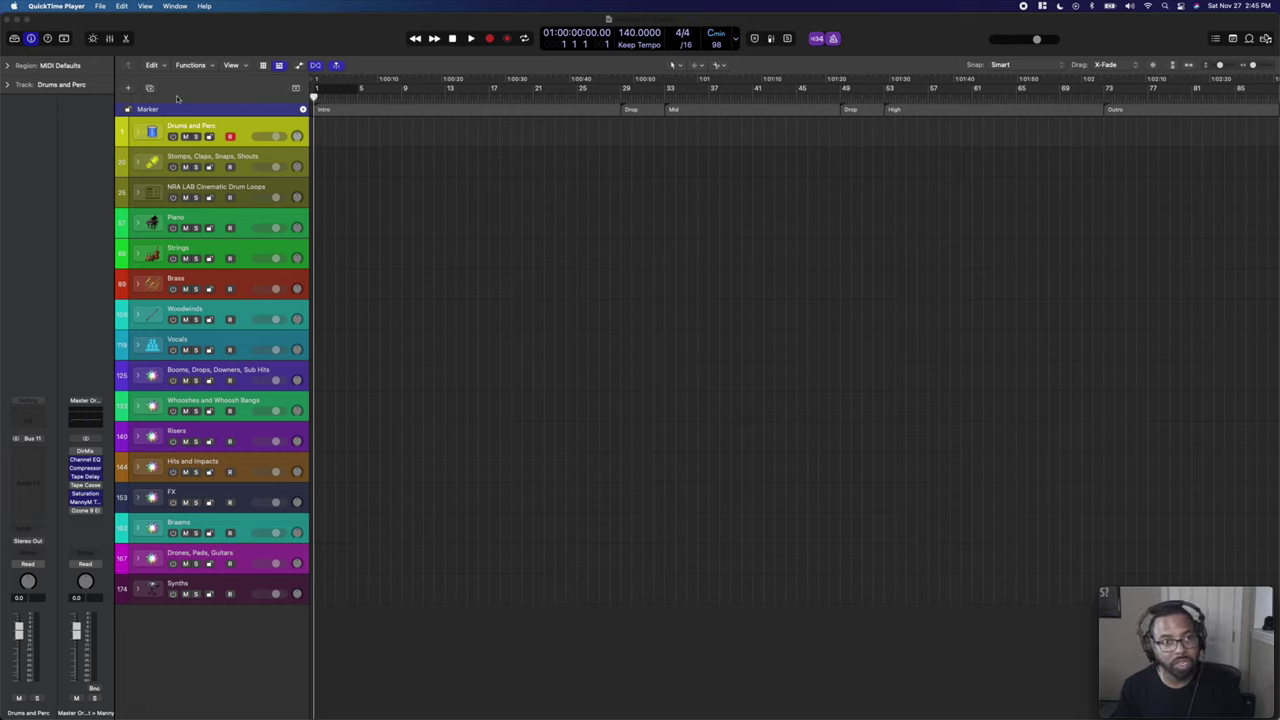
Expand the Drums and Perc stack, power on the Heavyocity Master Sessions Ensemble Drums track and open its Kontakt instrument.
click(137, 133)
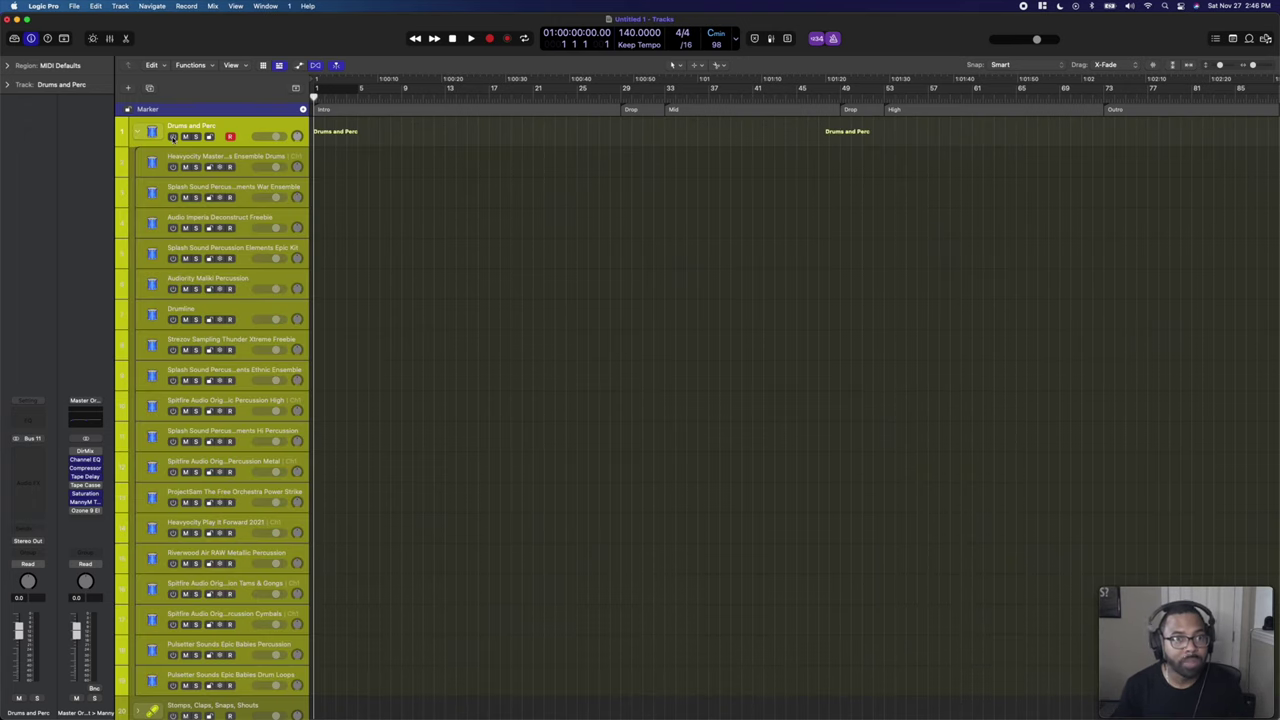
click(173, 166)
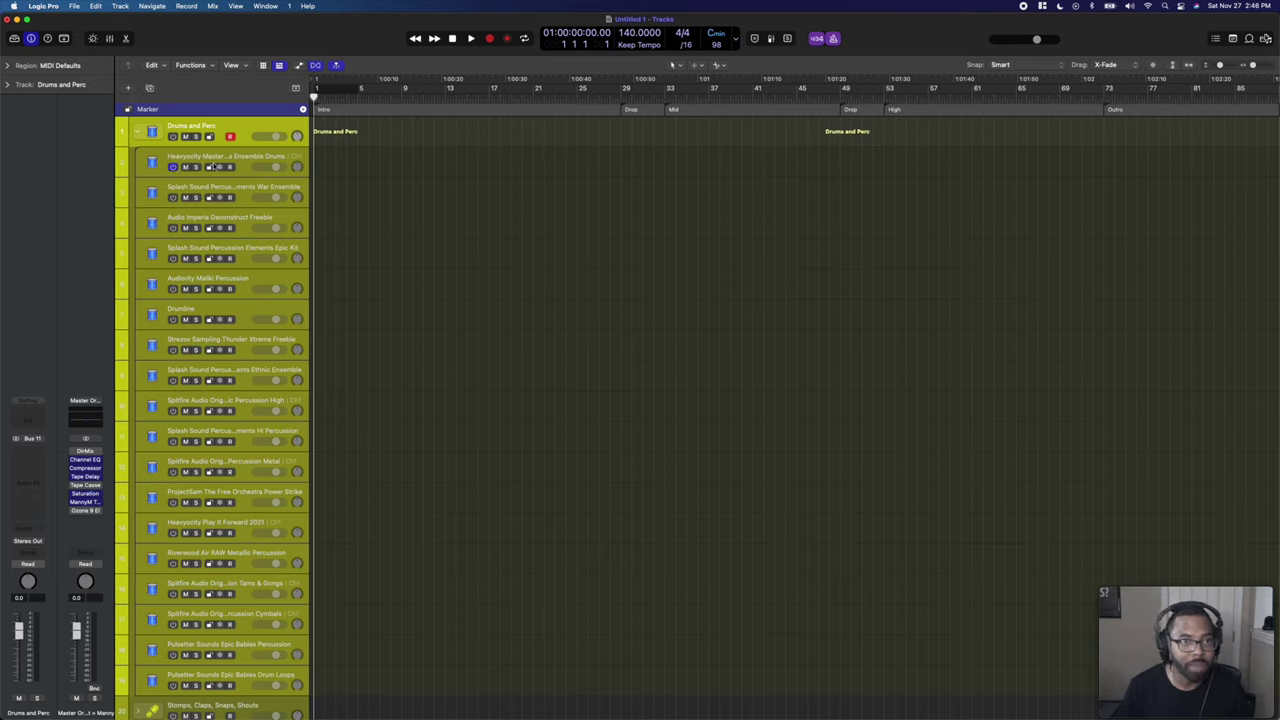
click(240, 156)
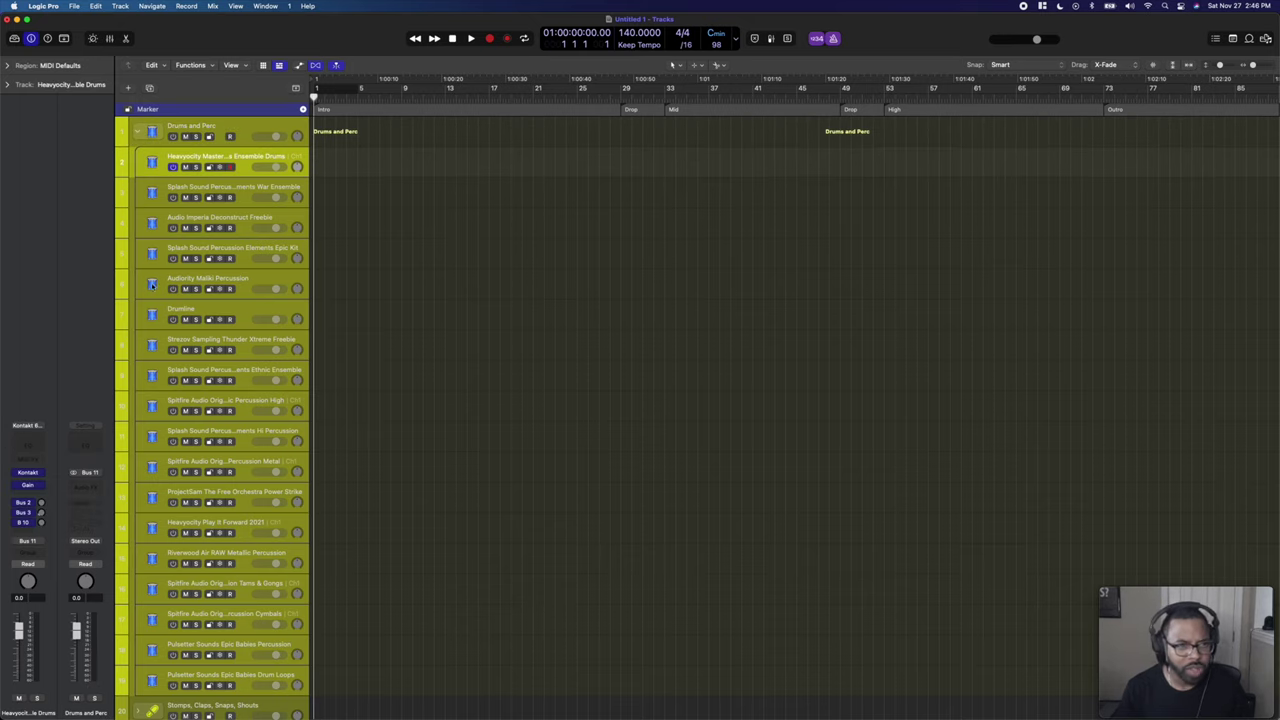
click(27, 472)
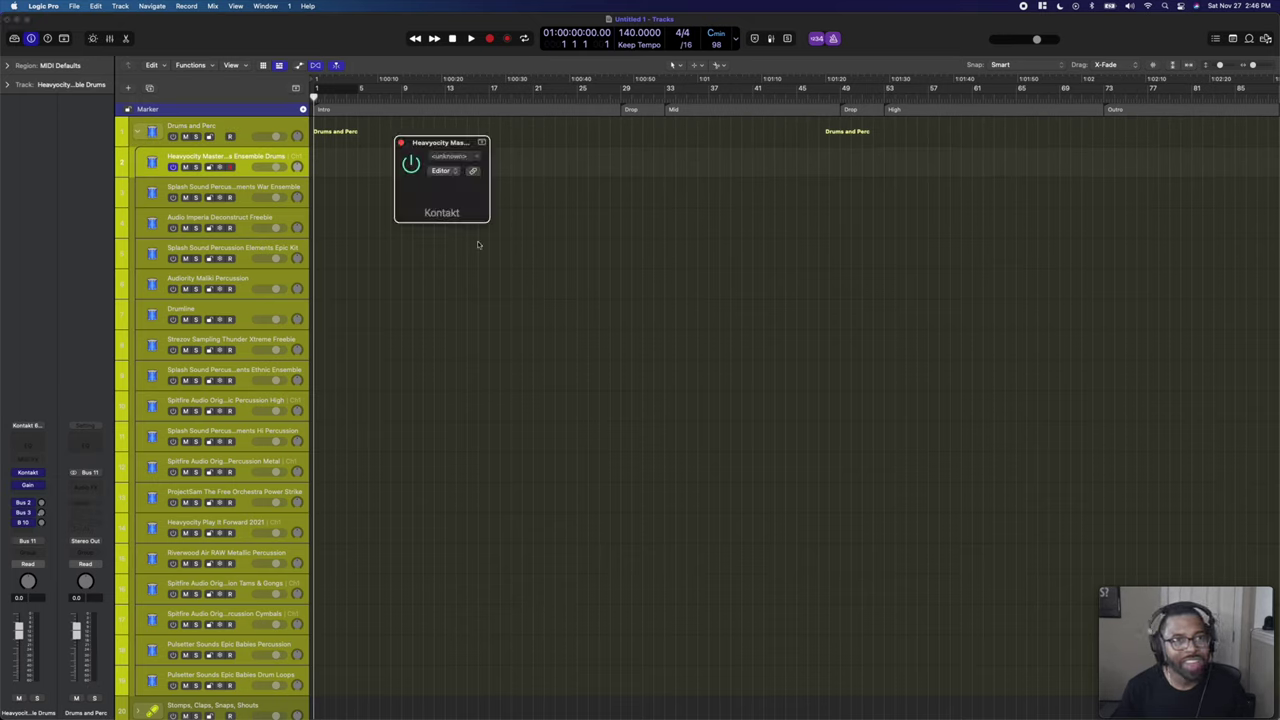
Power on the remaining tracks in the Drums and Perc stack and reselect the Heavyocity ensemble drums track.
click(242, 187)
scroll(228, 530, down, 5)
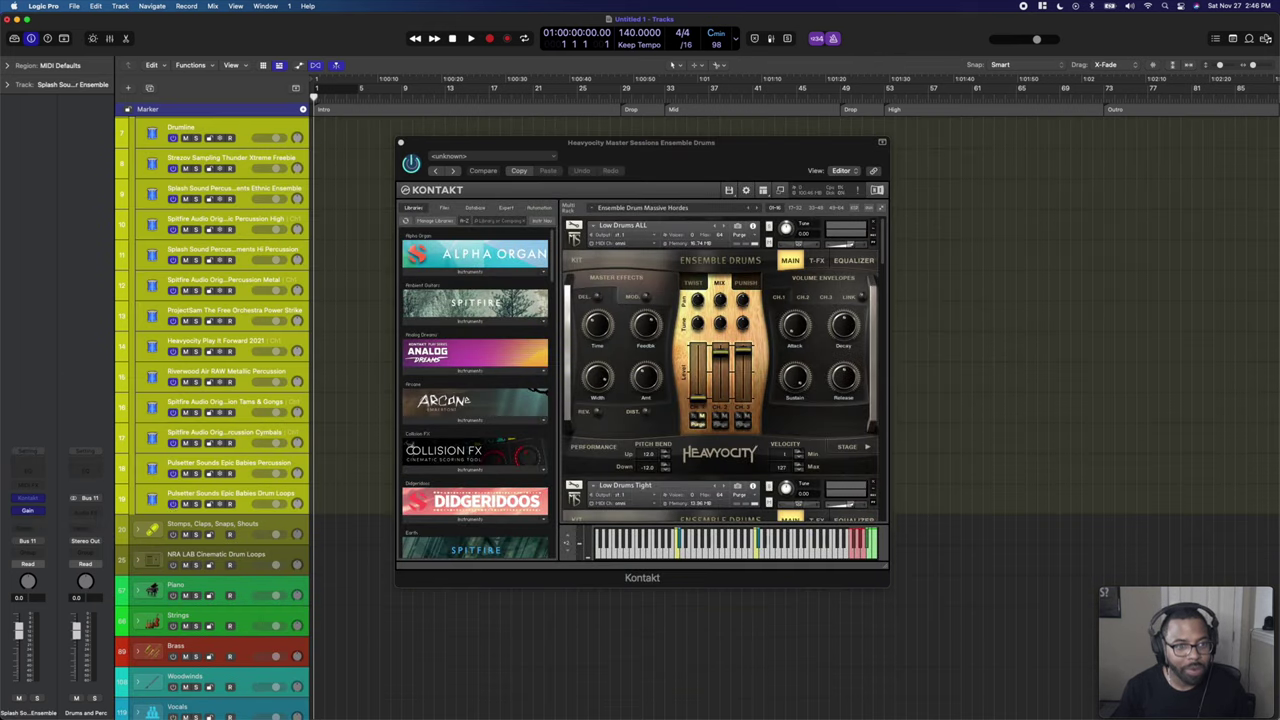
scroll(284, 384, up, 5)
click(254, 158)
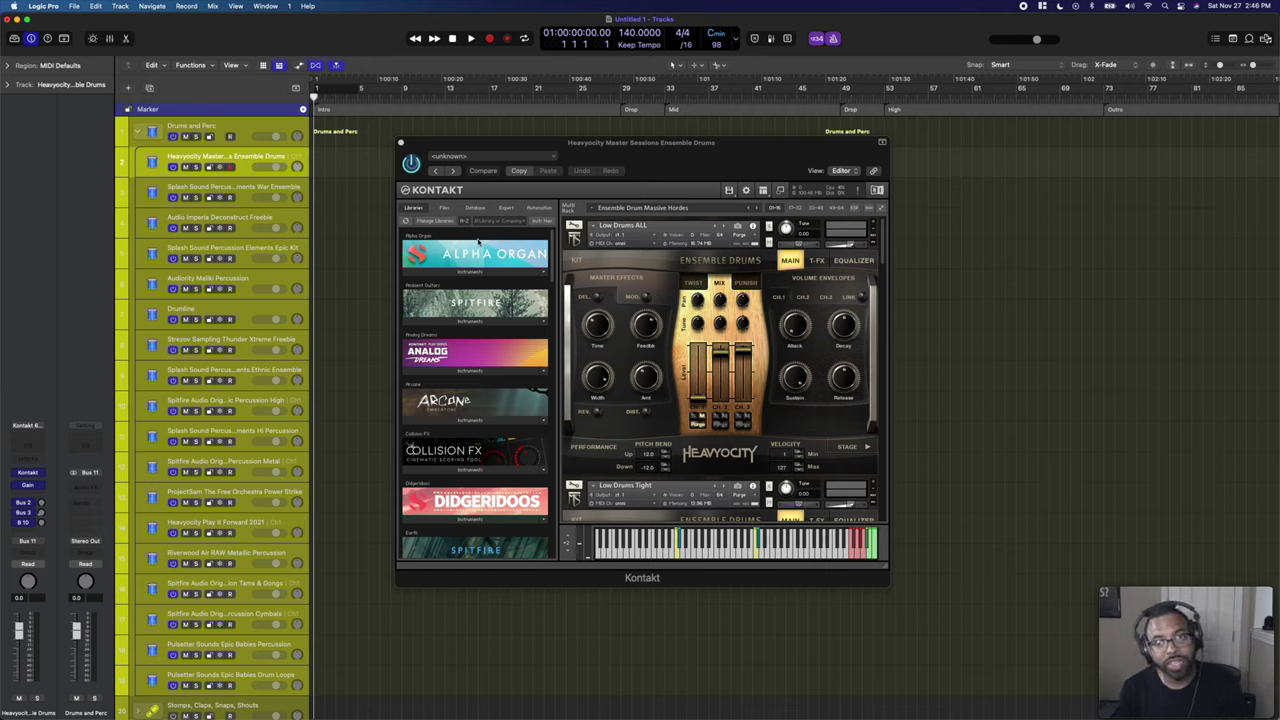
Find Master Sessions Ensemble Drums in the Kontakt library list and view its instrument folders and multis.
scroll(462, 337, down, 20)
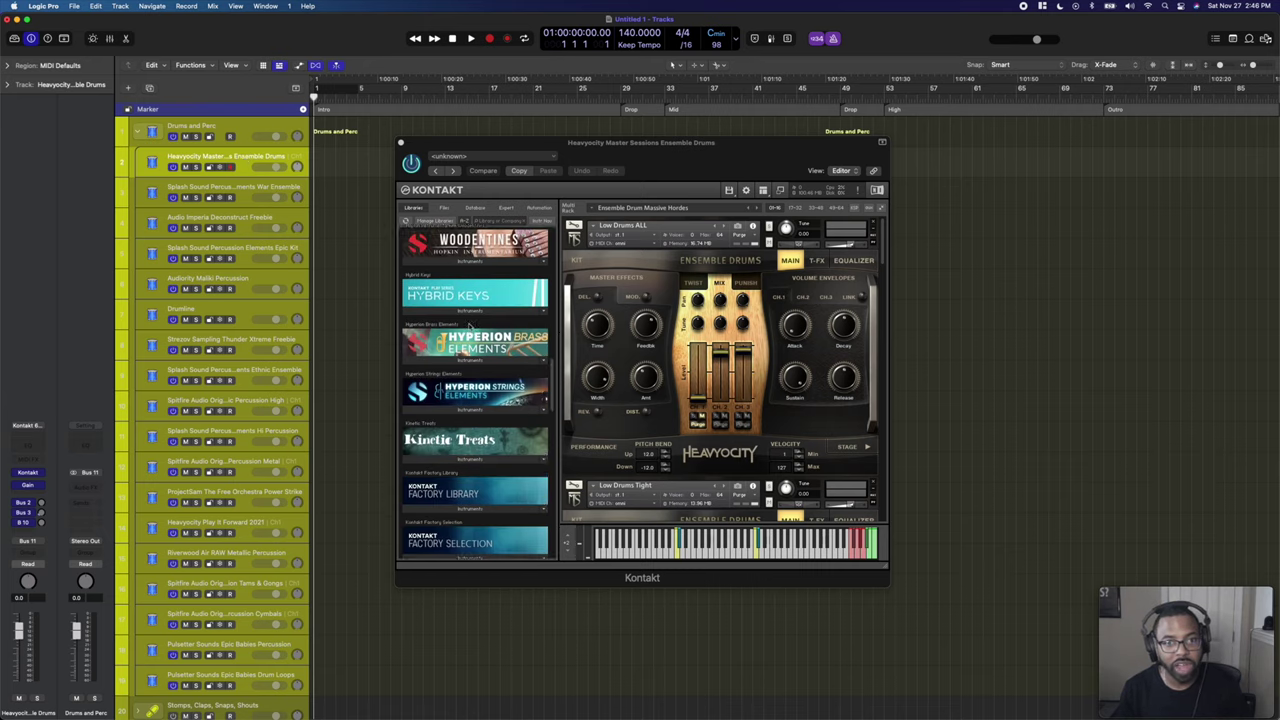
scroll(468, 326, down, 3)
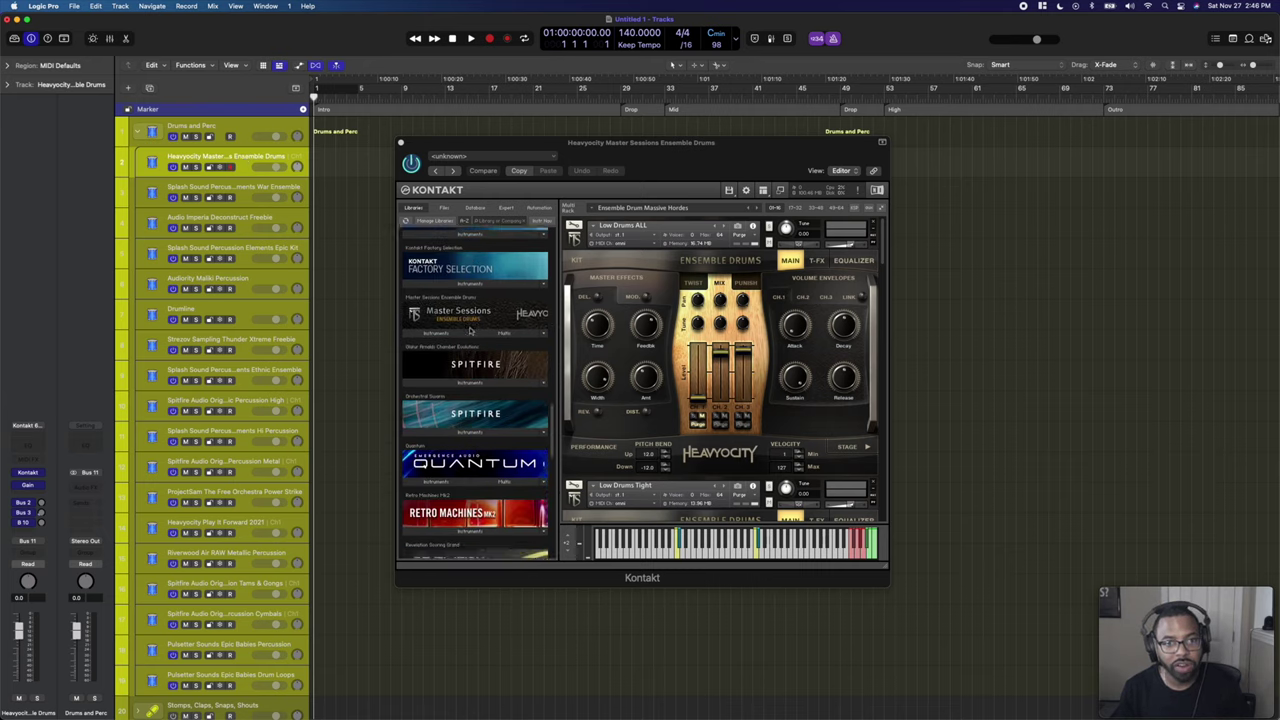
click(490, 322)
click(437, 341)
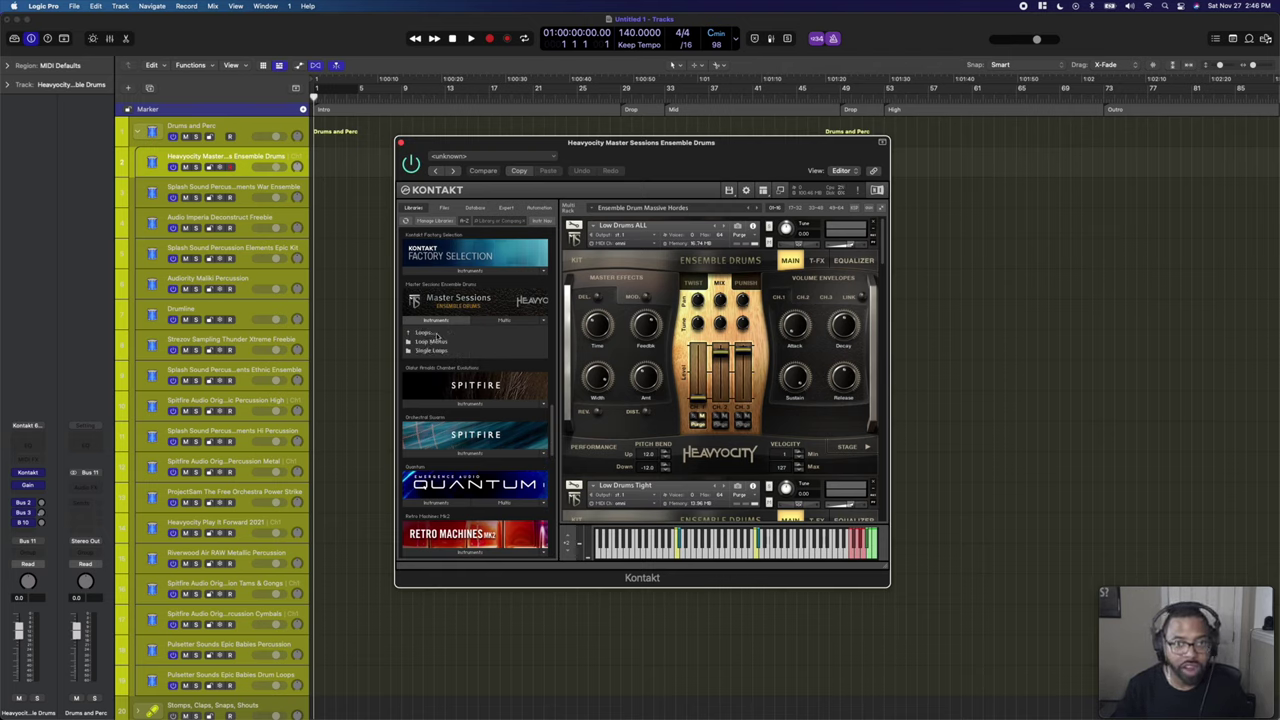
click(495, 321)
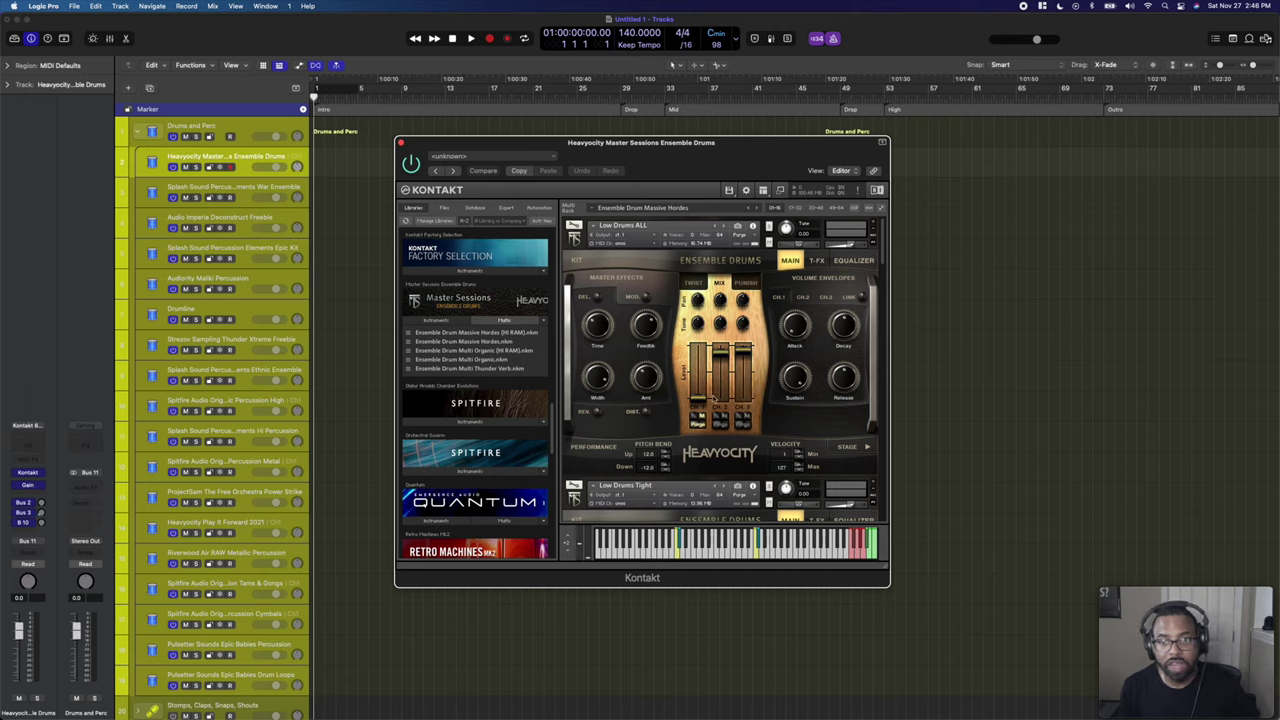
Look through the drum instruments loaded in the Ensemble Drum Massive Hordes multi.
scroll(648, 312, down, 10)
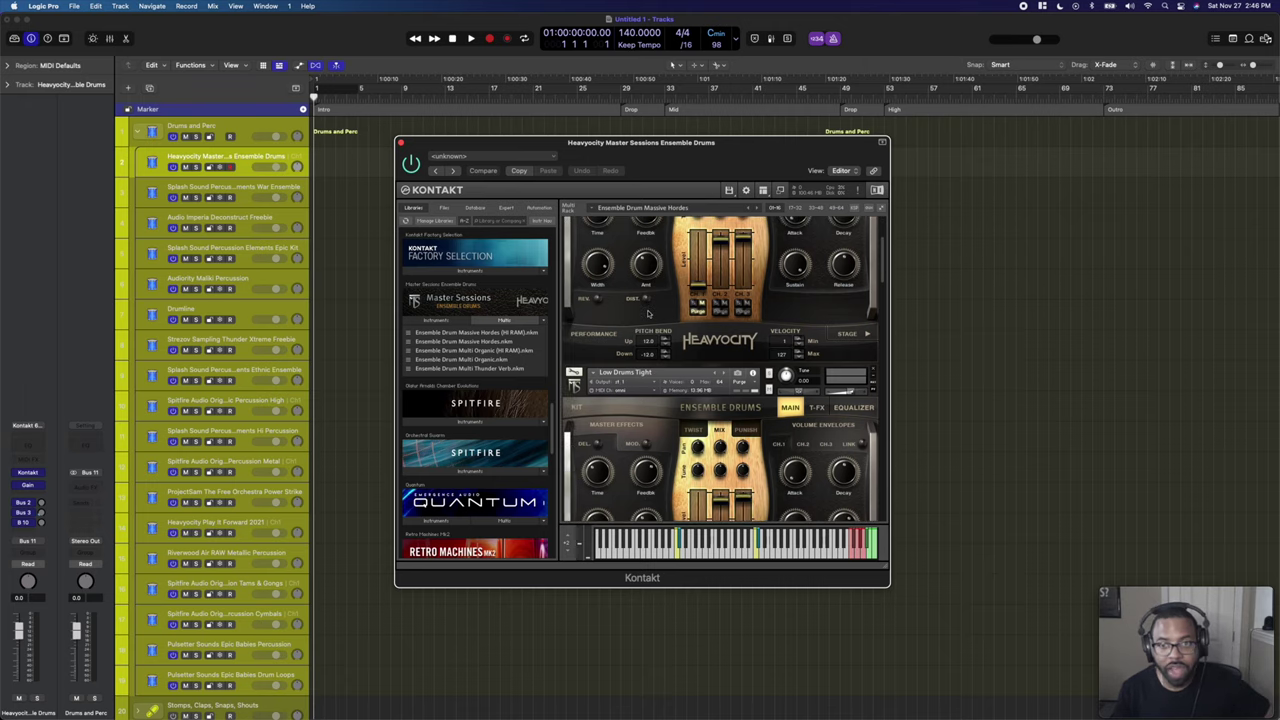
scroll(648, 312, down, 10)
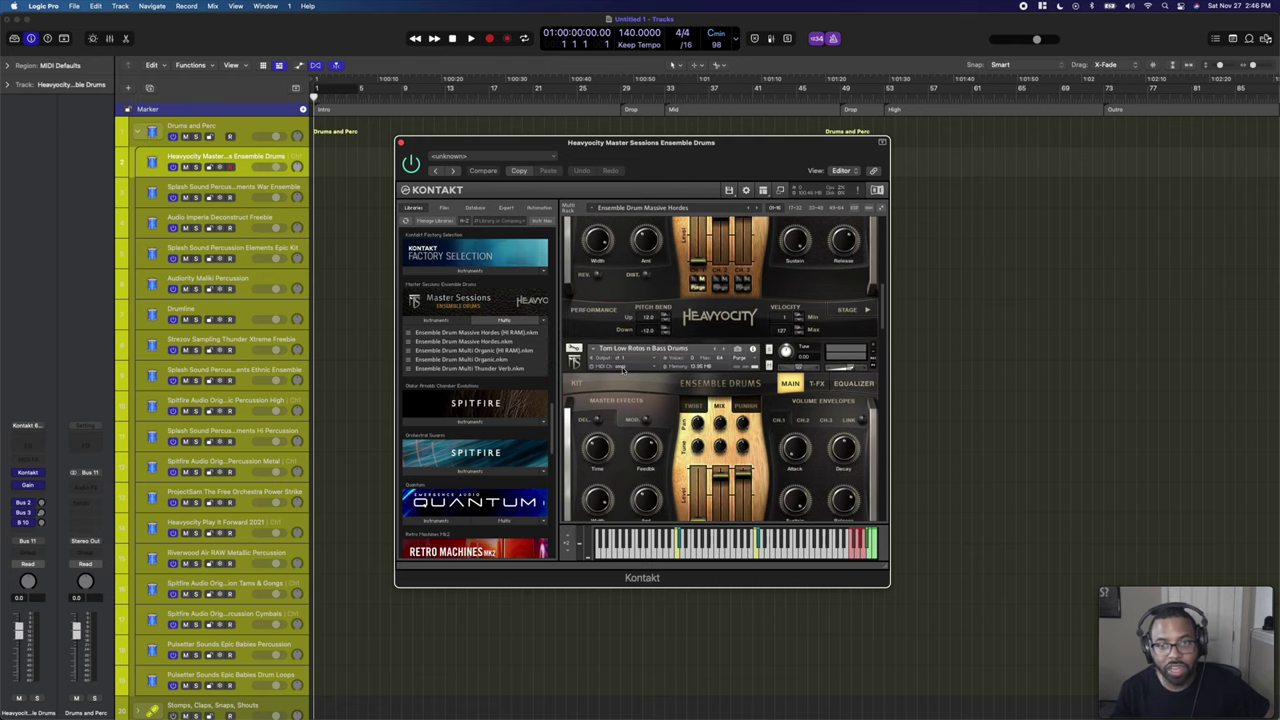
scroll(622, 369, down, 10)
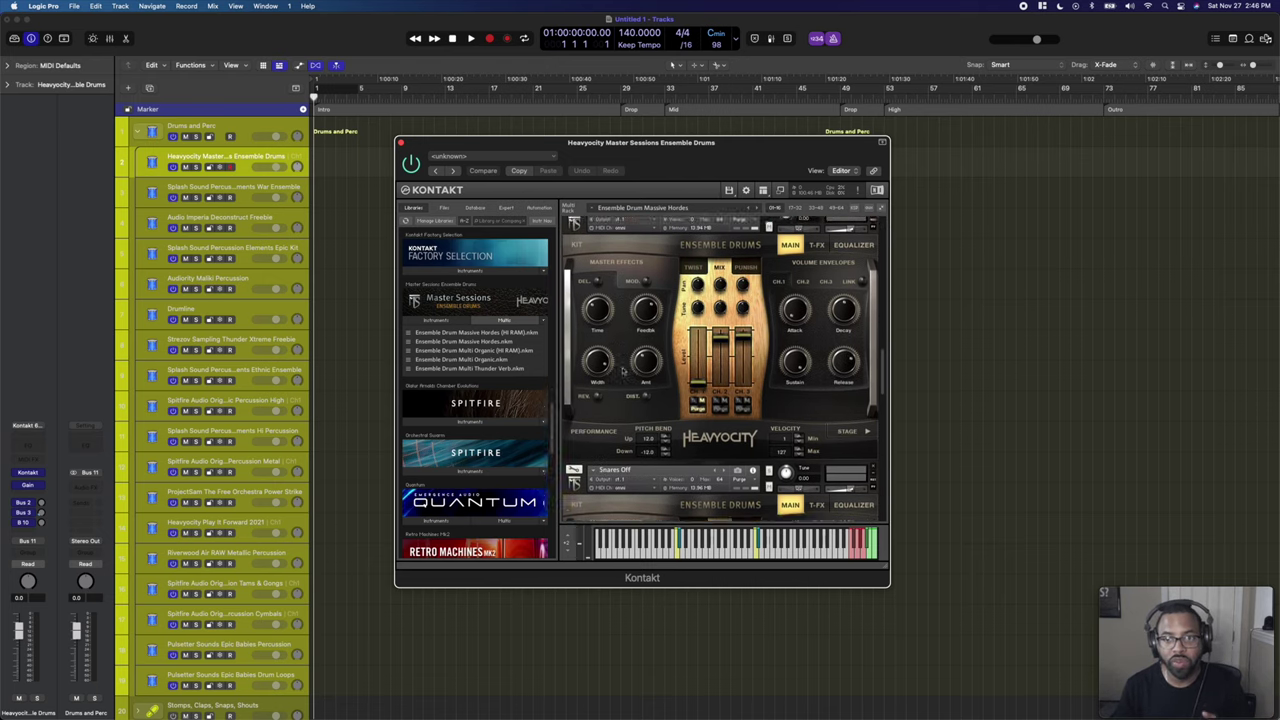
scroll(622, 369, down, 5)
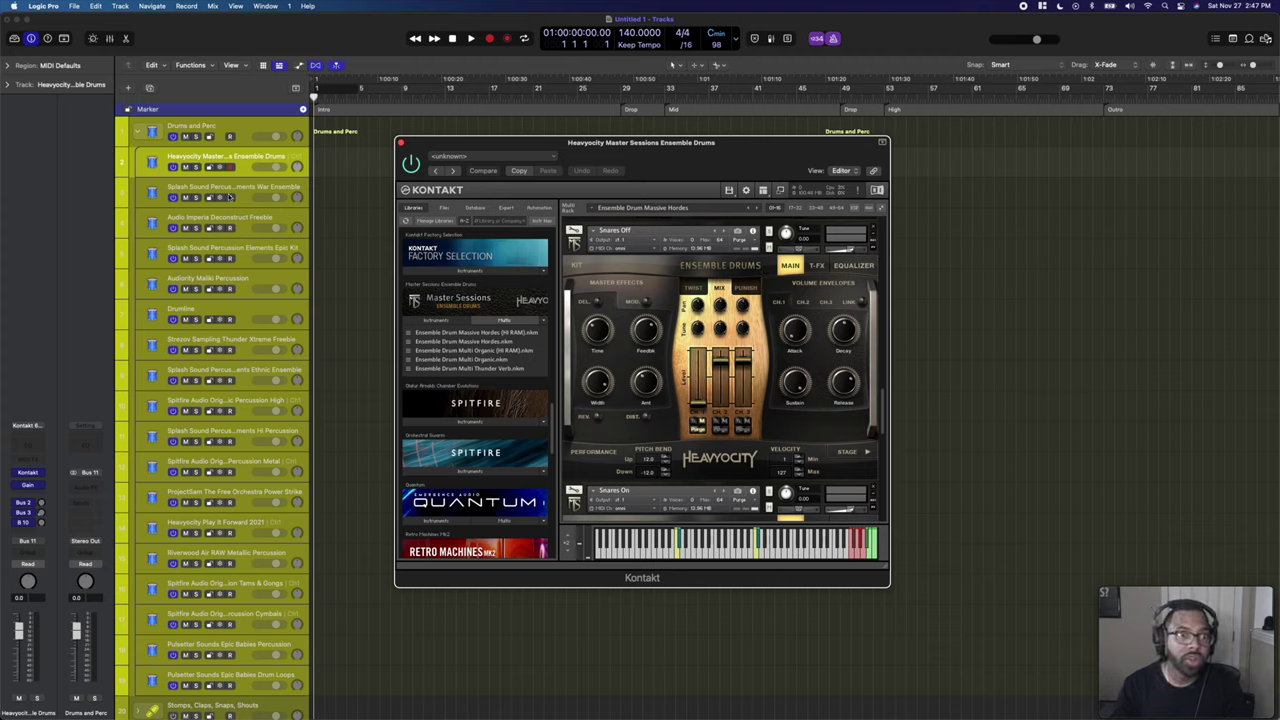
Show the Kontakt instrument of the Splash Sound War Ensemble track and examine its controls.
click(243, 186)
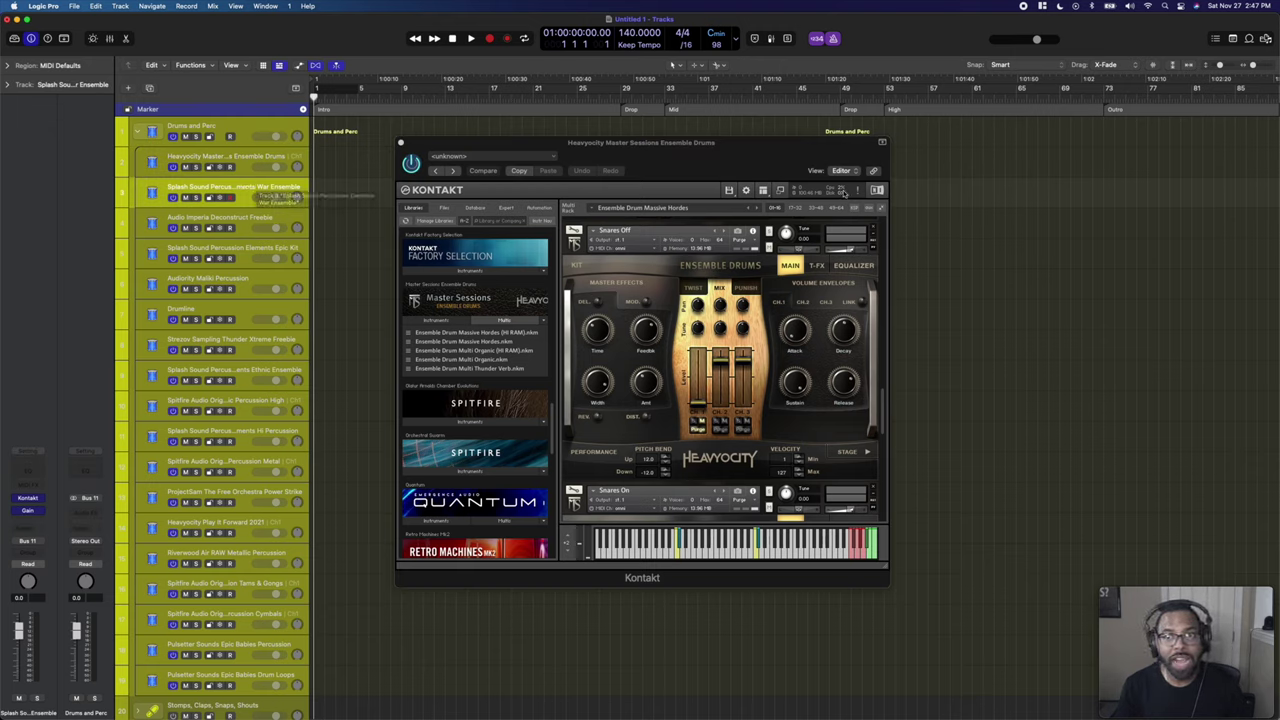
click(262, 160)
click(245, 190)
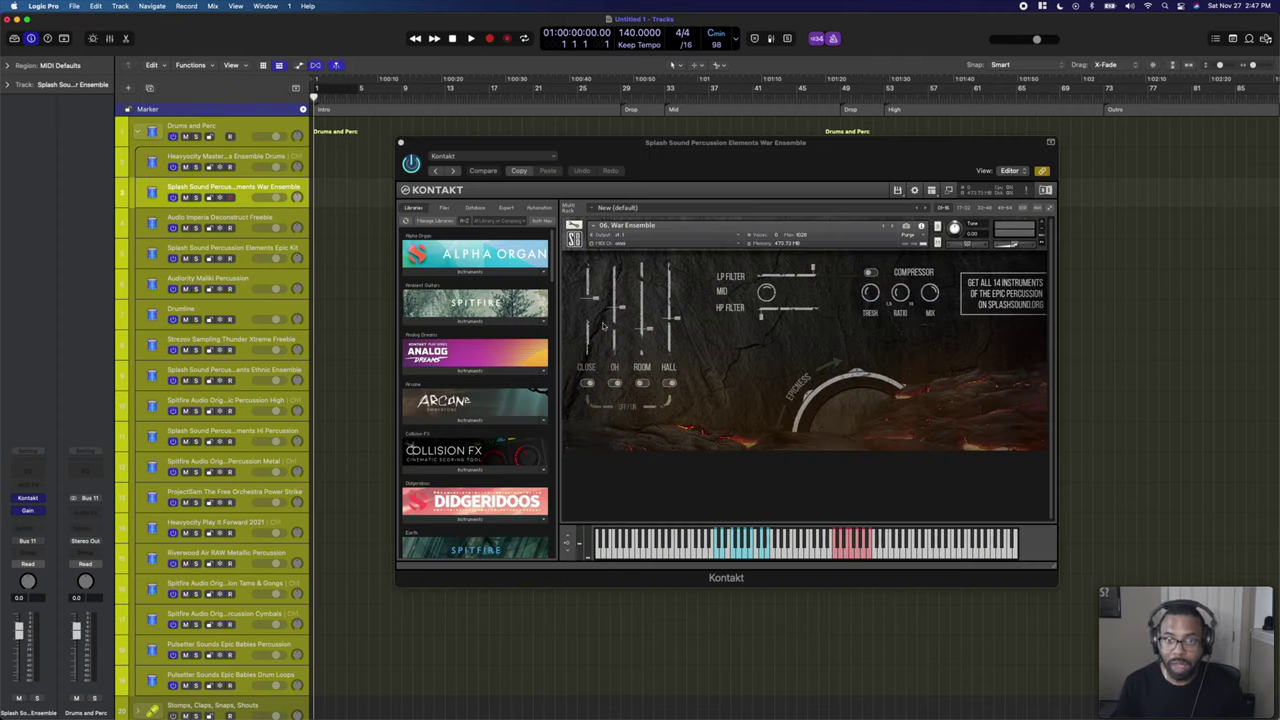
click(864, 360)
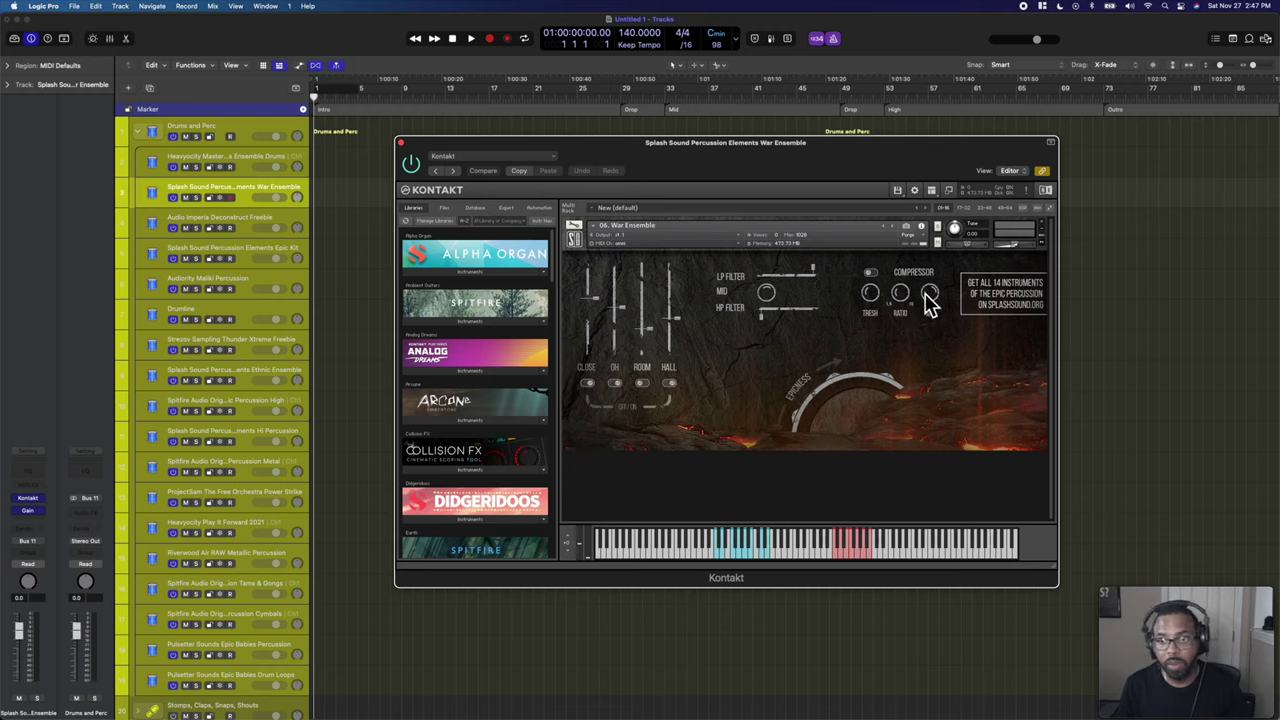
Select the Splash Sound Epic Kit track, set the plug-in window's link mode to Single and close that window.
click(246, 253)
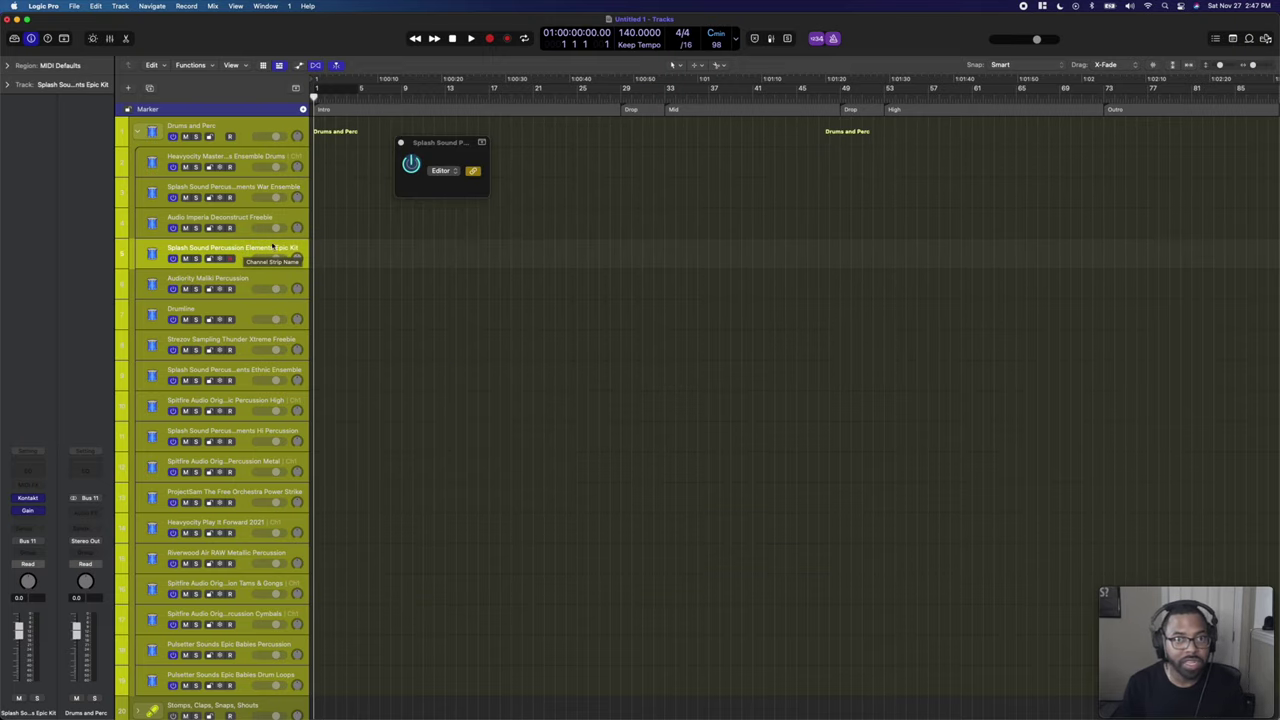
click(473, 172)
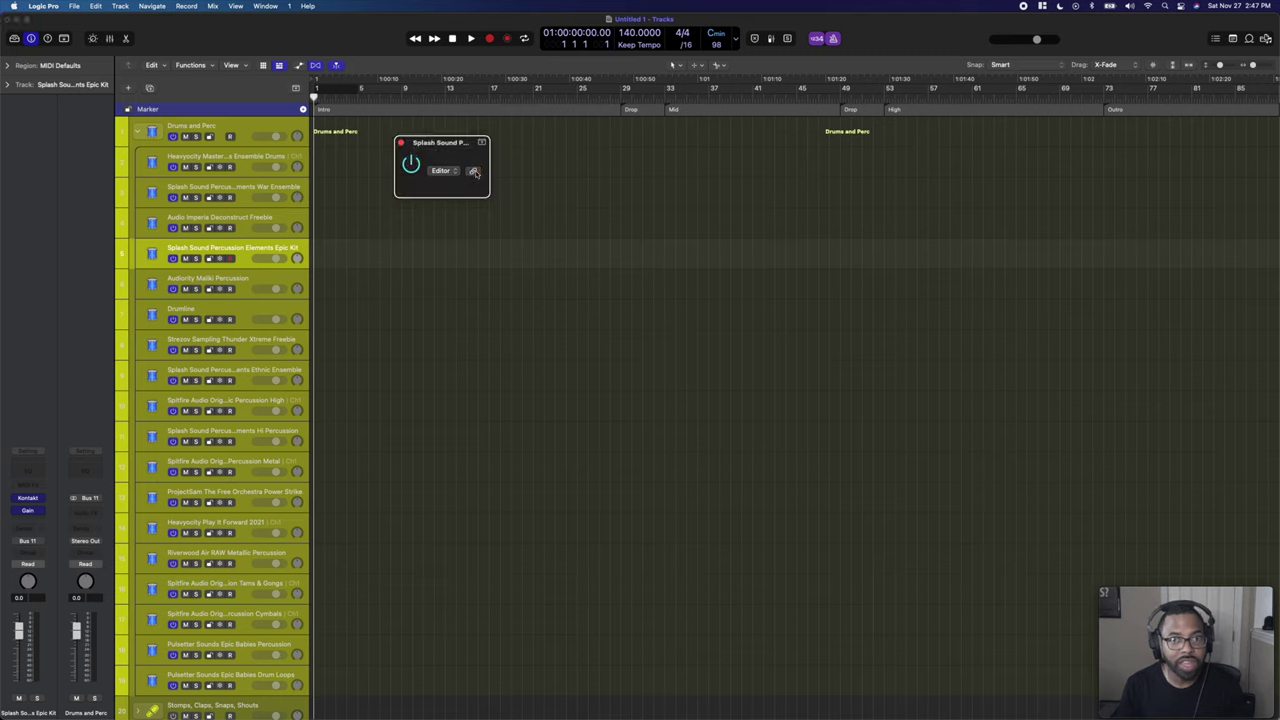
click(474, 172)
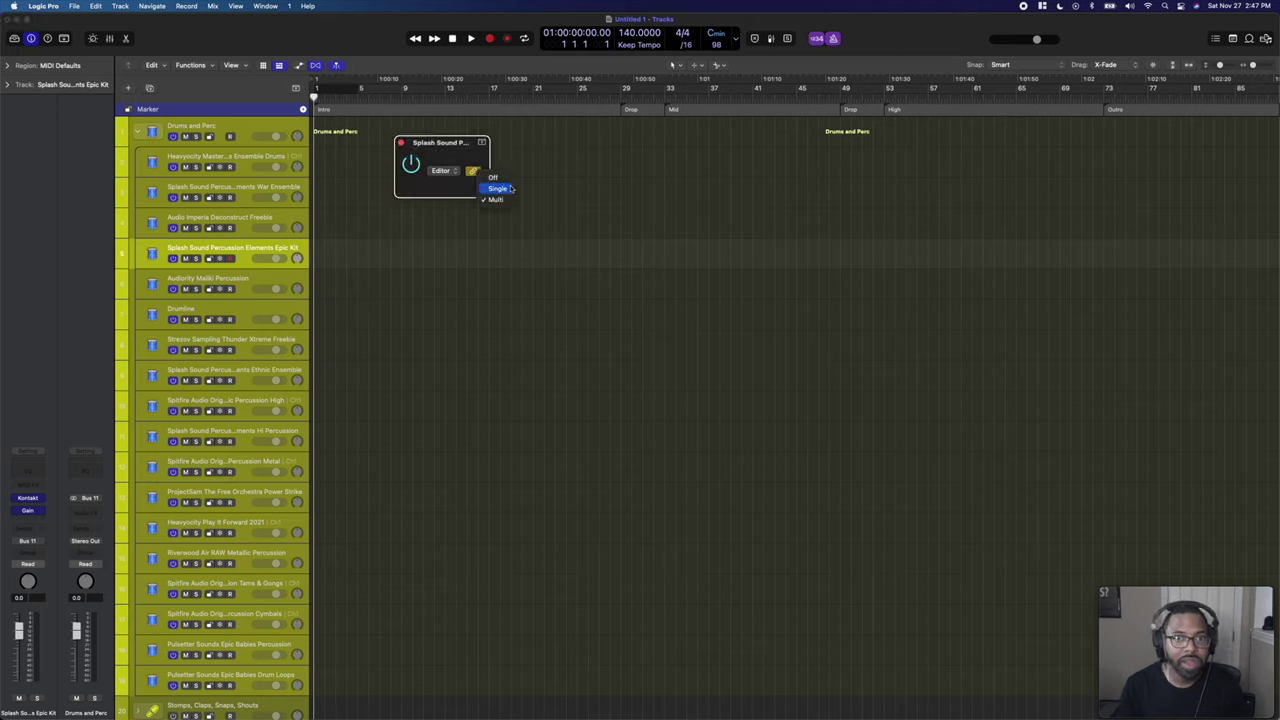
click(500, 189)
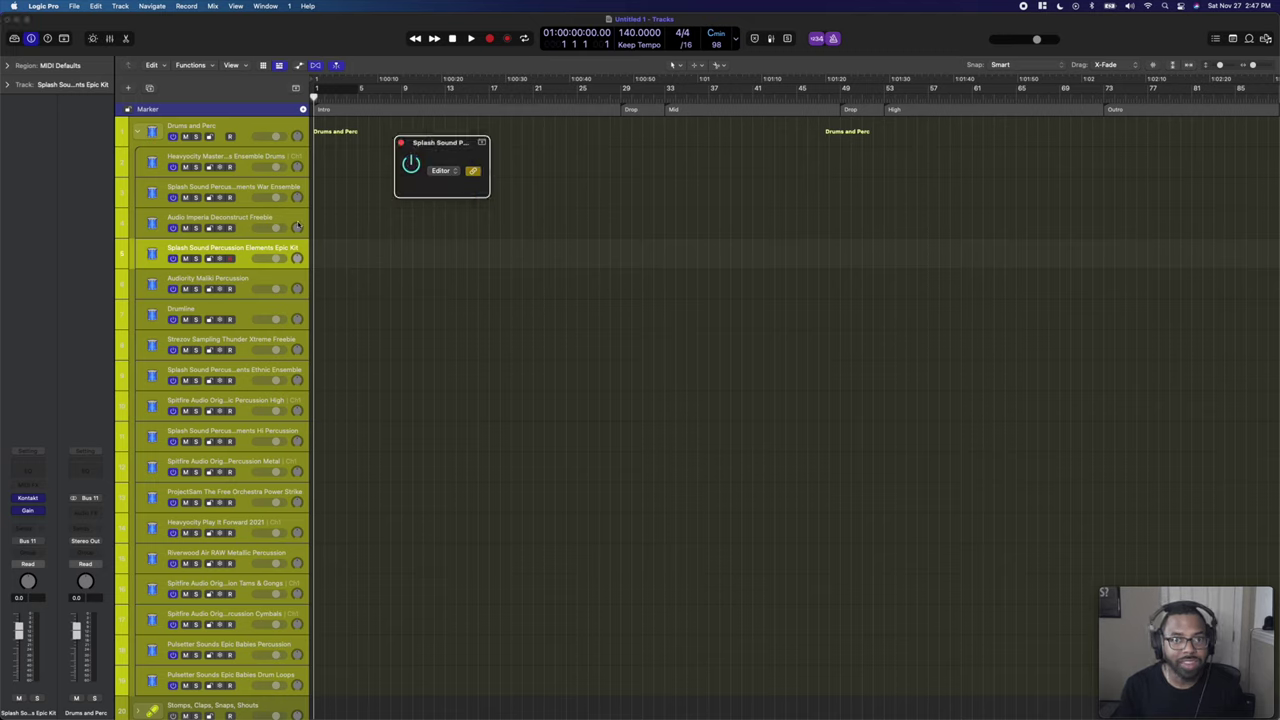
click(401, 143)
Open the Epic Kit's Kontakt instrument and view its Rhythm and Effects pages.
click(28, 498)
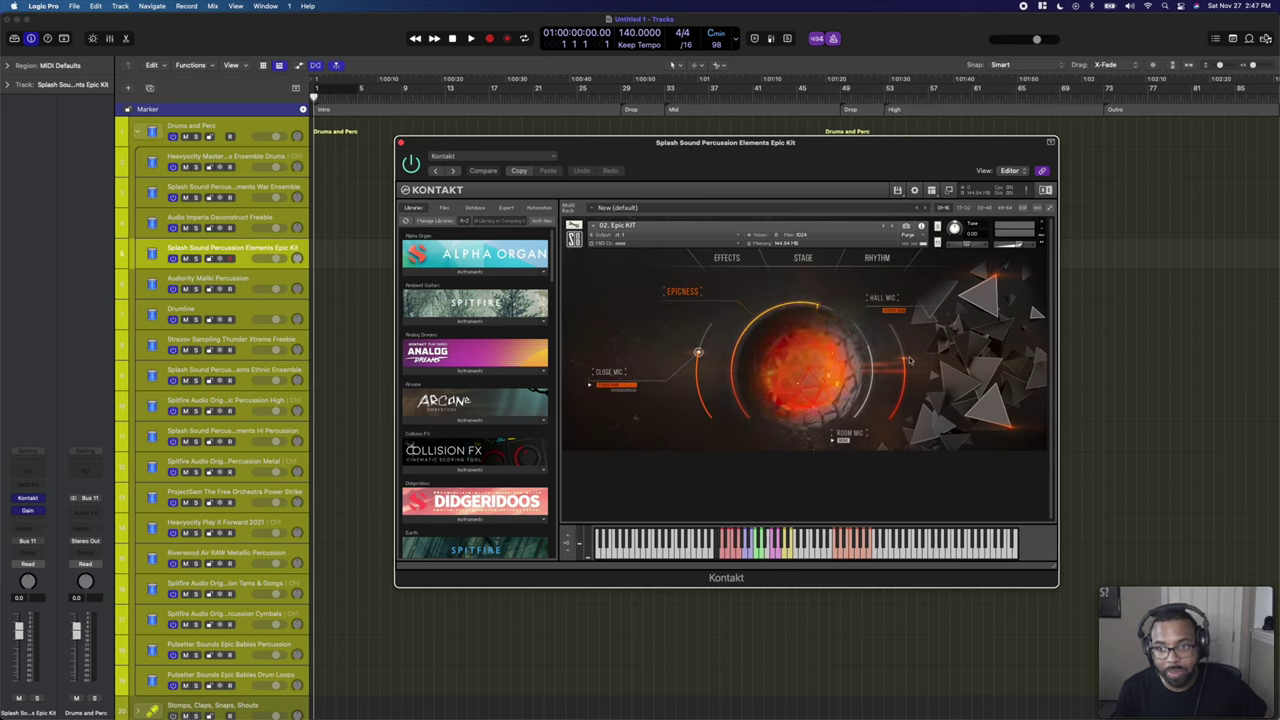
click(873, 258)
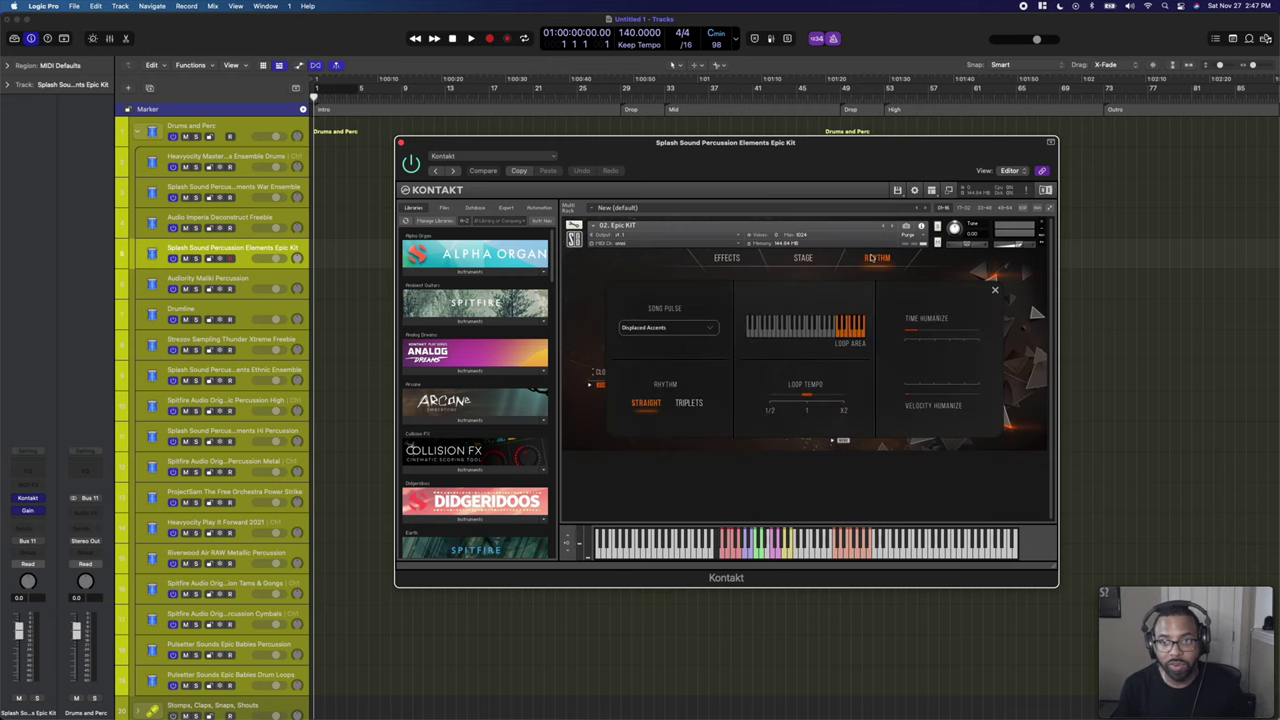
click(727, 258)
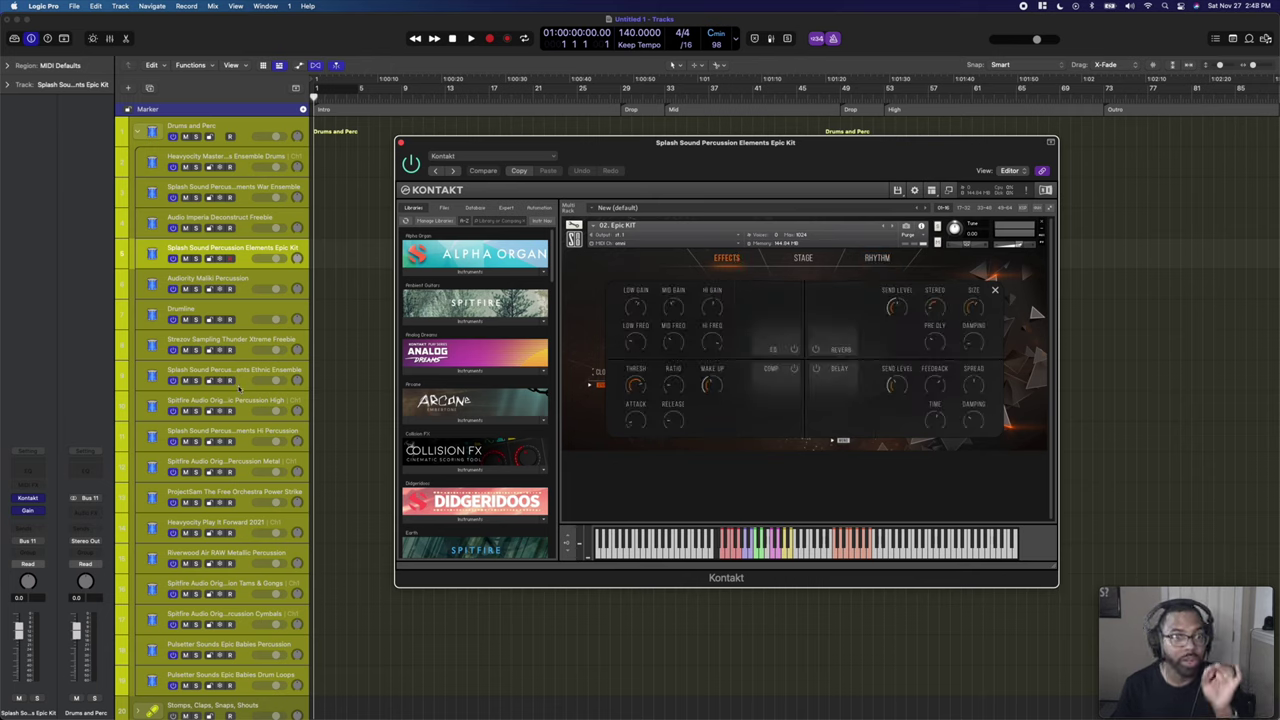
View the Splash Sound Ethnic Ensemble and Hi Percussion instruments, examining the Epicness control on each.
click(245, 373)
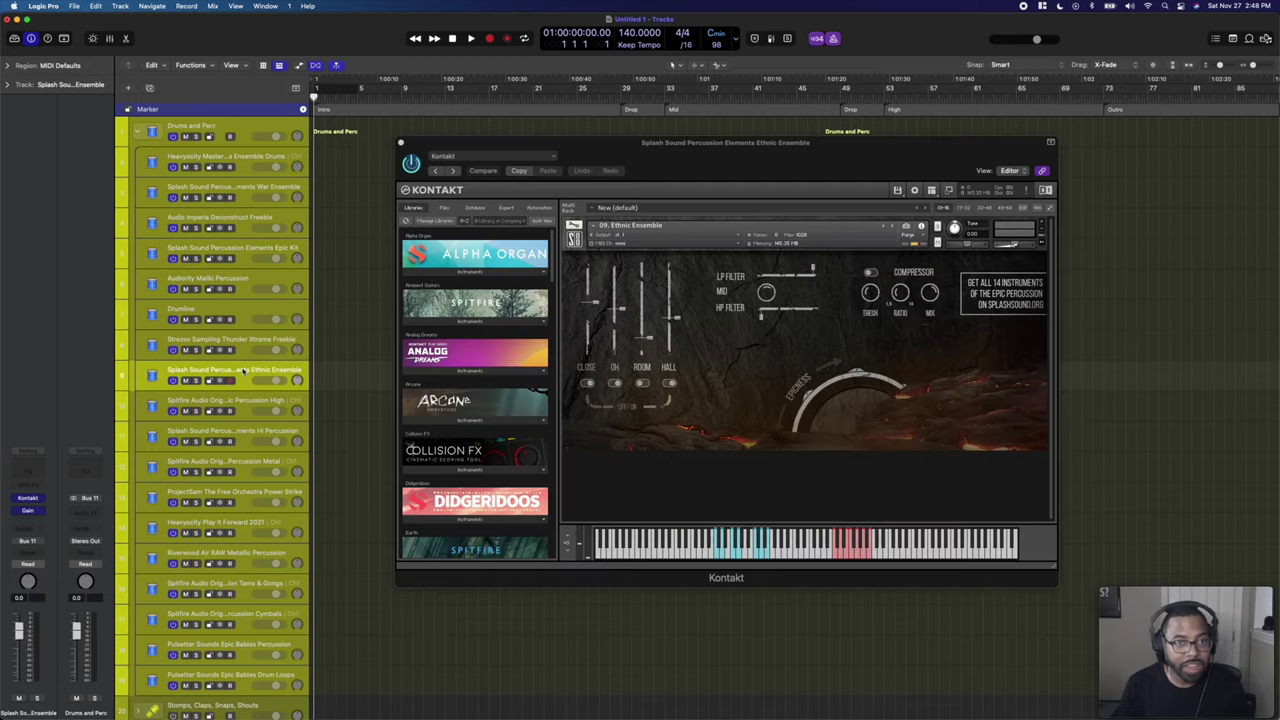
click(818, 396)
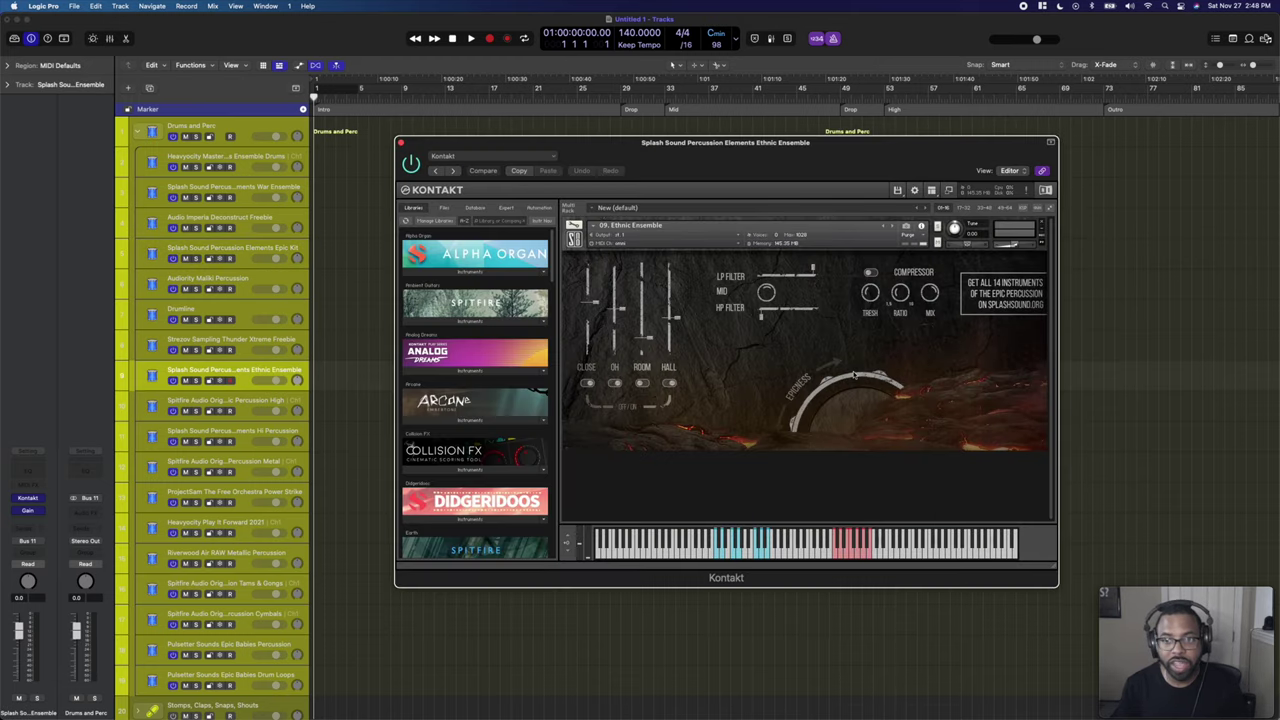
drag(850, 388, 852, 376)
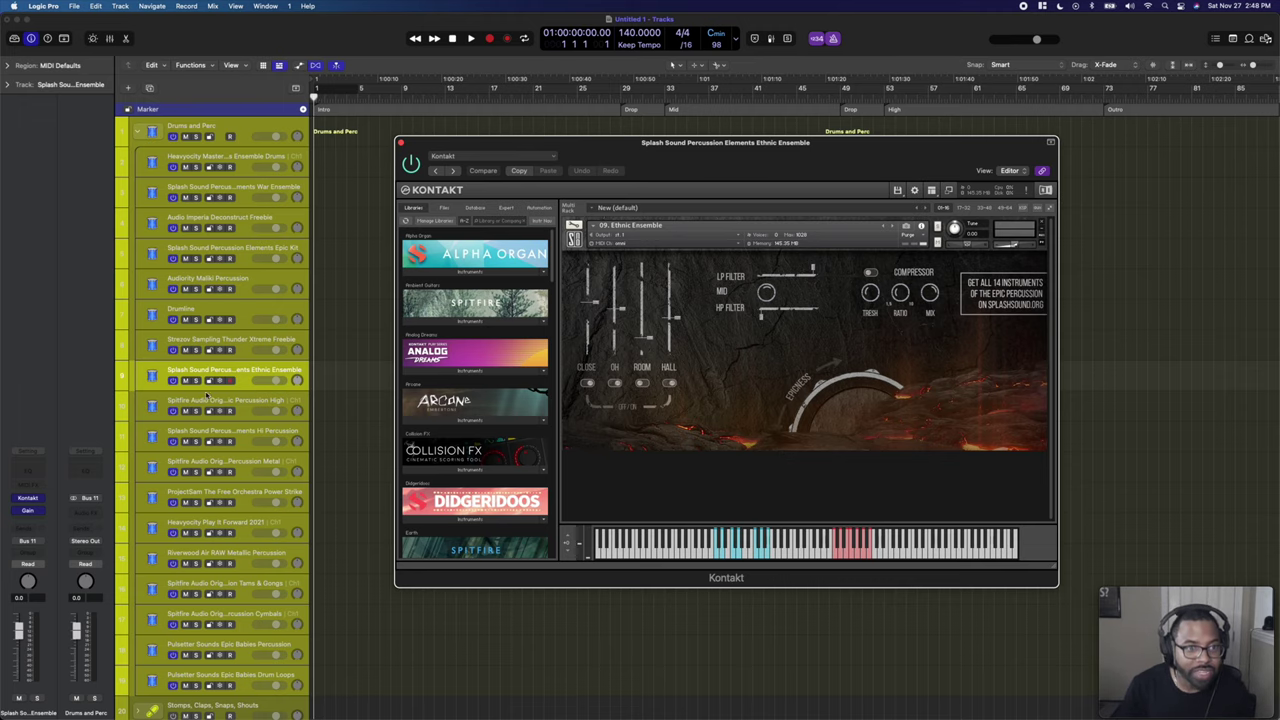
click(228, 435)
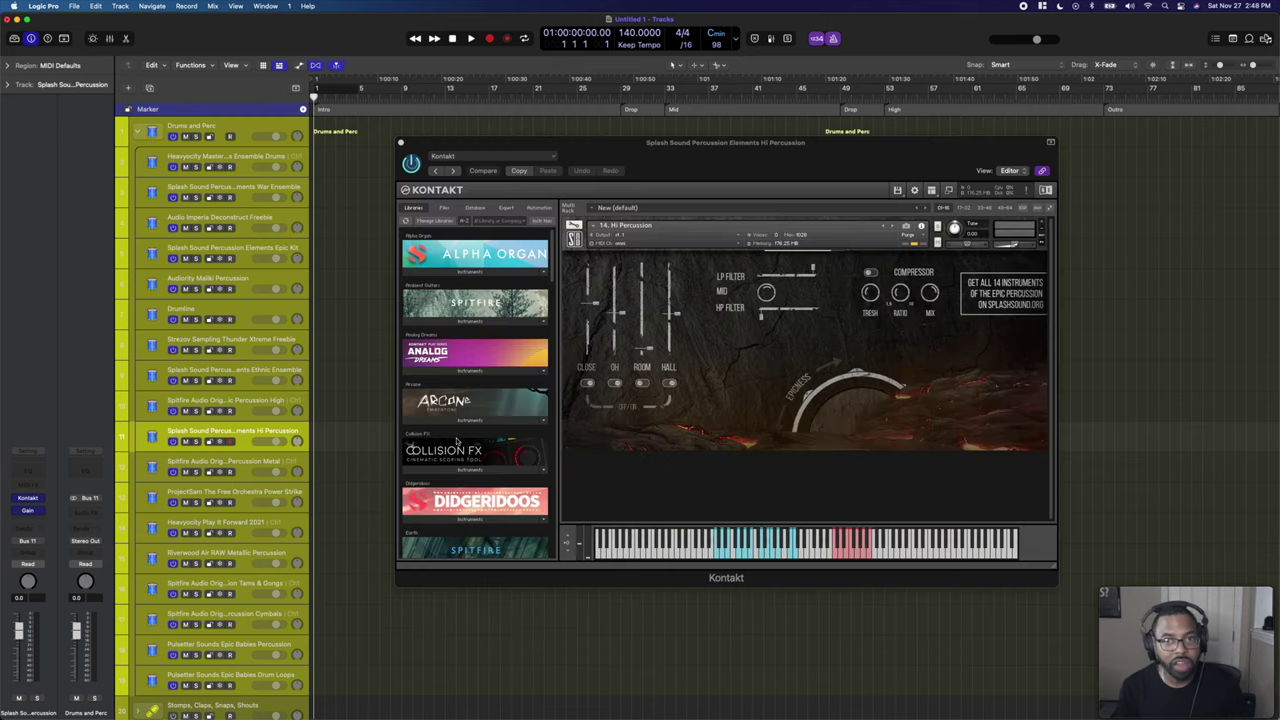
click(833, 385)
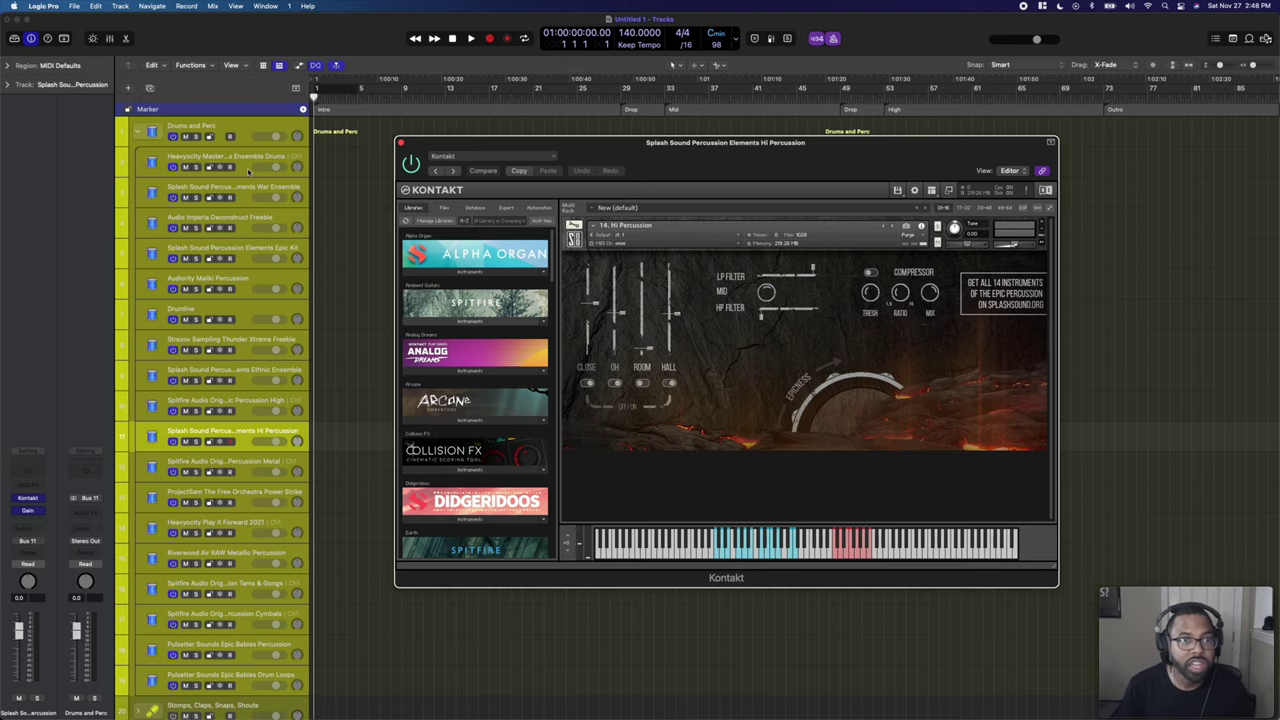
View the instruments on the Audio Imperia Deconstruct Freebie and Audiority Maliki Percussion tracks.
click(248, 216)
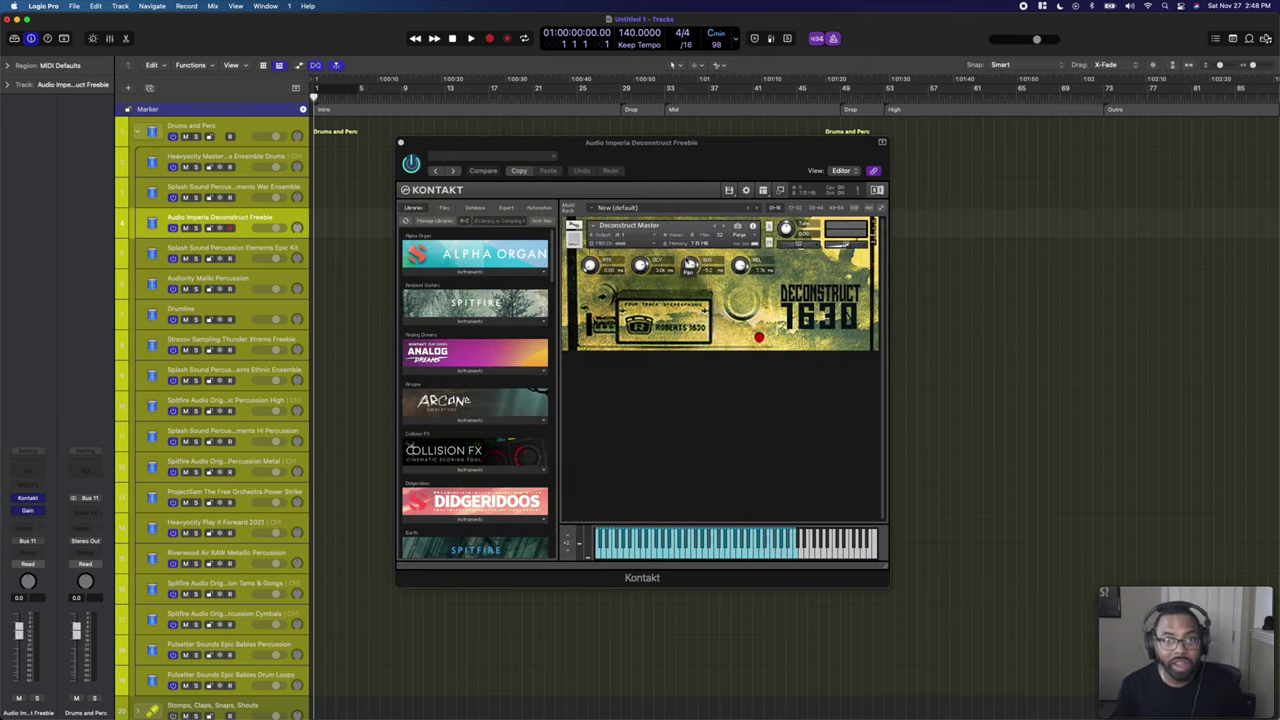
click(241, 288)
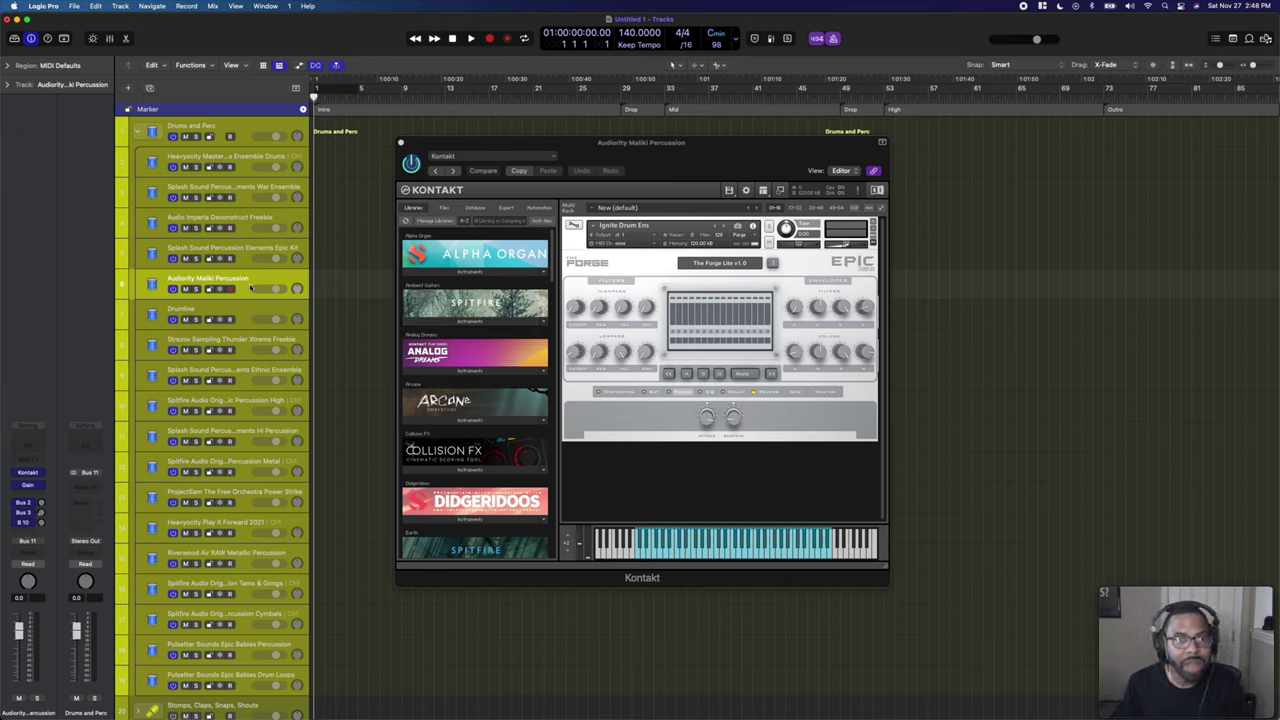
Show the Spitfire Audio Originals instrument on the Drumline track and browse its percussion presets.
click(255, 320)
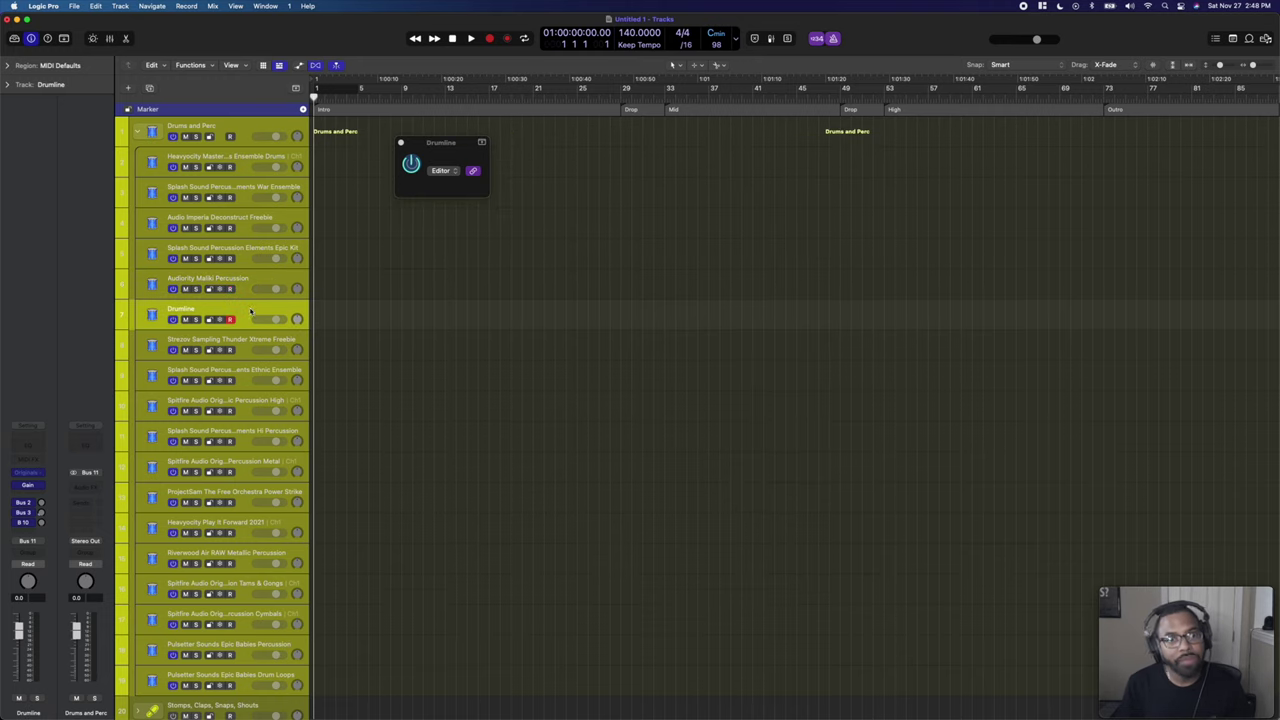
mouse_move(687, 283)
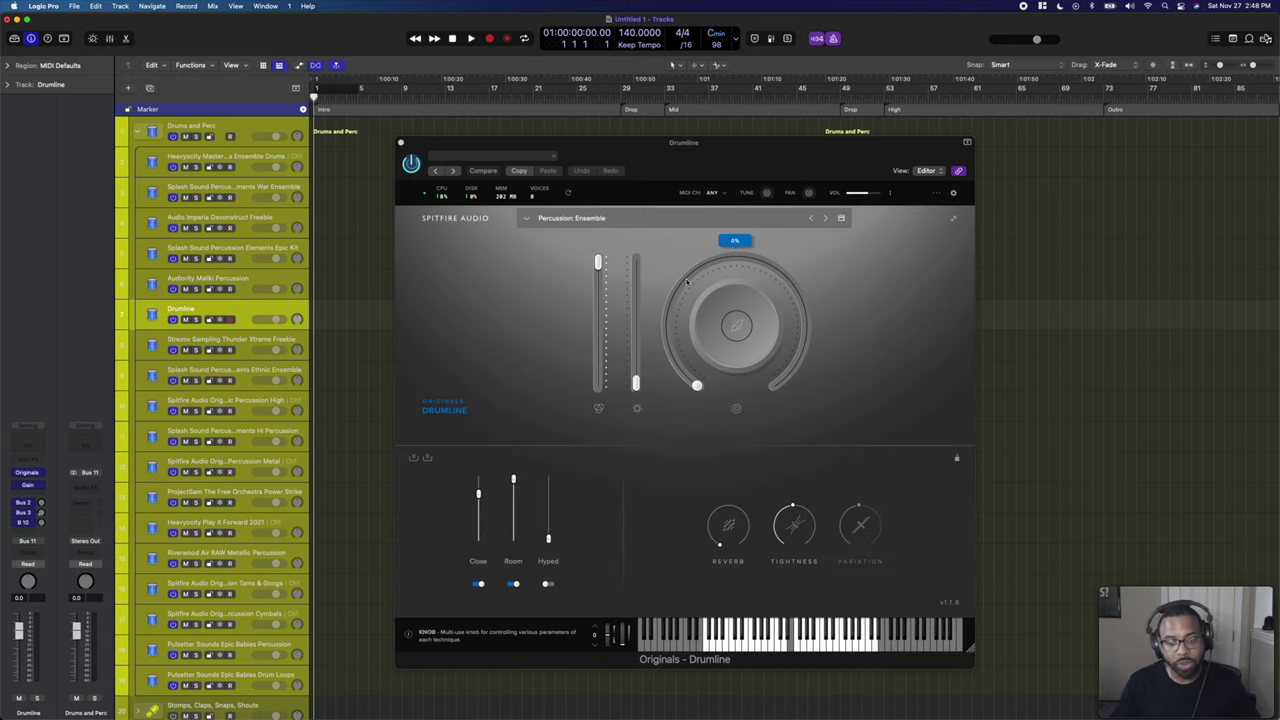
click(627, 220)
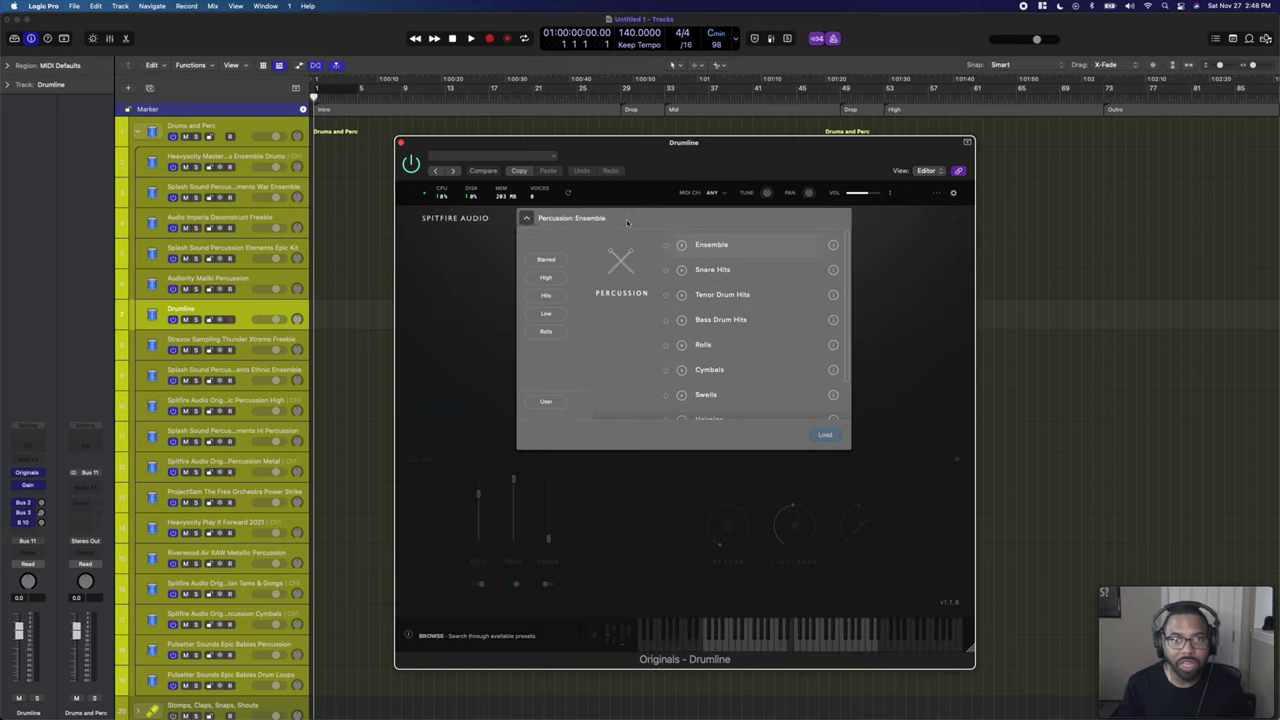
scroll(713, 308, down, 3)
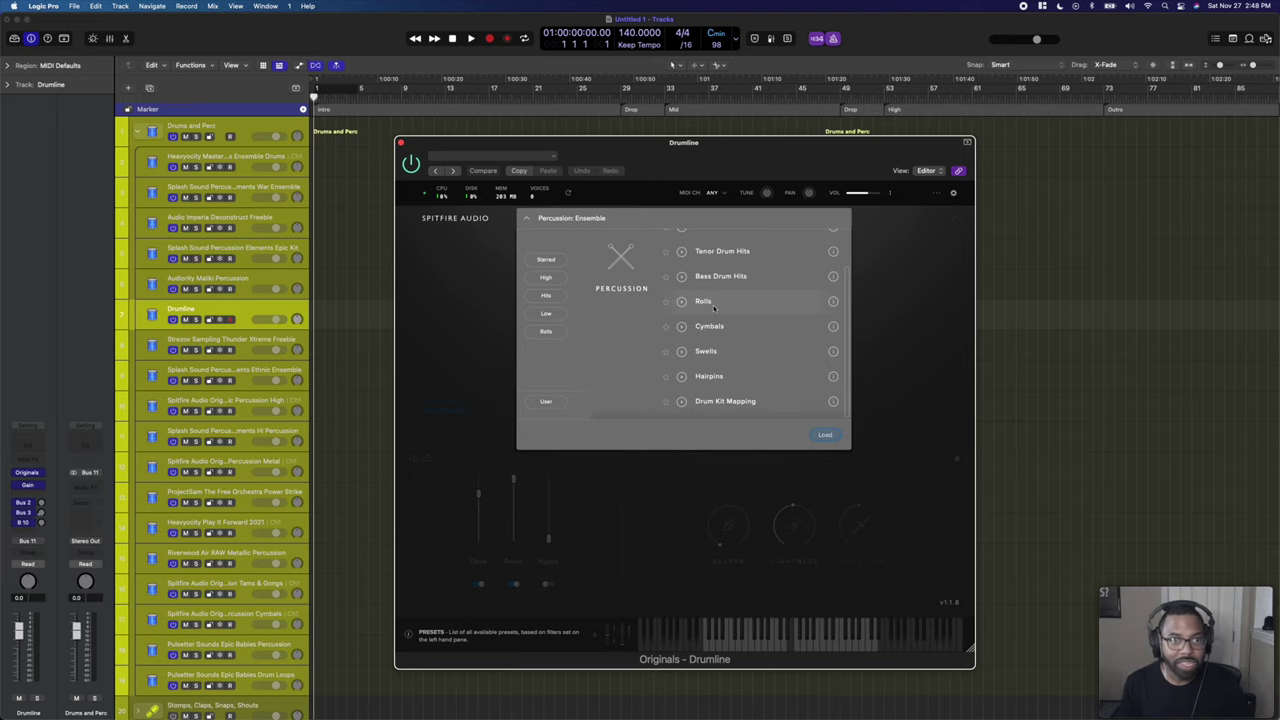
View the instruments on the Strezov Sampling Thunder Xtreme, Drumline and Spitfire Audio Originals Cinematic Percussion High tracks.
click(241, 340)
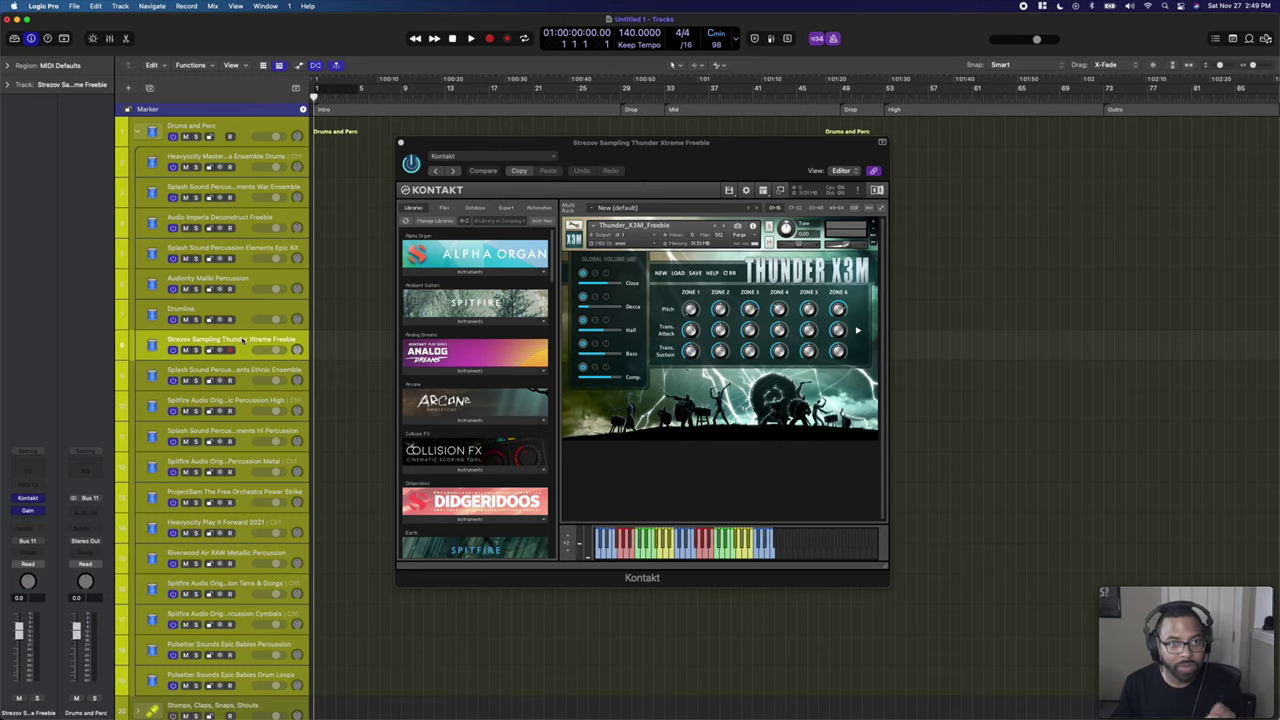
click(233, 401)
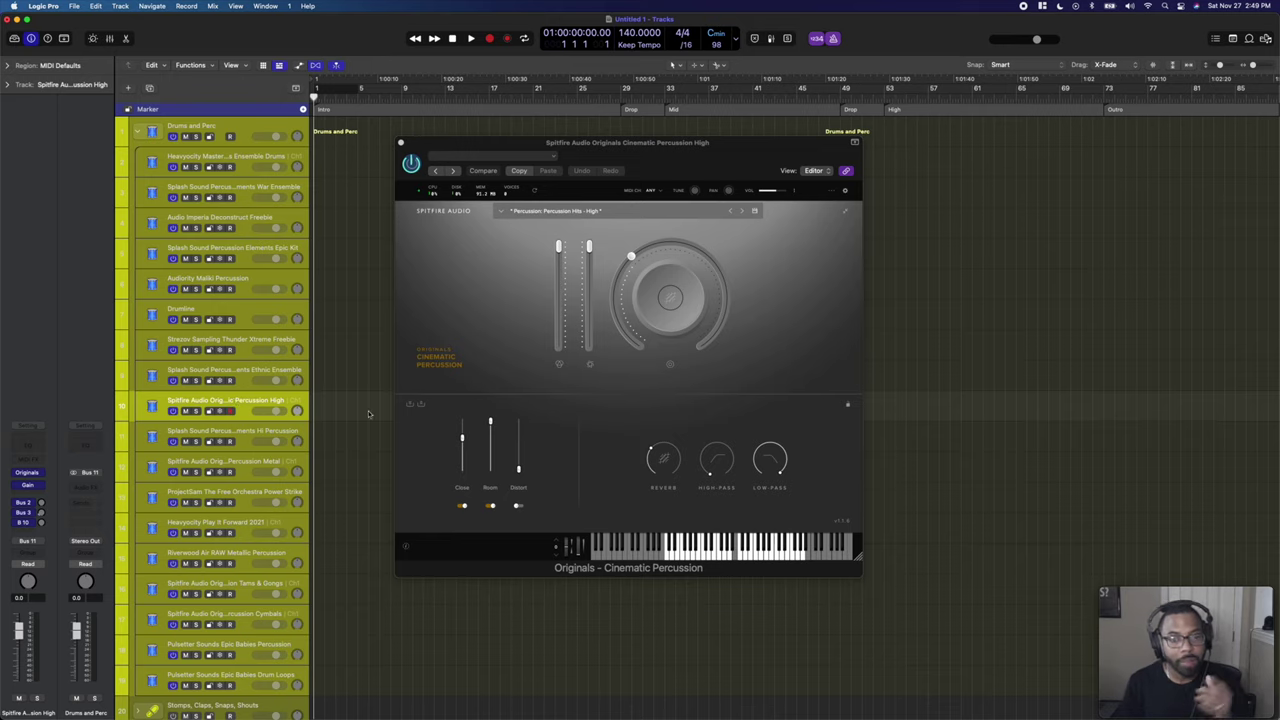
click(235, 310)
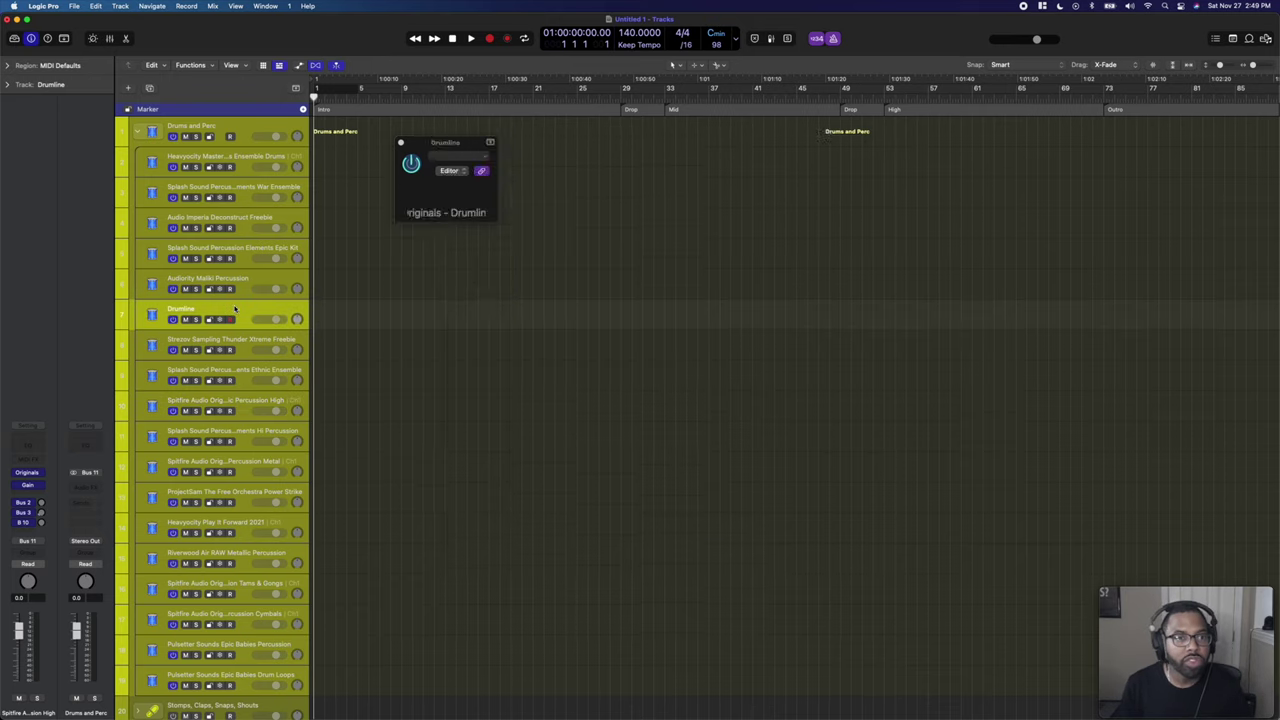
click(241, 407)
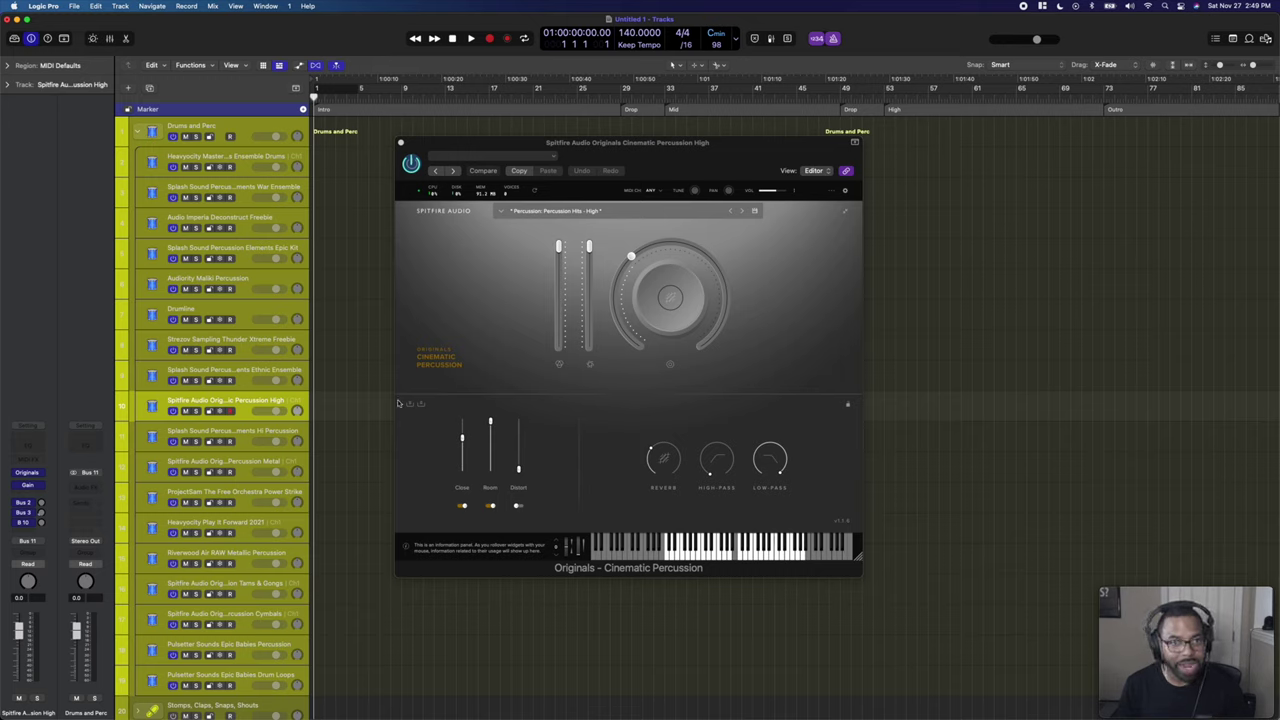
View the Spitfire Audio Originals Cinematic Percussion instruments on the Metal, Tams & Gongs and Cymbals tracks.
click(240, 472)
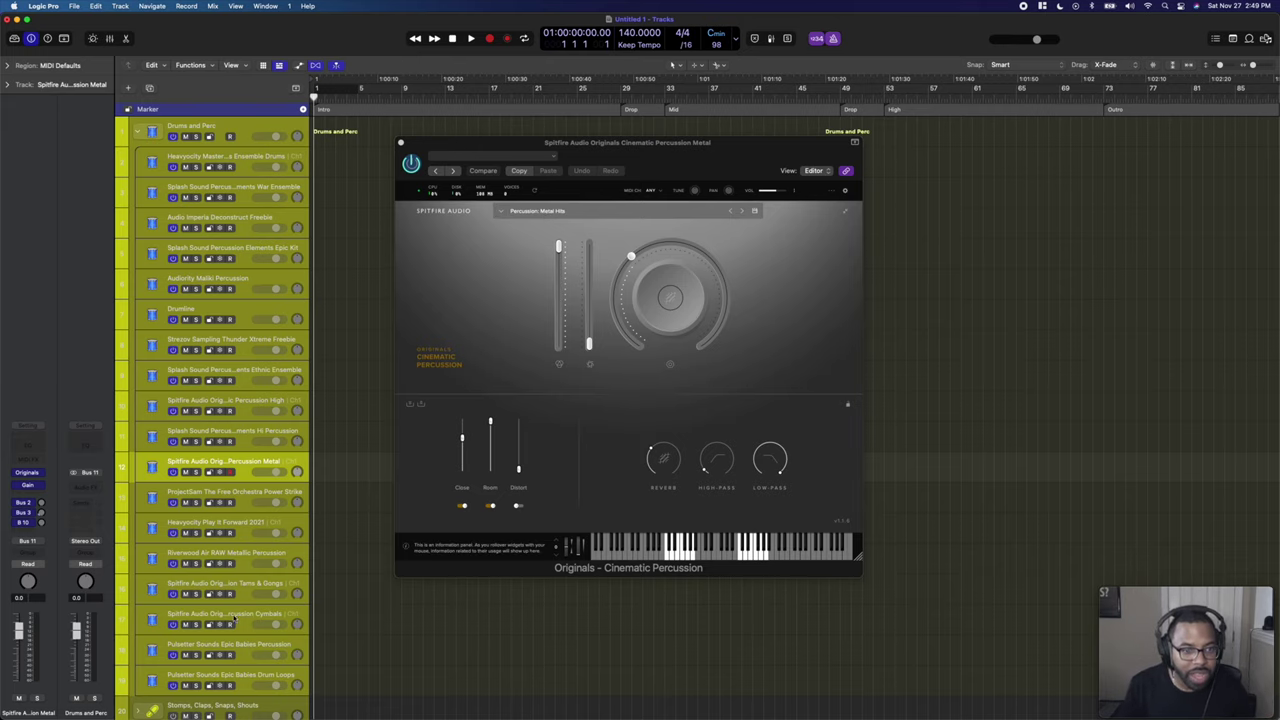
click(242, 582)
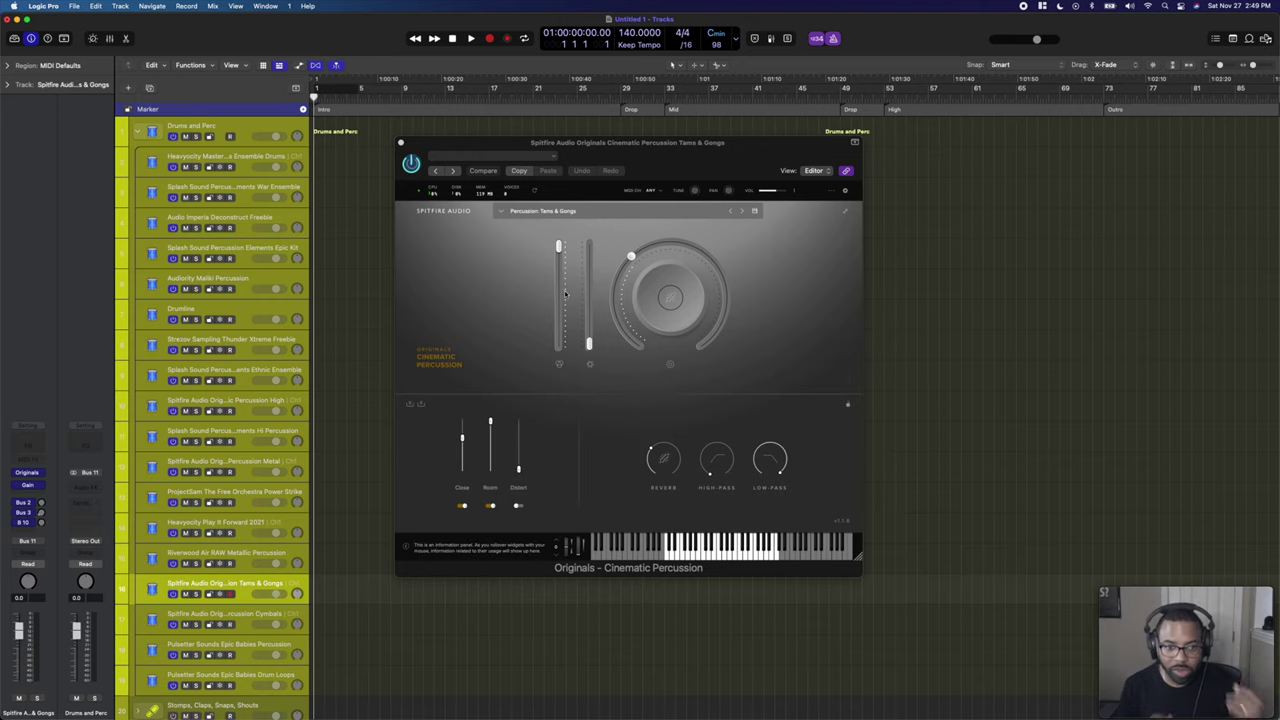
click(252, 613)
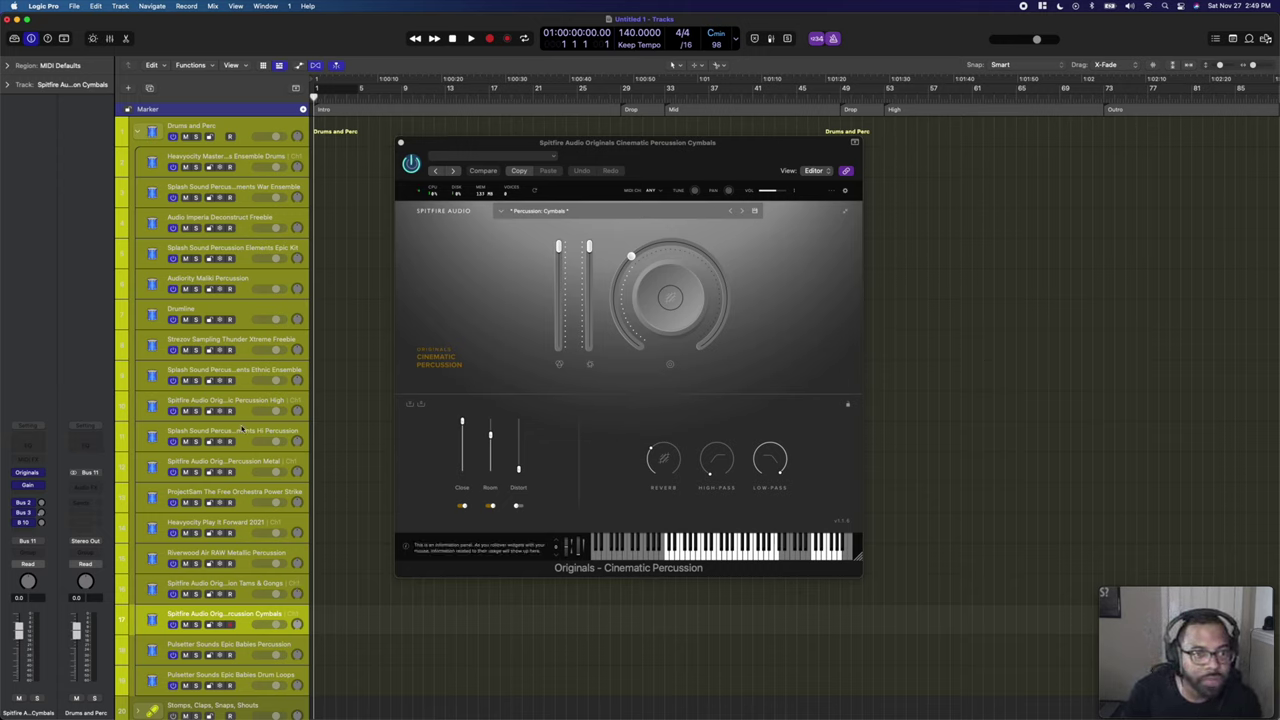
View the ProjectSAM Power Strike, Heavyocity Play It Forward 2021 and Riverwood Air RAW instruments, switching Play It Forward to Percussion Loops (STR).
click(245, 494)
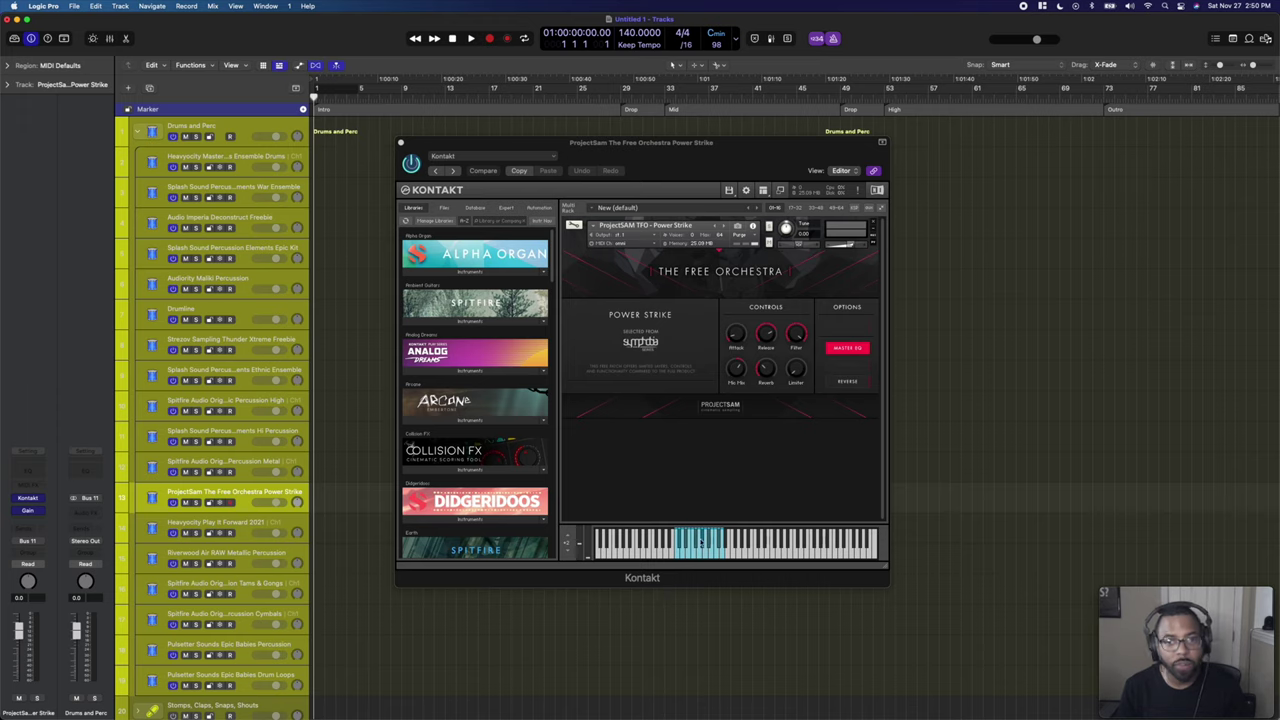
click(247, 525)
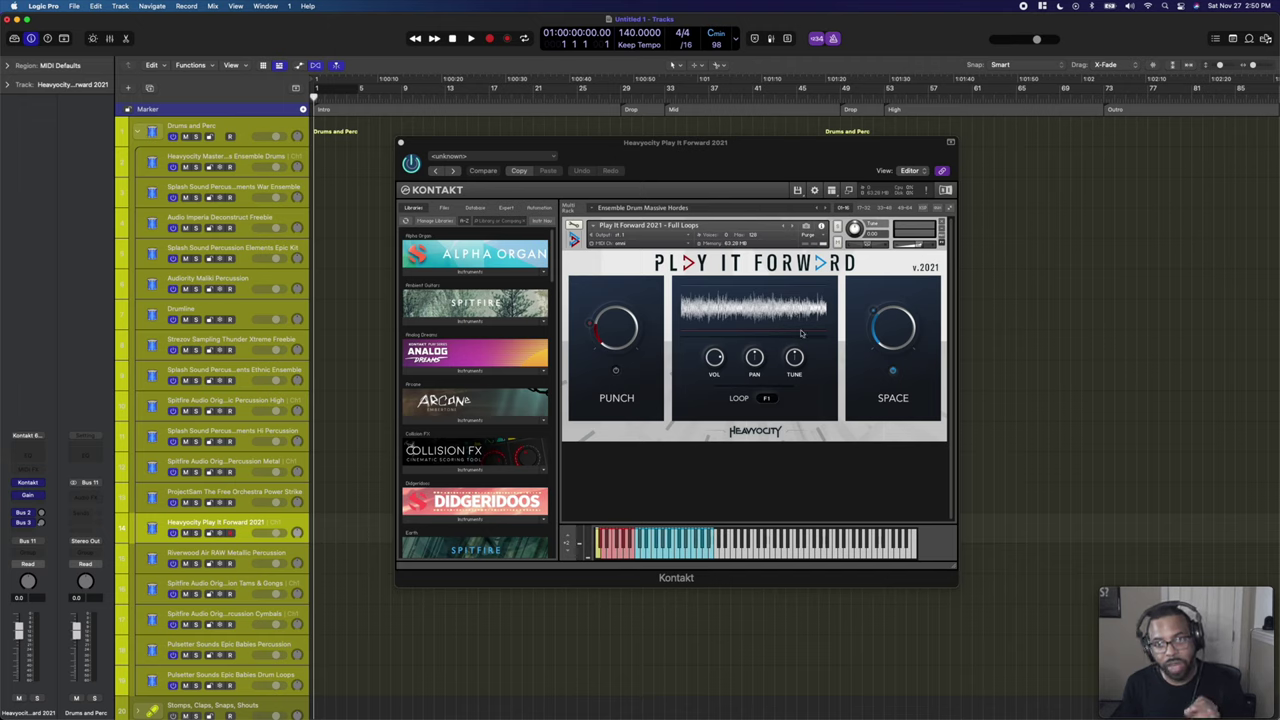
click(793, 226)
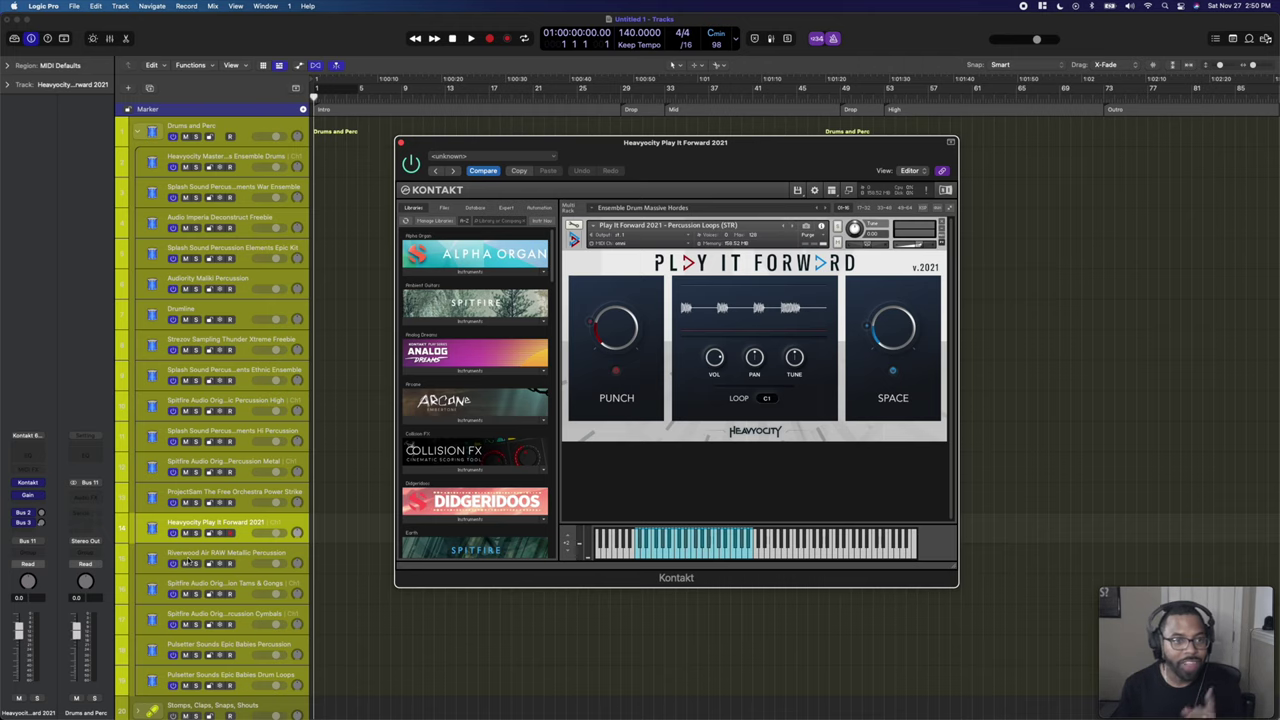
click(241, 551)
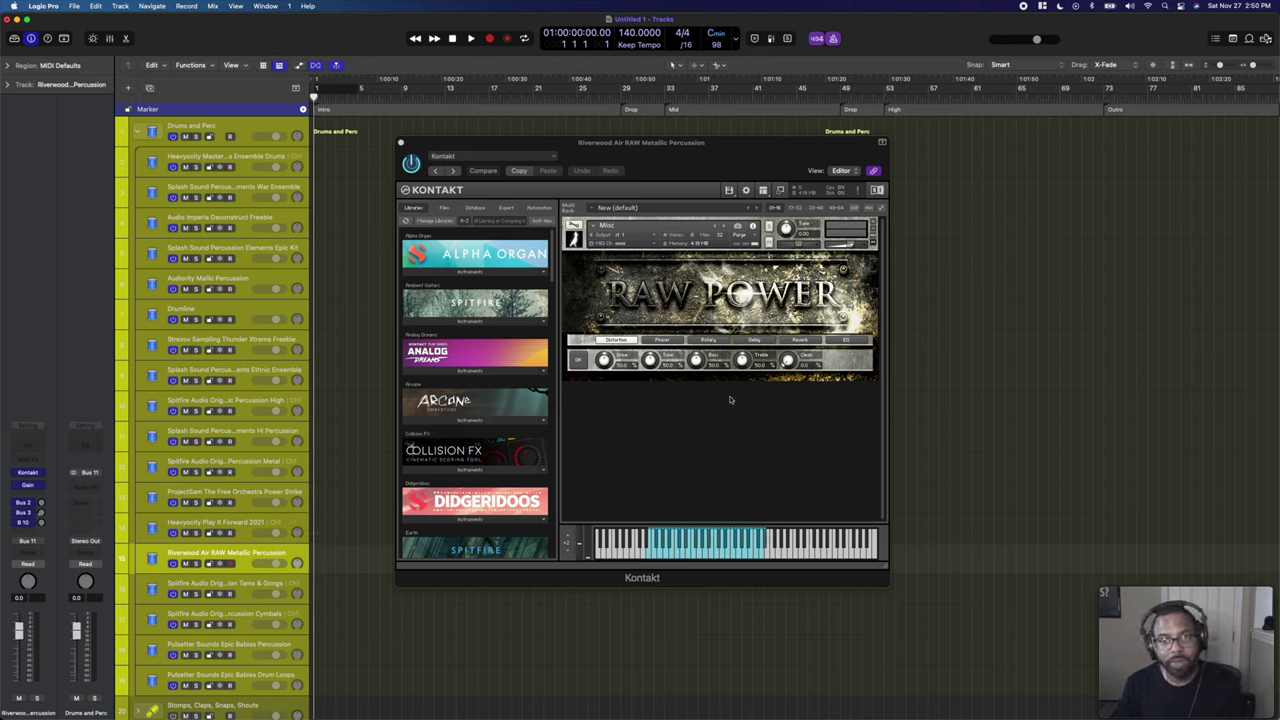
Show the Pulsetter Sounds Epic Babies Percussion instrument, audition a note, browse its Mixed Toys presets and switch to the Baby Synth category.
scroll(240, 533, down, 3)
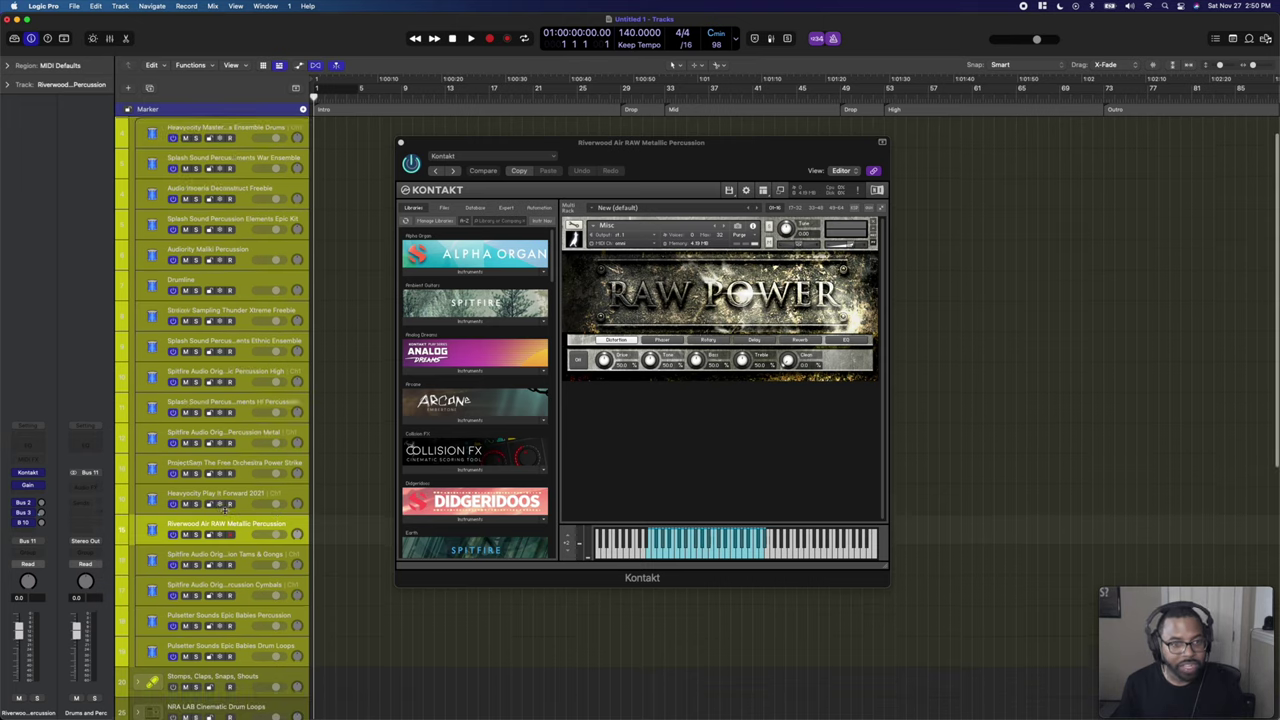
click(248, 557)
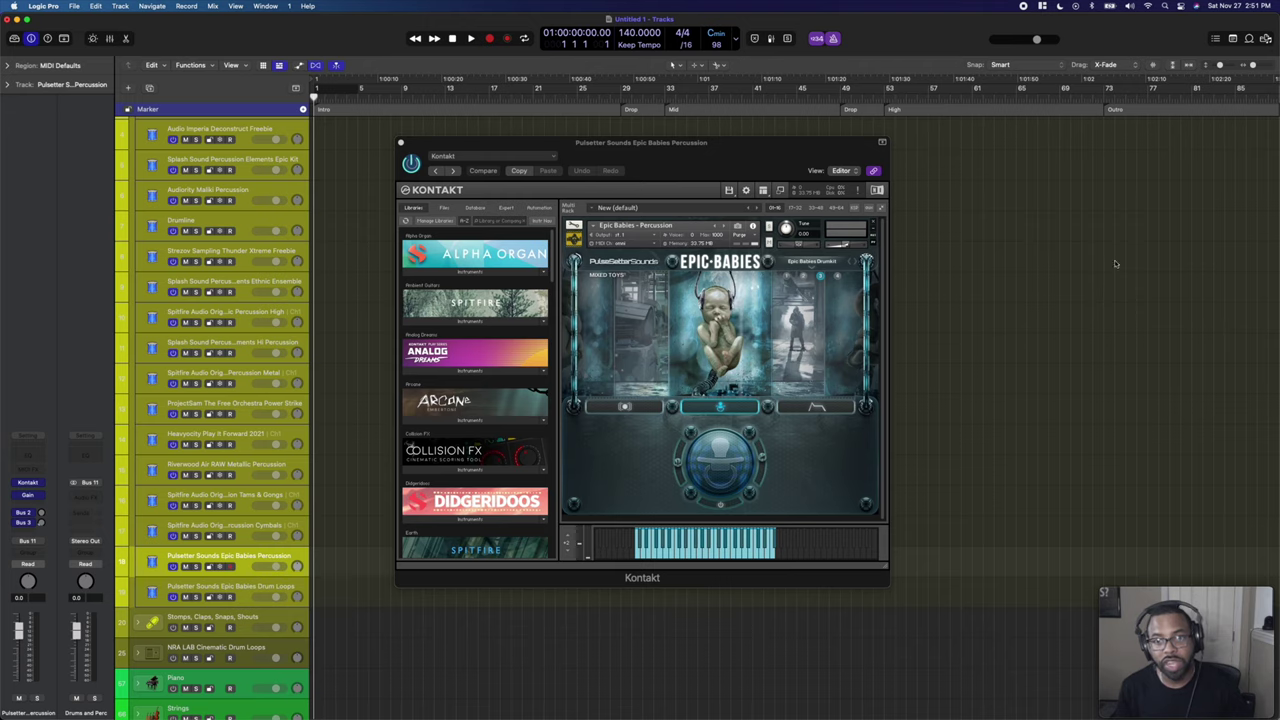
click(809, 262)
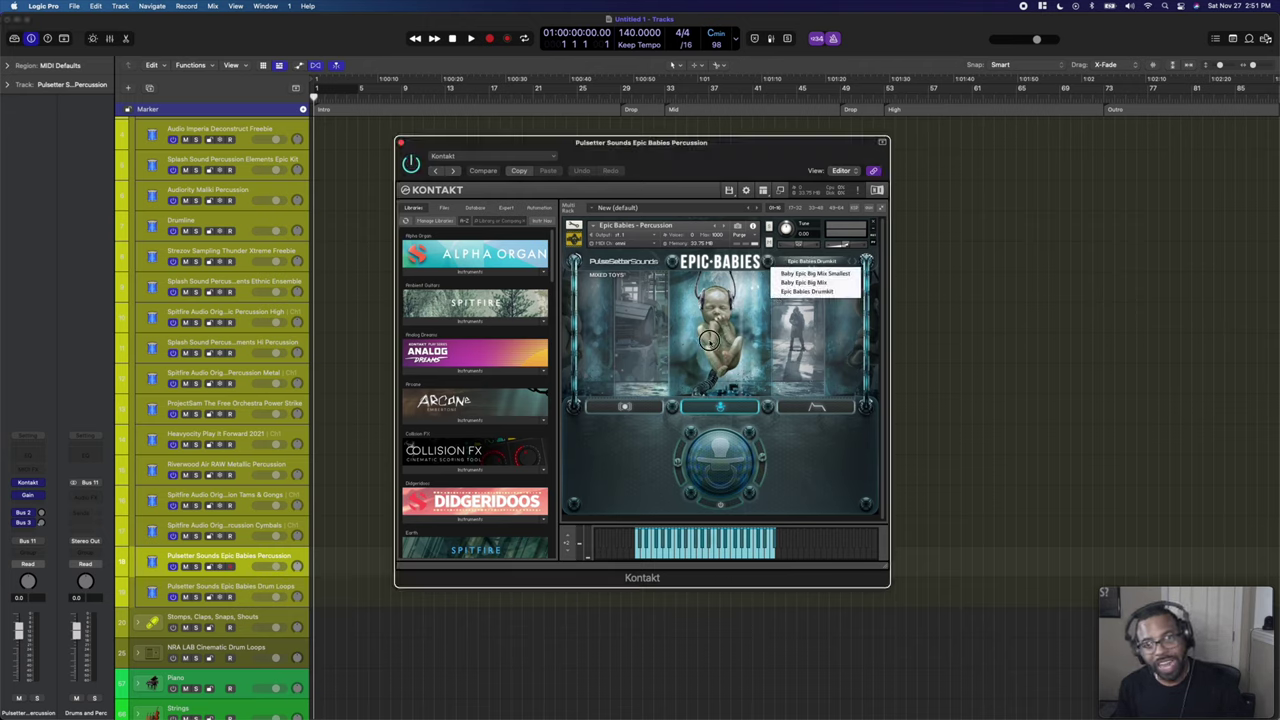
click(740, 446)
click(694, 541)
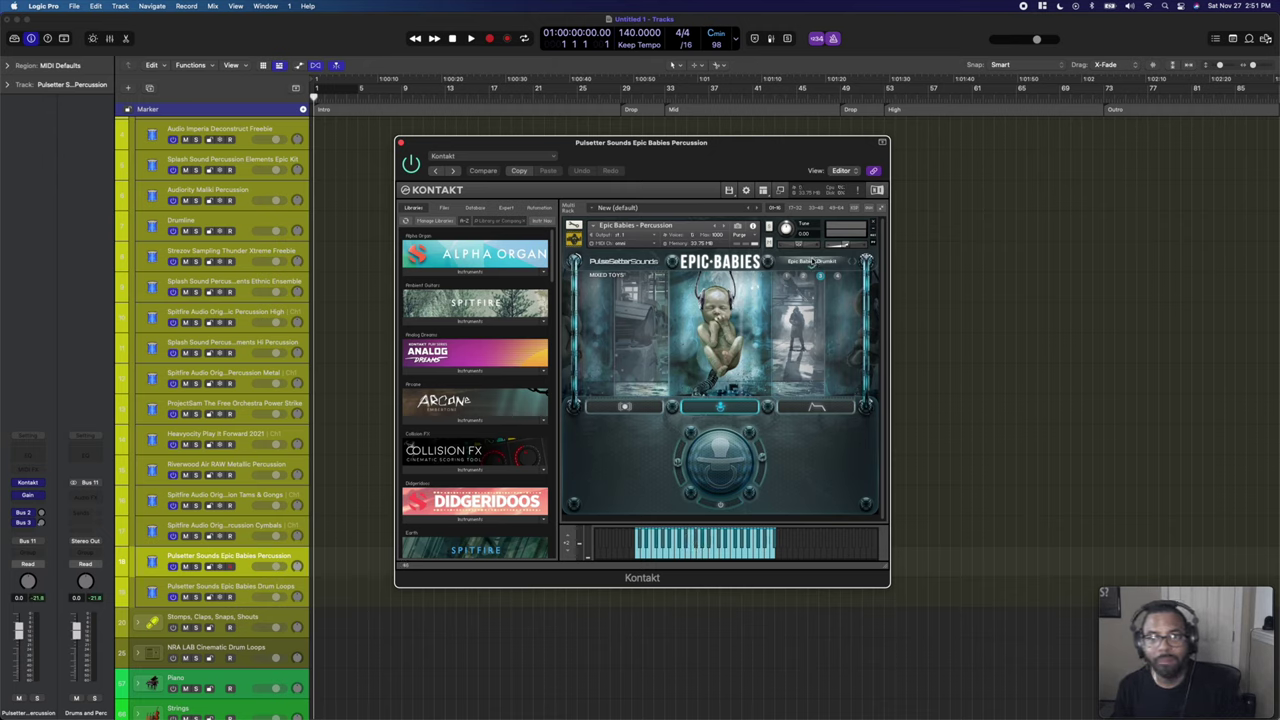
click(808, 262)
click(803, 266)
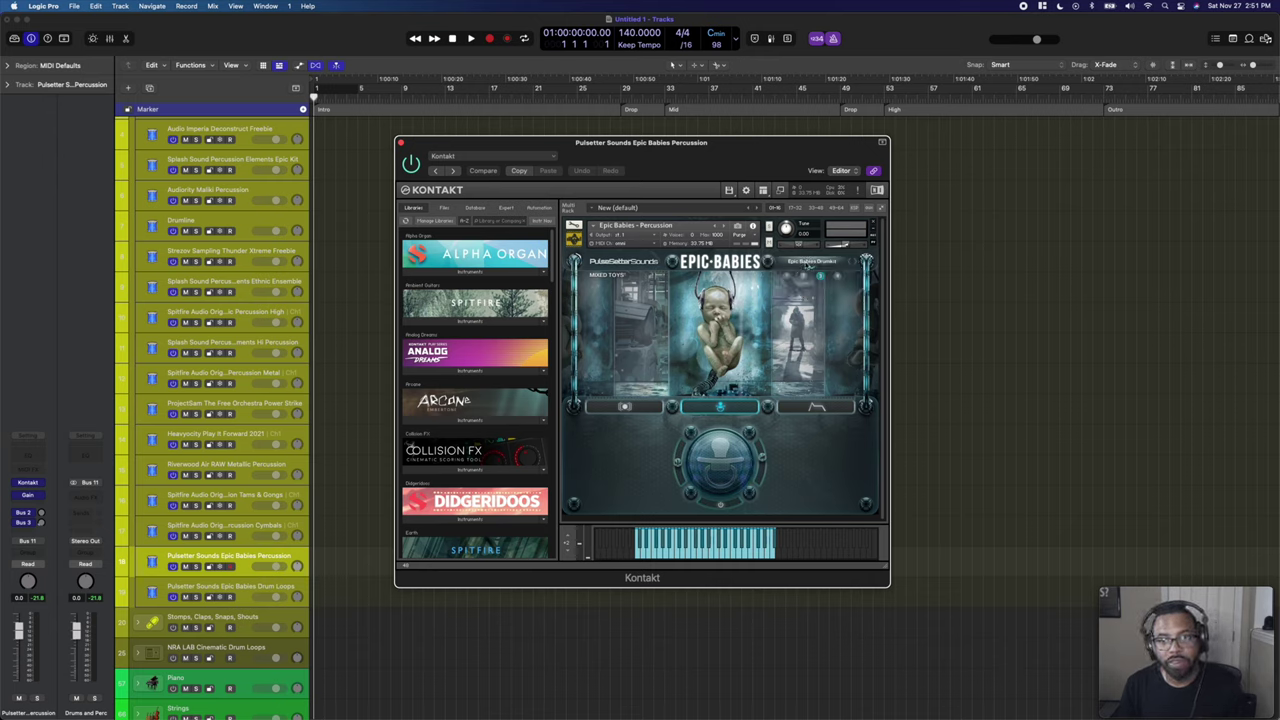
click(806, 264)
click(805, 266)
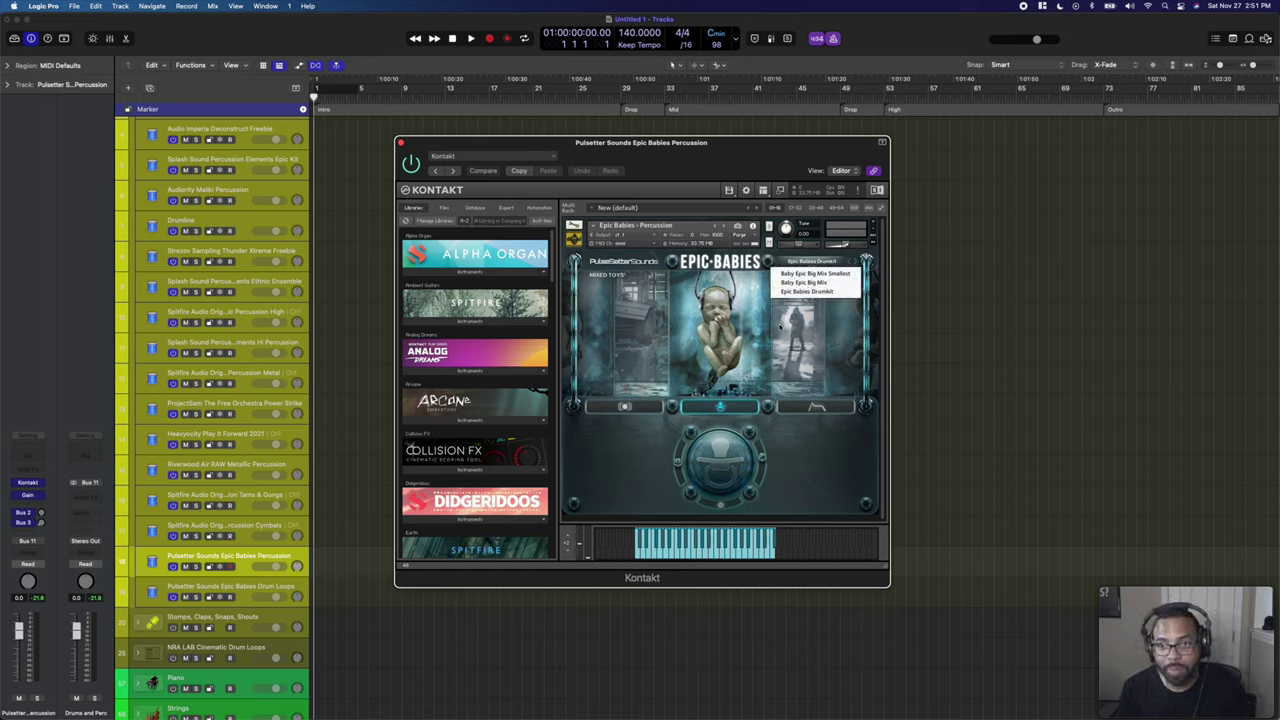
click(790, 280)
click(806, 280)
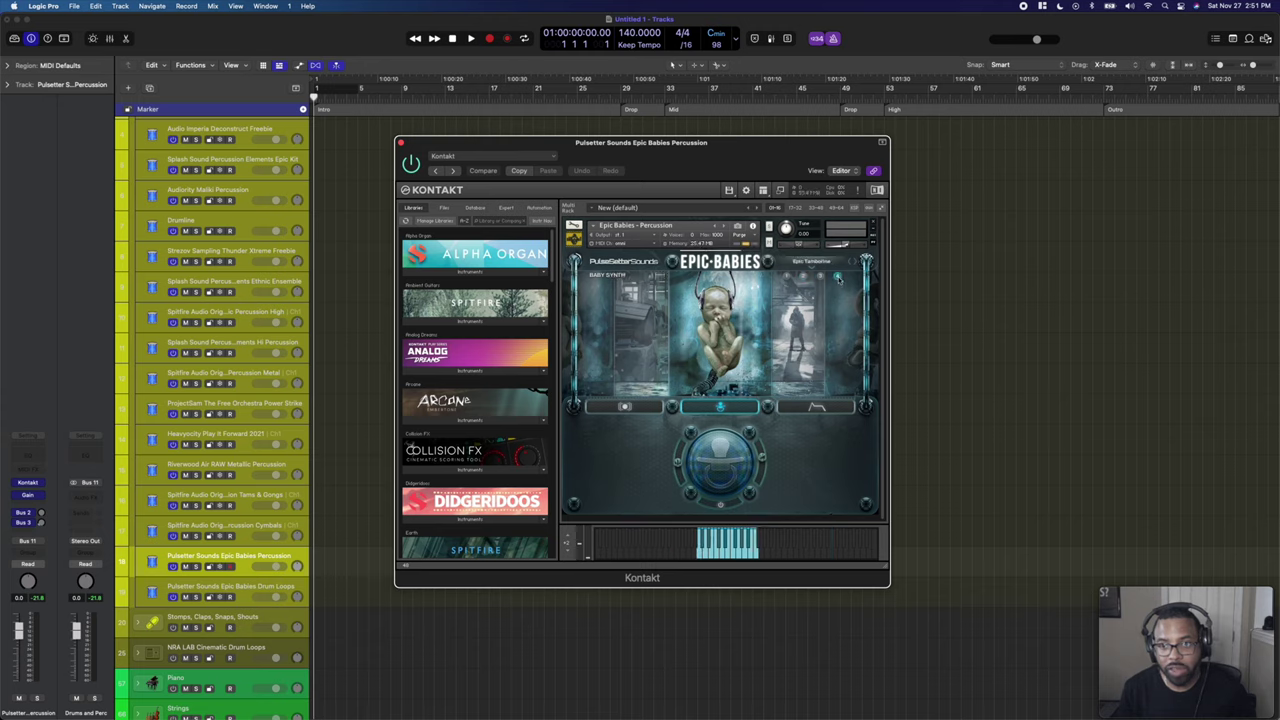
click(837, 277)
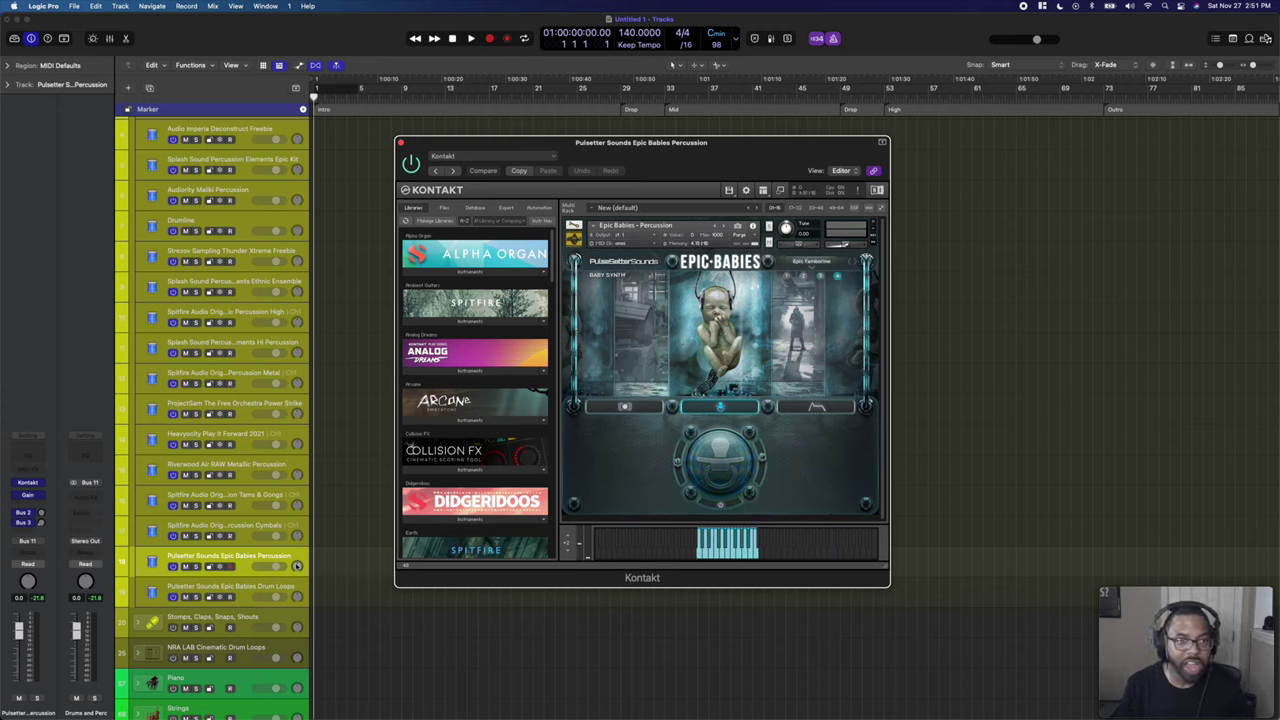
Show the Epic Babies Drum Loops instrument, browse the Mixed Toys loop presets and return to the Drum Loop Menus category.
click(236, 587)
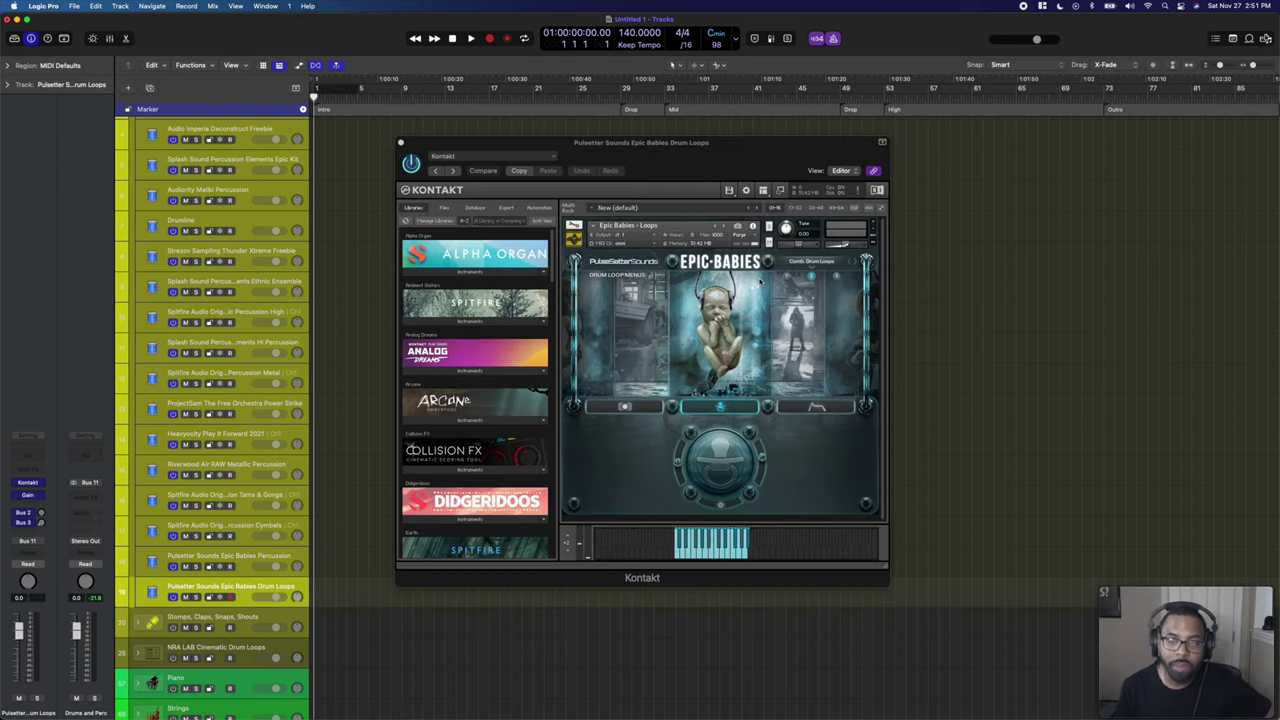
click(792, 283)
click(812, 262)
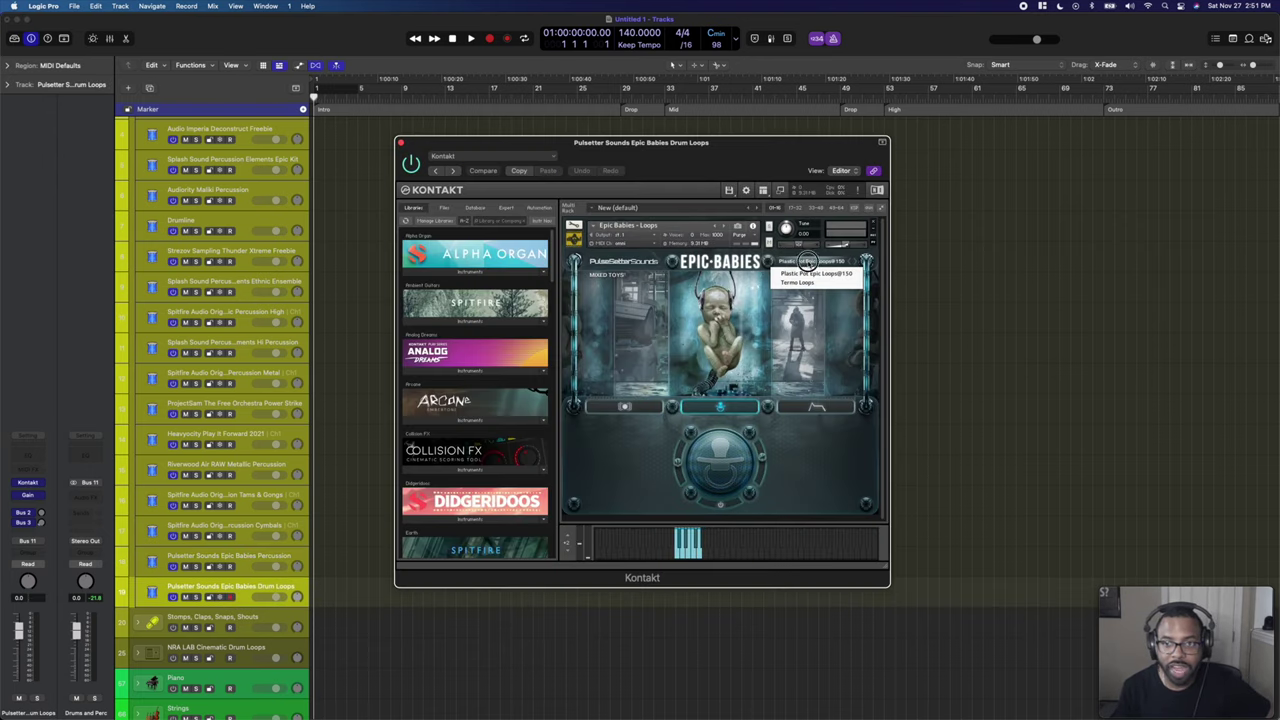
click(800, 296)
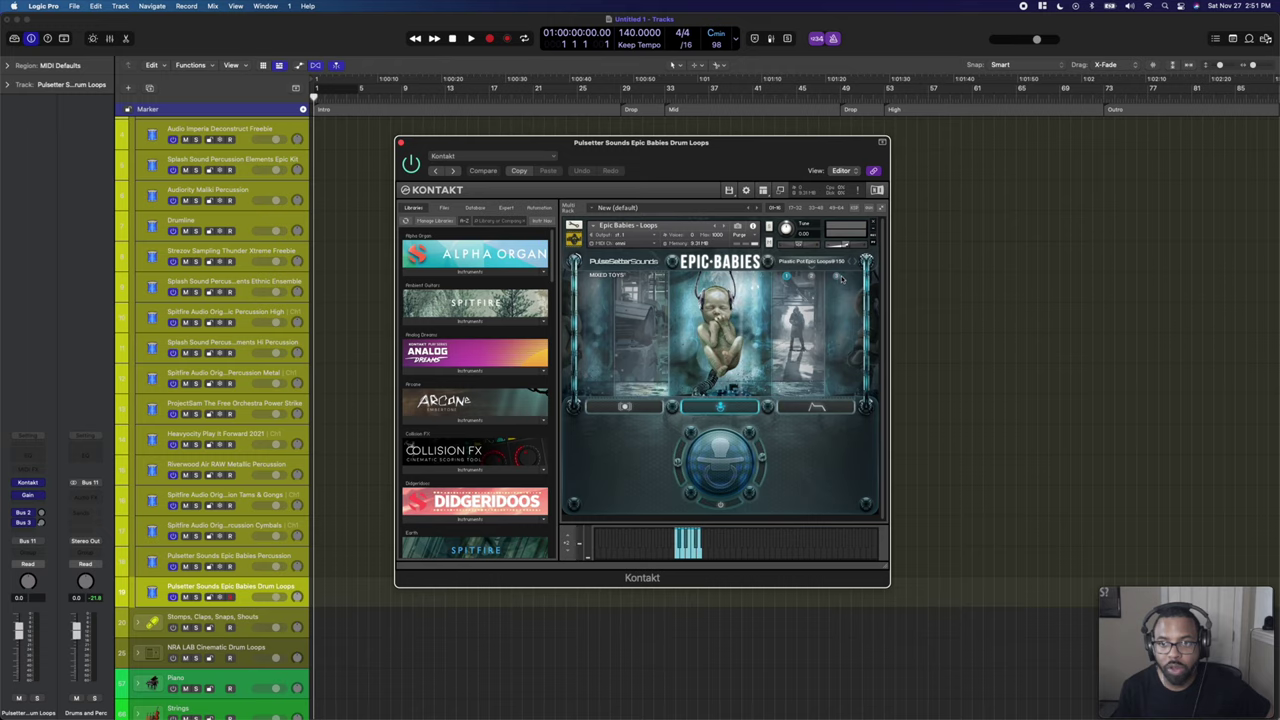
click(812, 277)
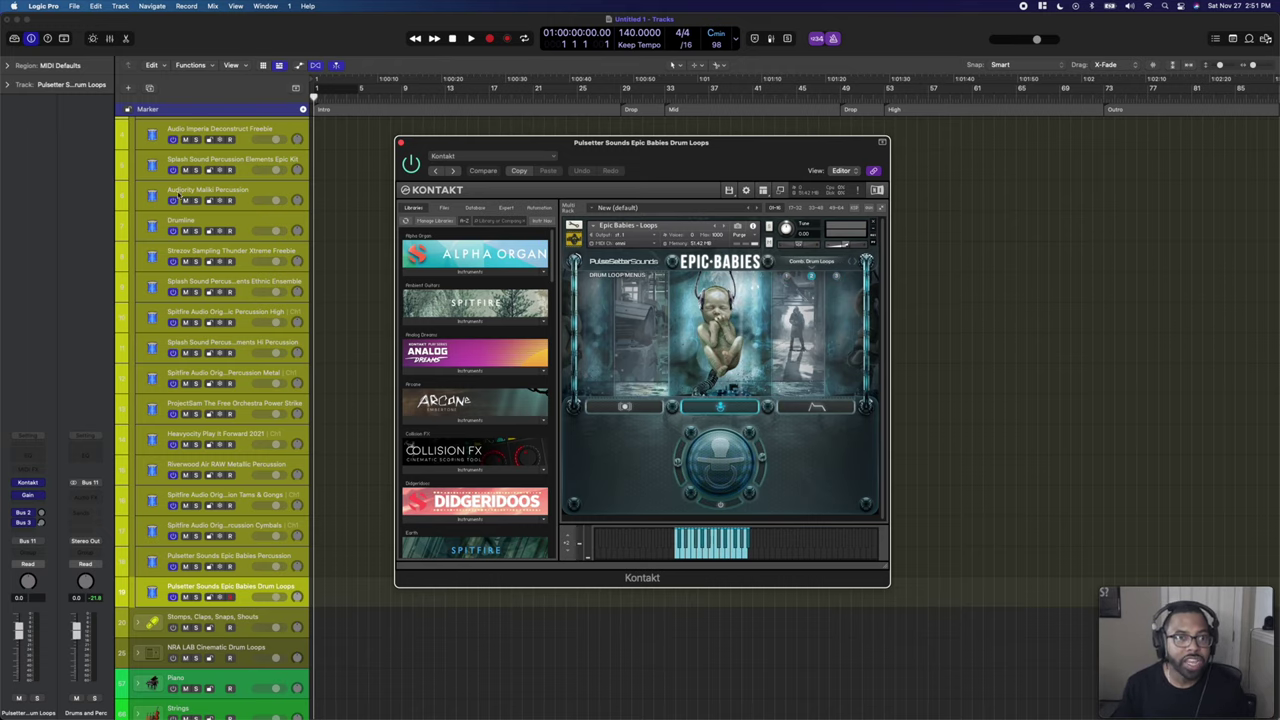
Delete the whole Drums and Perc track stack.
scroll(170, 195, up, 3)
click(236, 128)
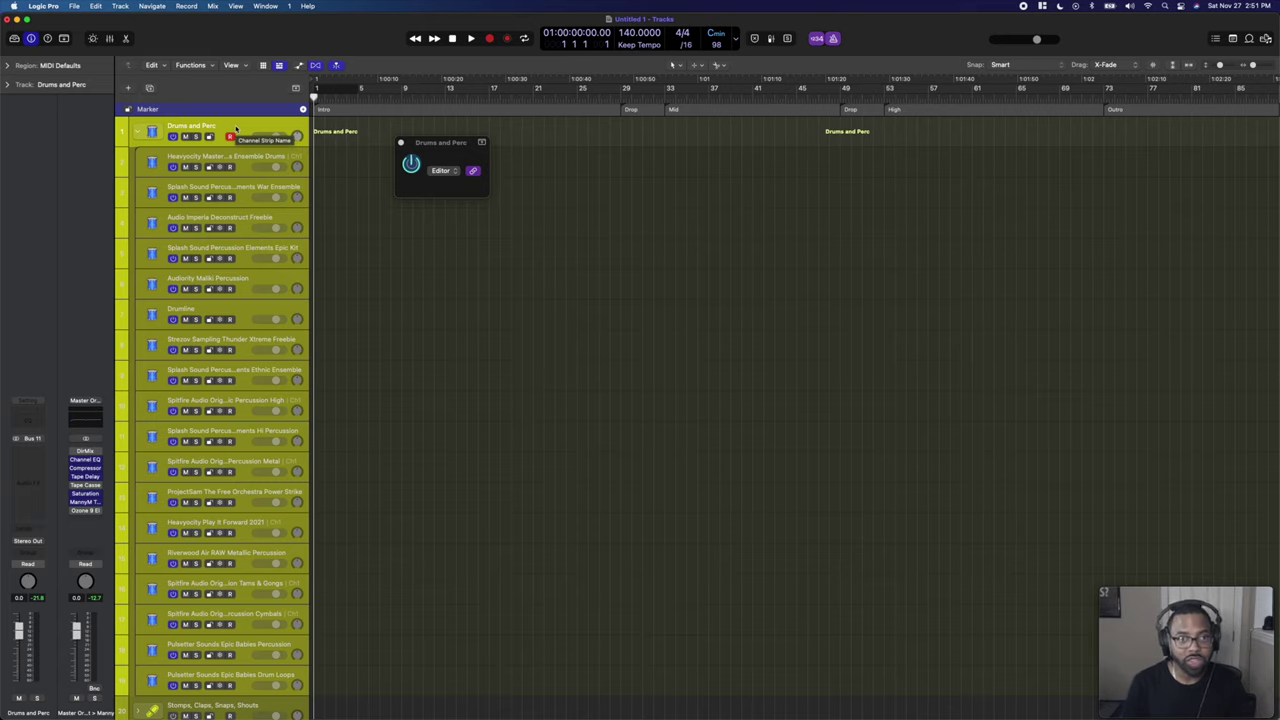
scroll(236, 400, down, 10)
Expand the Stomps, Claps, Snaps, Shouts stack, power on its tracks and select the Red Room Audio track.
click(237, 128)
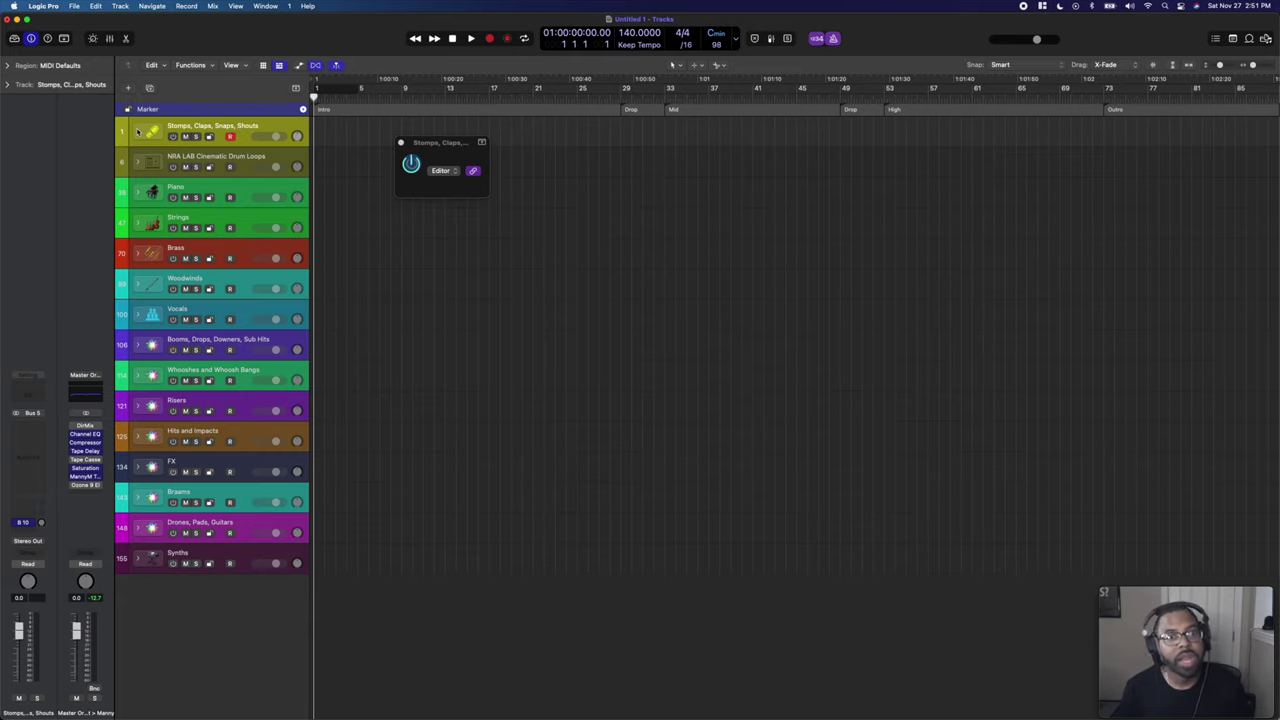
click(138, 131)
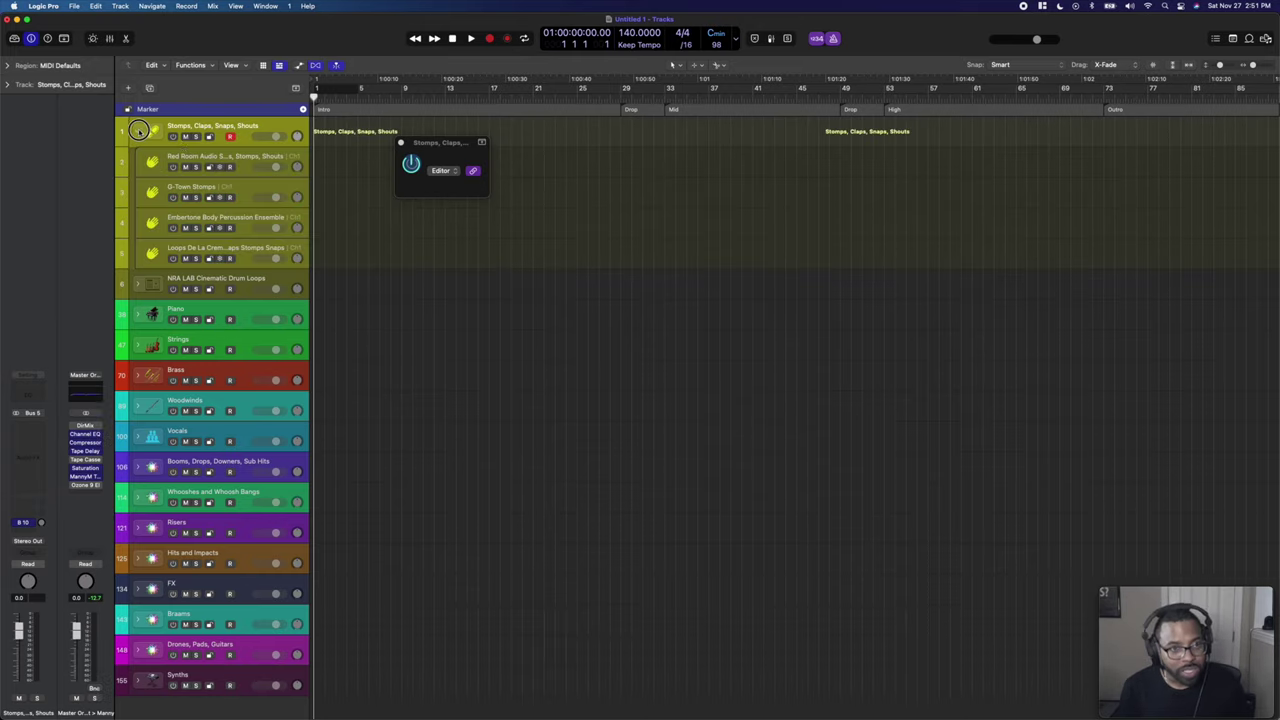
click(238, 157)
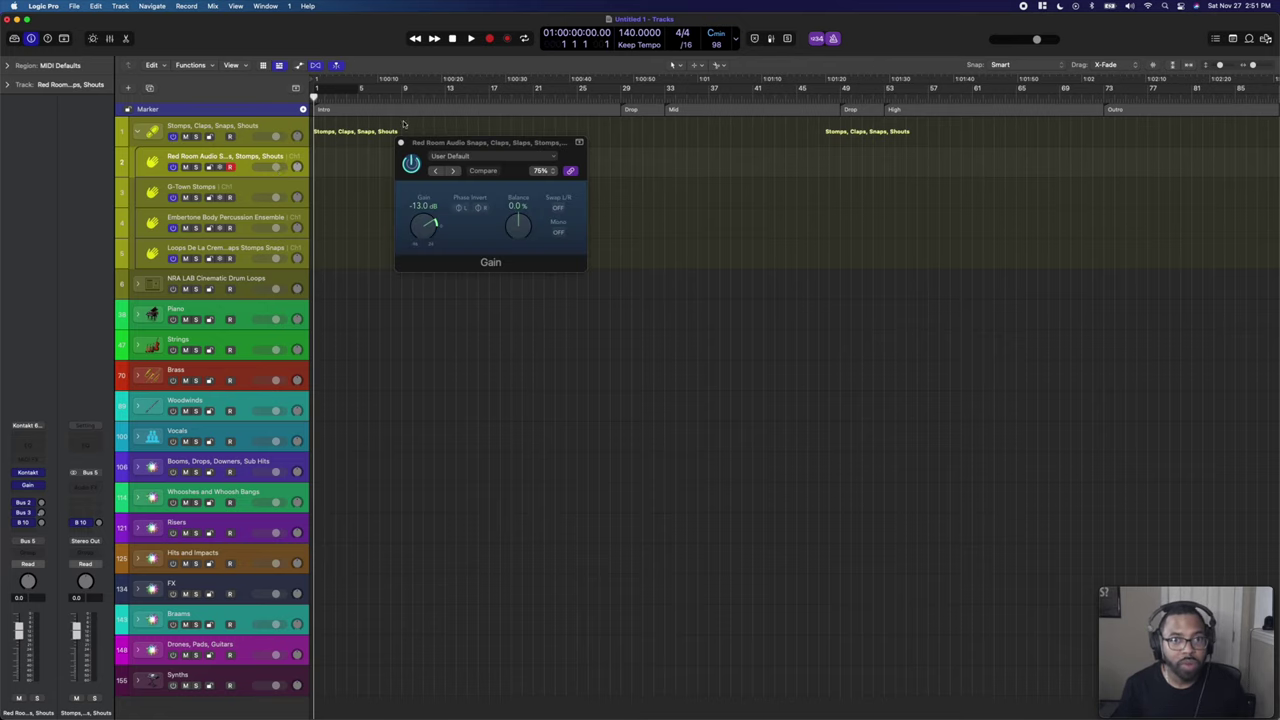
Close the Gain plug-in, open the Red Room Audio track's Kontakt instrument and try its Size control.
click(400, 142)
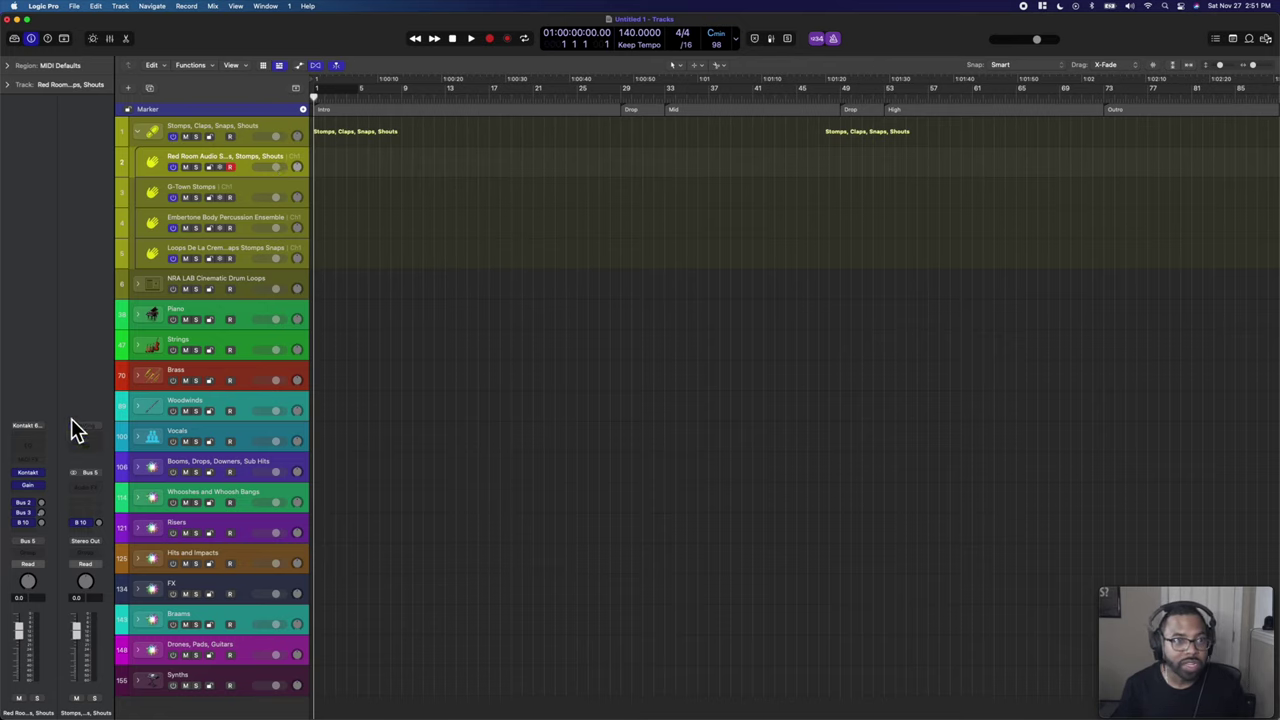
click(30, 473)
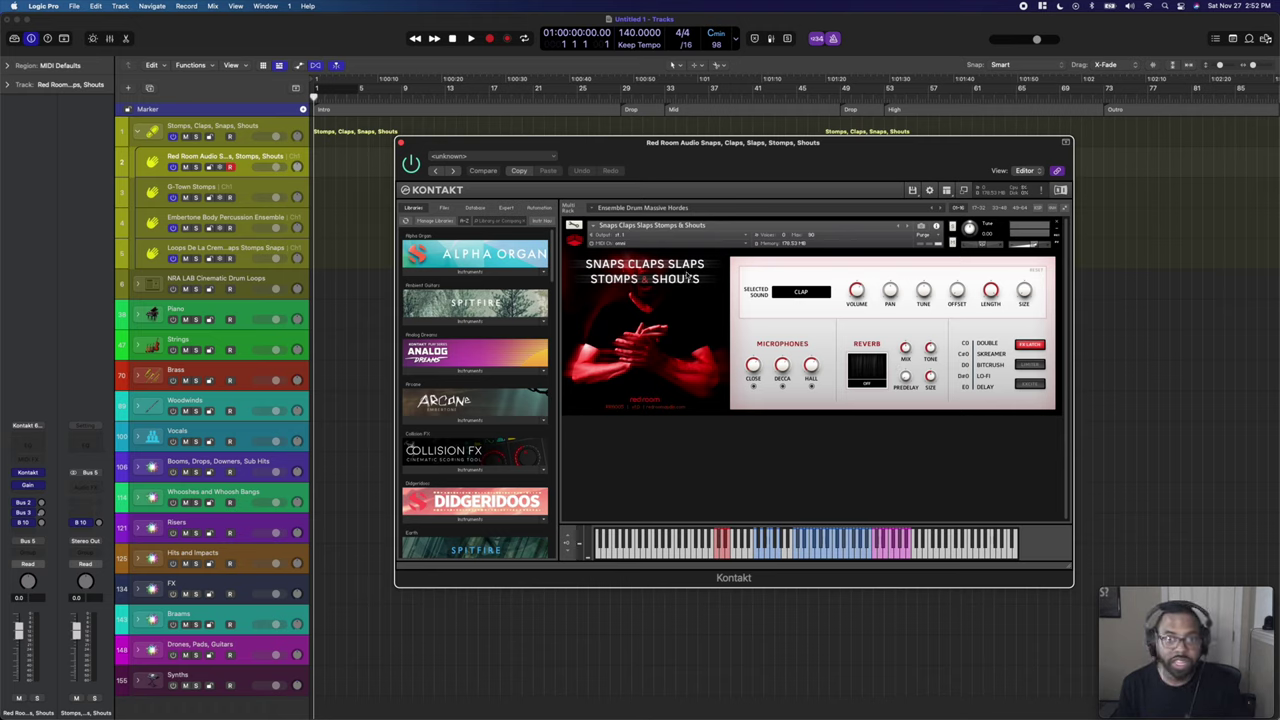
drag(1024, 290, 1073, 244)
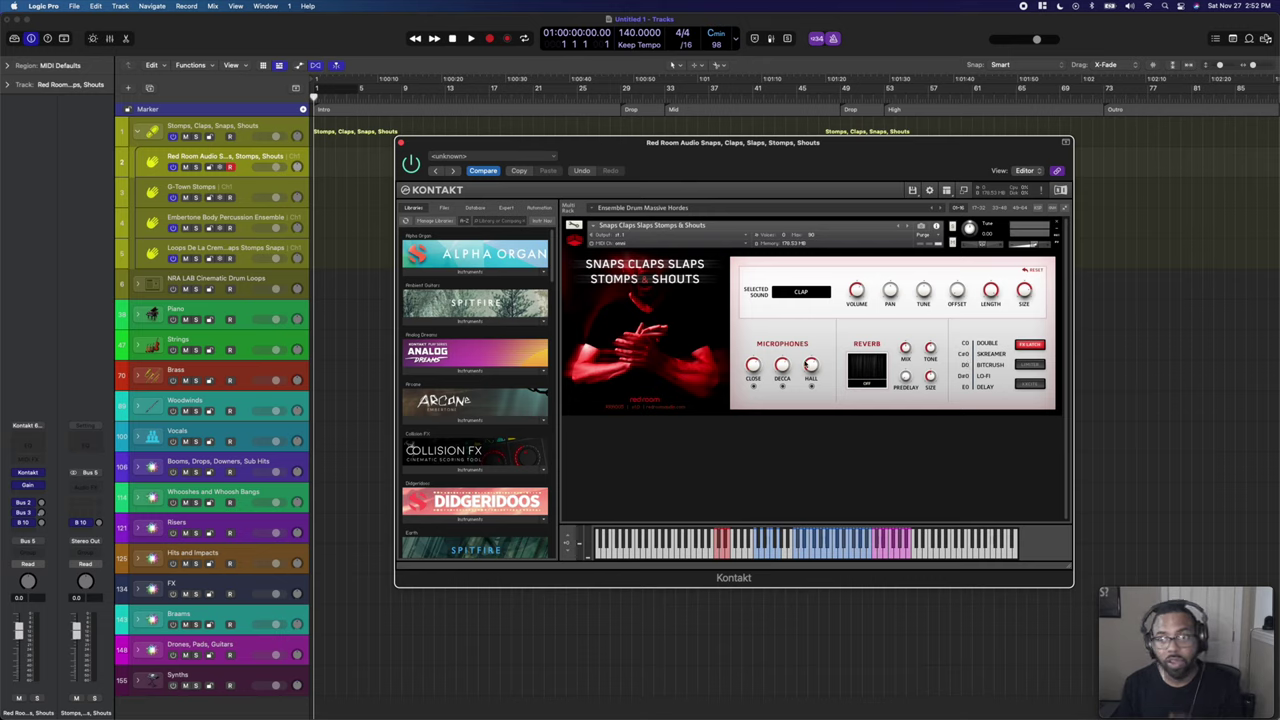
View the instruments on the G-Town Stomps, Embertone Body Percussion Ensemble and Loops De La Creme Claps Stomps Snaps tracks.
click(260, 185)
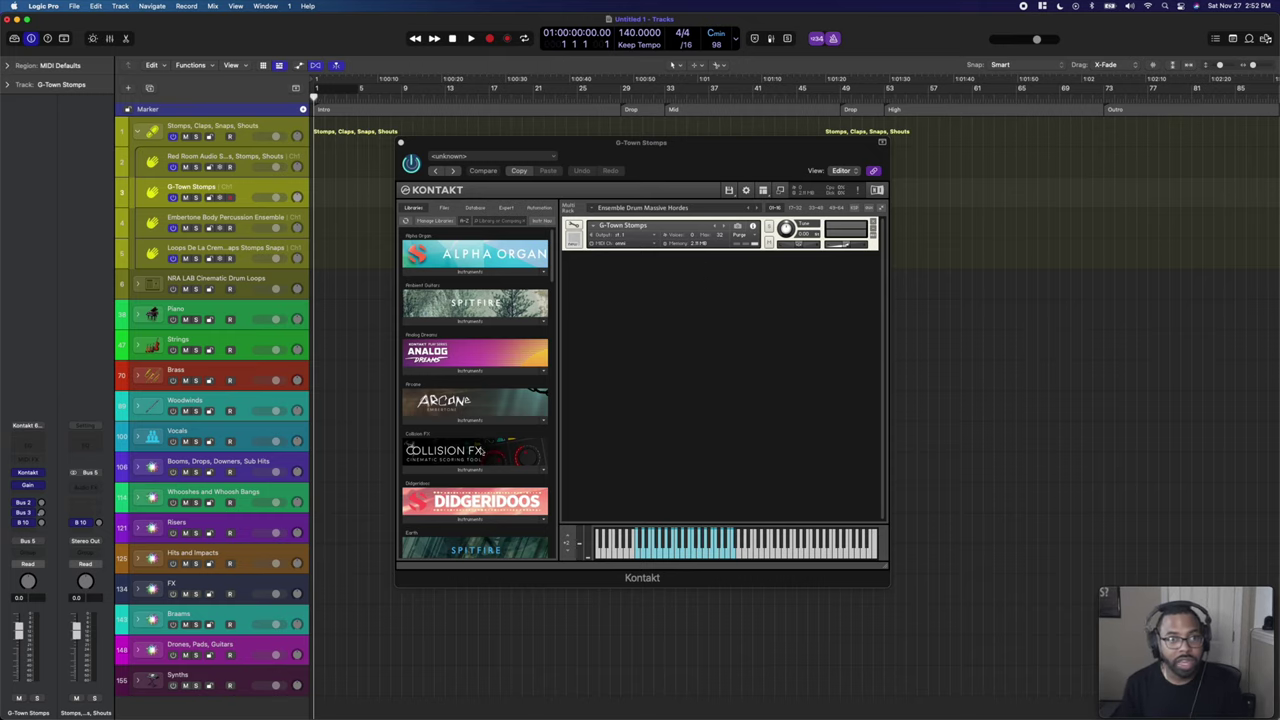
click(250, 217)
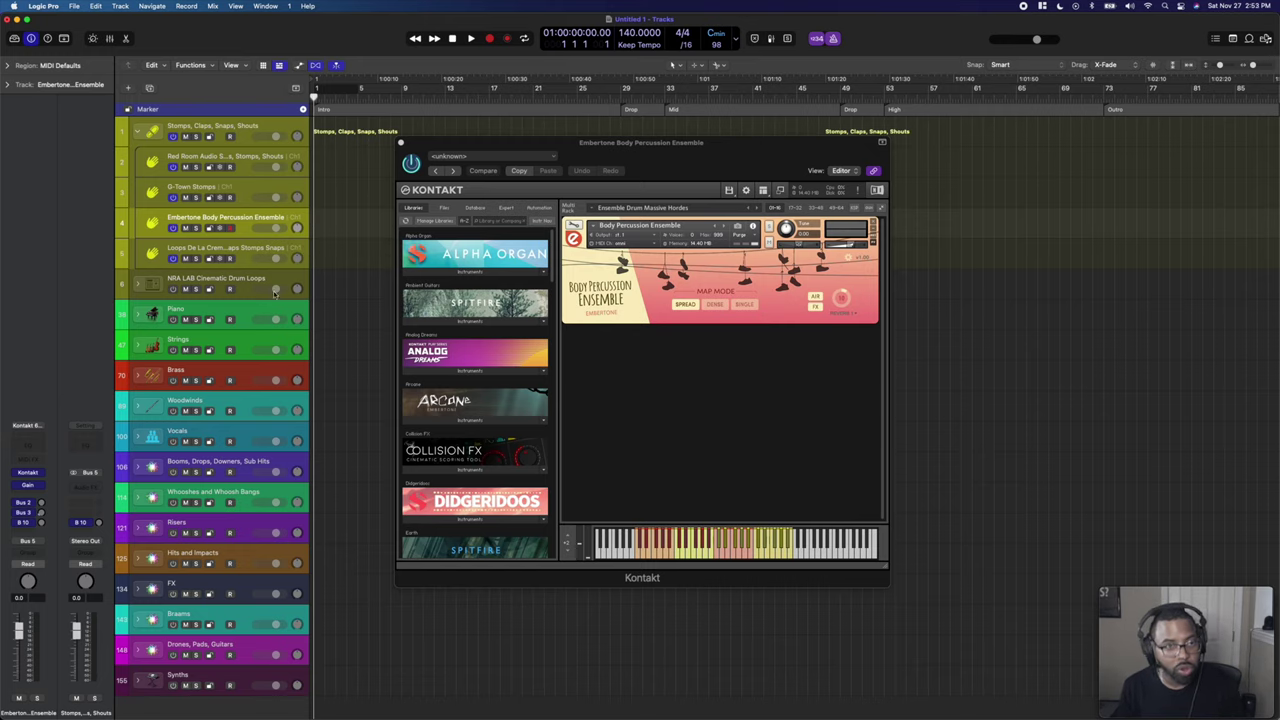
click(247, 247)
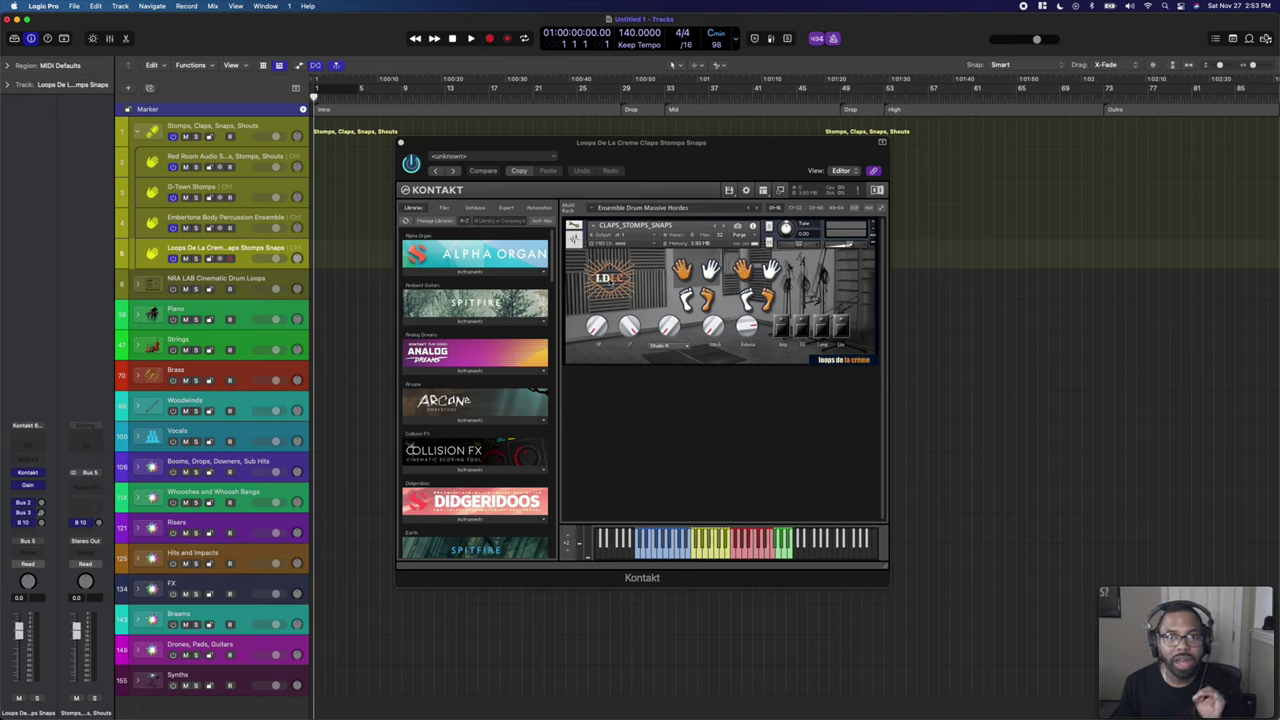
Delete the whole Stomps, Claps, Snaps, Shouts track stack.
click(242, 132)
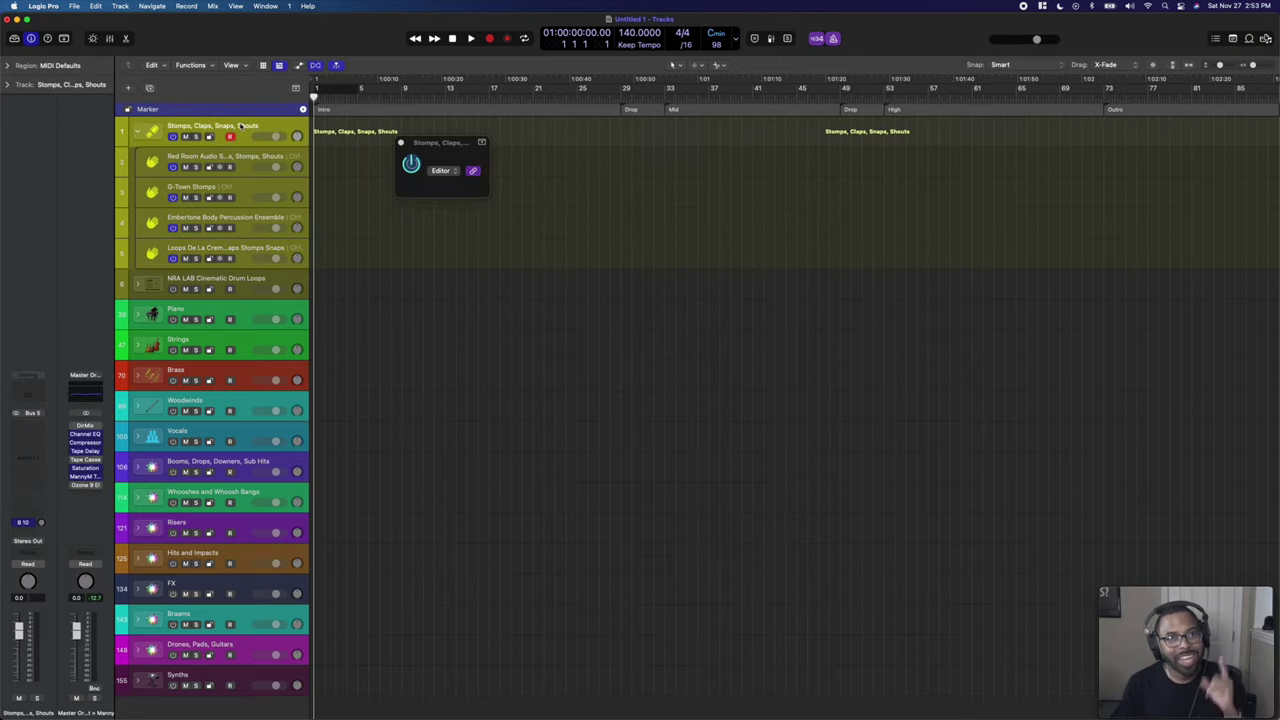
key(super+BackSpace)
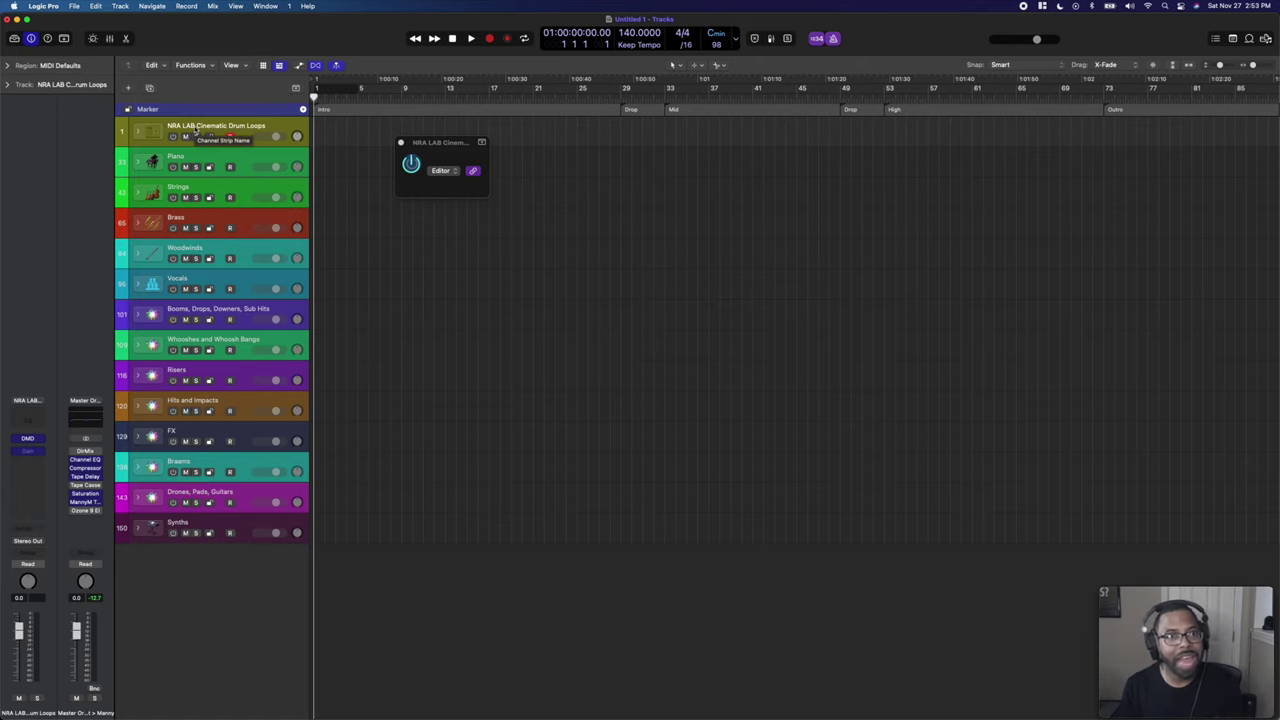
Expand the NRA LAB Cinematic Drum Loops stack with its tracks powered on and close the empty plug-in window.
click(137, 131)
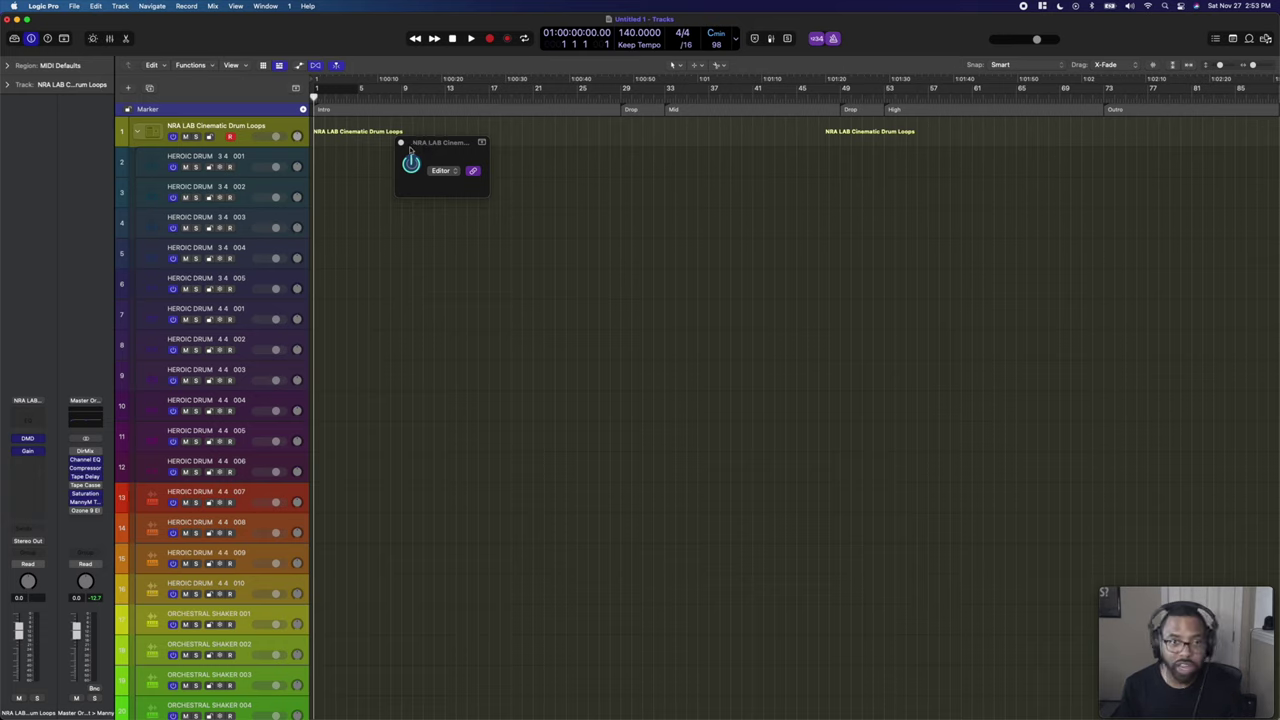
click(403, 145)
click(400, 142)
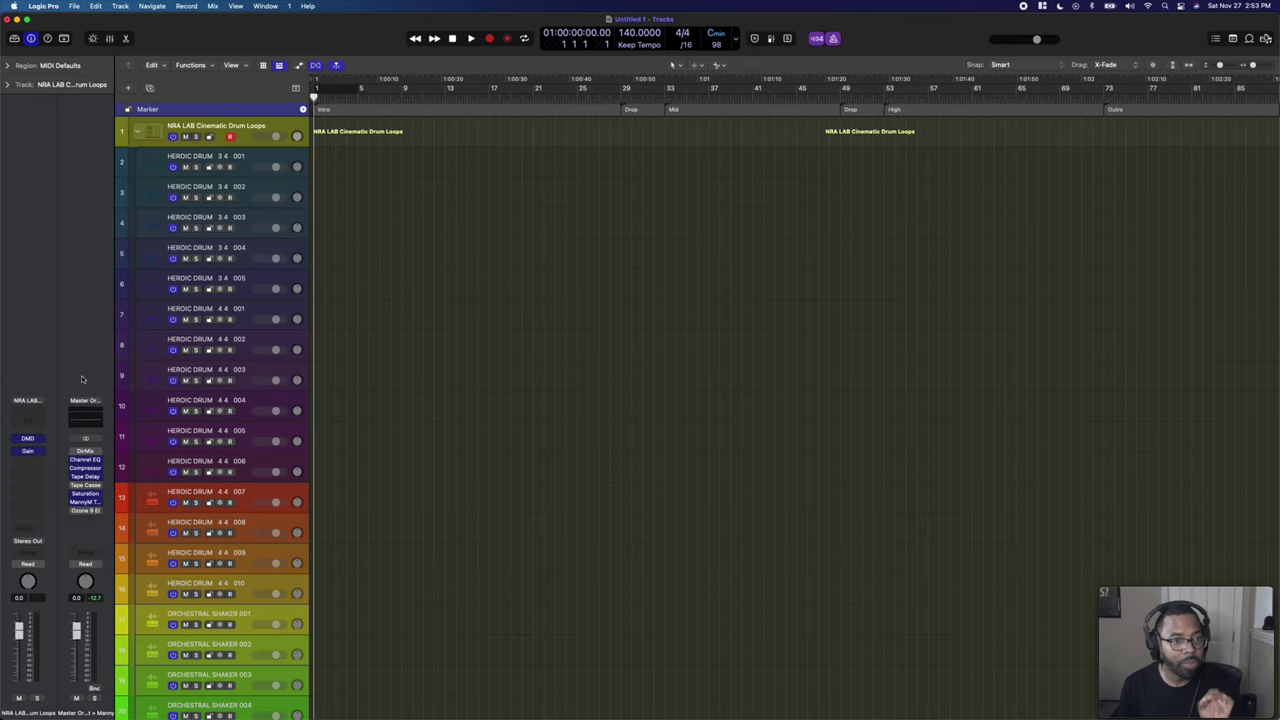
Open the stack's Drum Machine Designer, move it clear of the track list and look through the Heroic Drum to Tambourine loop tracks.
click(30, 438)
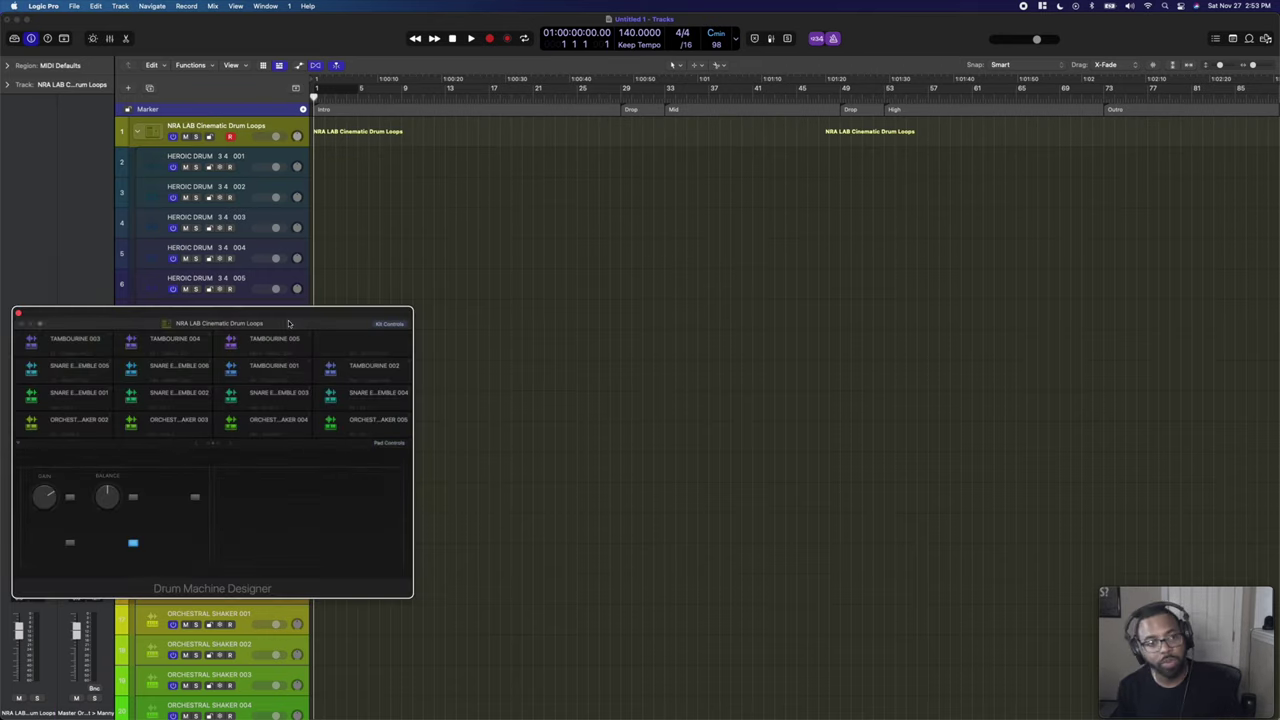
drag(292, 318, 1010, 270)
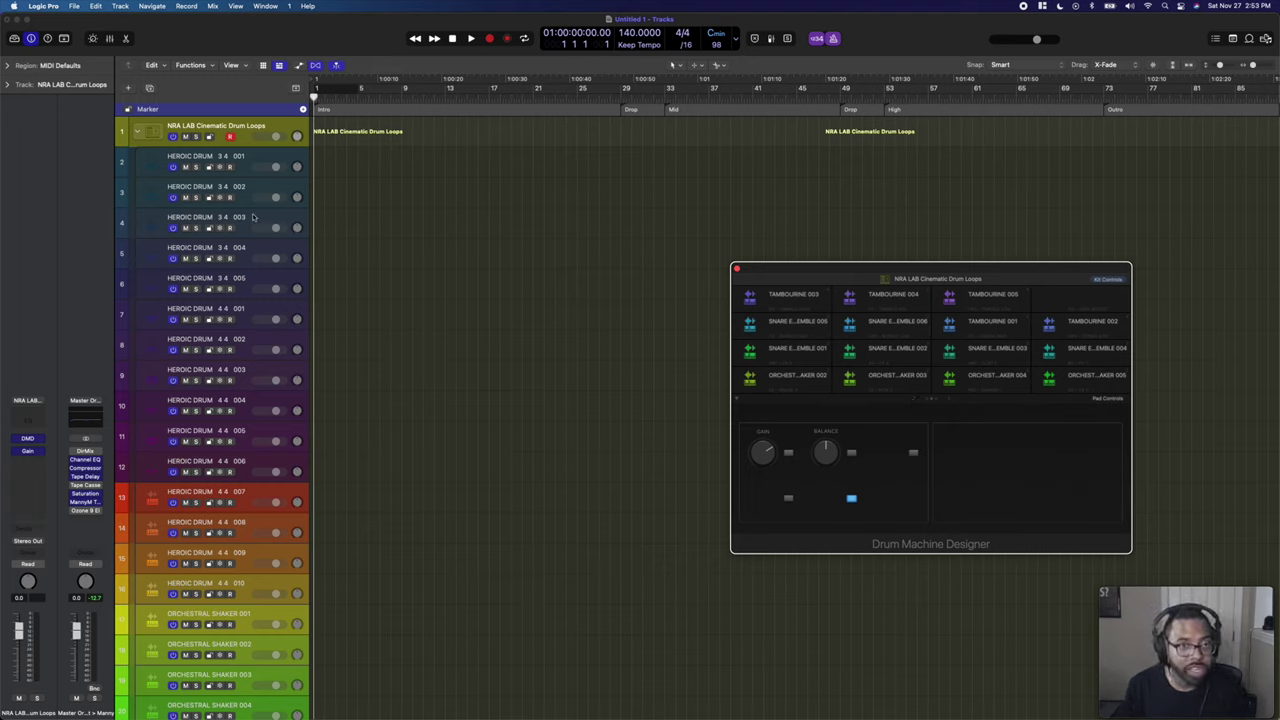
scroll(248, 417, down, 5)
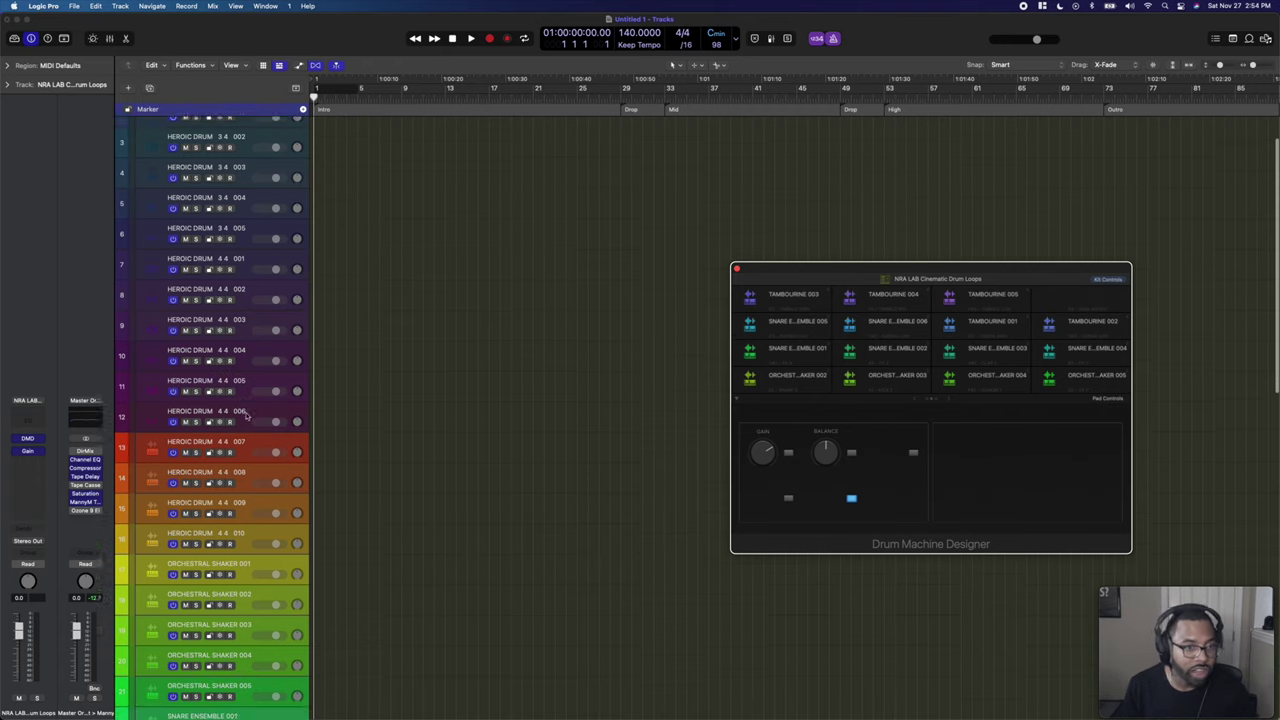
scroll(248, 417, down, 6)
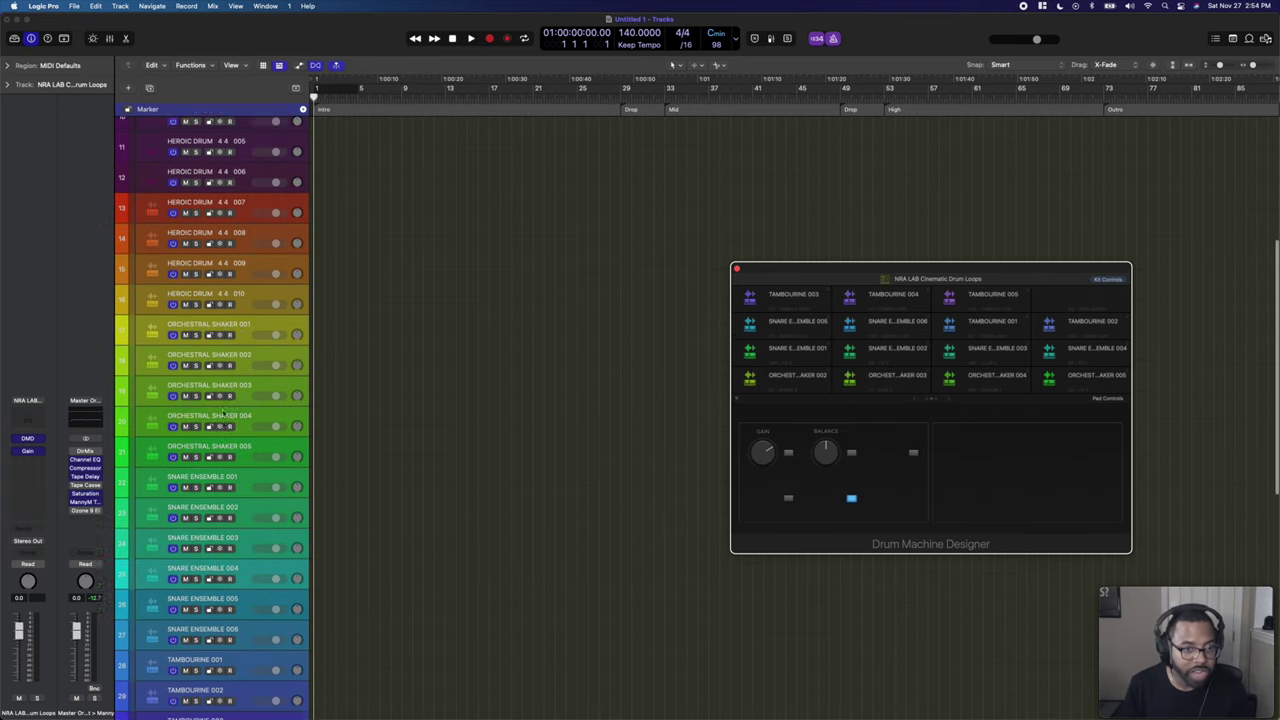
scroll(225, 412, down, 5)
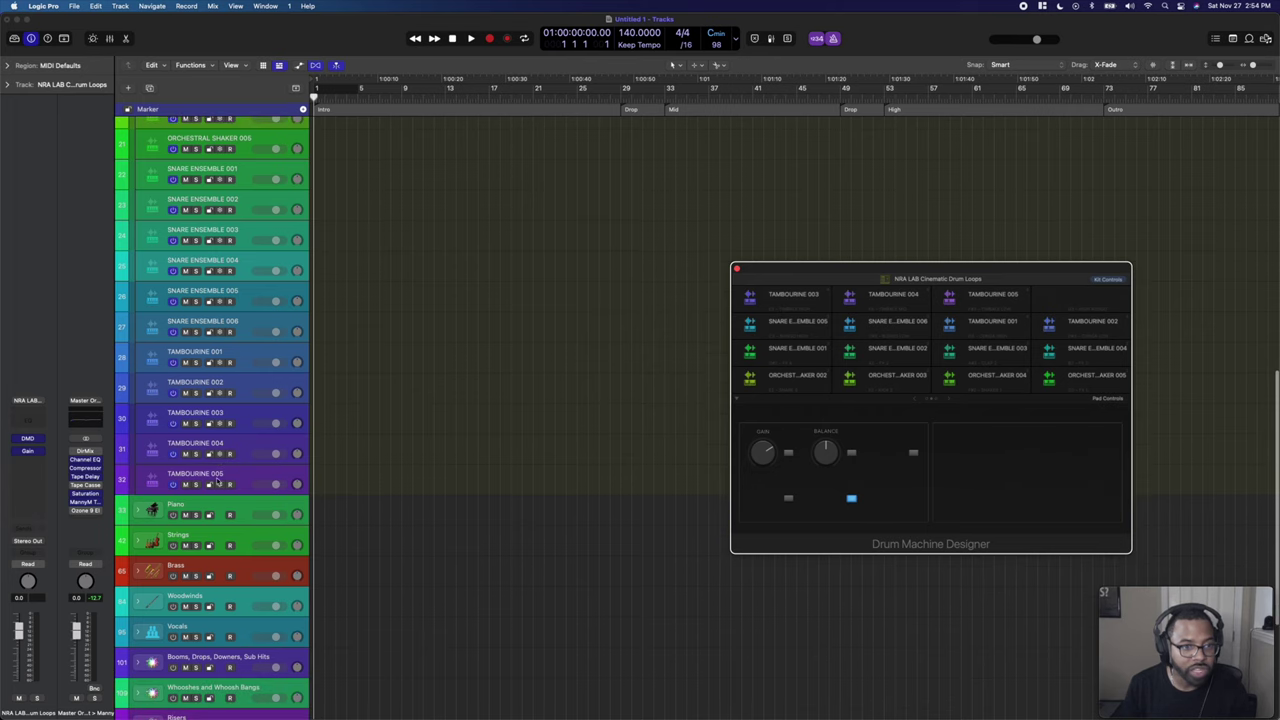
scroll(219, 474, up, 15)
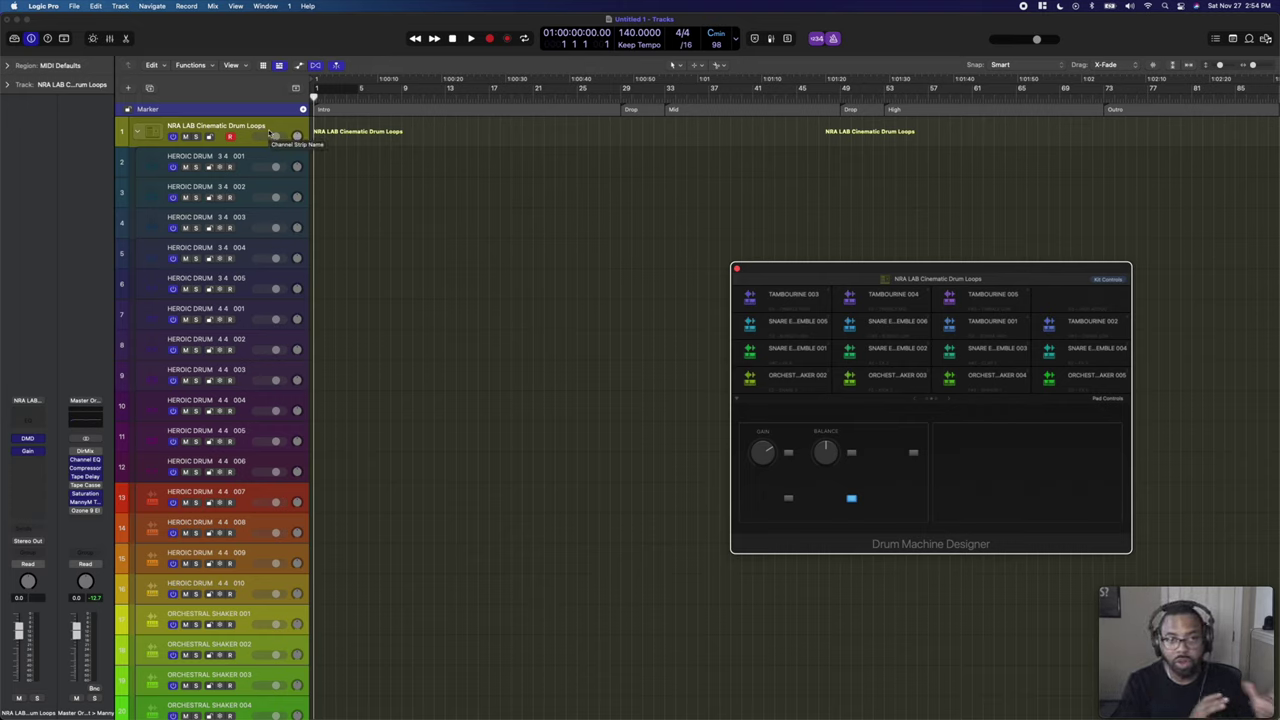
Delete the whole NRA LAB Cinematic Drum Loops track stack.
click(231, 126)
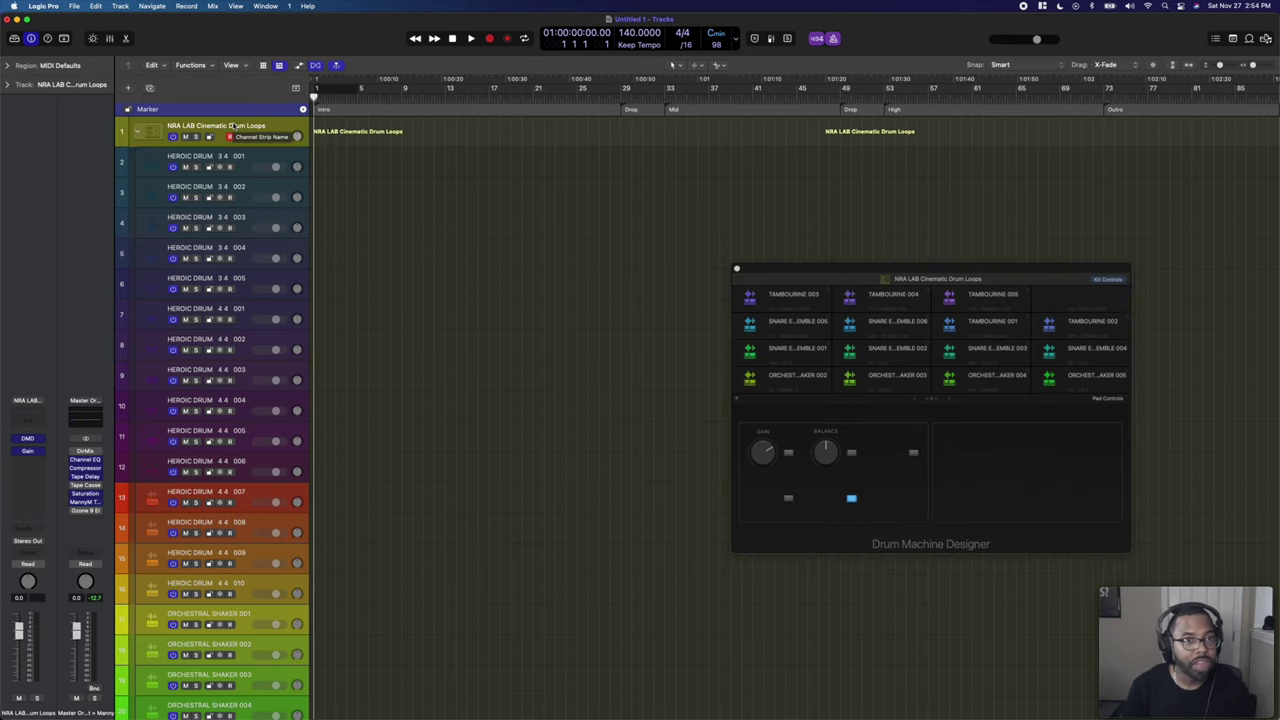
key(super+z)
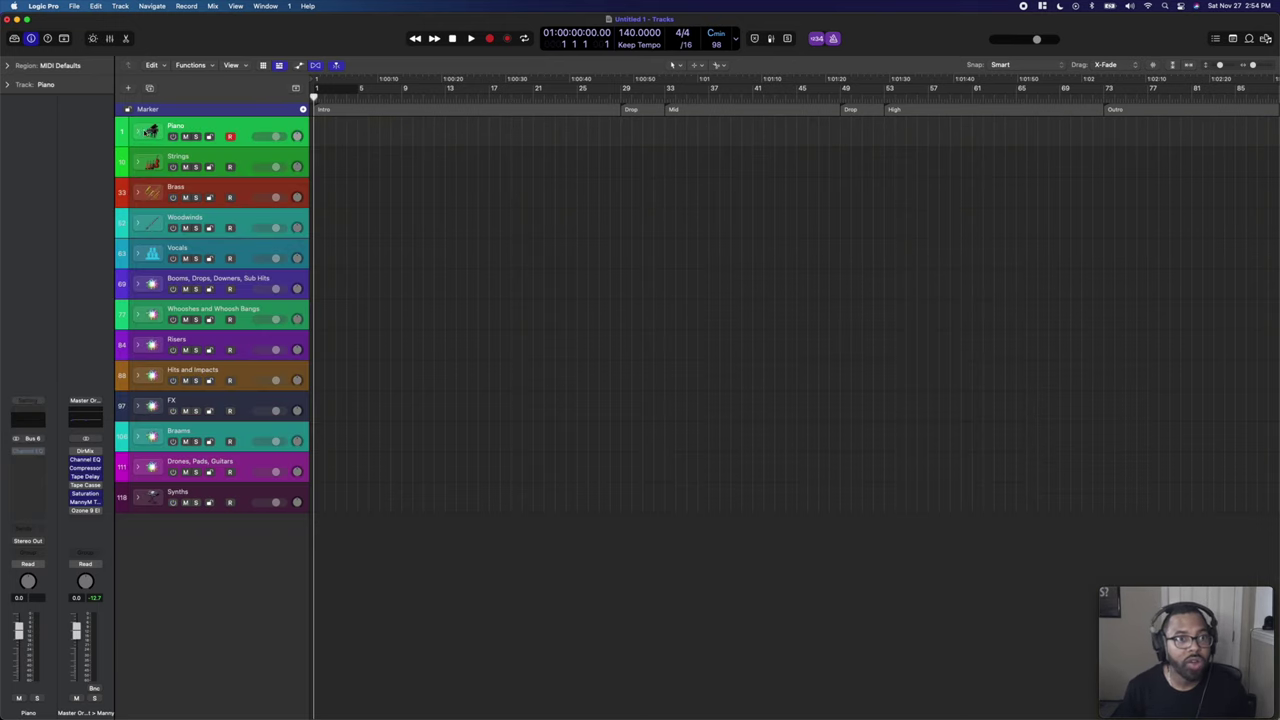
Expand the Piano stack, select the Sound Yeti Revelation Scoring Grand track and power on all tracks in the stack.
click(137, 132)
click(242, 153)
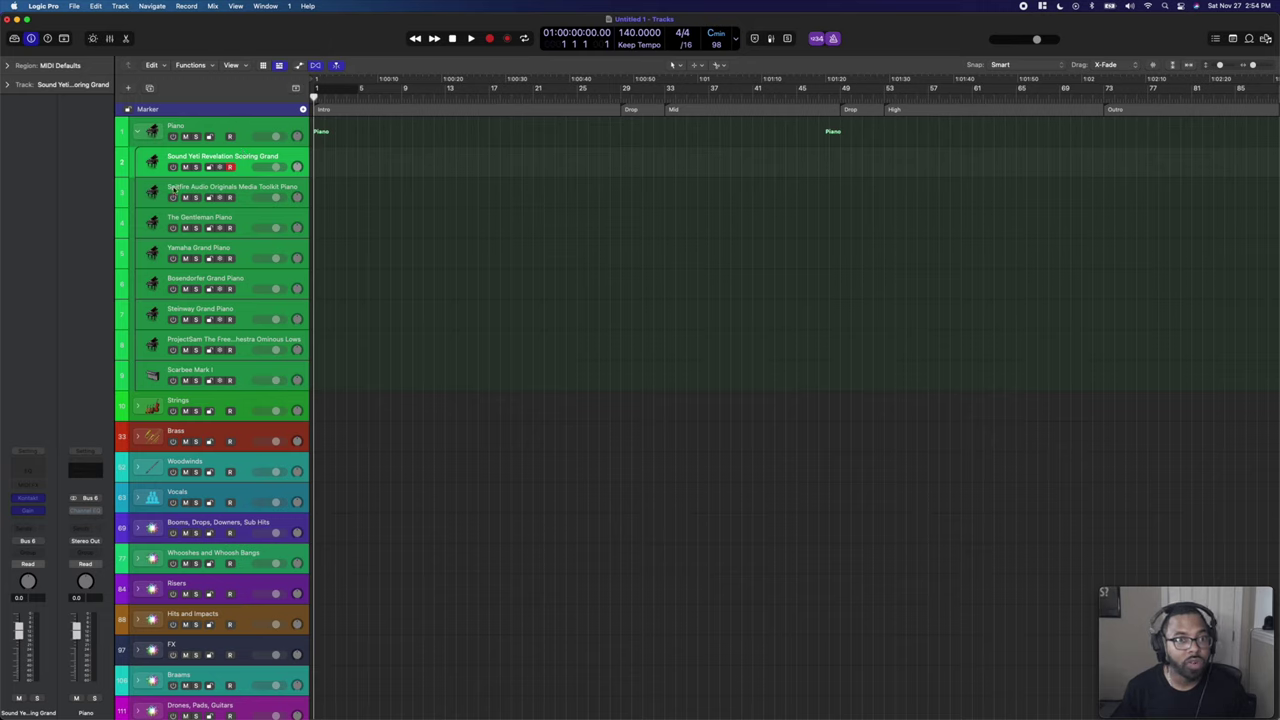
click(174, 139)
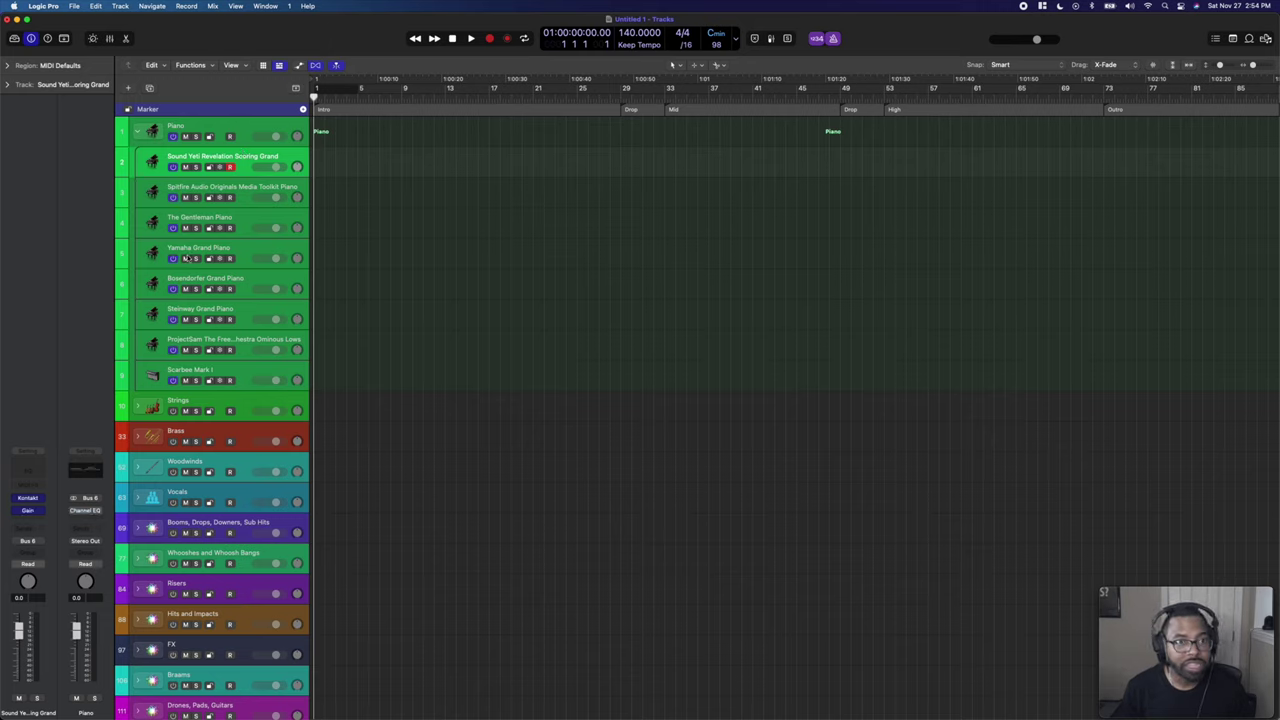
Open the Revelation Scoring Grand track's Kontakt instrument and examine its mic, character and layer controls.
click(30, 498)
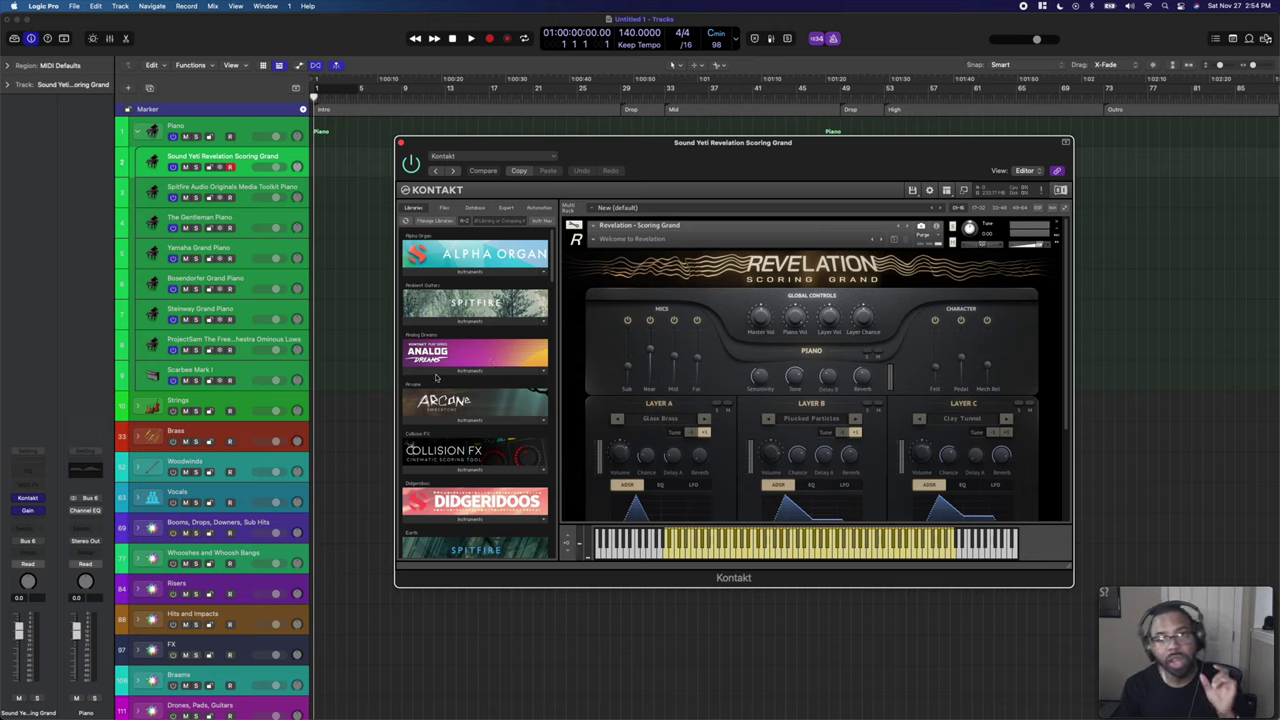
scroll(684, 348, down, 4)
scroll(684, 348, down, 1)
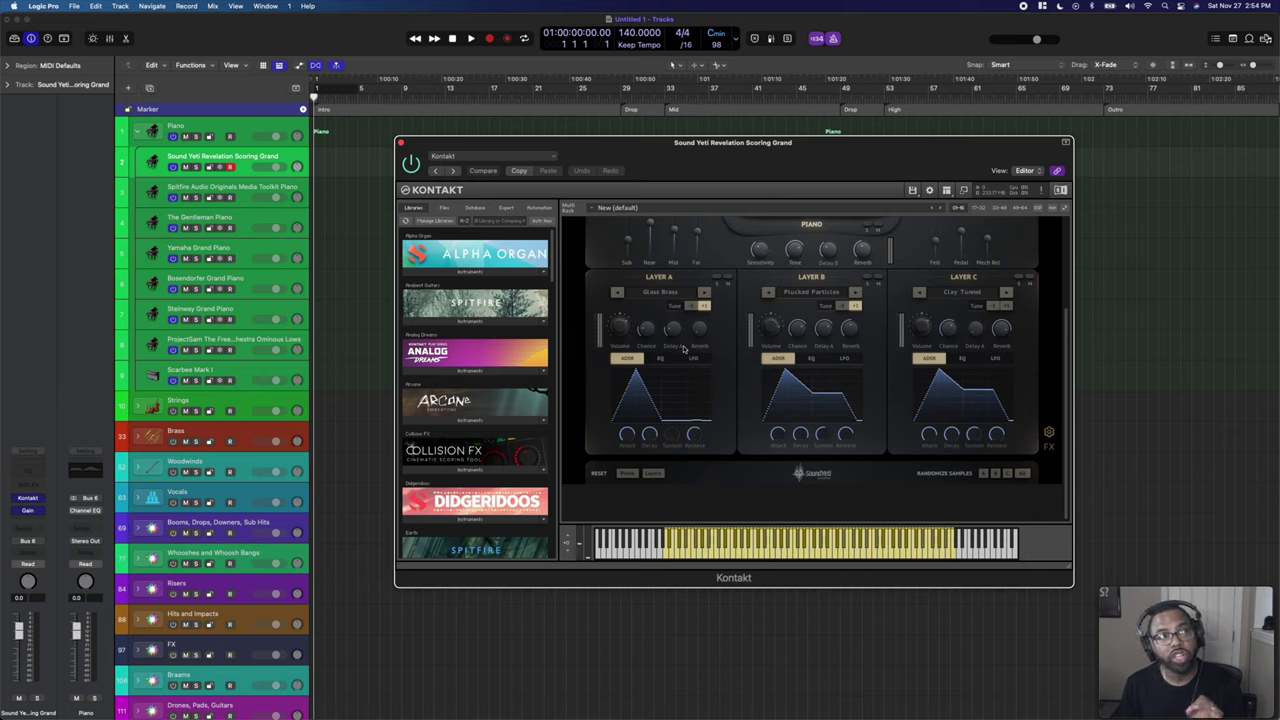
scroll(684, 348, up, 5)
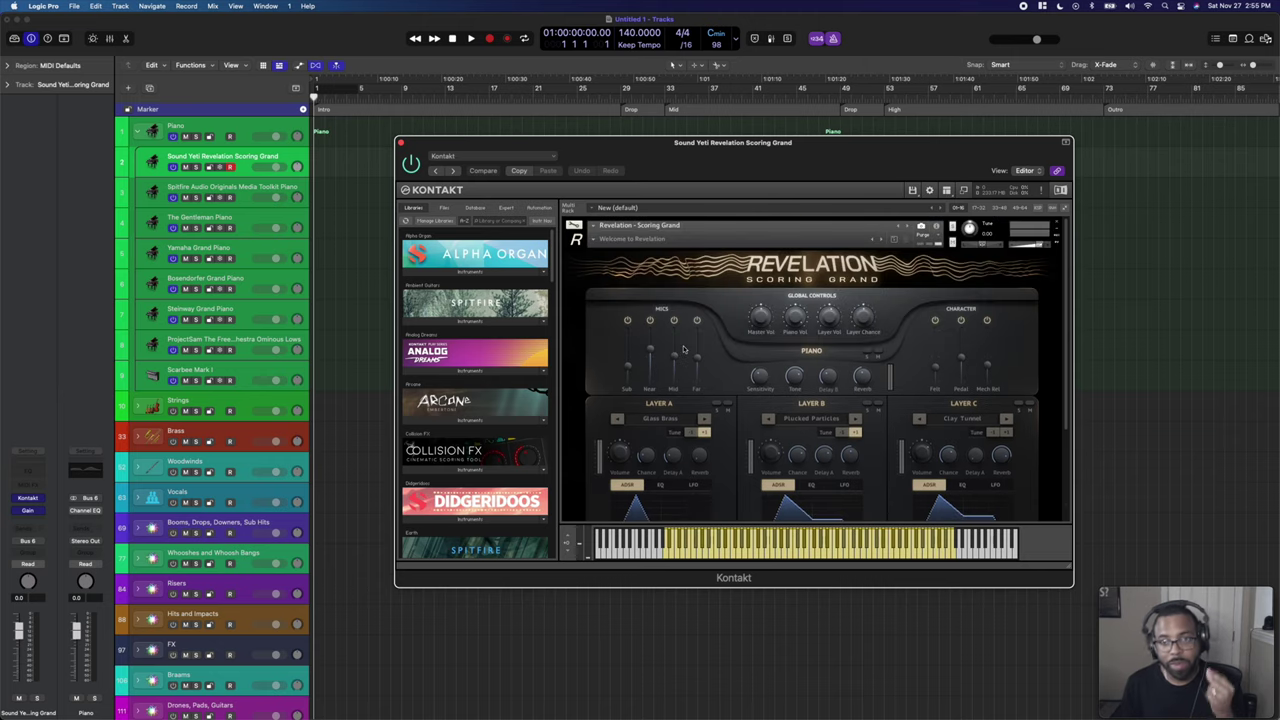
scroll(684, 348, down, 5)
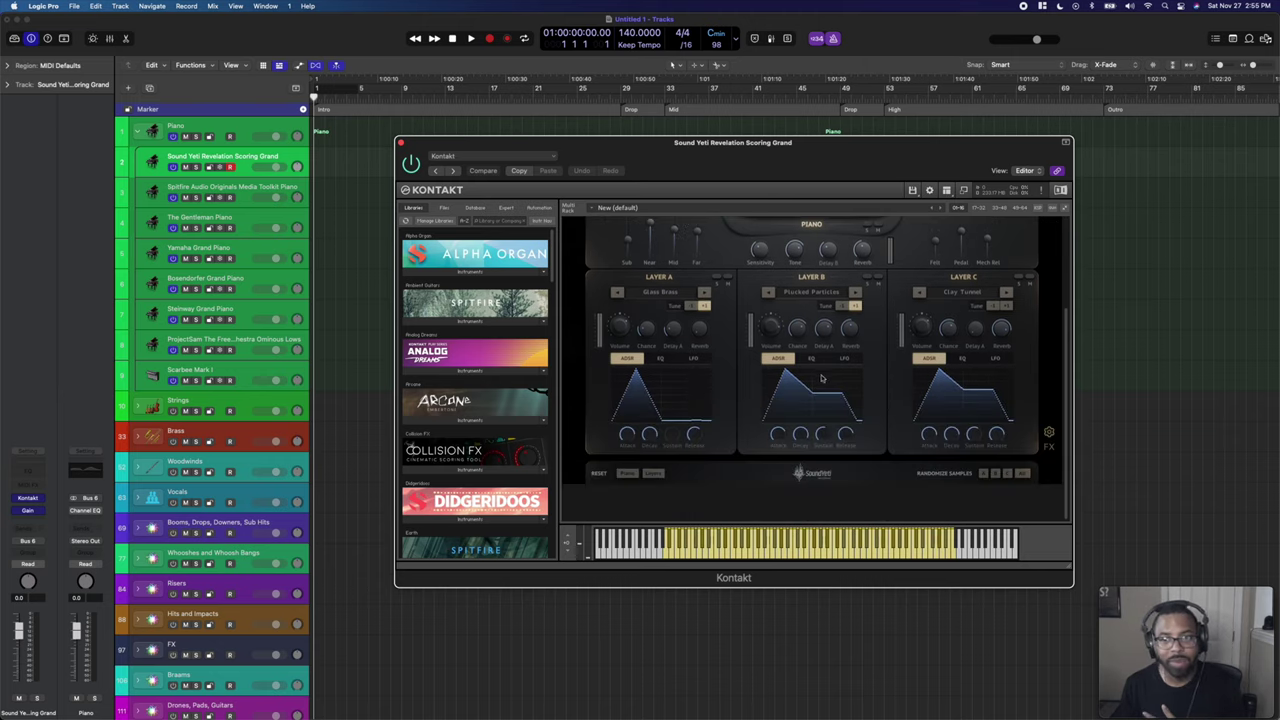
scroll(1030, 336, up, 5)
scroll(1031, 414, down, 5)
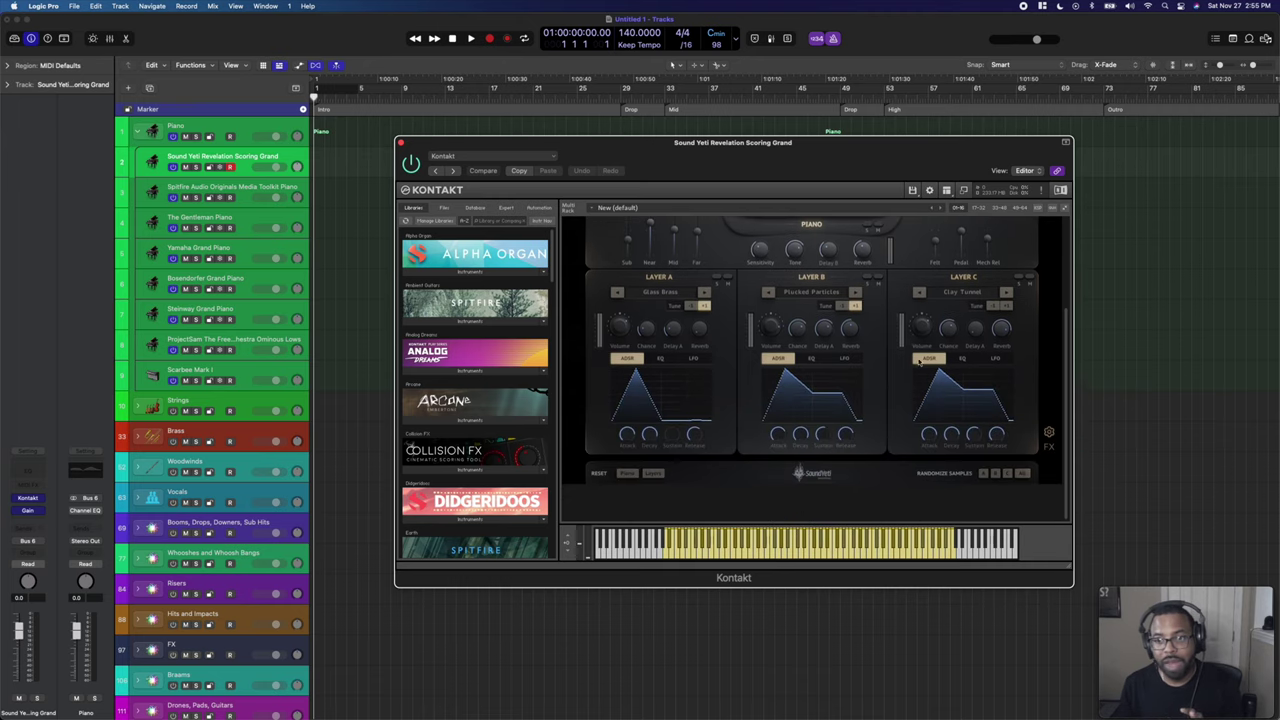
Randomize the samples of all three Revelation Scoring Grand layers and review the instrument's controls.
click(1022, 472)
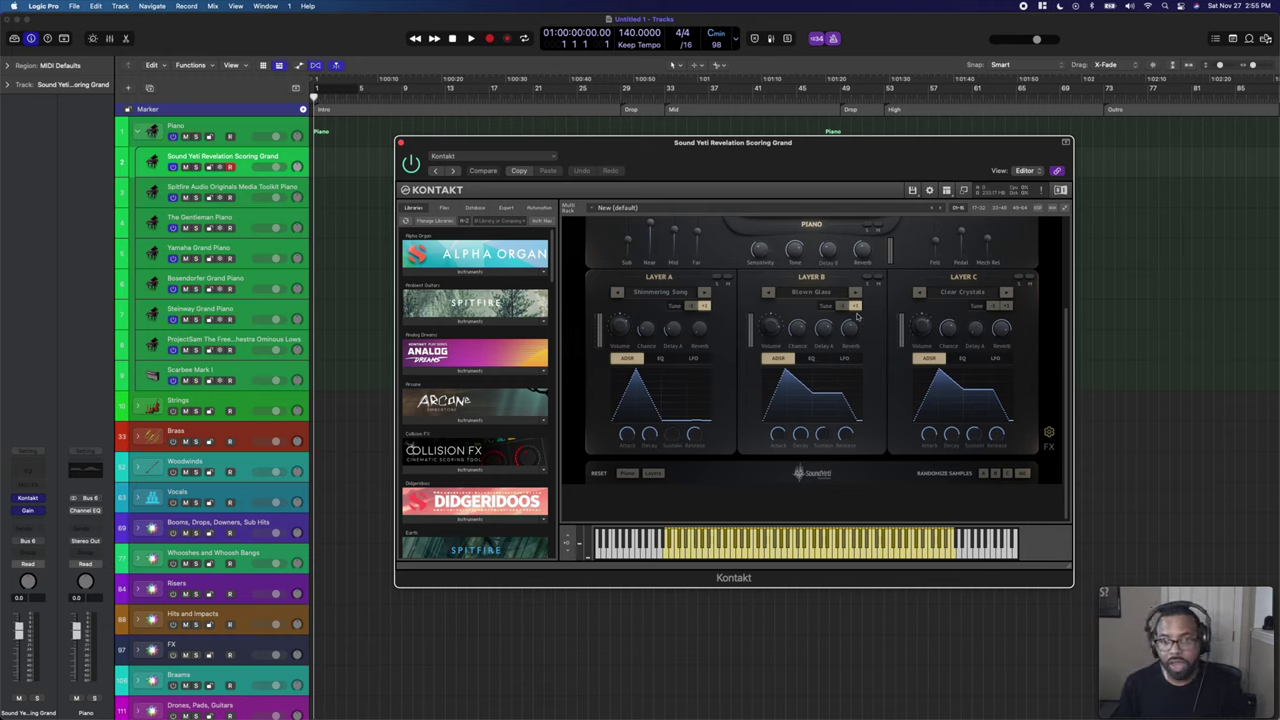
scroll(857, 316, up, 1)
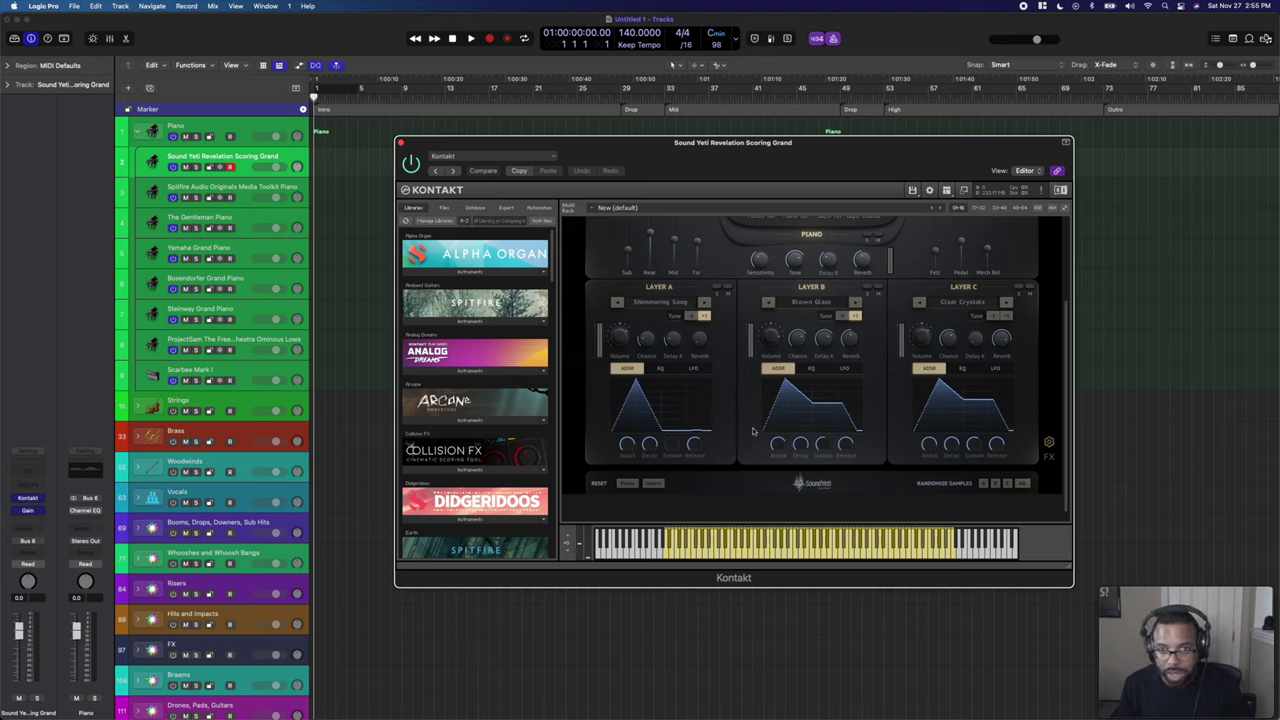
scroll(753, 431, up, 5)
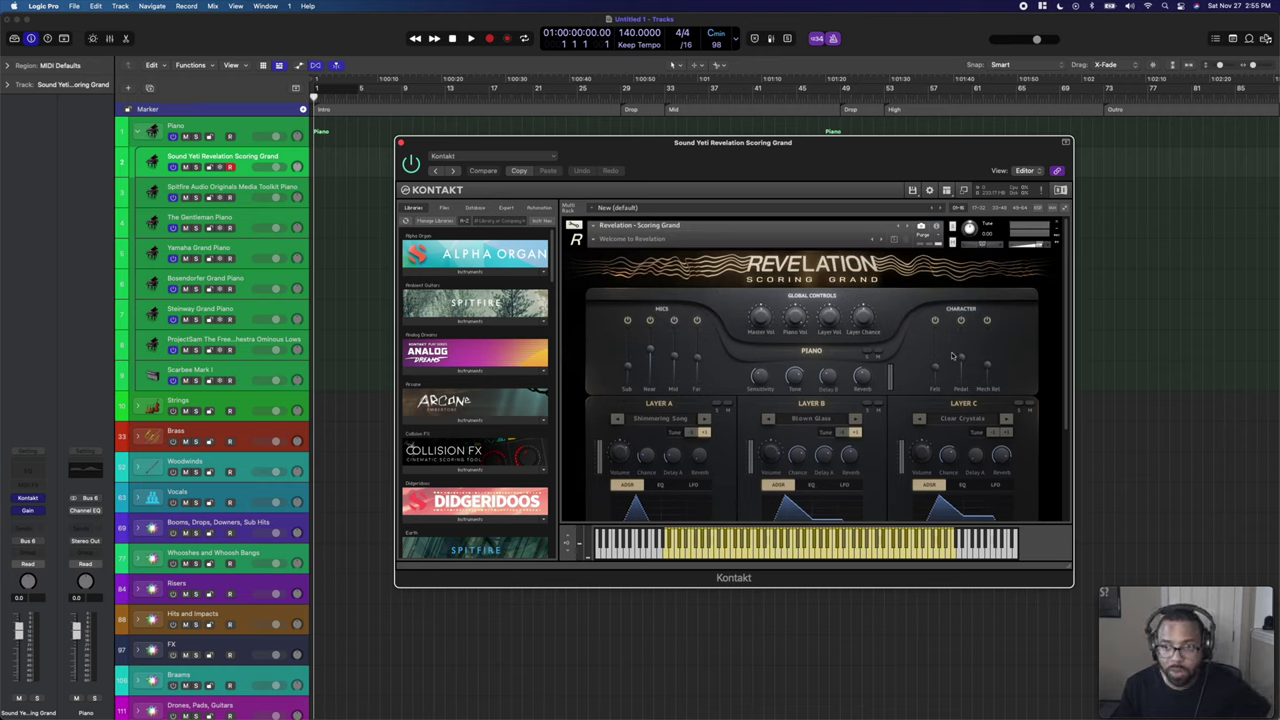
scroll(953, 355, down, 2)
scroll(953, 355, down, 2)
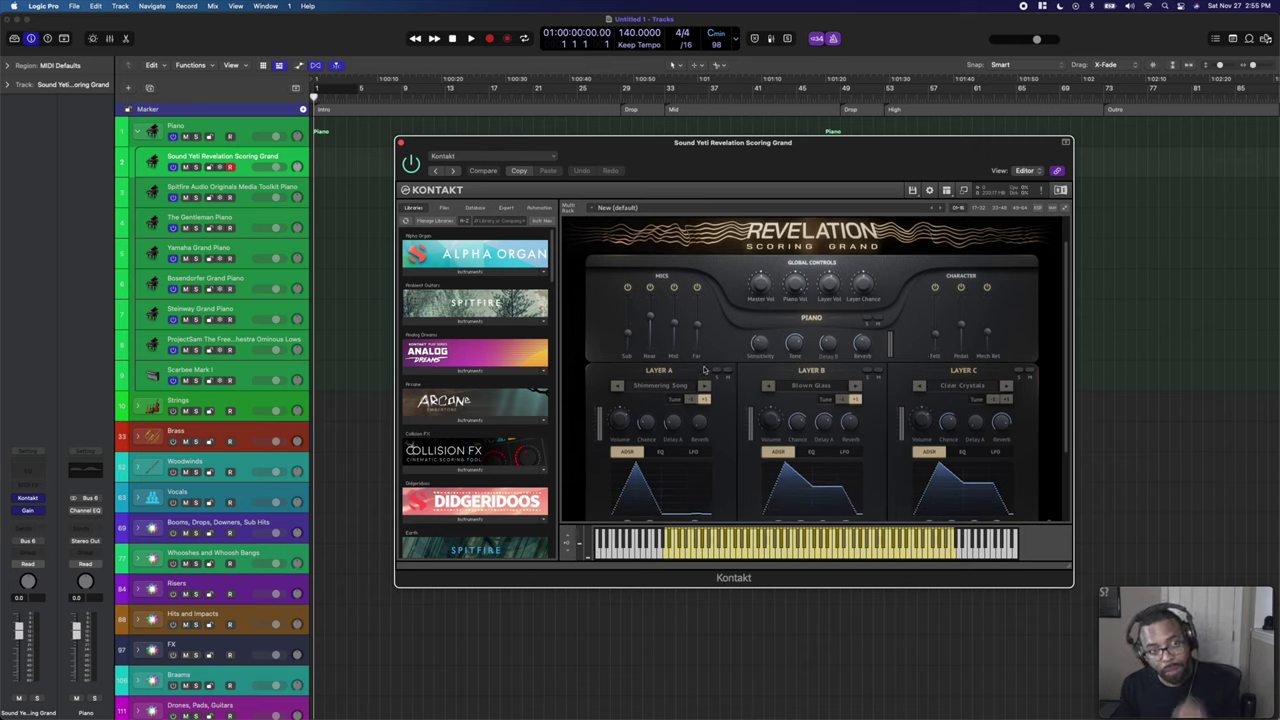
View the Spitfire Audio Originals Media Toolkit Piano alongside the Revelation Scoring Grand and look through the Media Toolkit's preset list.
click(249, 192)
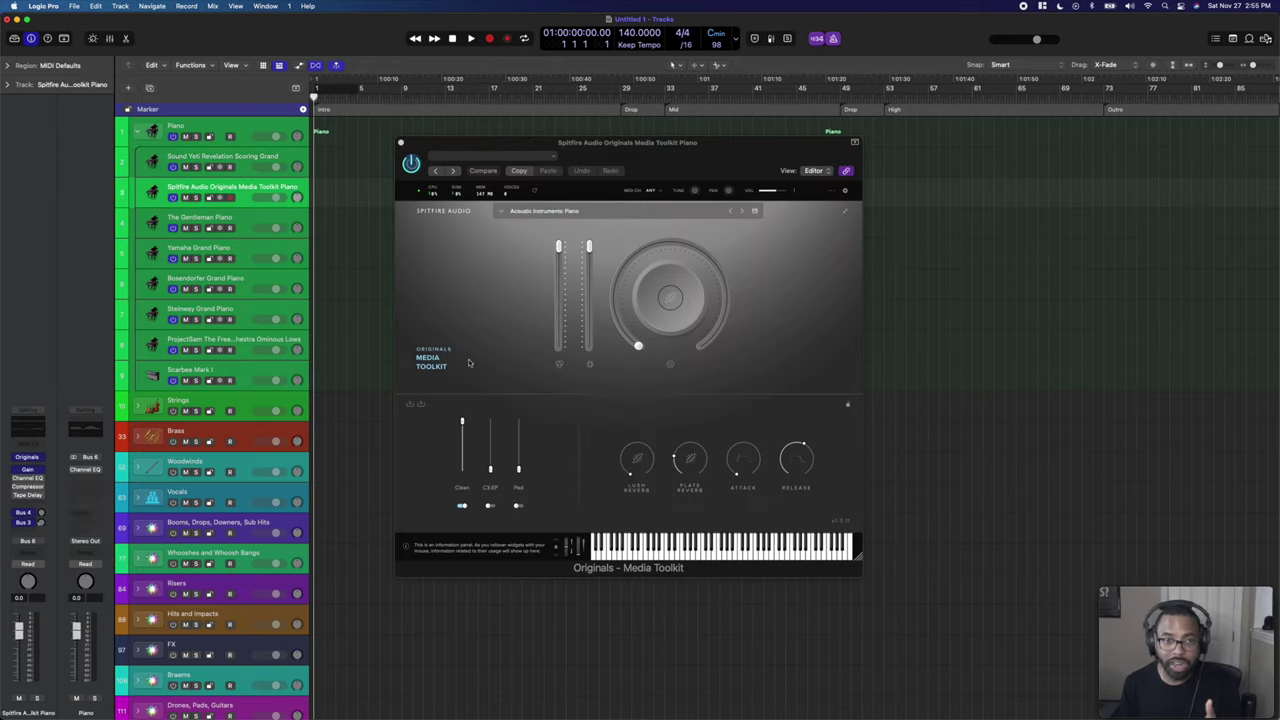
click(238, 162)
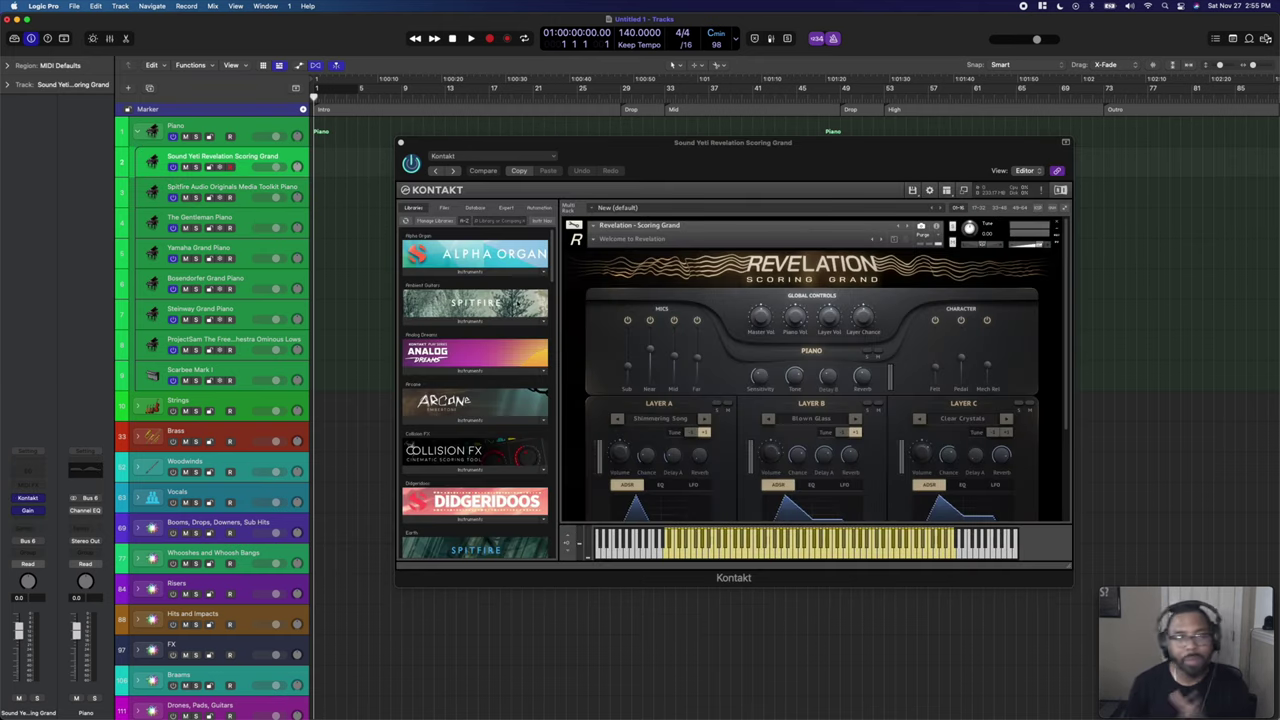
click(253, 187)
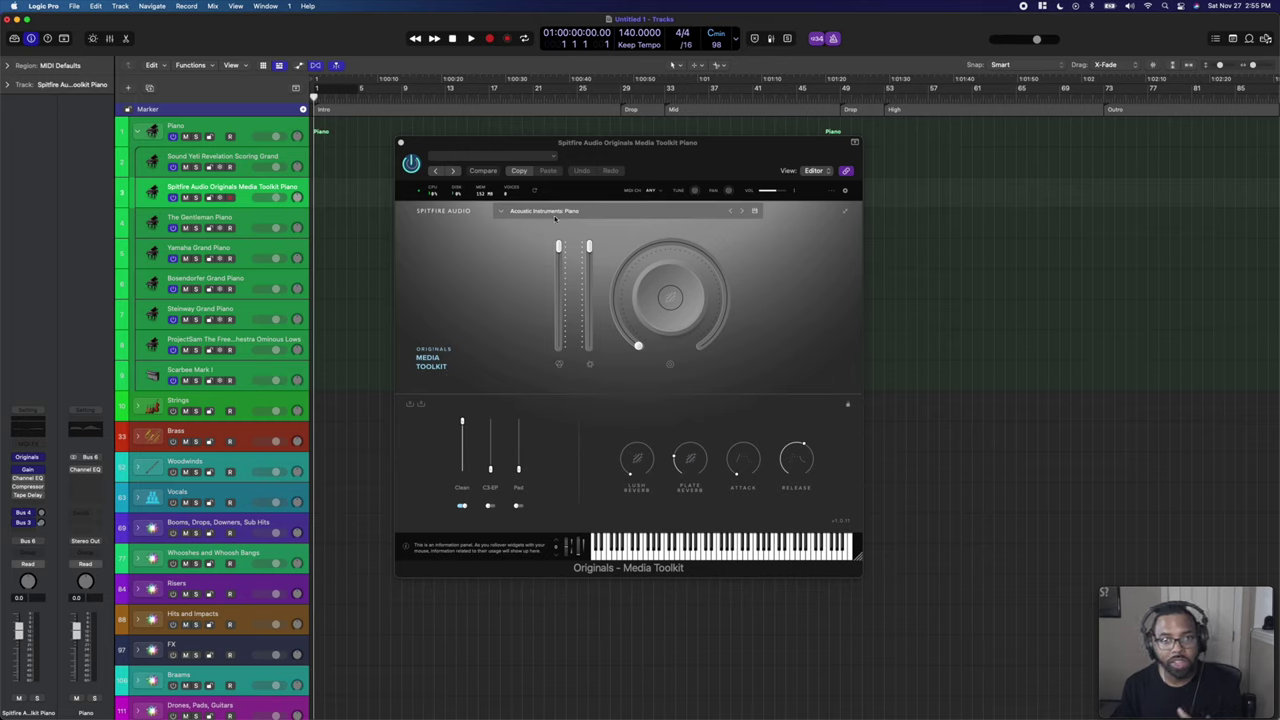
click(611, 212)
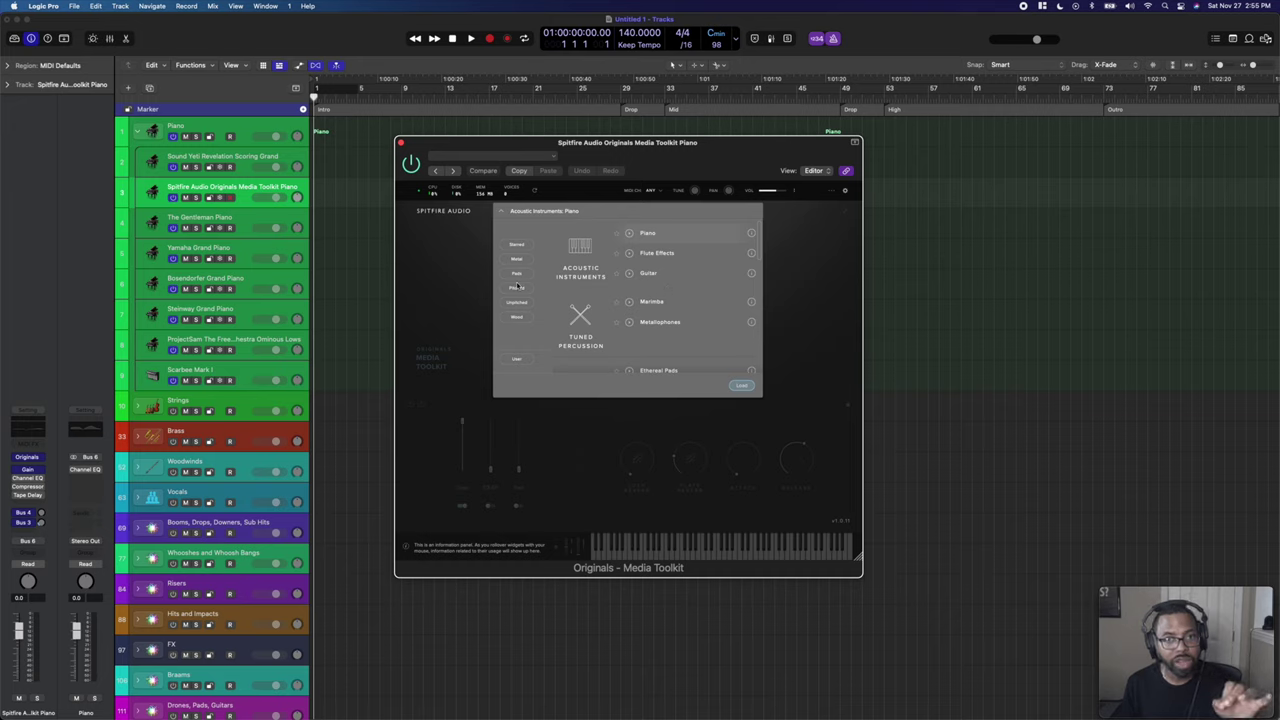
click(463, 240)
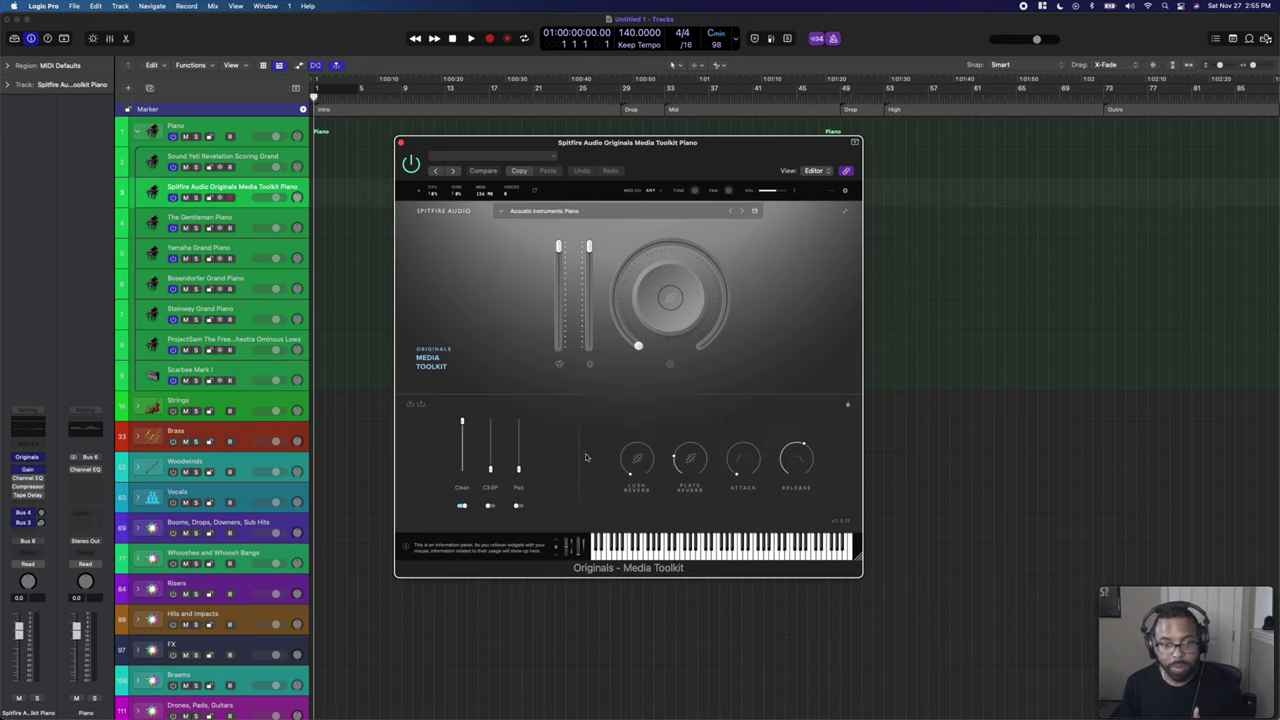
Show The Gentleman Piano track's Kontakt instrument and try its Color control.
click(247, 219)
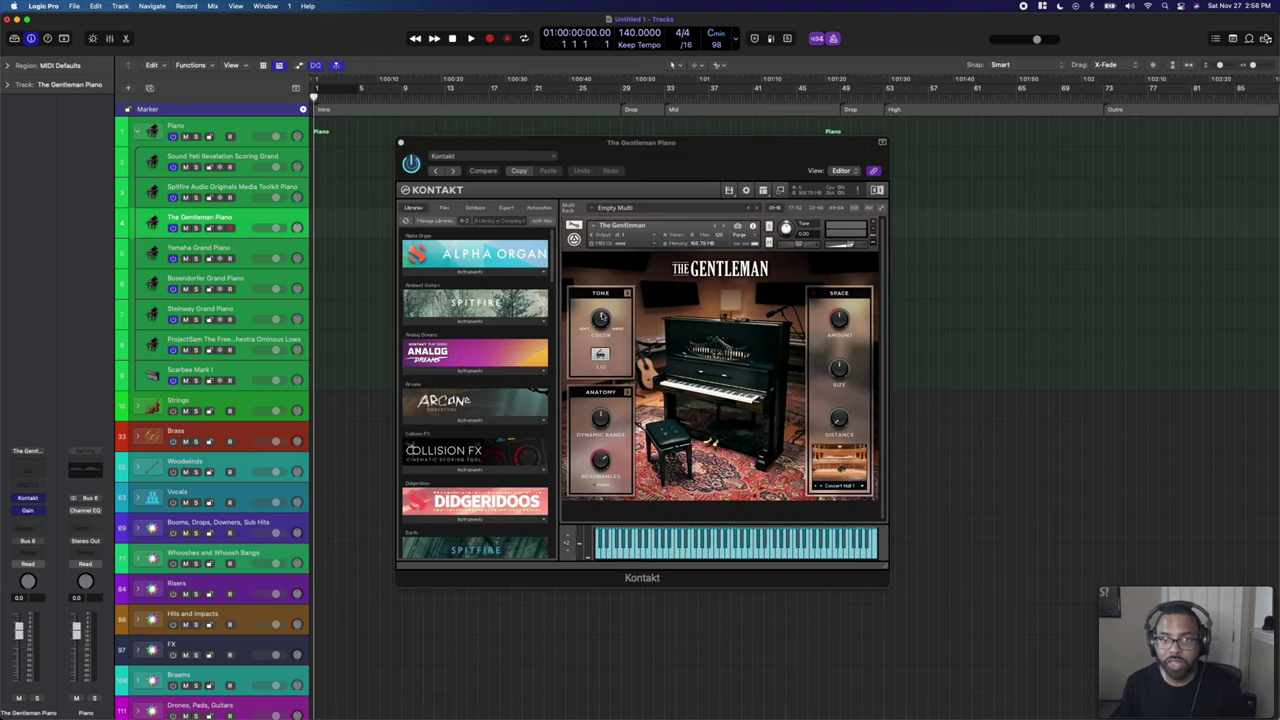
click(601, 317)
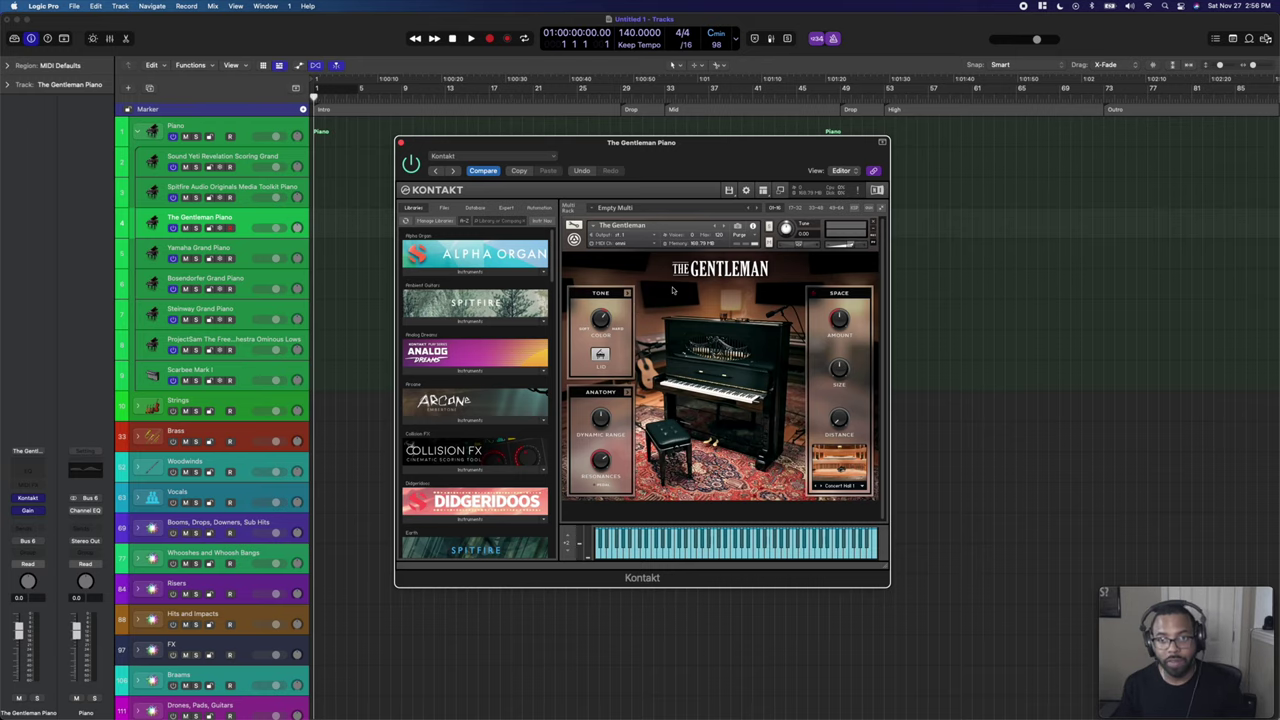
View the instruments on the Yamaha, Bosendorfer and Steinway Grand Piano, ProjectSam Free Orchestra Ominous Lows and Scarbee Mark I tracks.
click(245, 248)
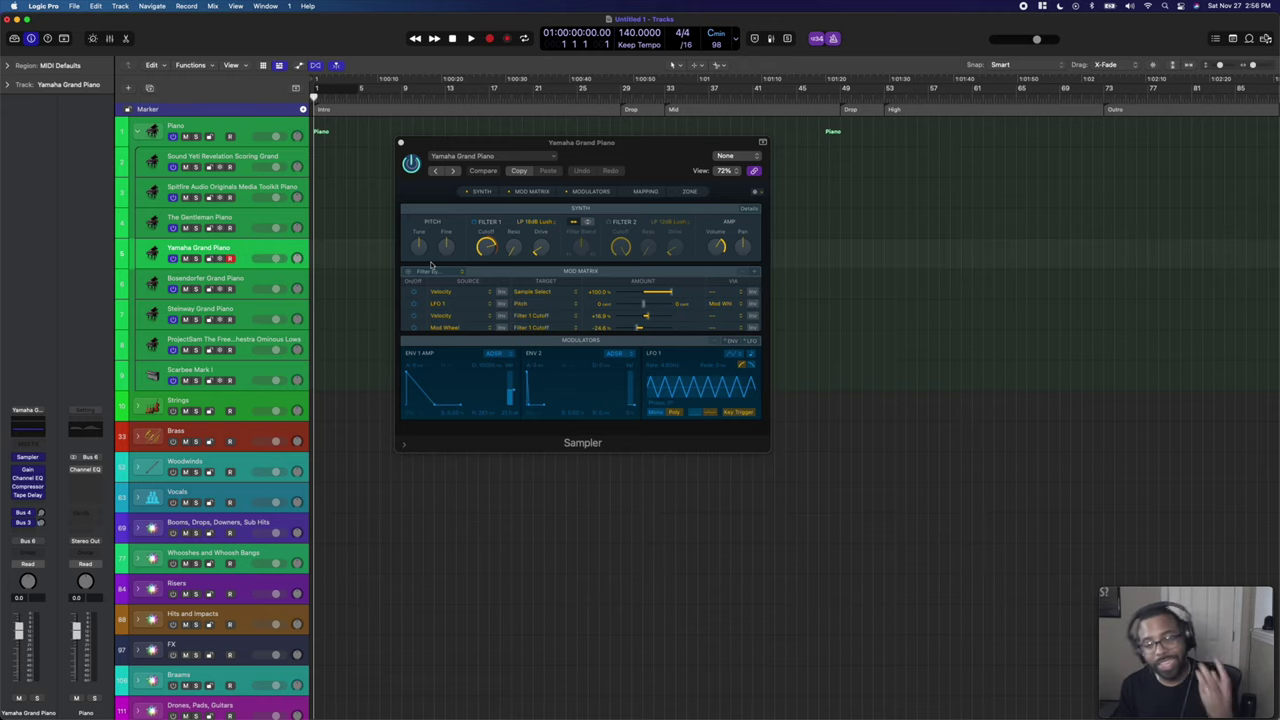
click(255, 276)
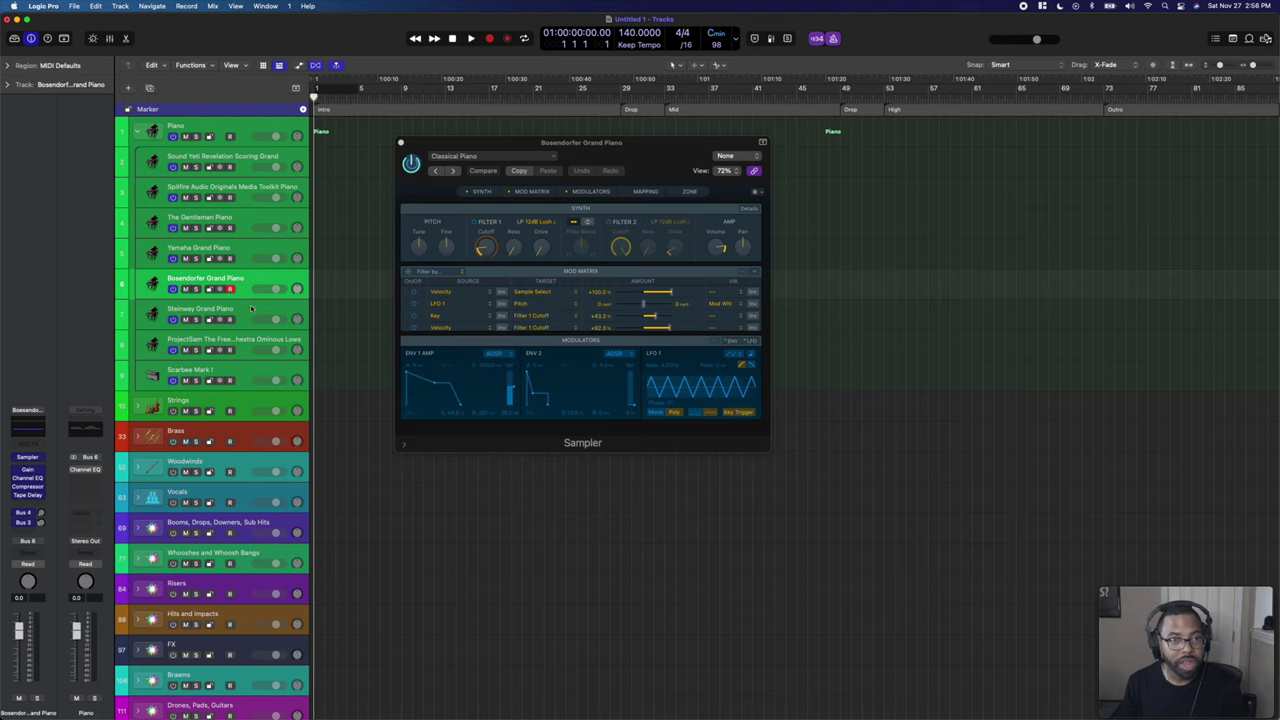
click(251, 309)
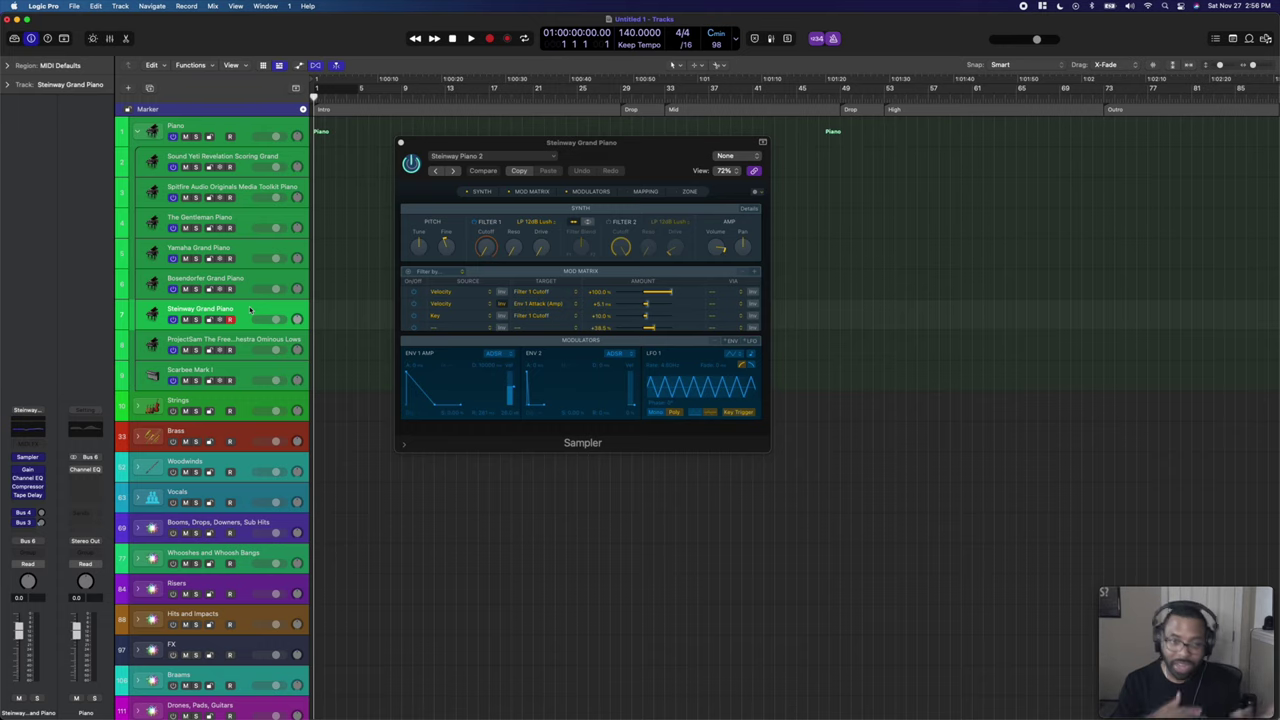
click(240, 345)
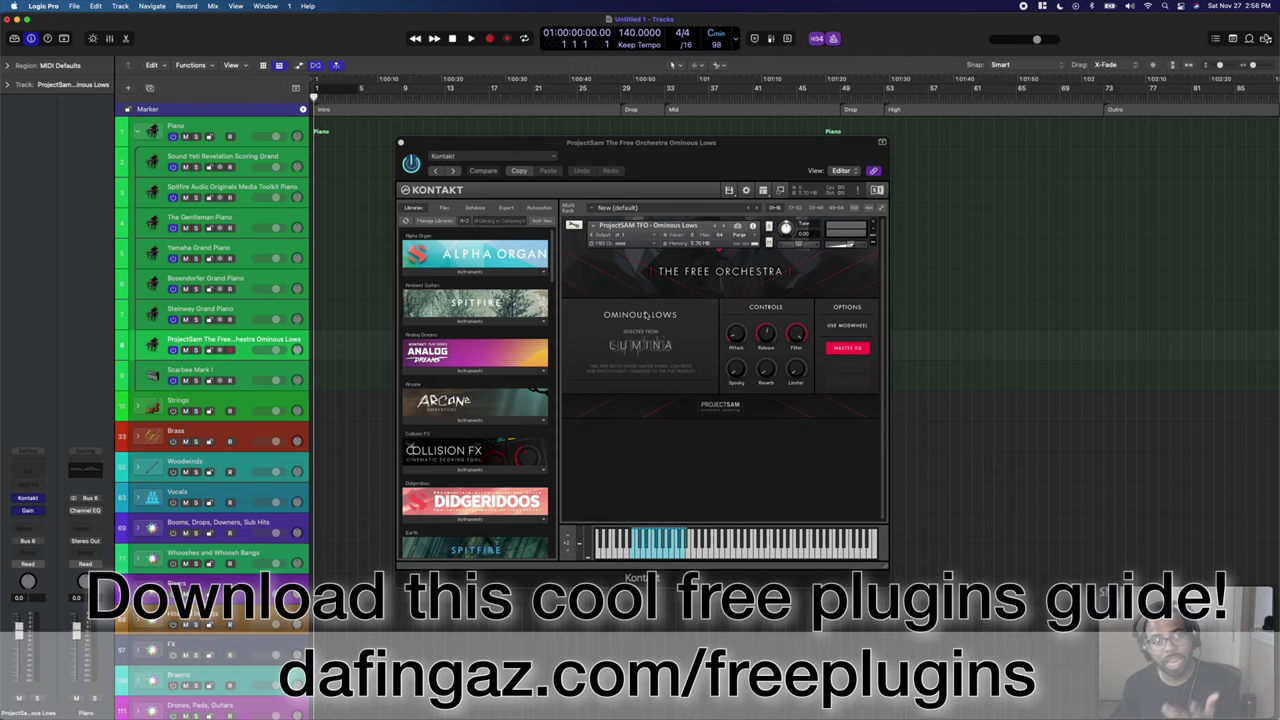
click(245, 370)
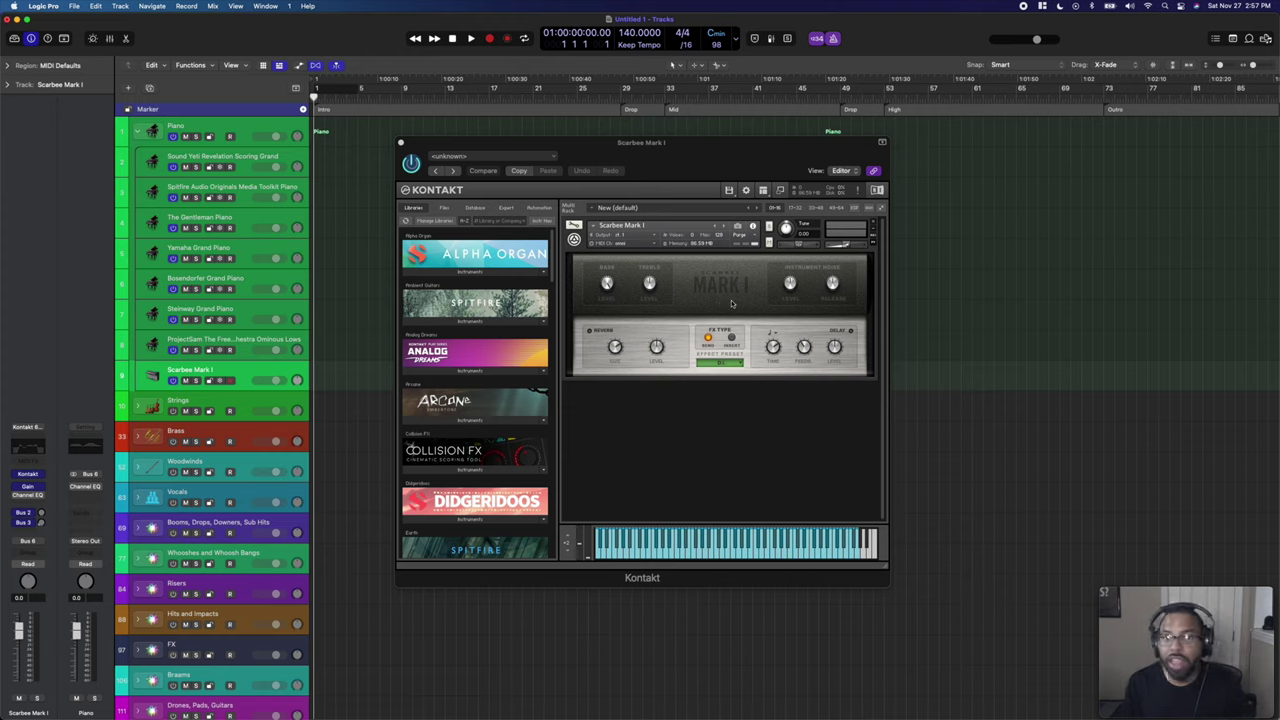
Delete the whole Piano track stack.
click(227, 123)
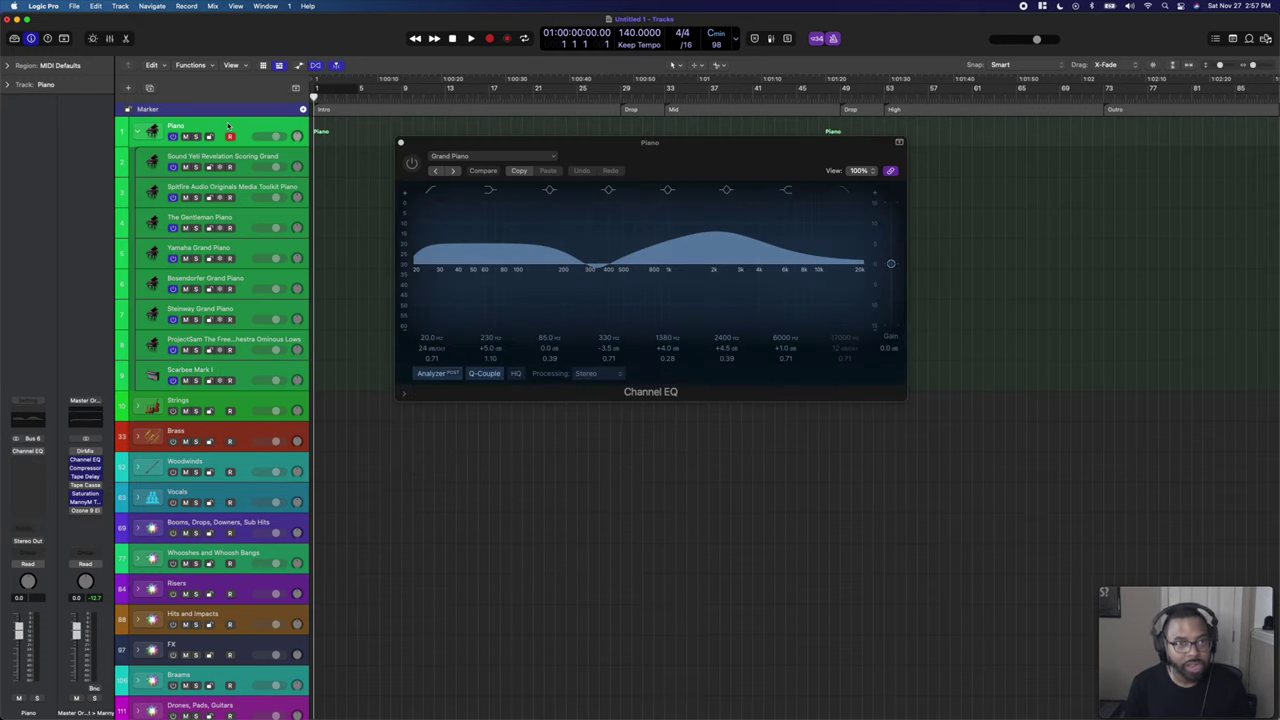
key(super+BackSpace)
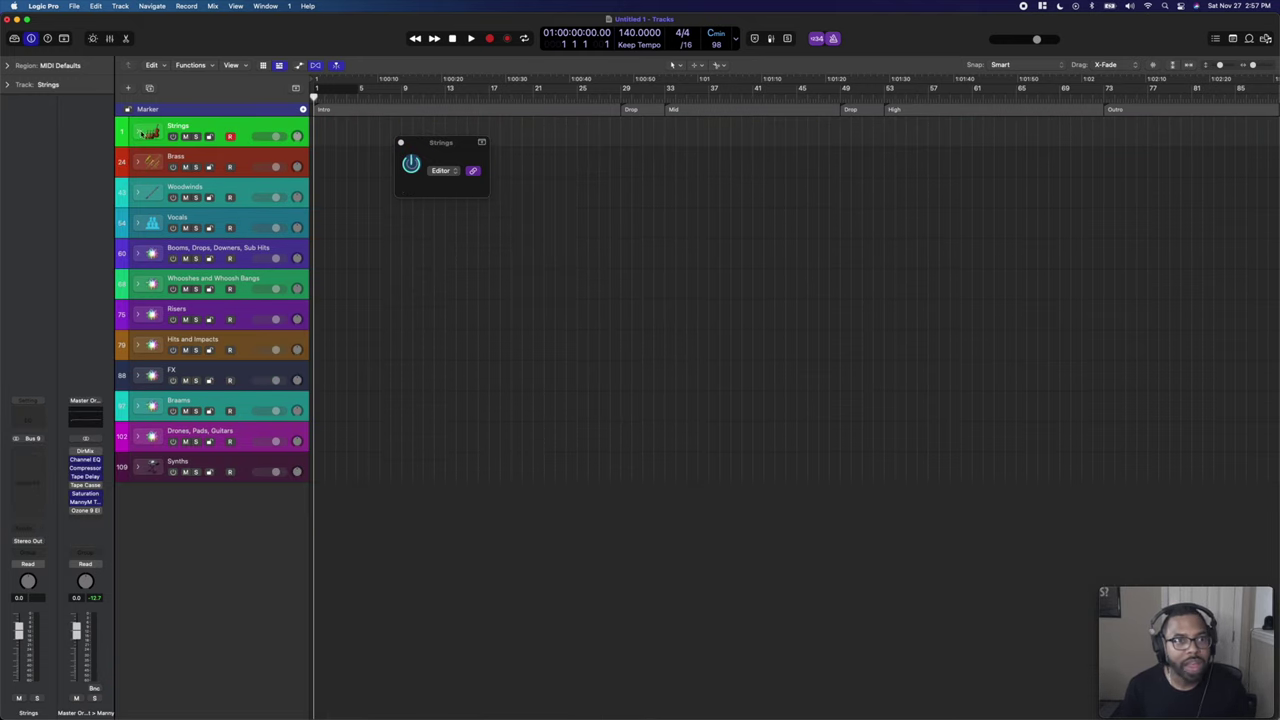
Expand the Strings stack, power on its five Spitfire Audio BBC Symphony Orchestra tracks and dismiss the plug-in window.
click(139, 131)
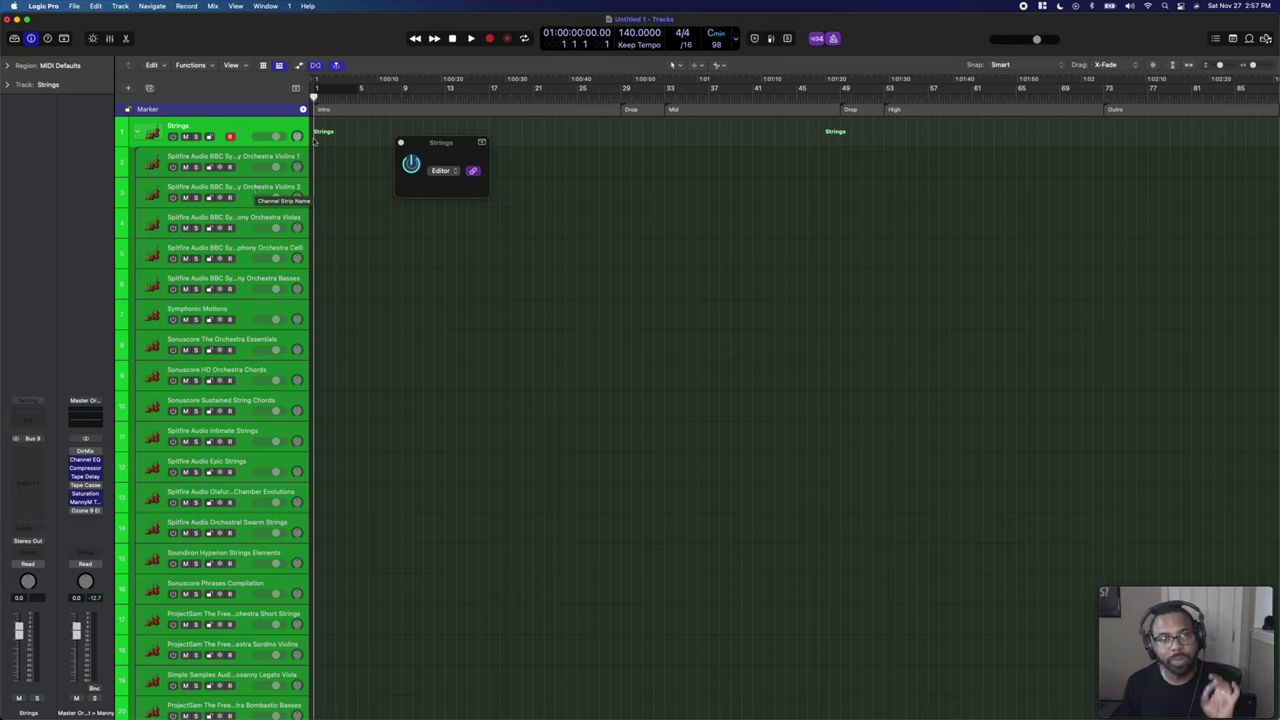
click(240, 156)
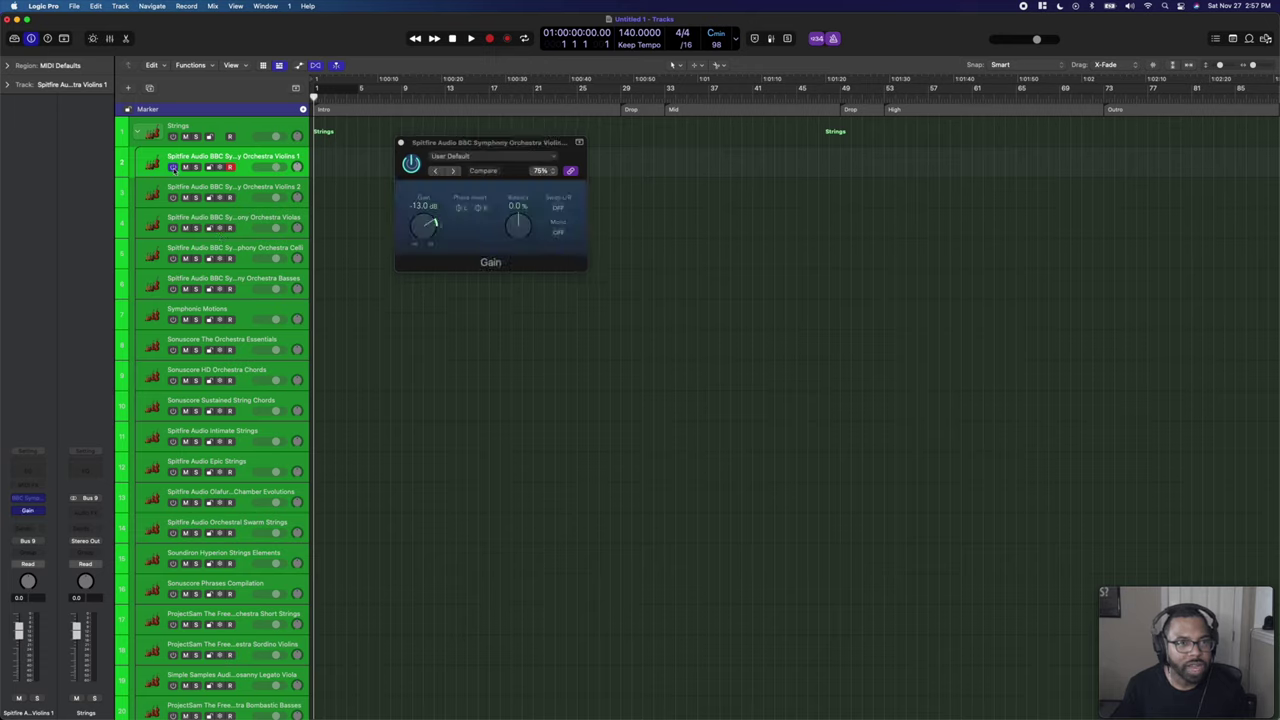
click(255, 190)
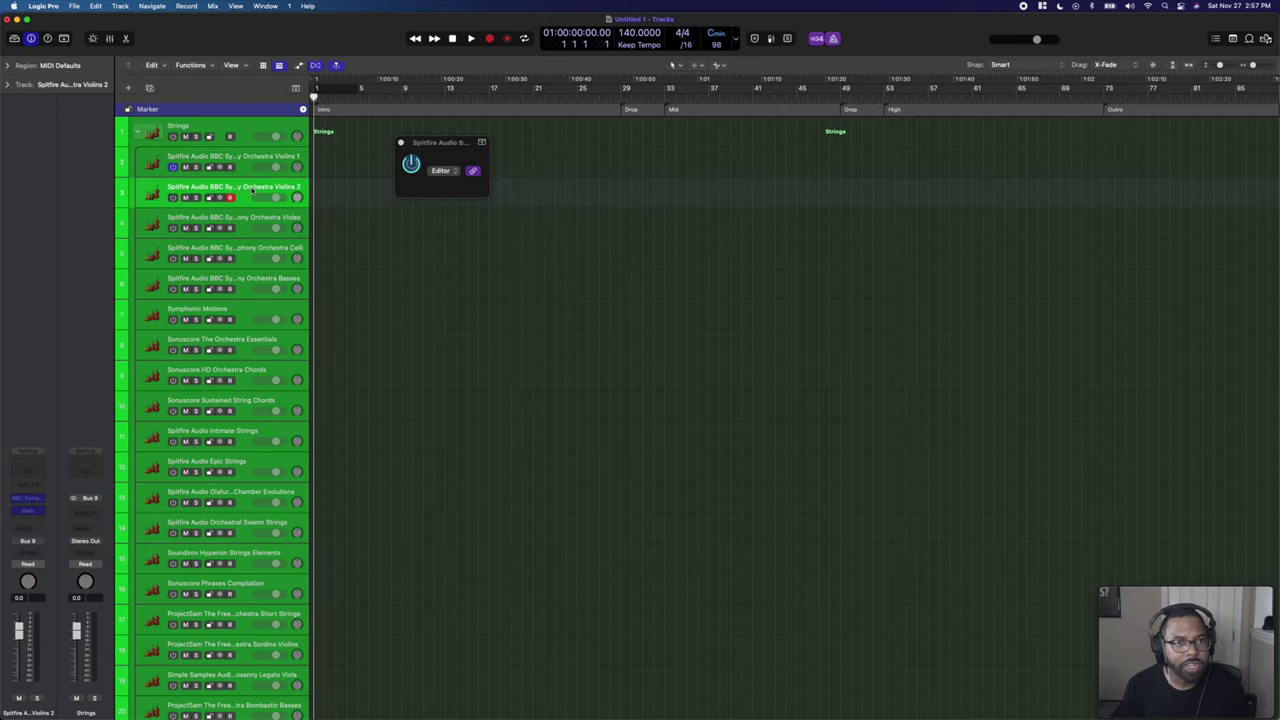
shift+click(234, 285)
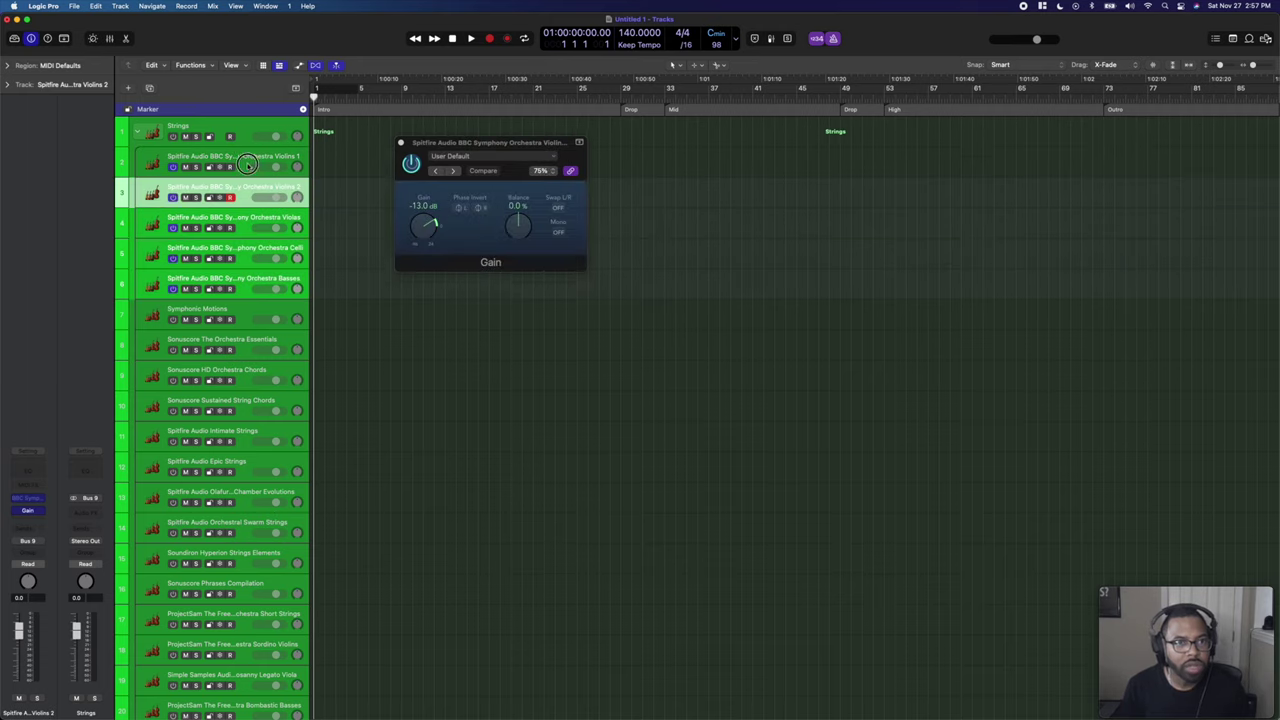
click(172, 289)
click(400, 143)
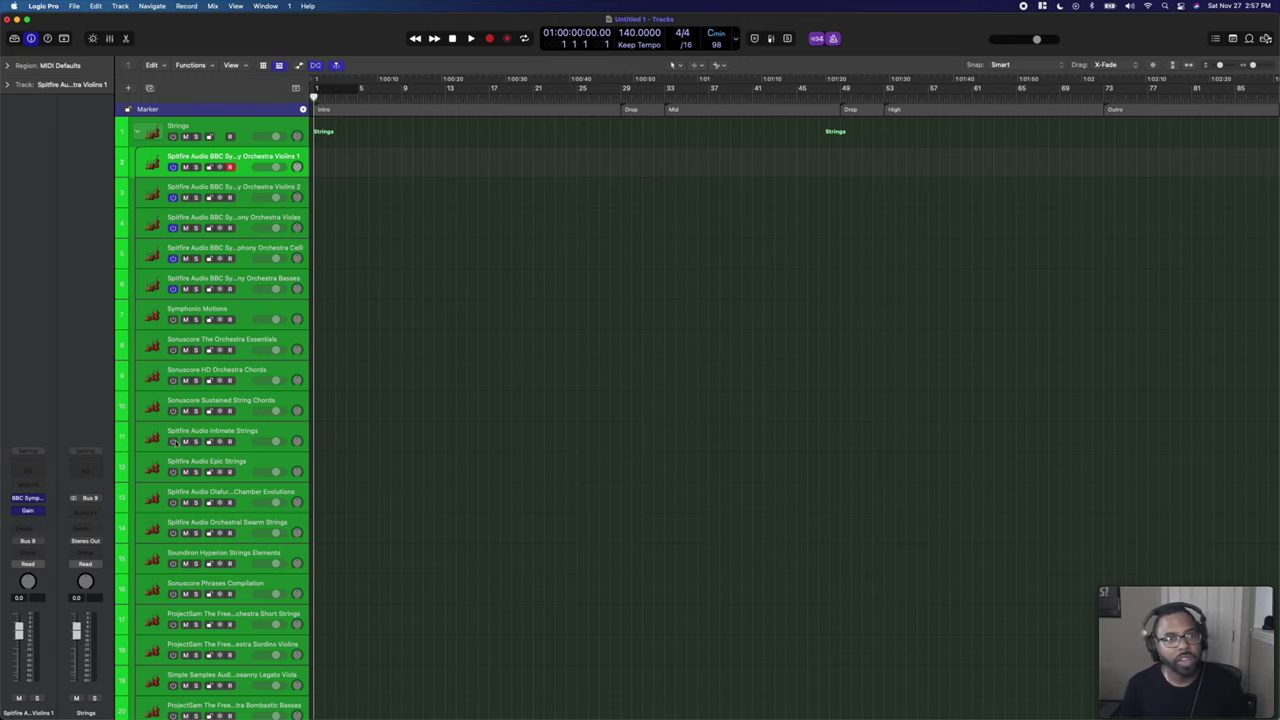
Show the BBC Symphony Orchestra instrument on the Violins 1 track and switch between sections such as Basses, Tuned Percussion, and Harp and Celeste.
click(29, 498)
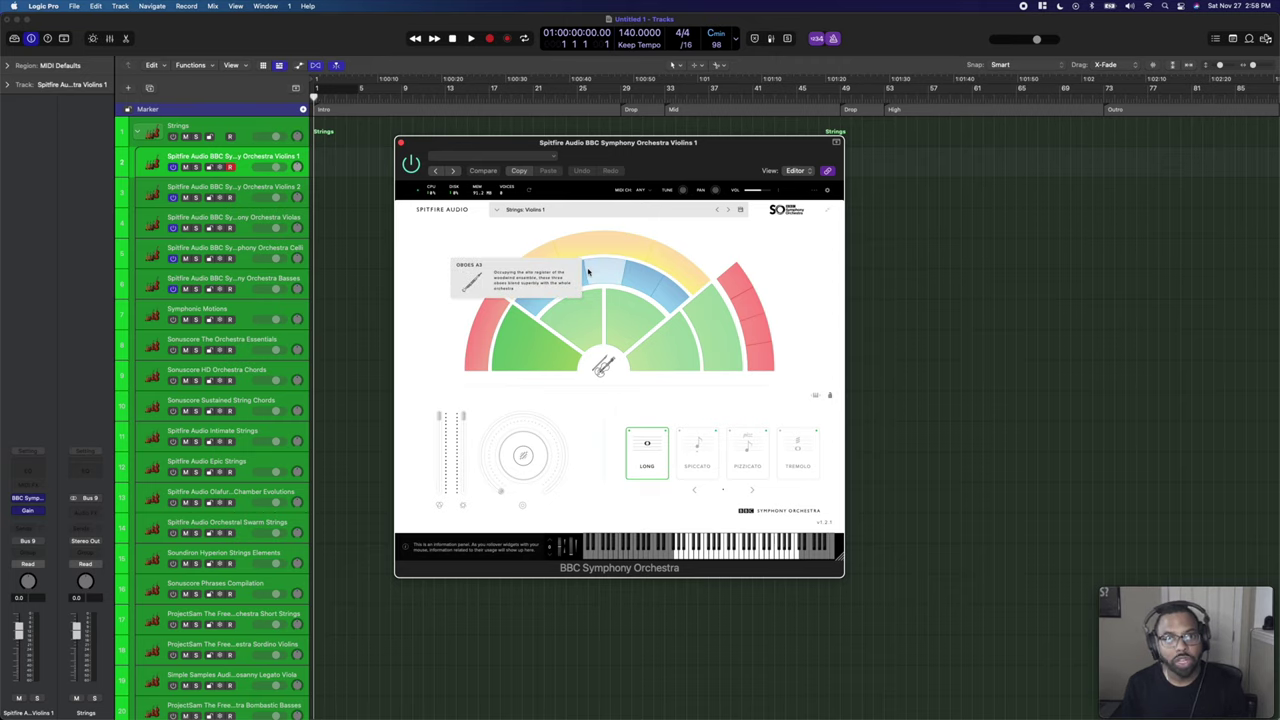
click(676, 349)
click(492, 338)
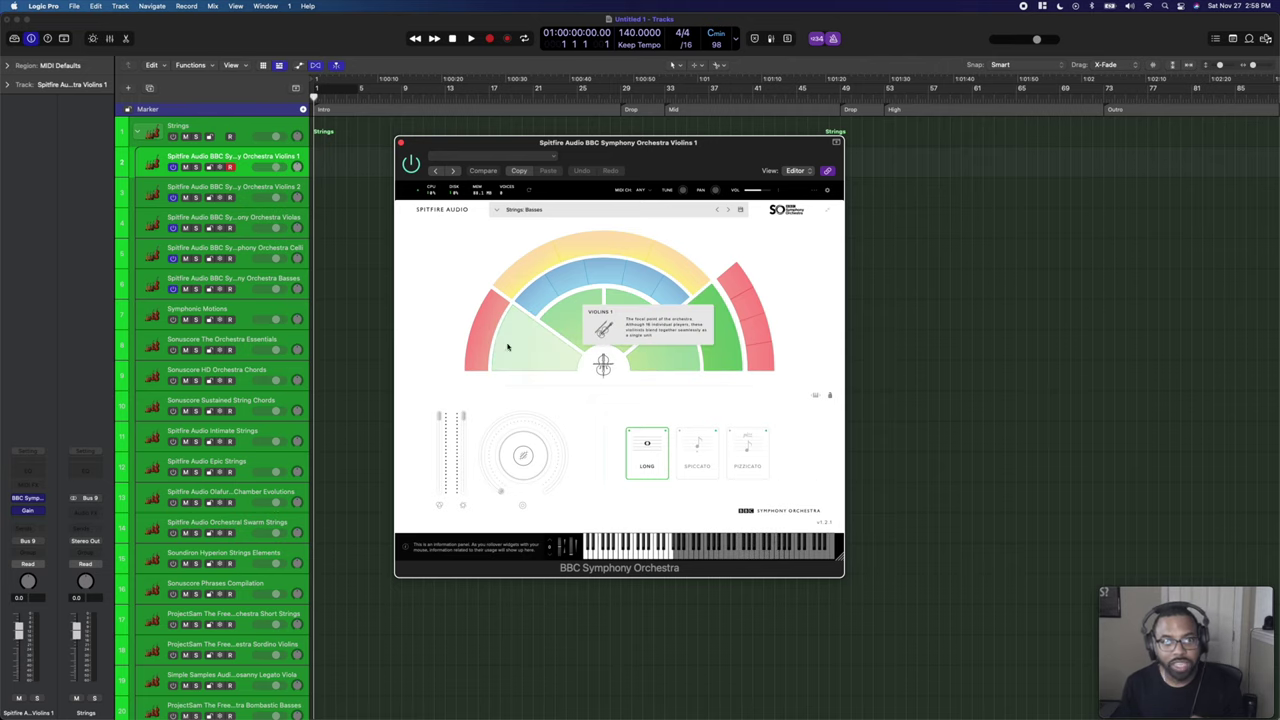
click(631, 279)
click(530, 256)
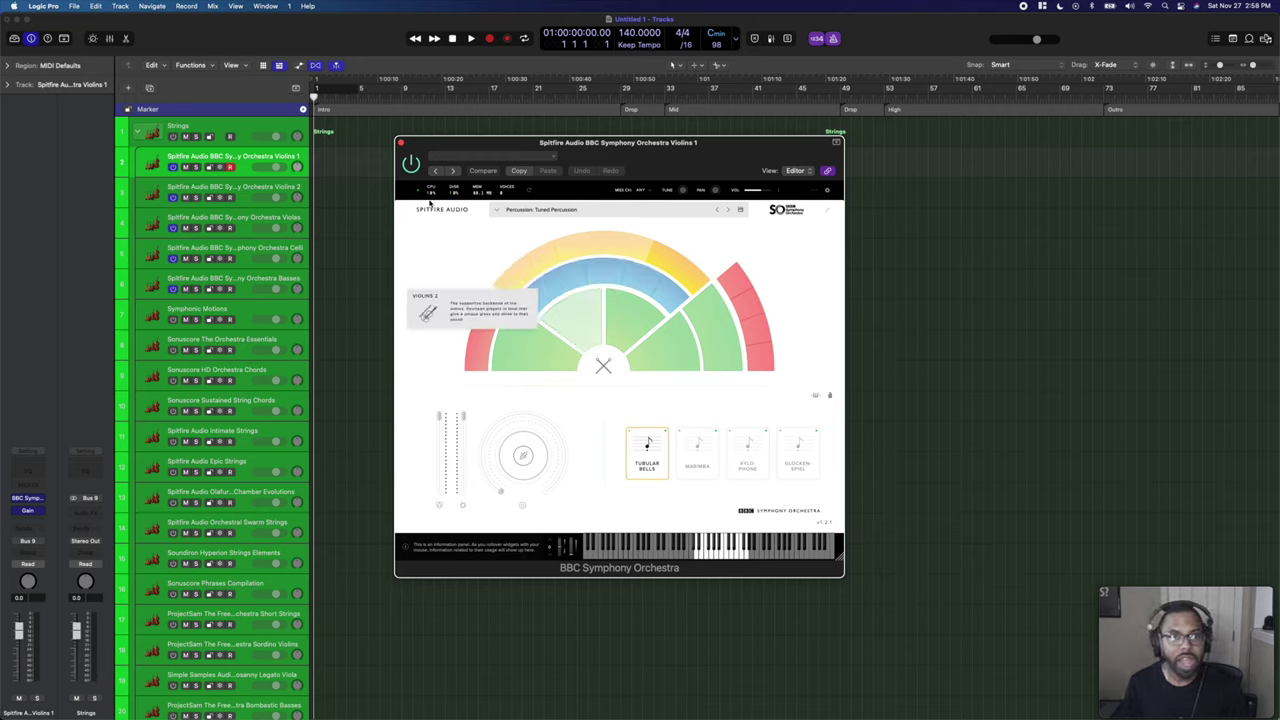
click(670, 255)
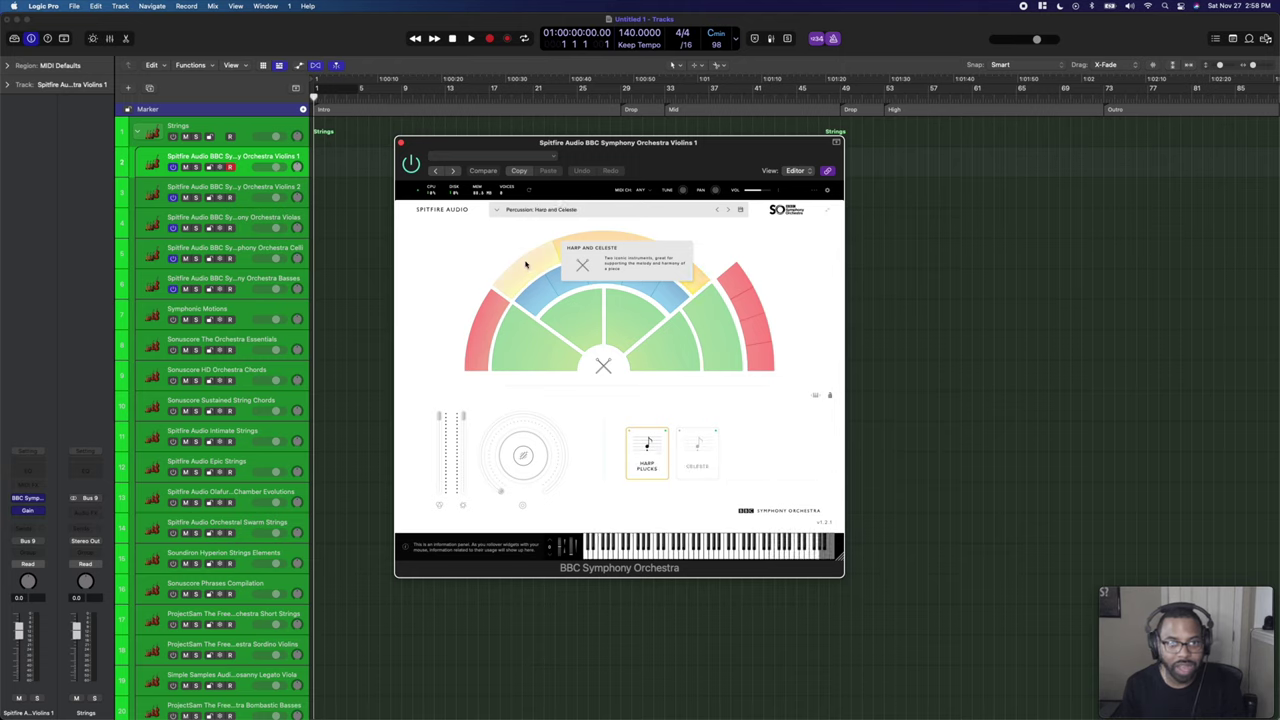
click(605, 242)
click(557, 257)
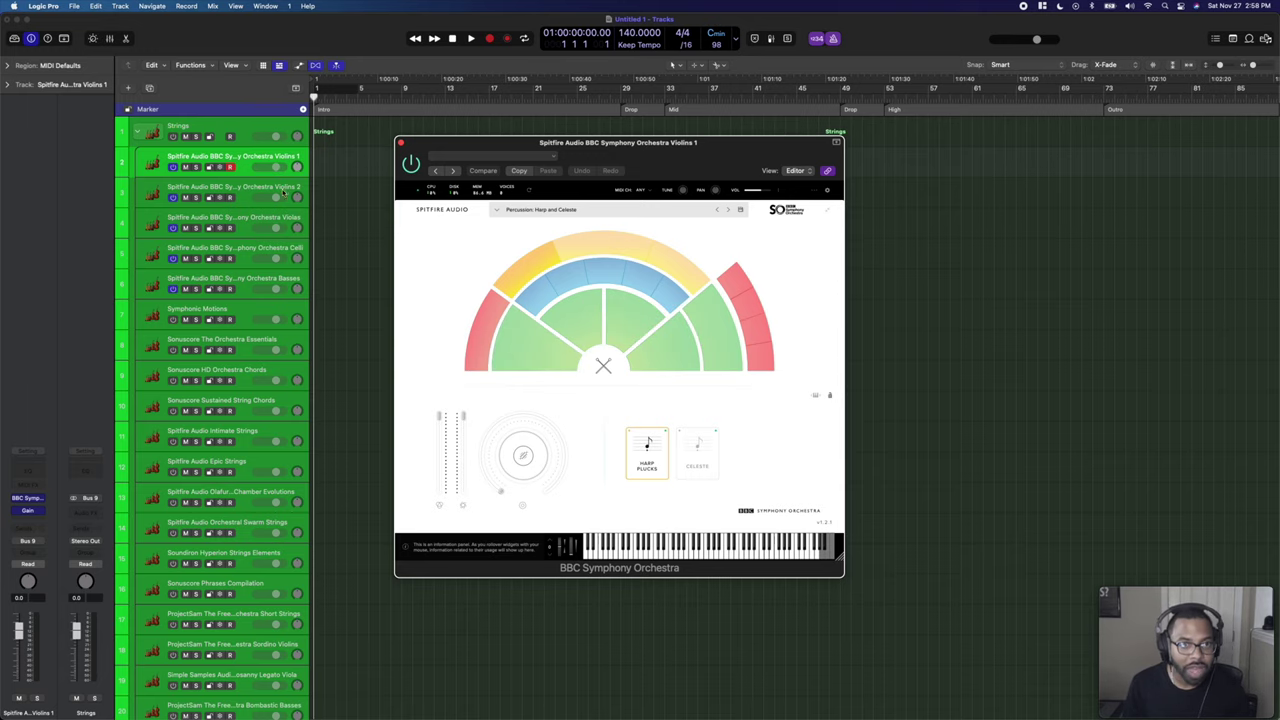
Delete the five BBC Symphony Orchestra tracks and power on the Symphonic Motions track.
click(243, 279)
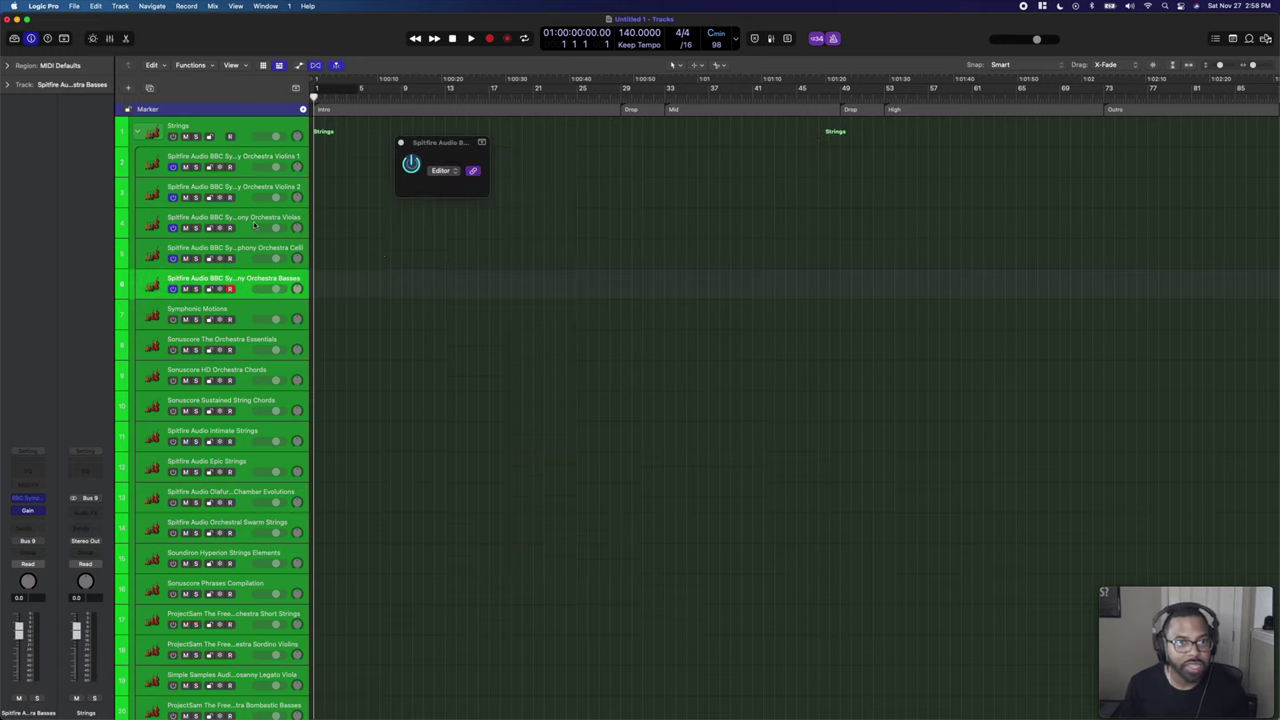
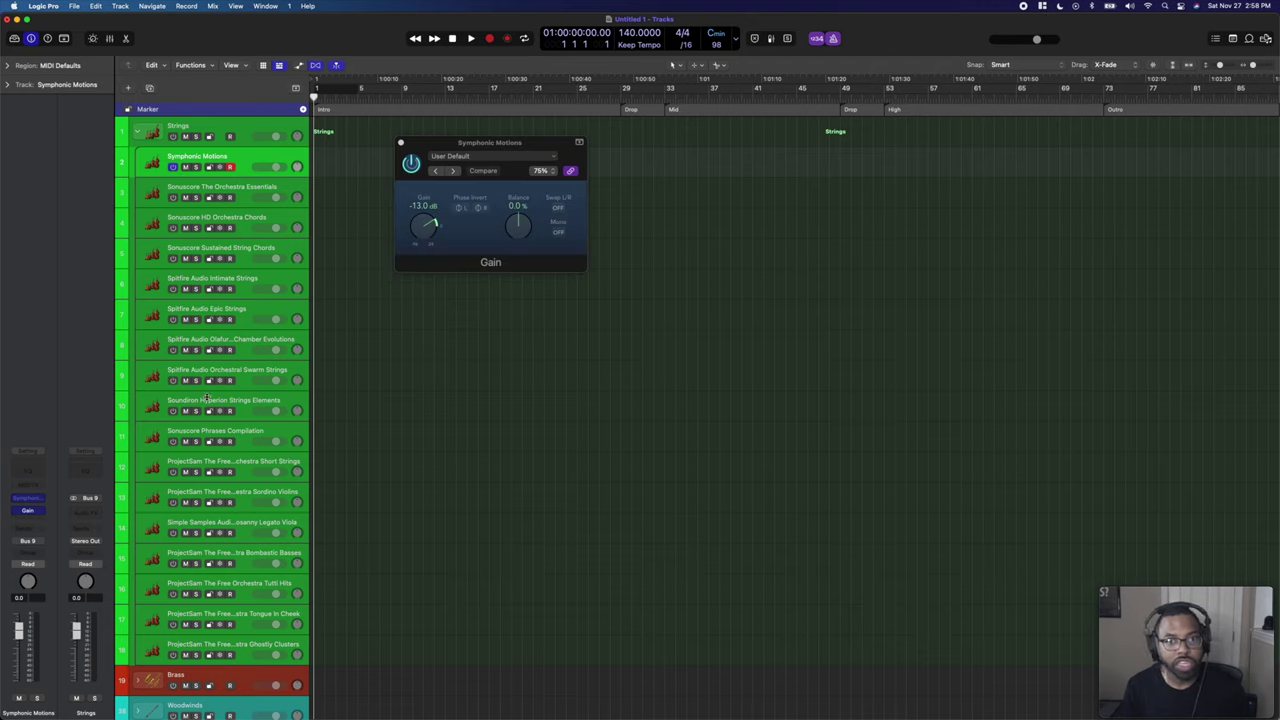
click(401, 142)
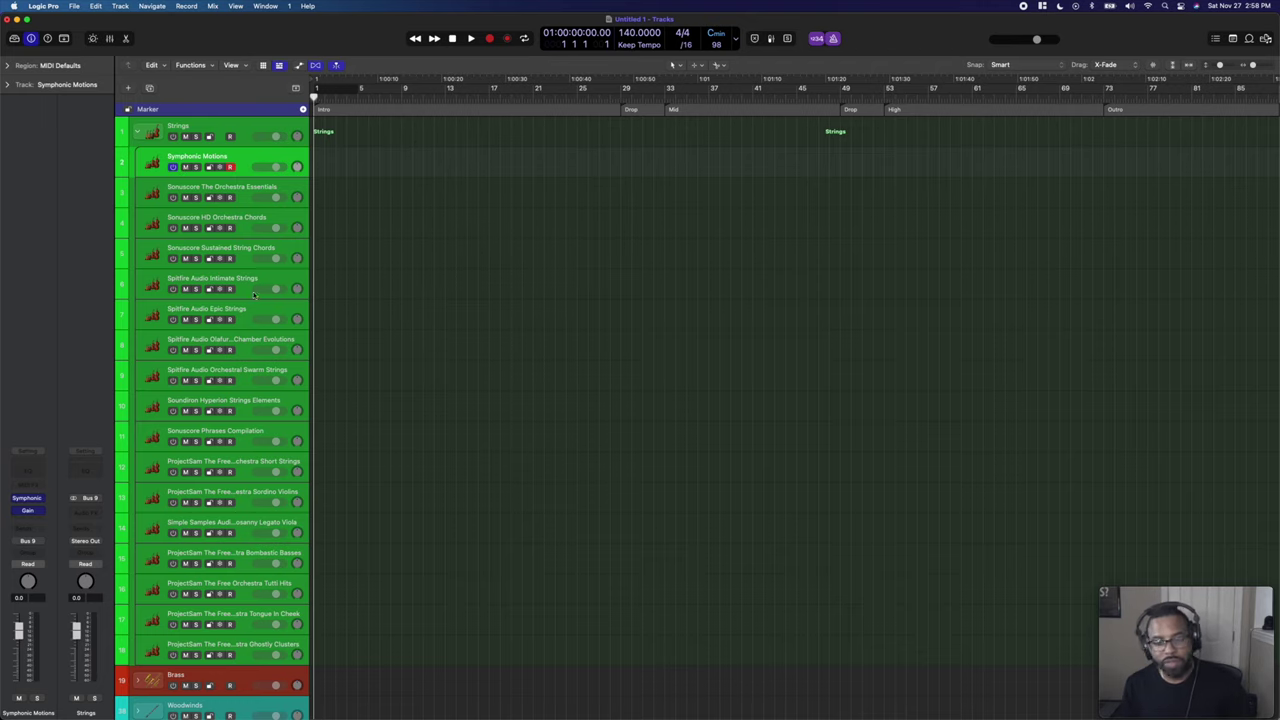
Show the Symphonic Motions instrument, load its Subdued Chase preset and randomise the pattern with Feeling Lucky.
click(28, 498)
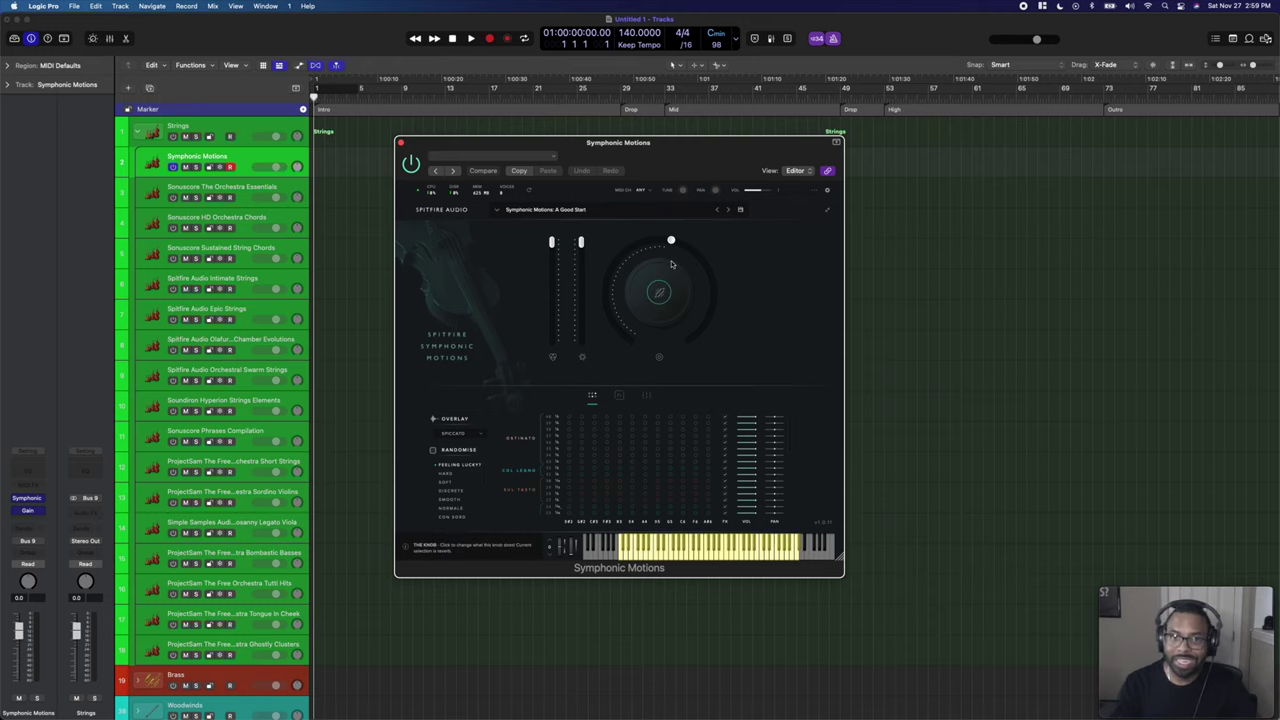
click(568, 212)
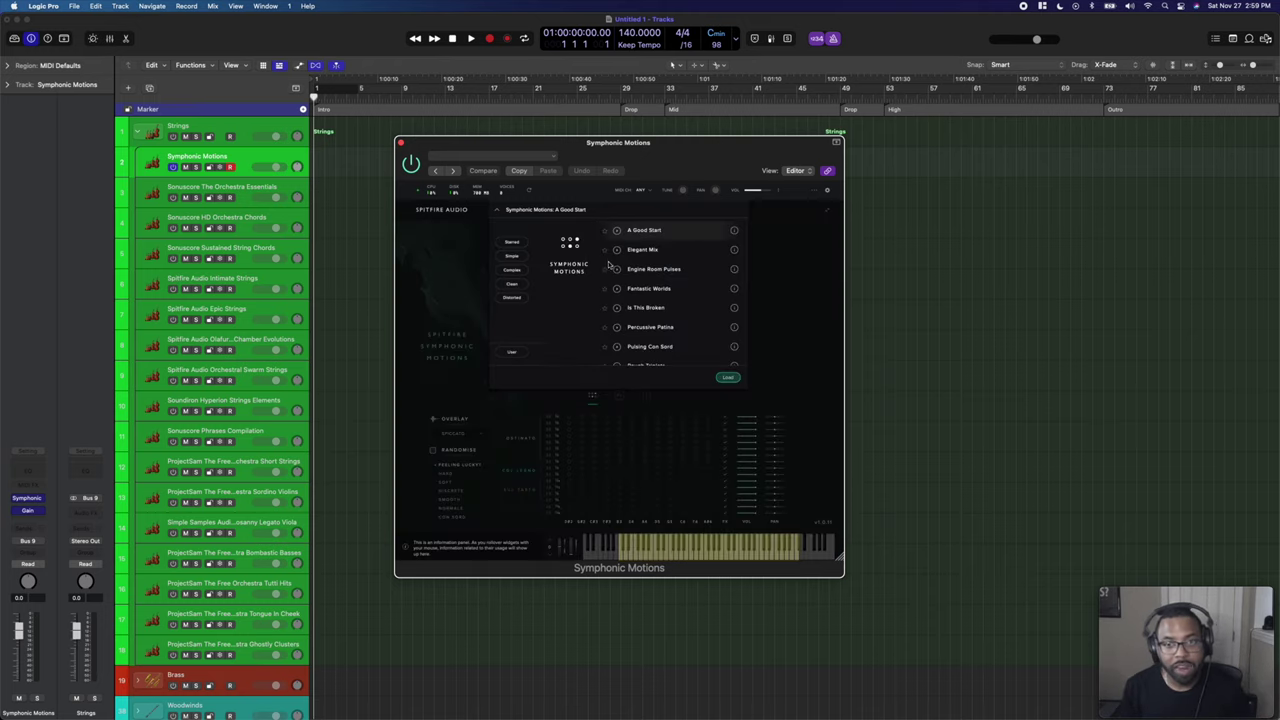
scroll(628, 280, down, 2)
scroll(628, 280, down, 3)
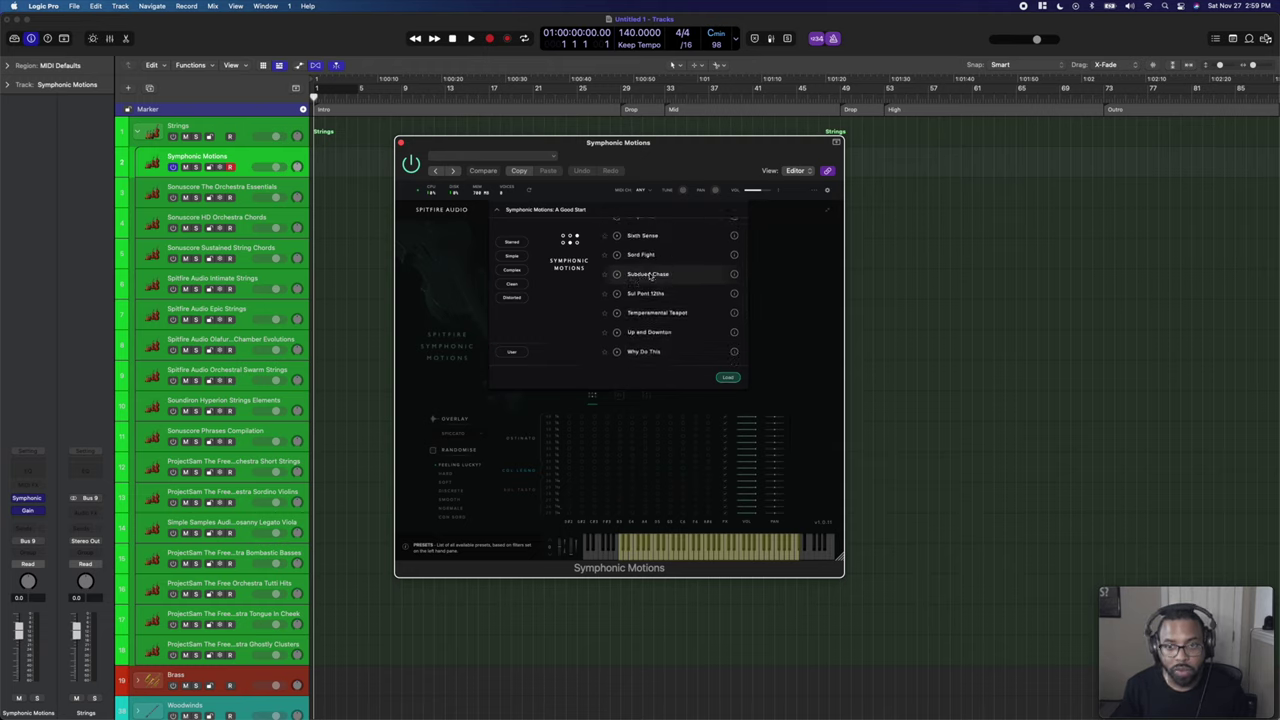
double_click(649, 274)
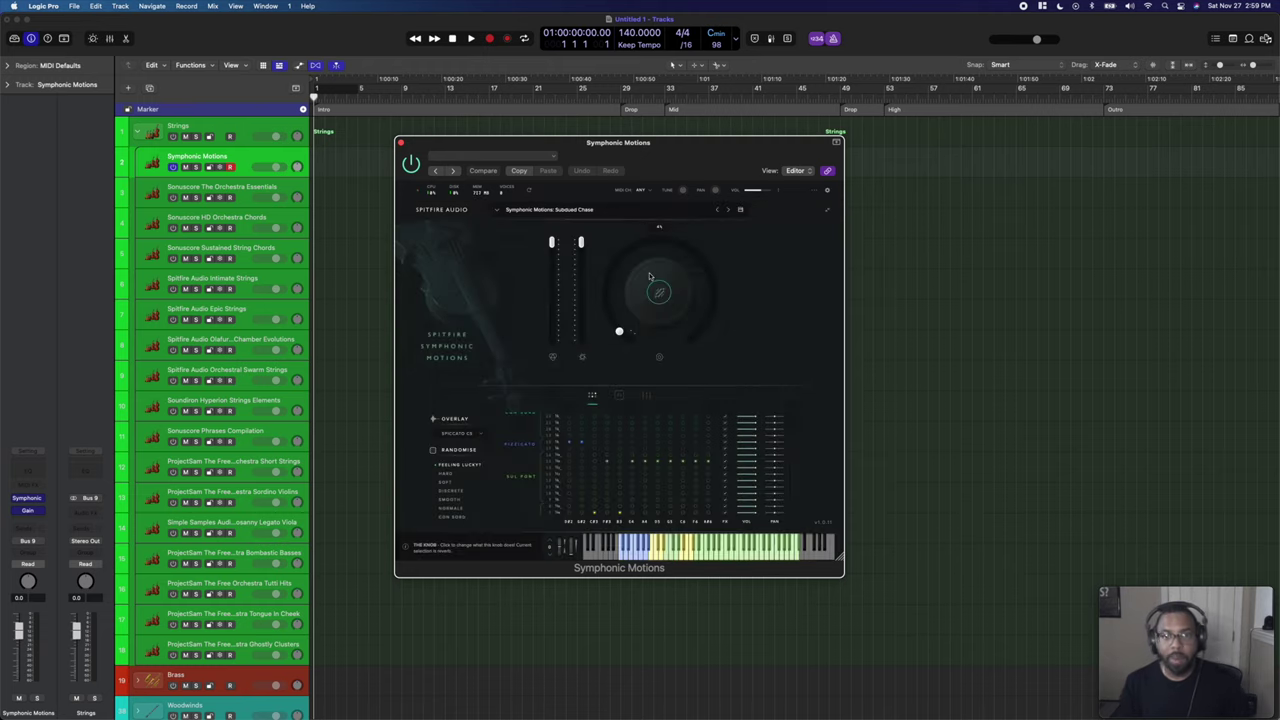
click(463, 468)
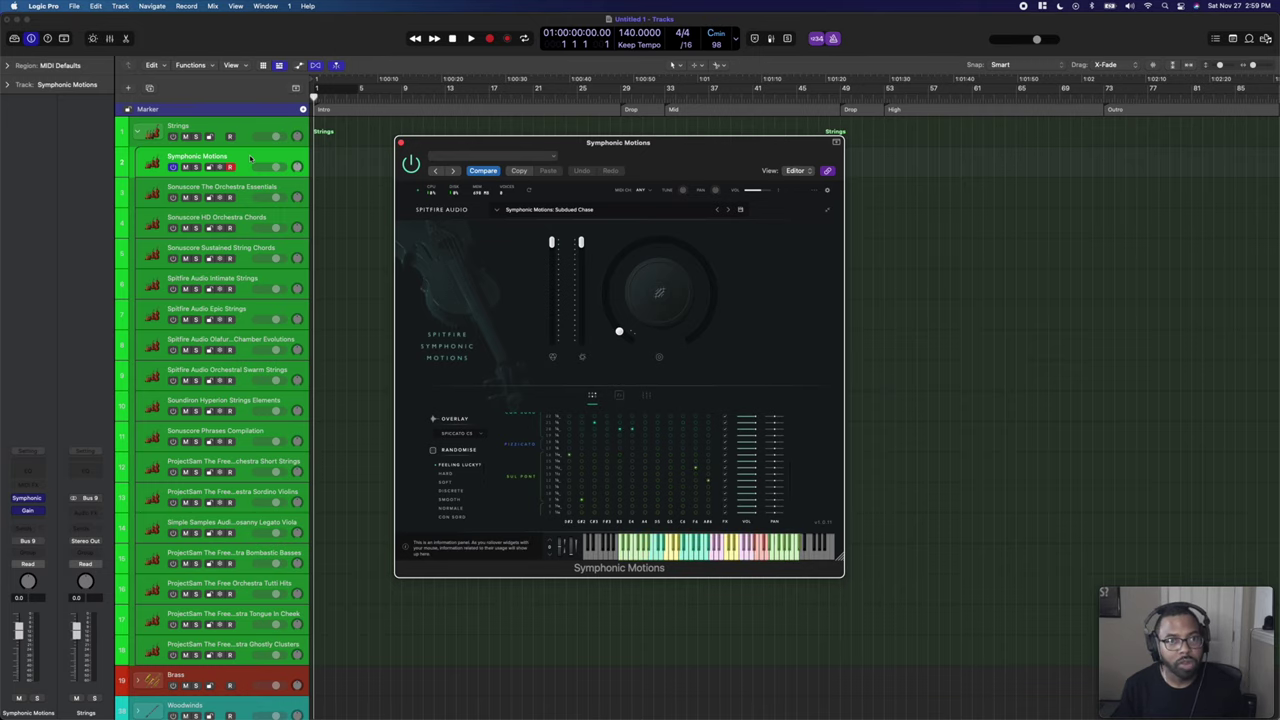
Delete the Symphonic Motions track and power on the Orchestra Essentials, HD Orchestra Chords and Sustained String Chords tracks.
key(super+BackSpace)
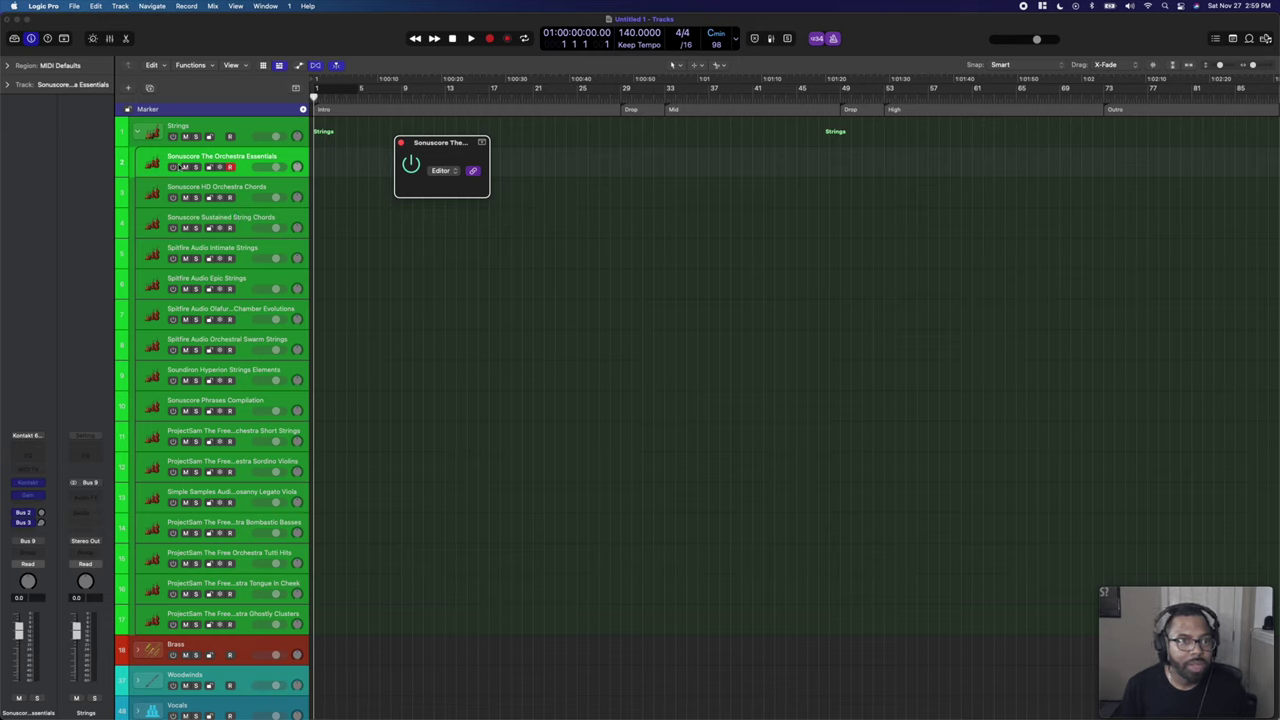
click(240, 158)
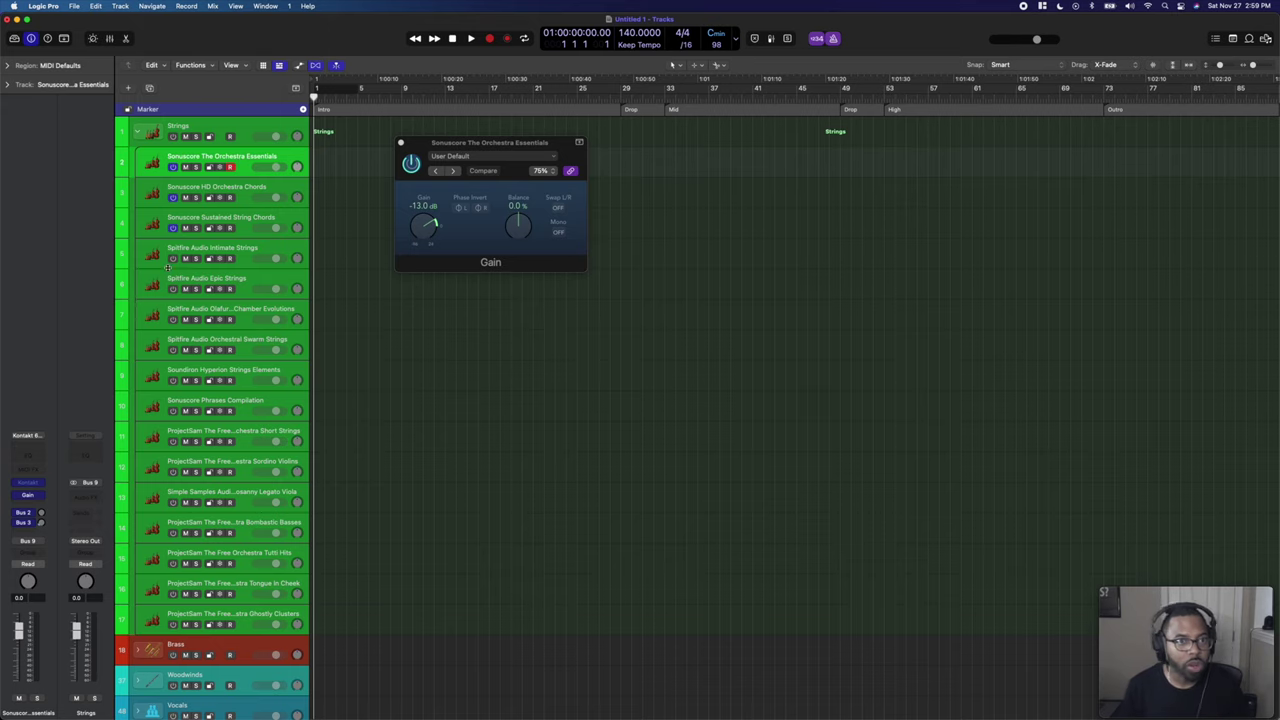
View The Orchestra Essentials in Kontakt and look through its preset browser around Under Pressure.
click(36, 483)
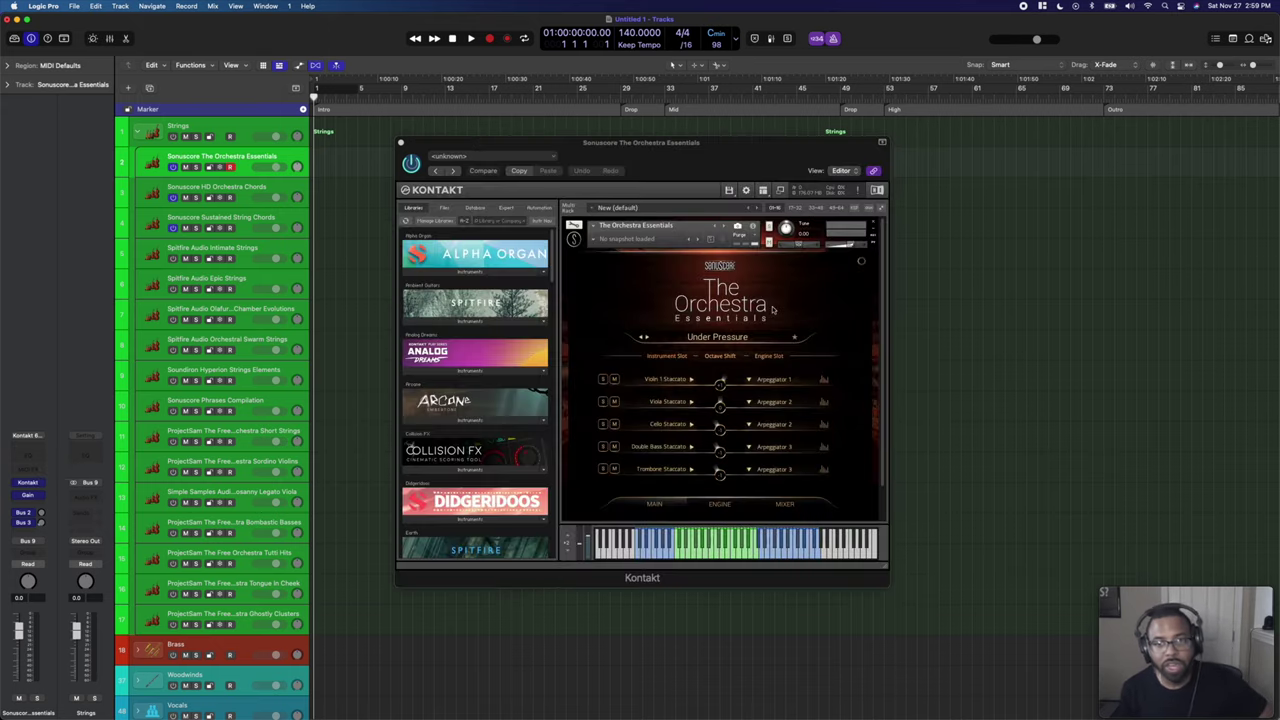
click(716, 338)
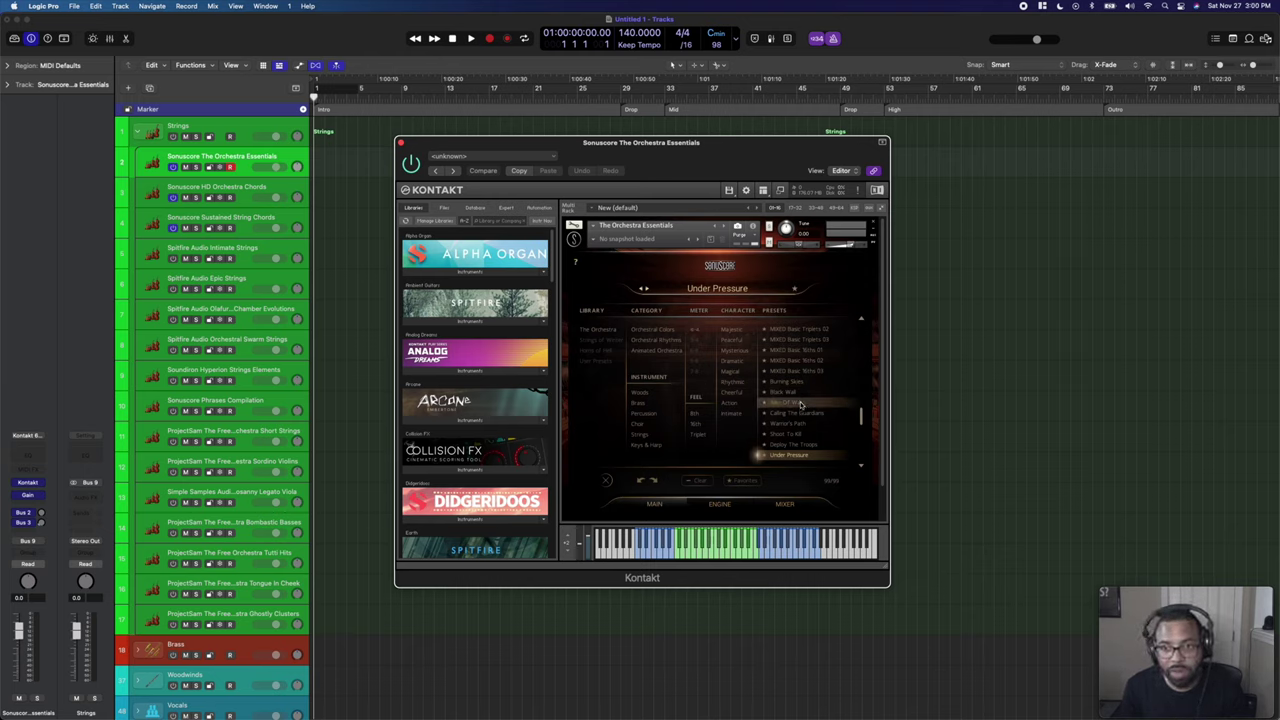
scroll(799, 403, down, 1)
scroll(799, 403, down, 1)
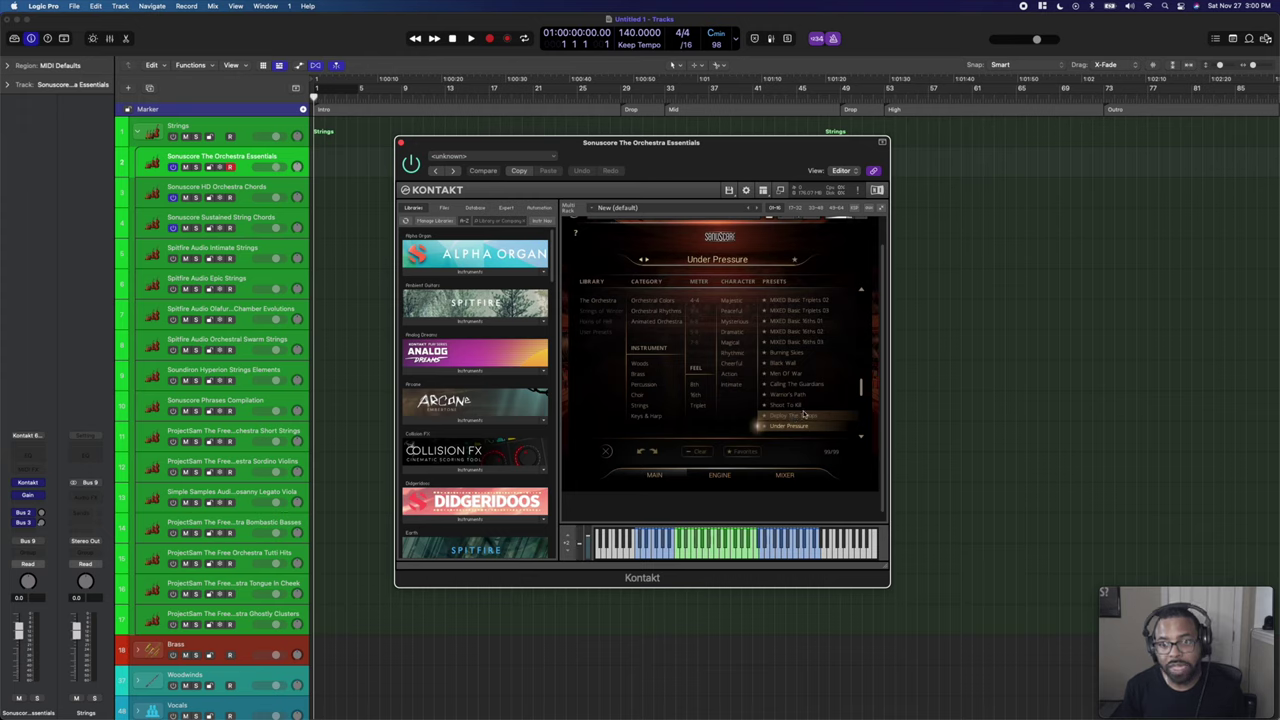
mouse_move(867, 387)
mouse_down()
mouse_move(861, 425)
mouse_move(862, 393)
mouse_up()
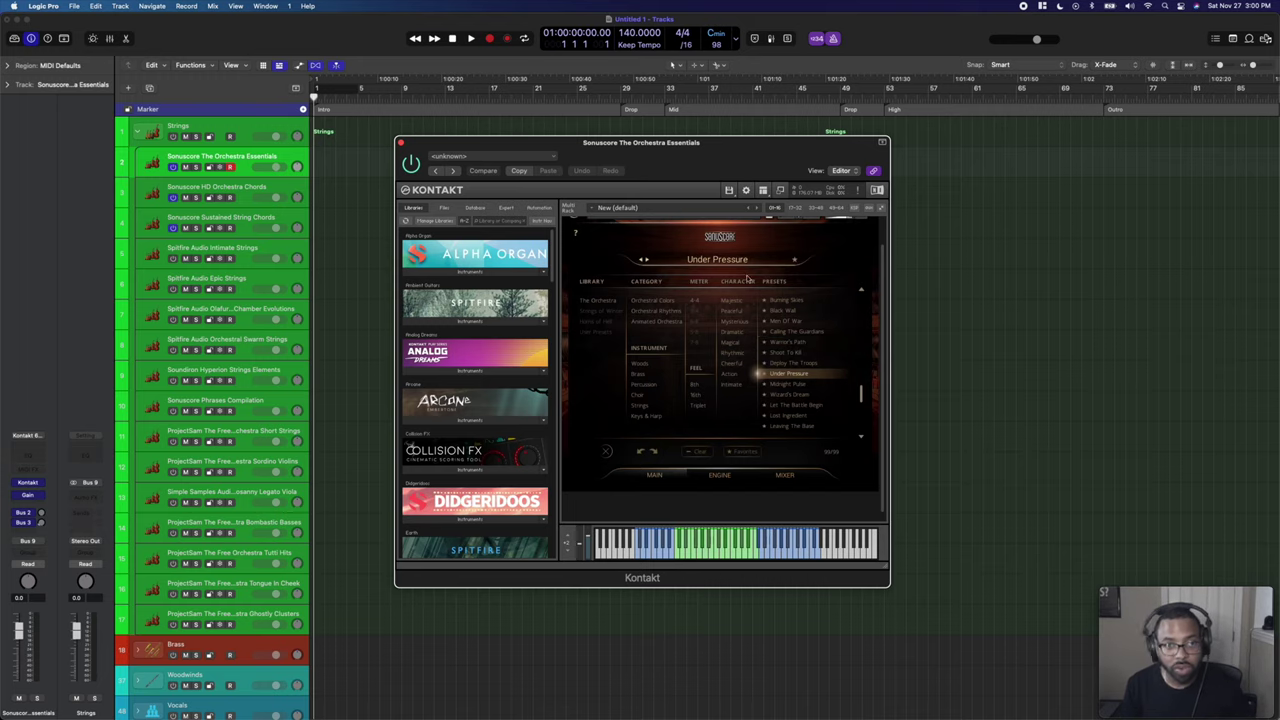
View the Kontakt instruments on the HD Orchestra Chords and Sustained String Chords tracks and compare them with The Orchestra Essentials.
click(242, 190)
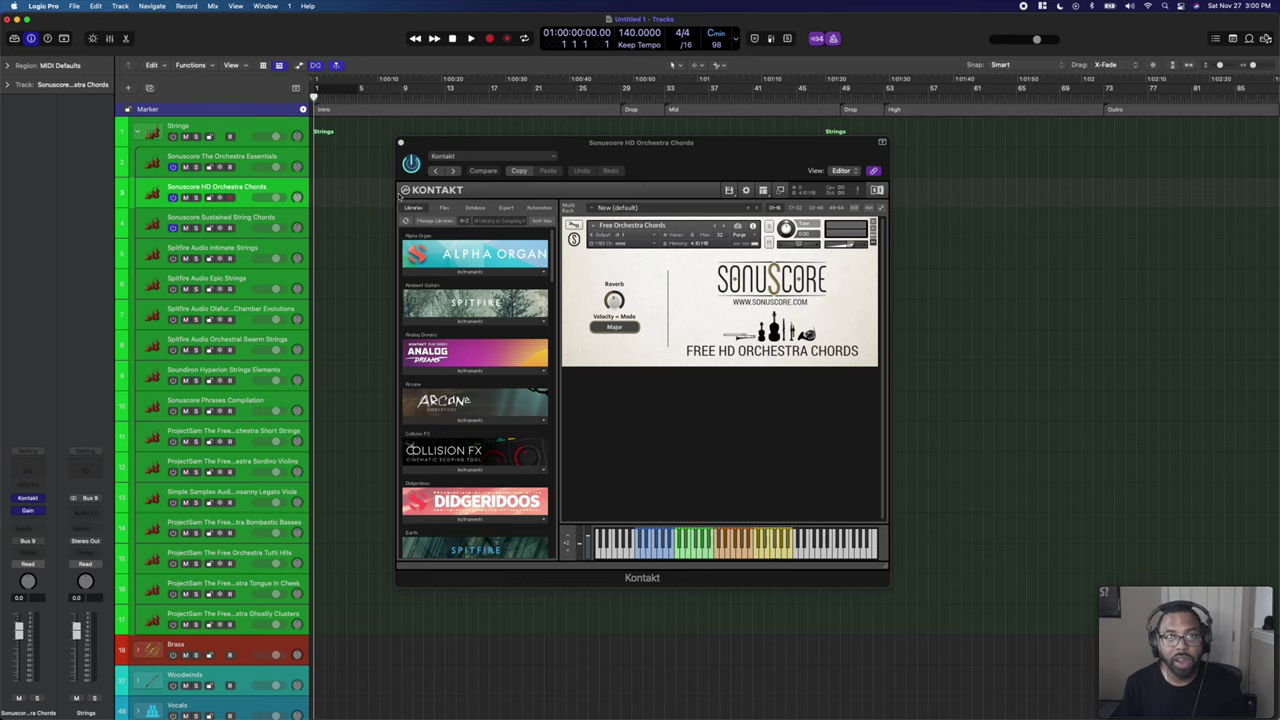
click(243, 220)
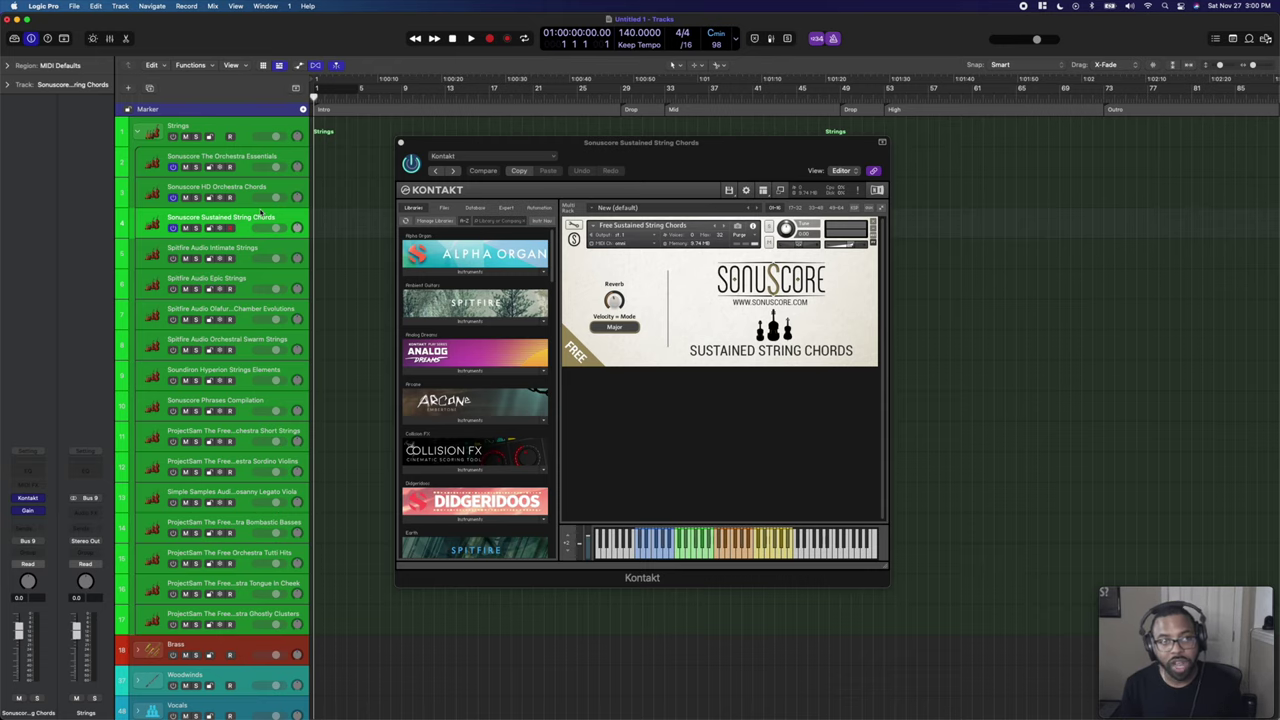
click(243, 158)
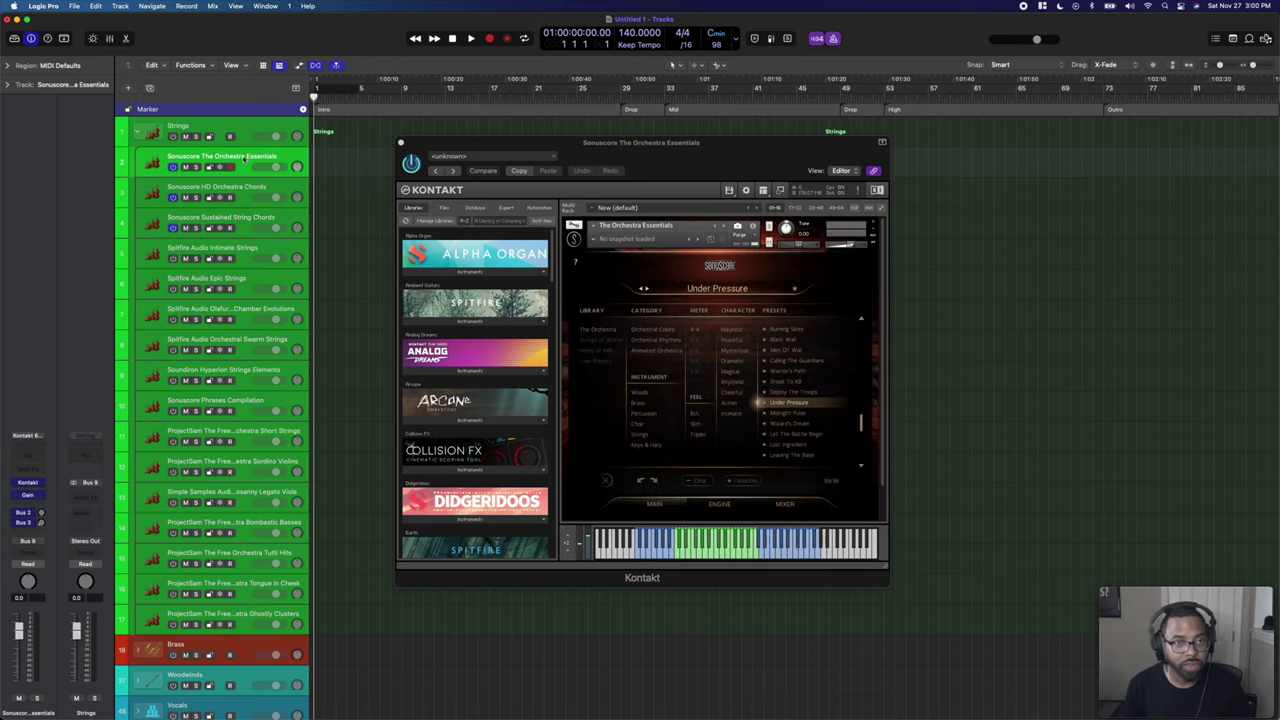
click(251, 222)
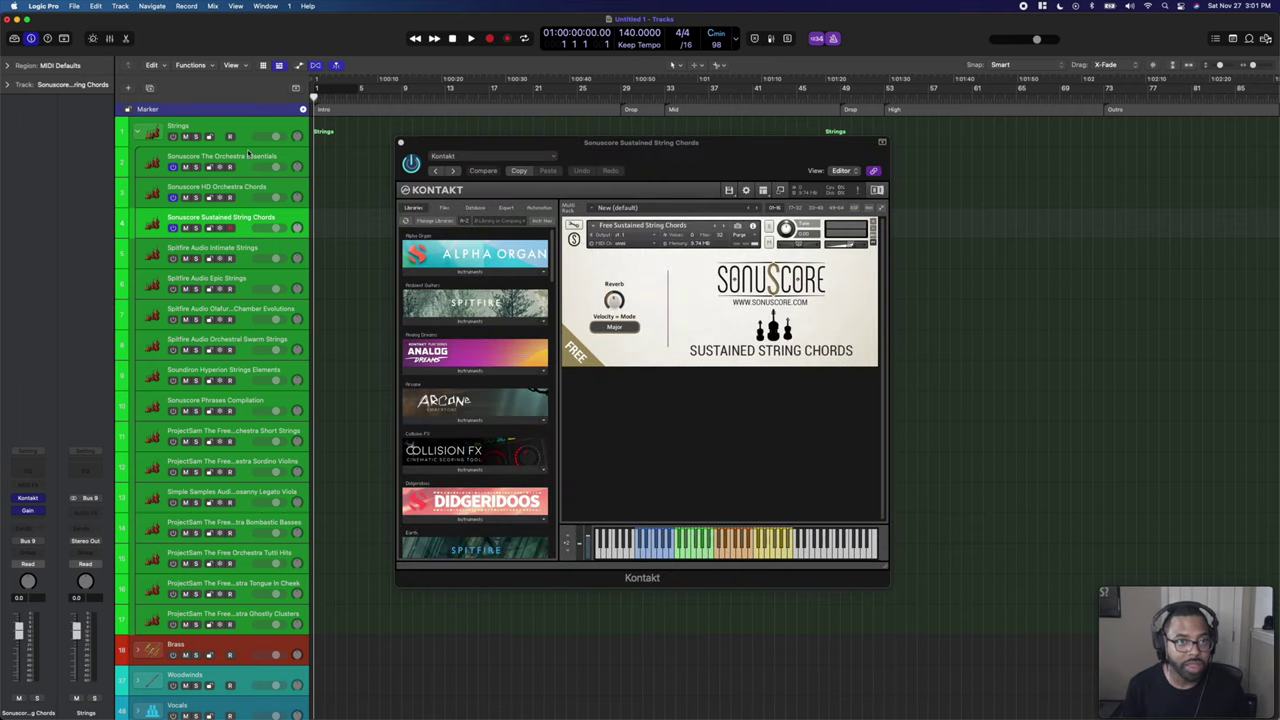
click(247, 157)
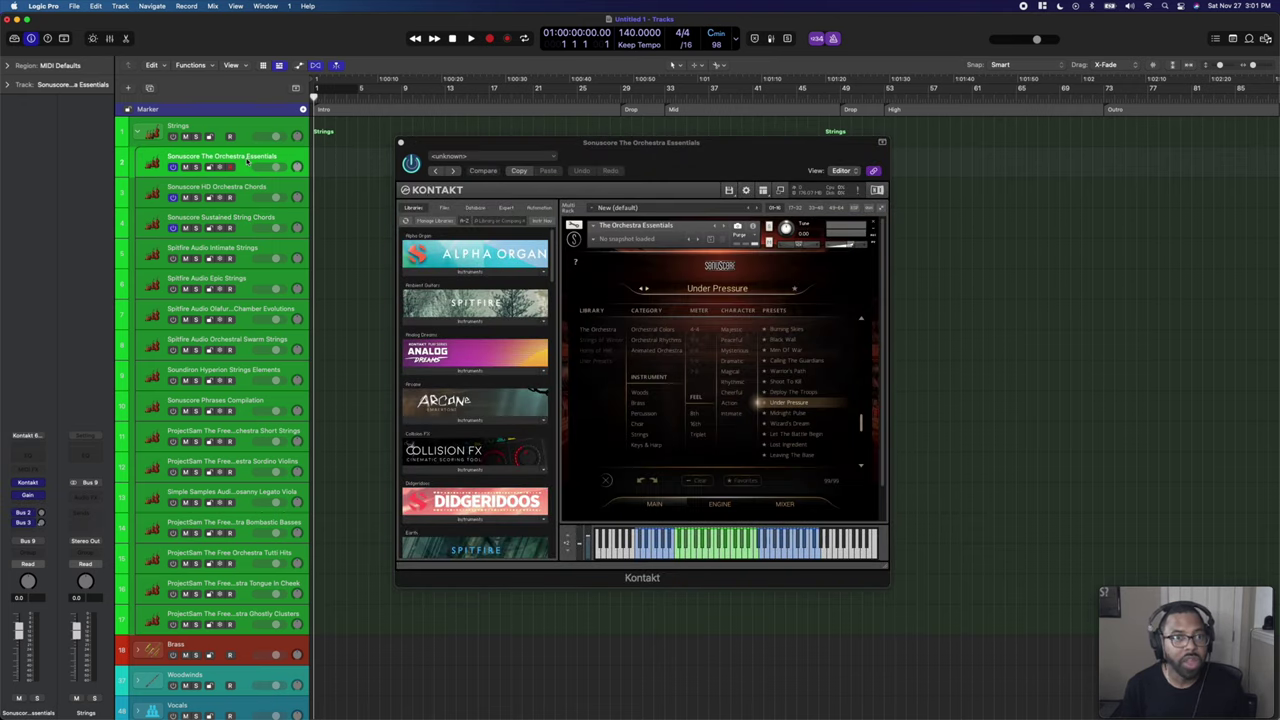
click(401, 143)
Power off the three Sonuscore tracks in the Strings stack.
click(194, 225)
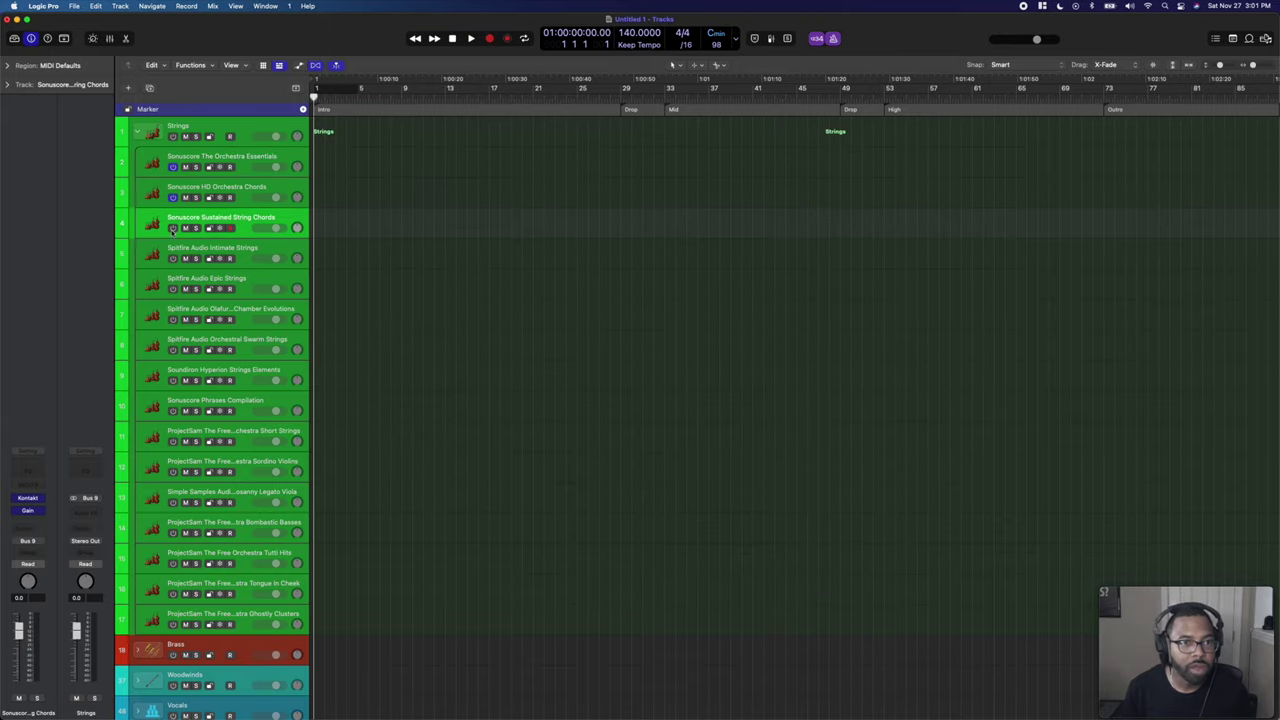
click(173, 228)
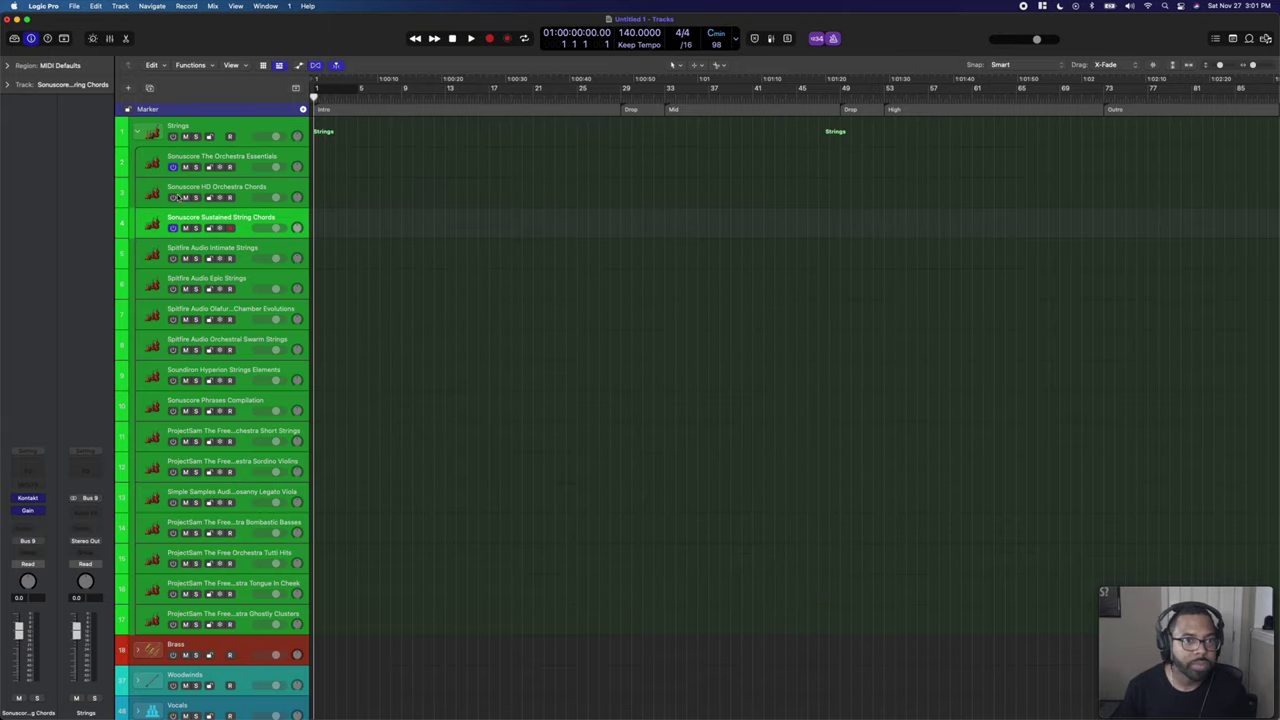
Power on the Spitfire Audio Intimate Strings, Epic Strings, Olafur Arnalds Chamber Evolutions and Orchestral Swarm Strings tracks.
click(236, 247)
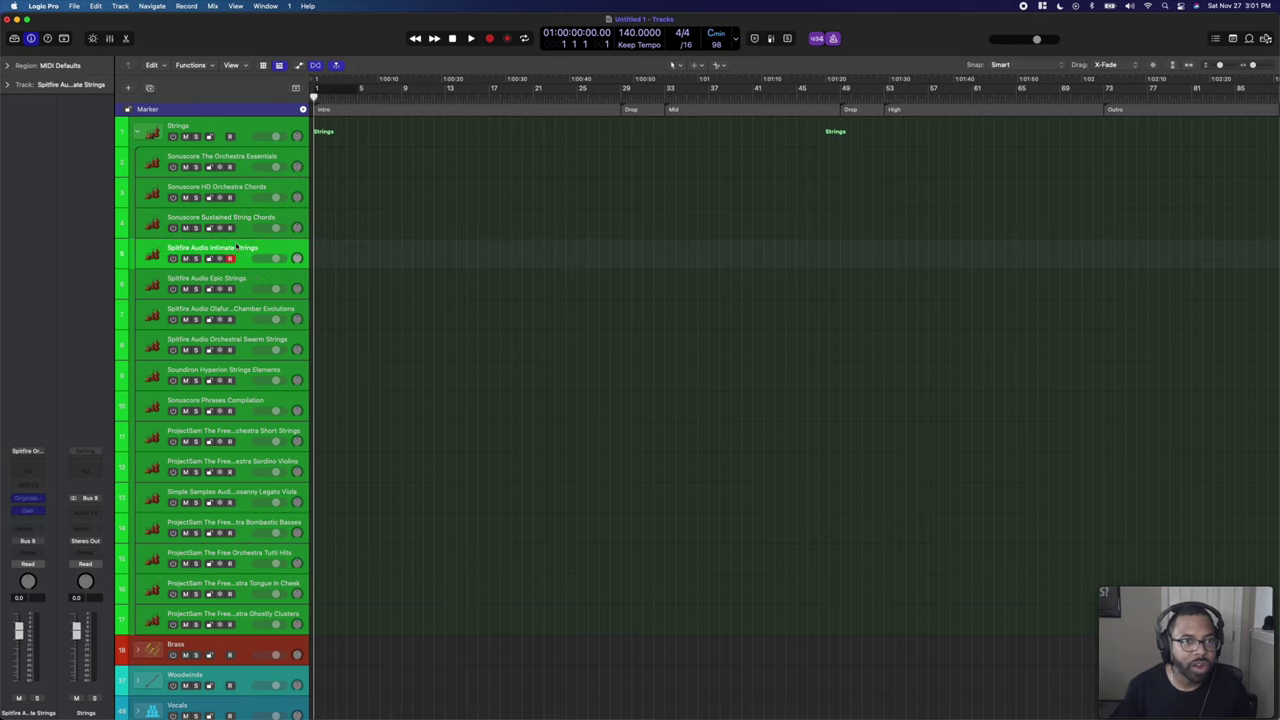
click(248, 280)
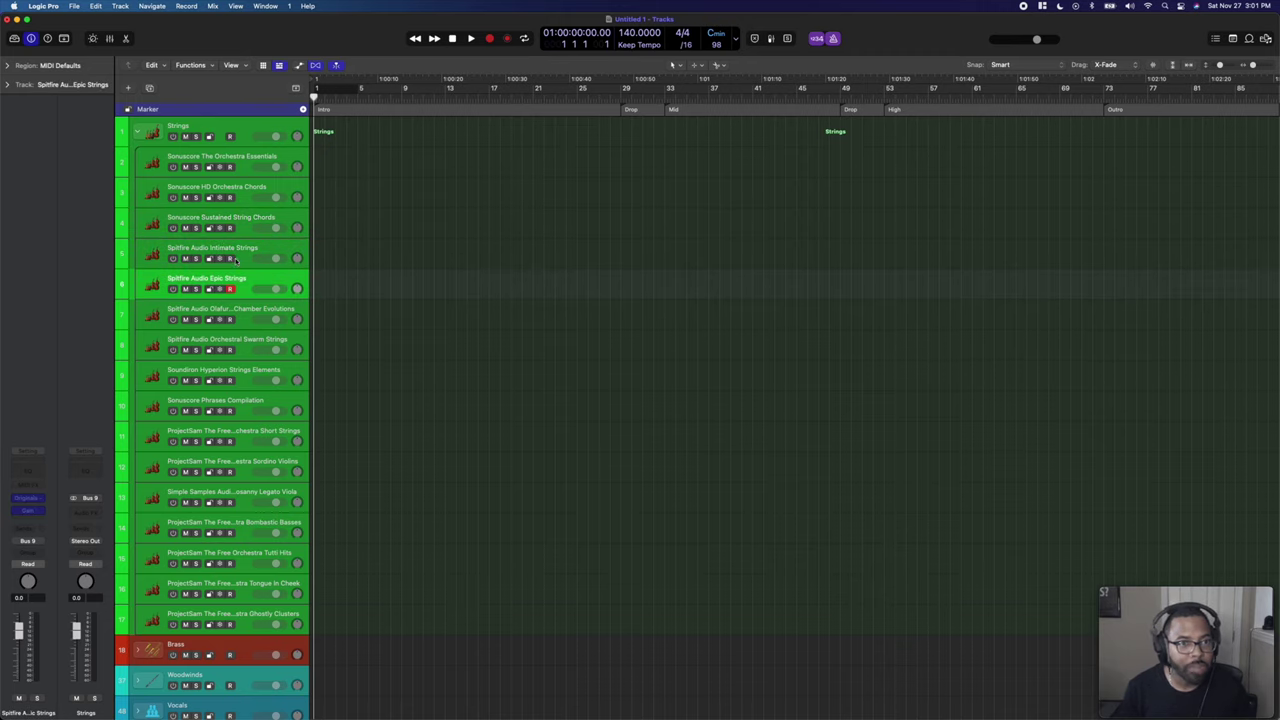
click(237, 251)
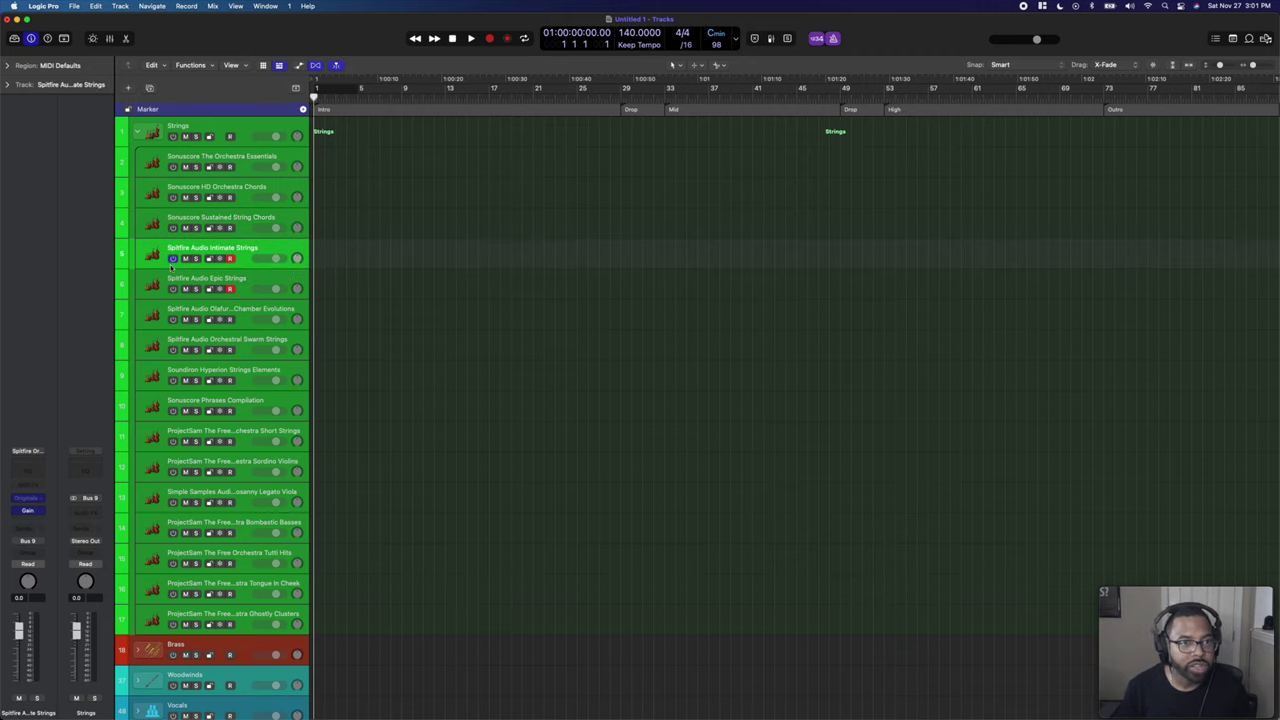
click(173, 319)
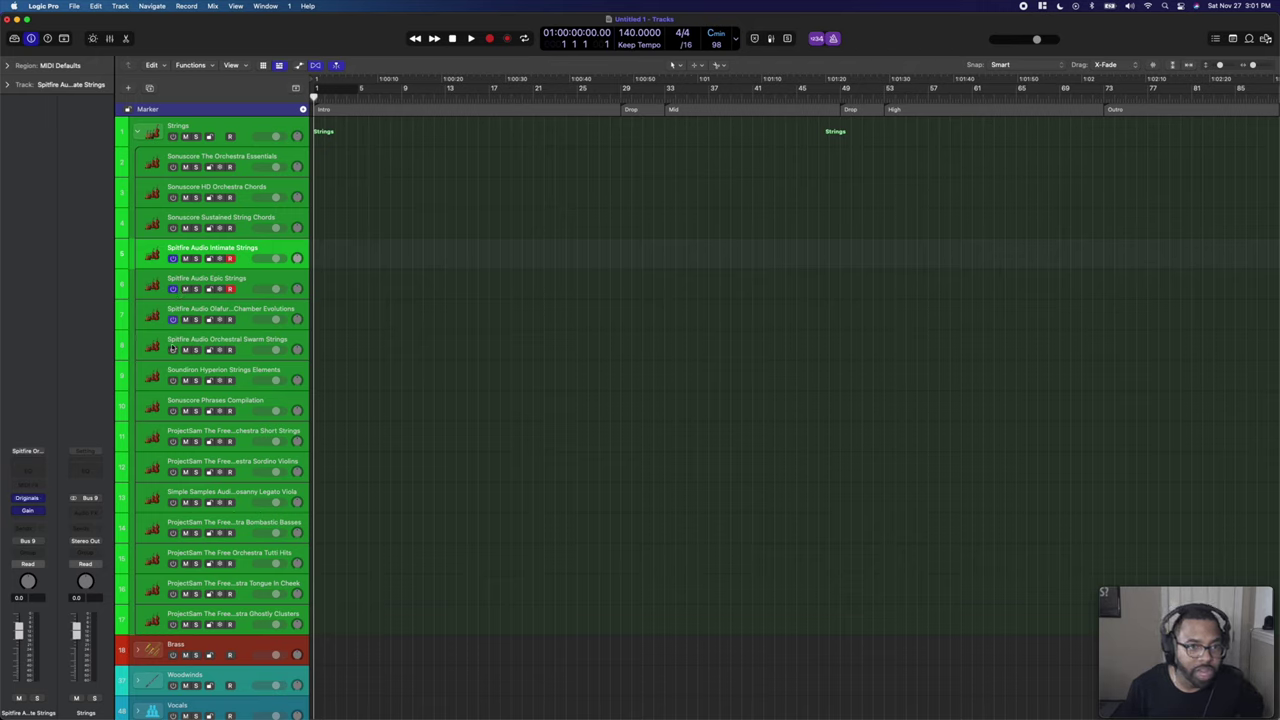
click(172, 350)
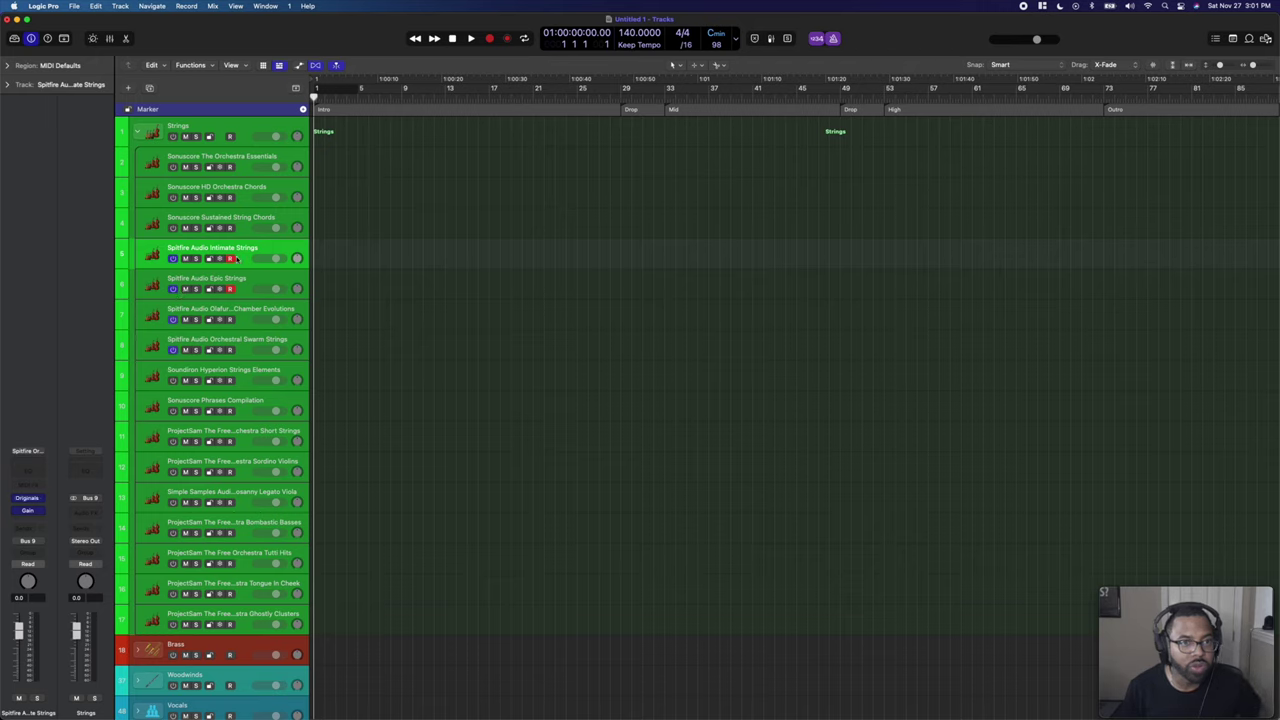
View the Originals Intimate Strings instrument, delete its track and close the leftover plug-in window.
click(27, 497)
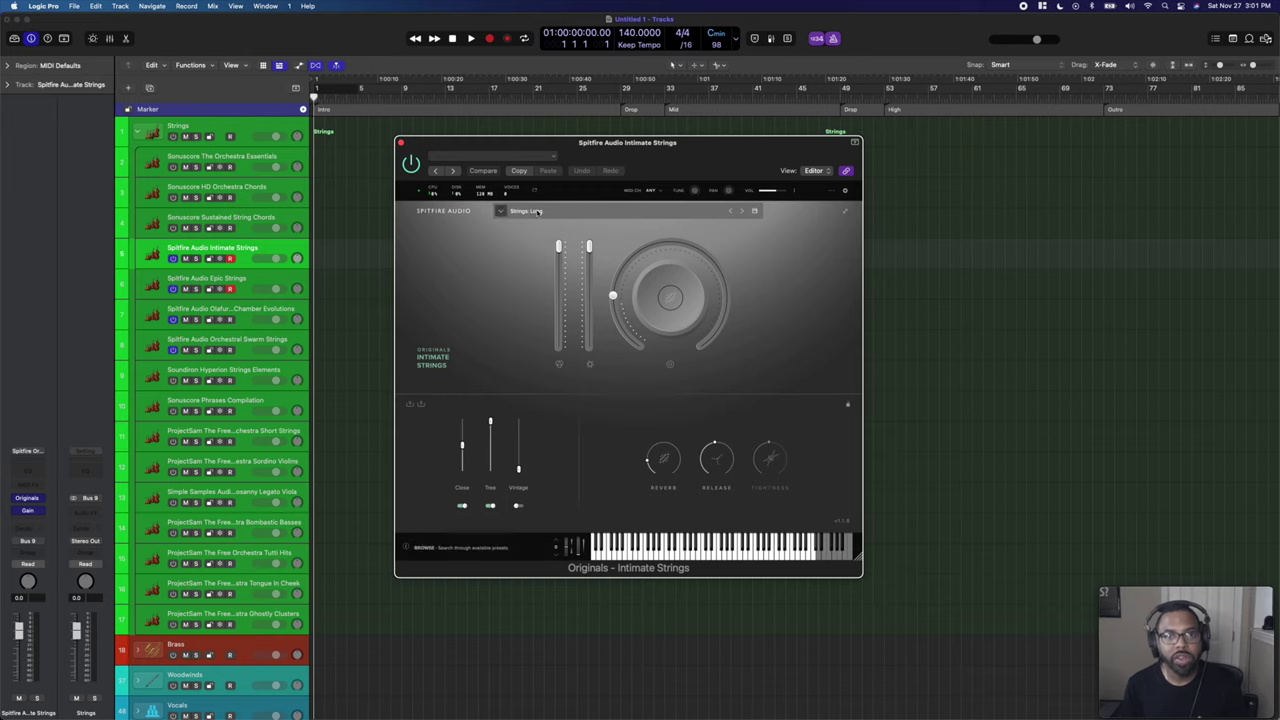
key(super+BackSpace)
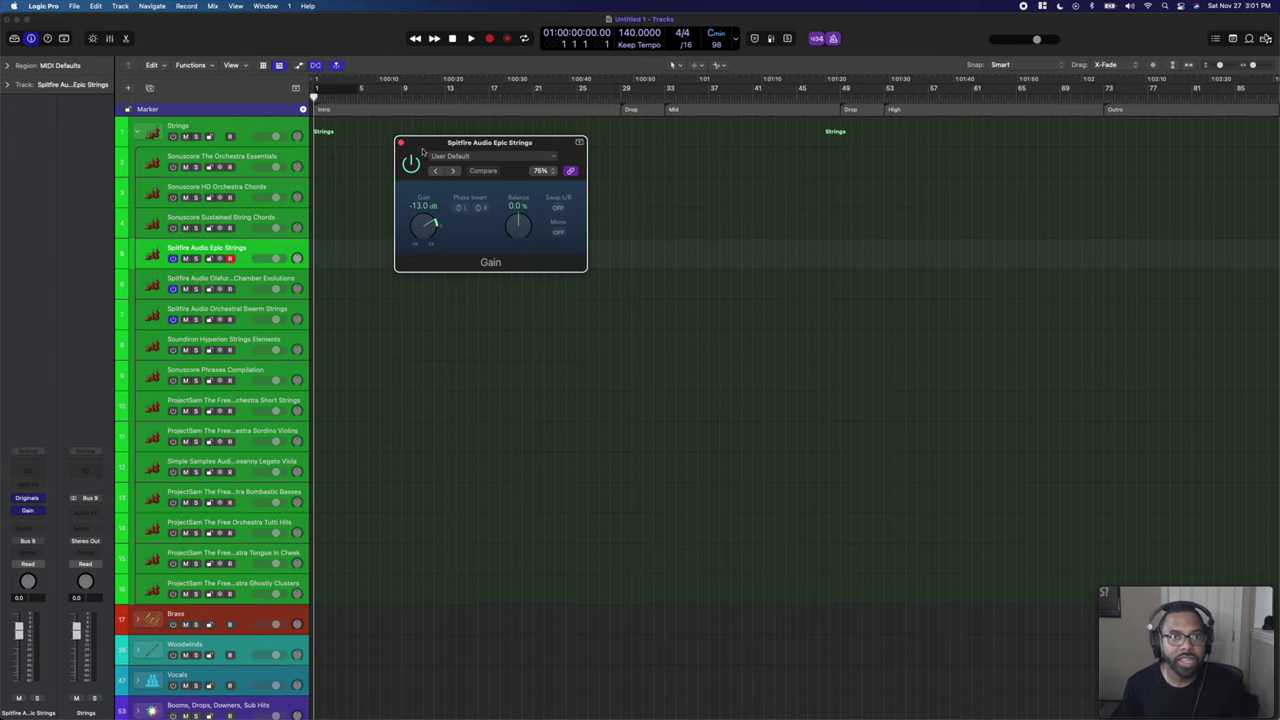
click(401, 143)
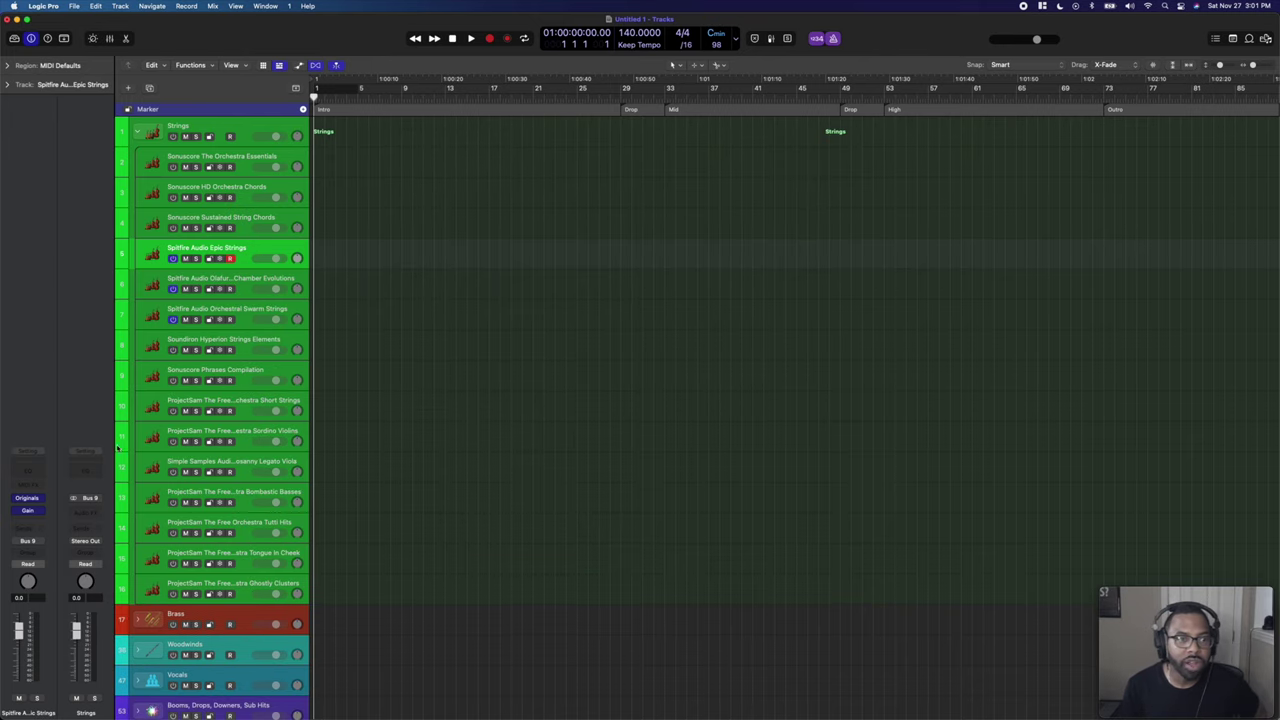
View the Originals Epic Strings instrument and look through its list of string presets.
click(30, 498)
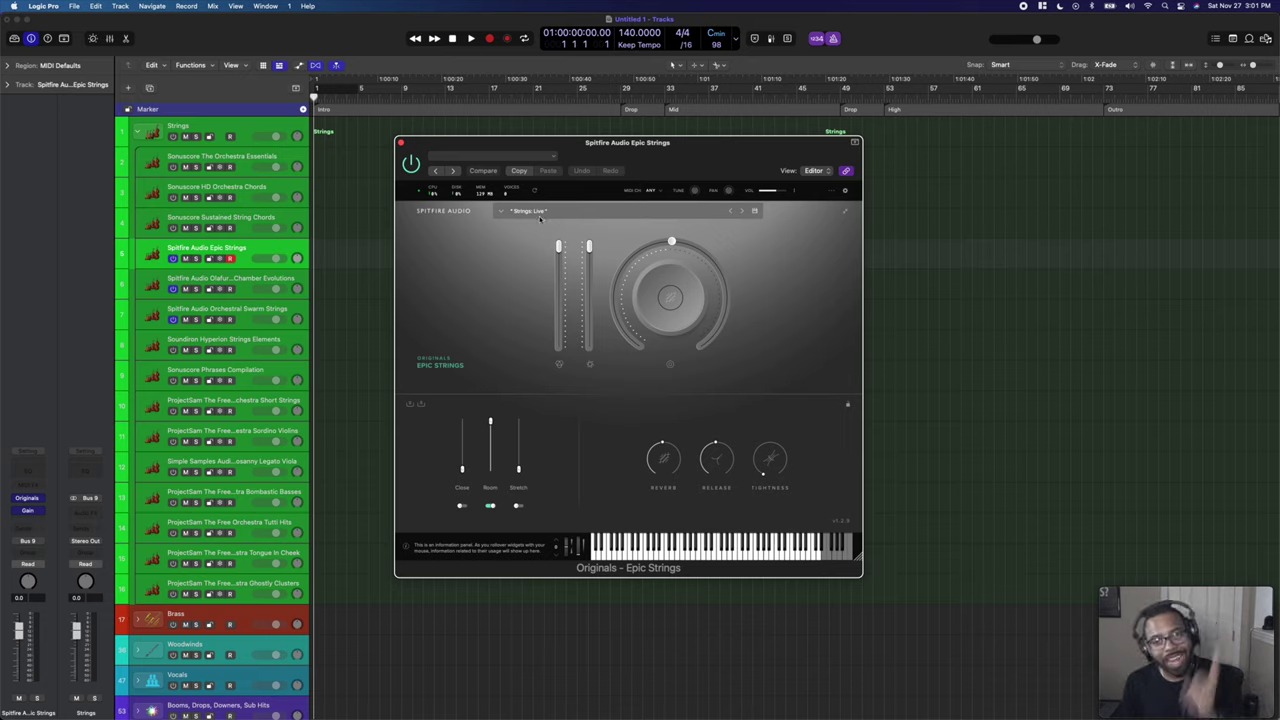
click(519, 212)
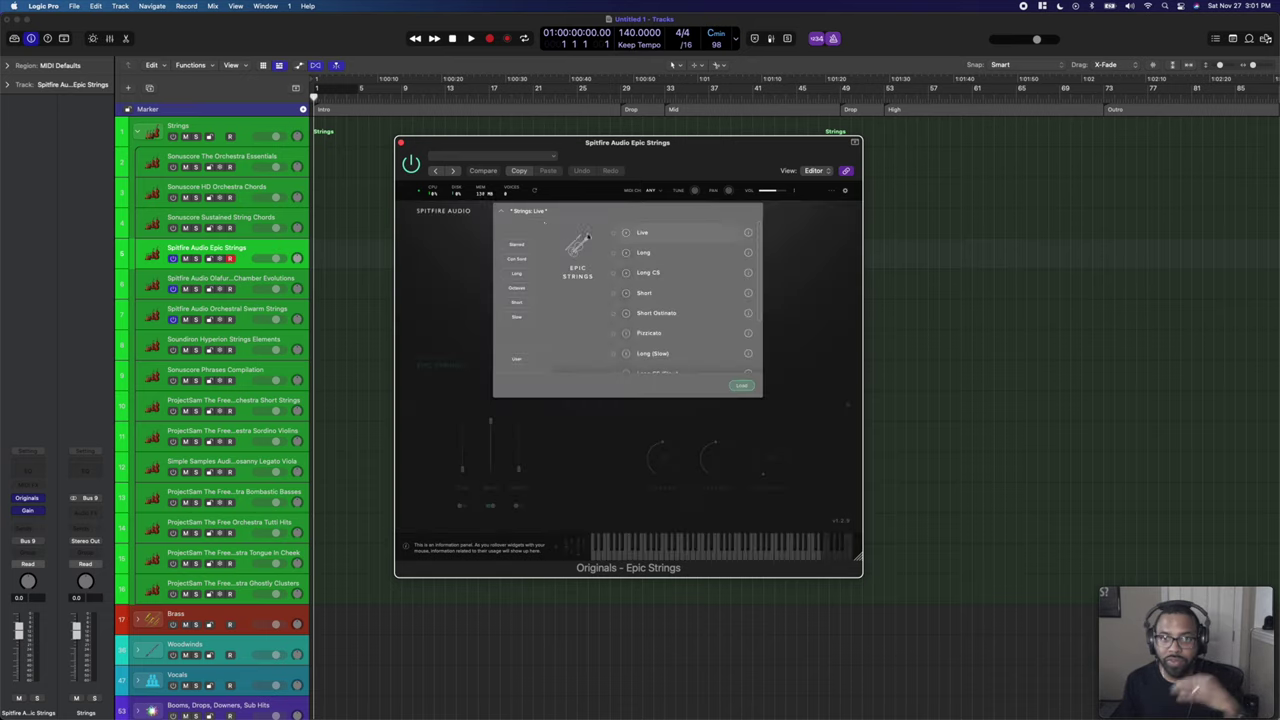
scroll(650, 255, down, 3)
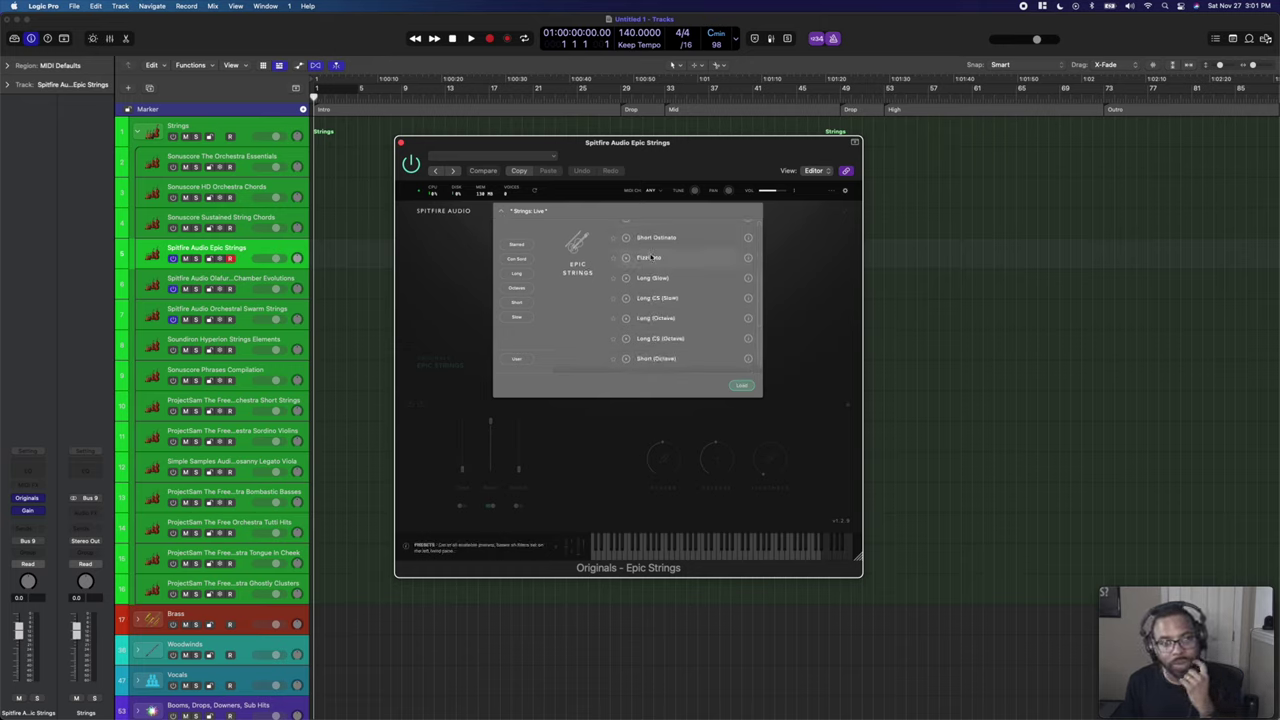
scroll(652, 257, up, 3)
click(462, 301)
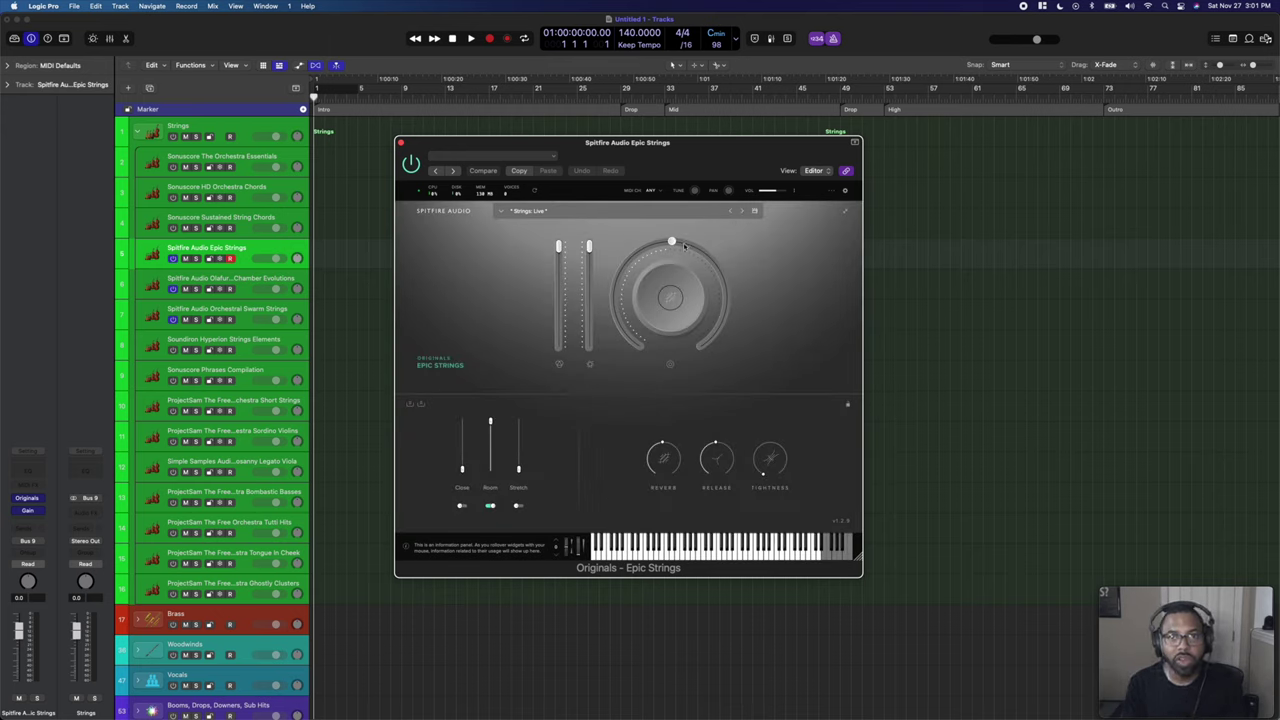
Lower the Reverb and Release in Epic Strings slightly and raise the Tightness using the large dial.
mouse_move(720, 275)
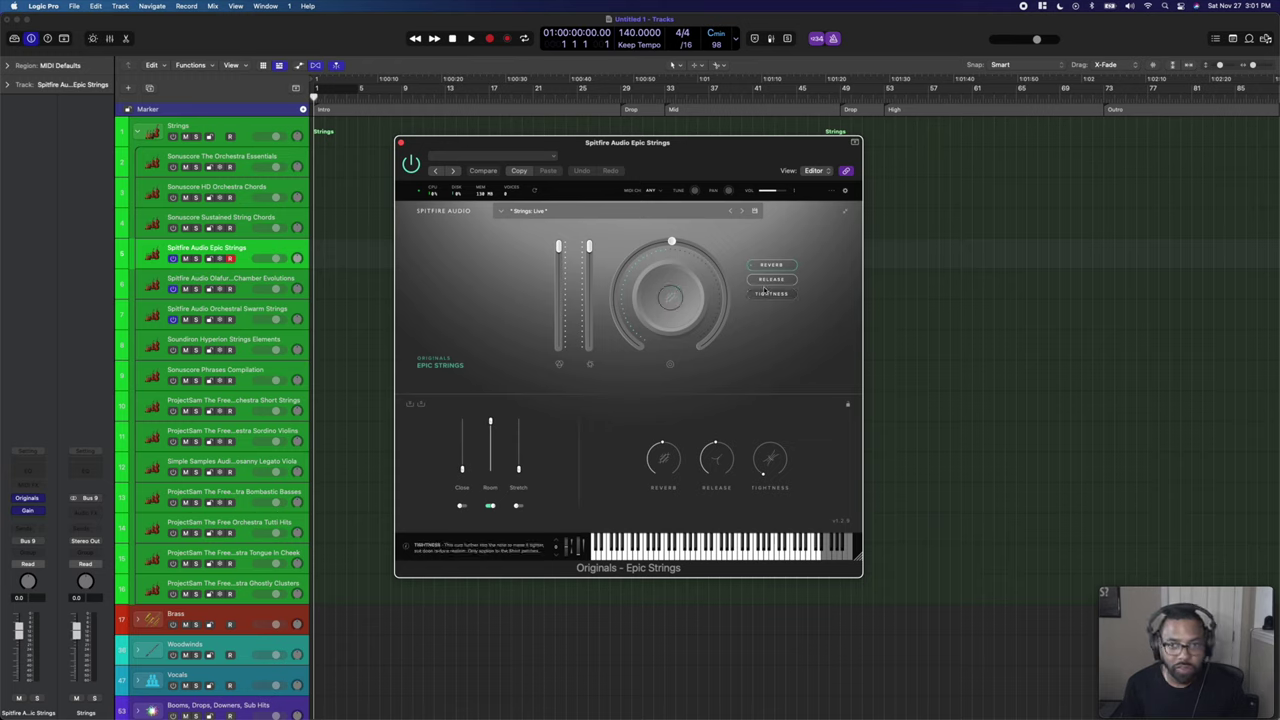
drag(668, 262, 648, 262)
mouse_move(771, 268)
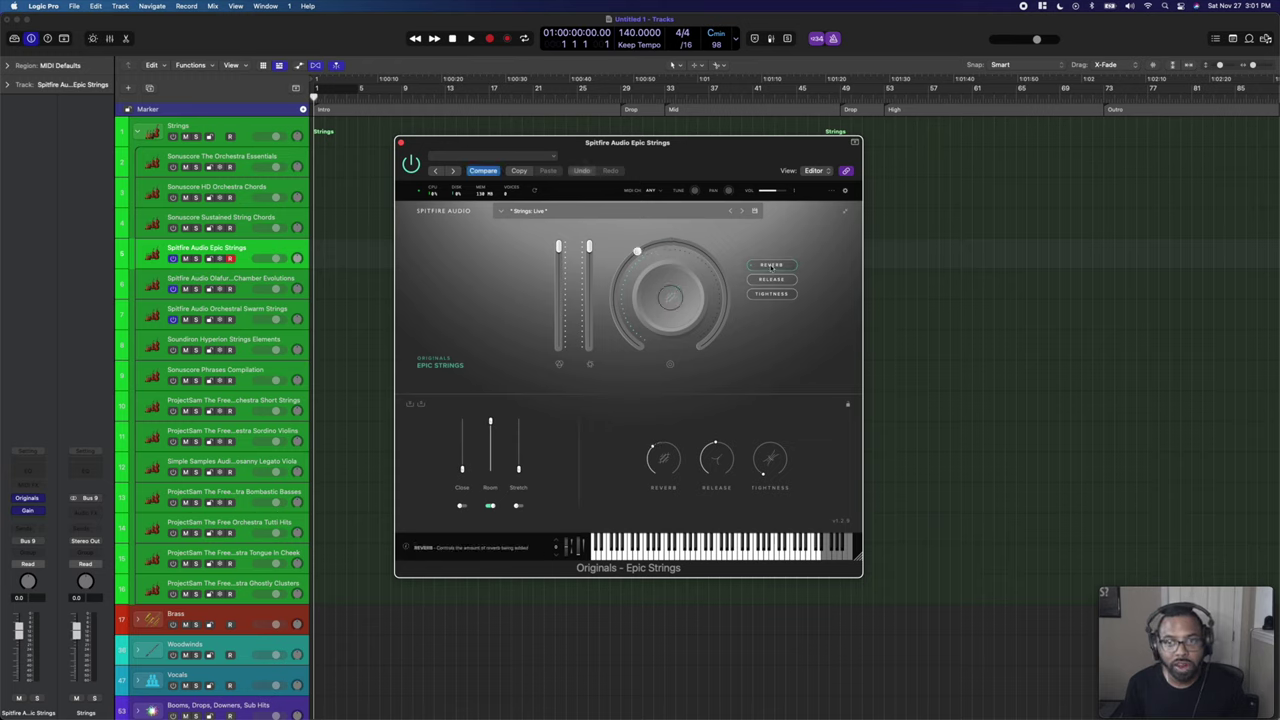
drag(645, 268, 697, 258)
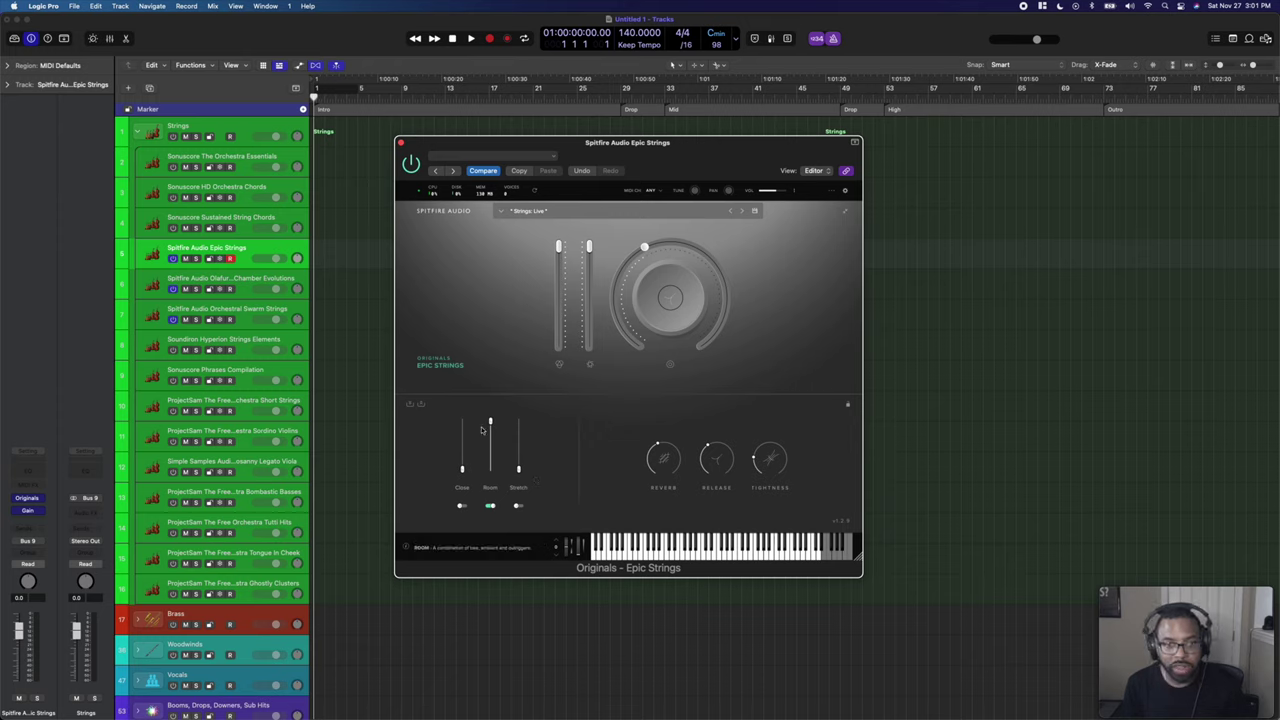
Blend the Close, Room and Stretch signals in Epic Strings and lower its expression and dynamics sliders.
drag(467, 476, 518, 460)
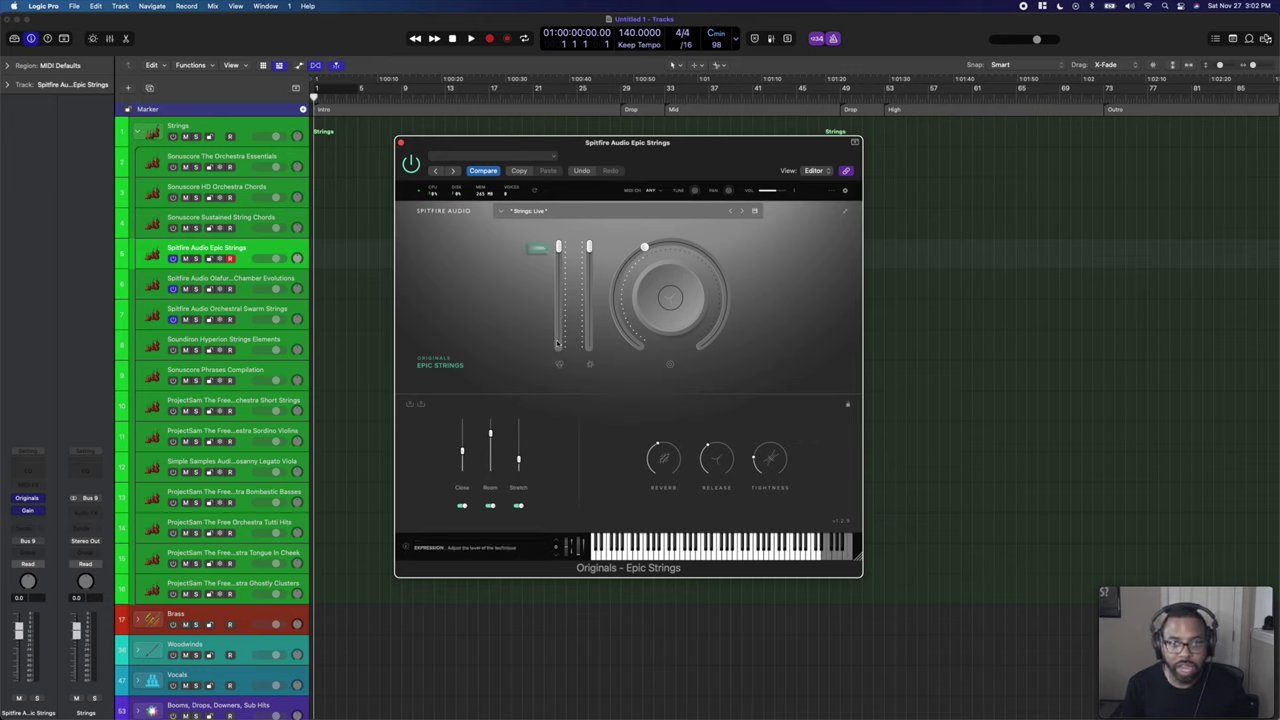
drag(589, 248, 589, 254)
drag(559, 251, 558, 286)
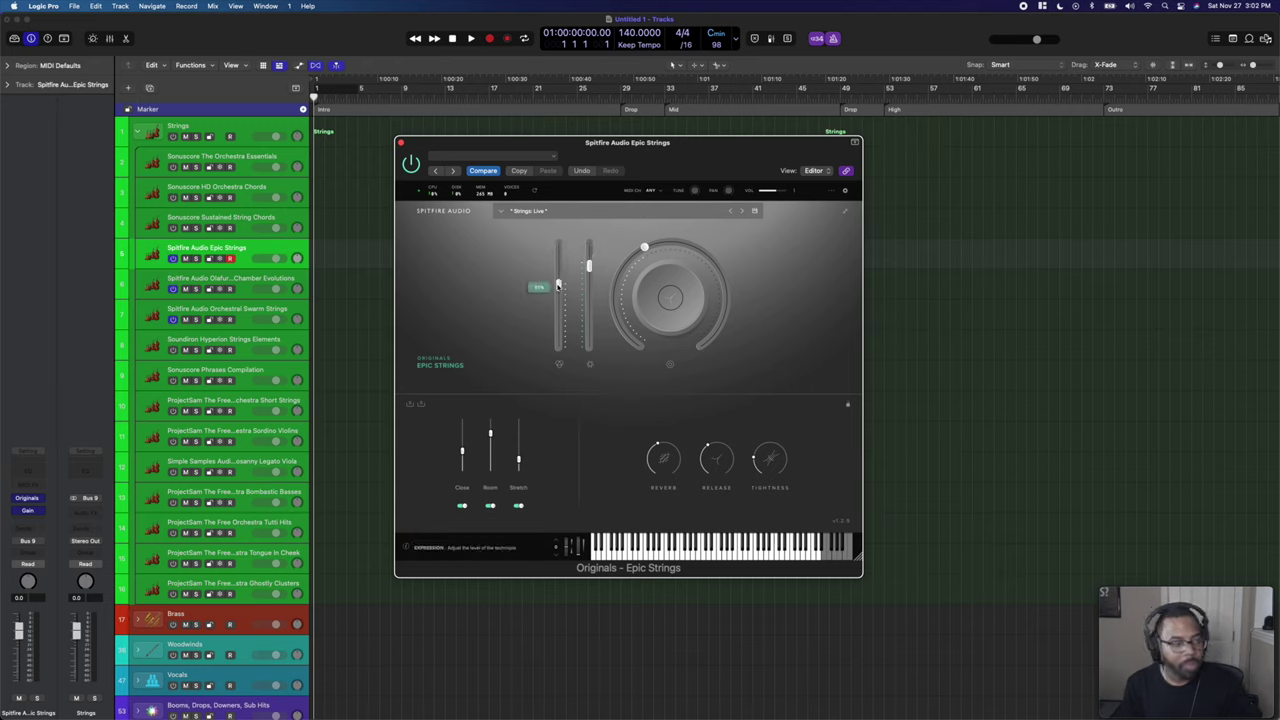
drag(588, 265, 559, 276)
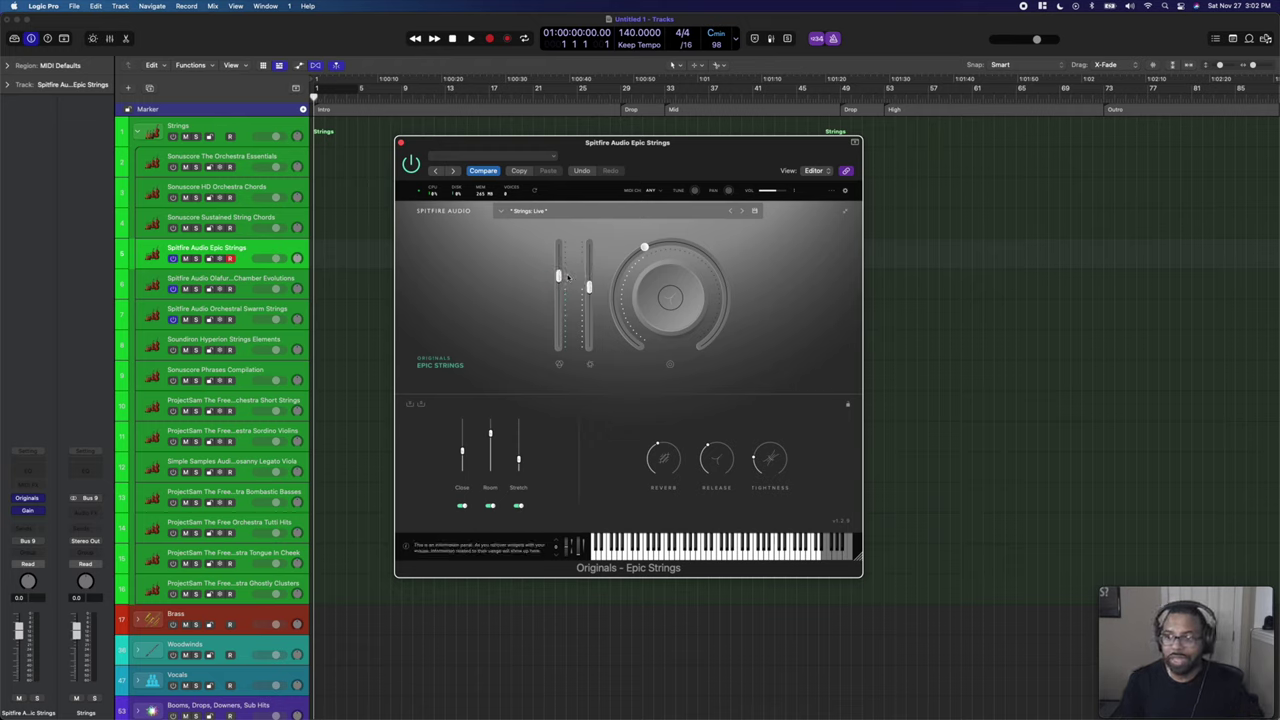
Show the Olafur Arnalds Chamber Evolutions instrument, adjust a Chamber Grid signal level and start MIDI CC learning for Dynamics.
click(244, 283)
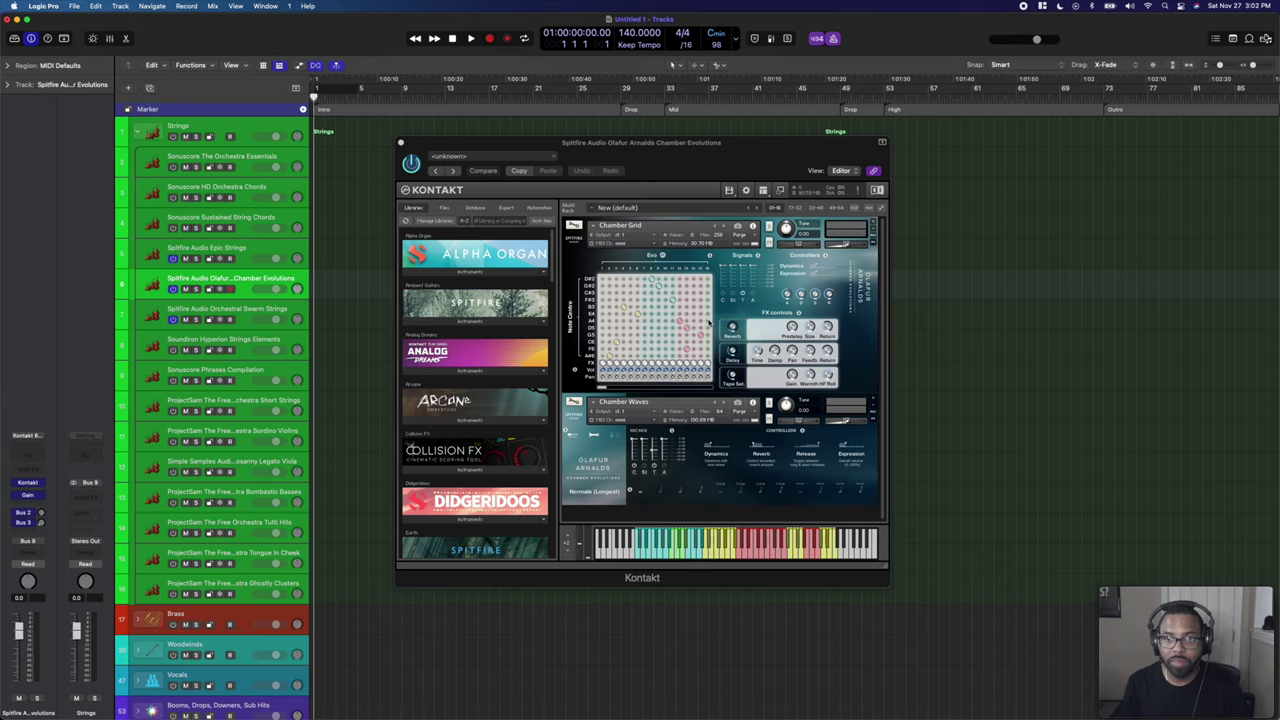
click(726, 297)
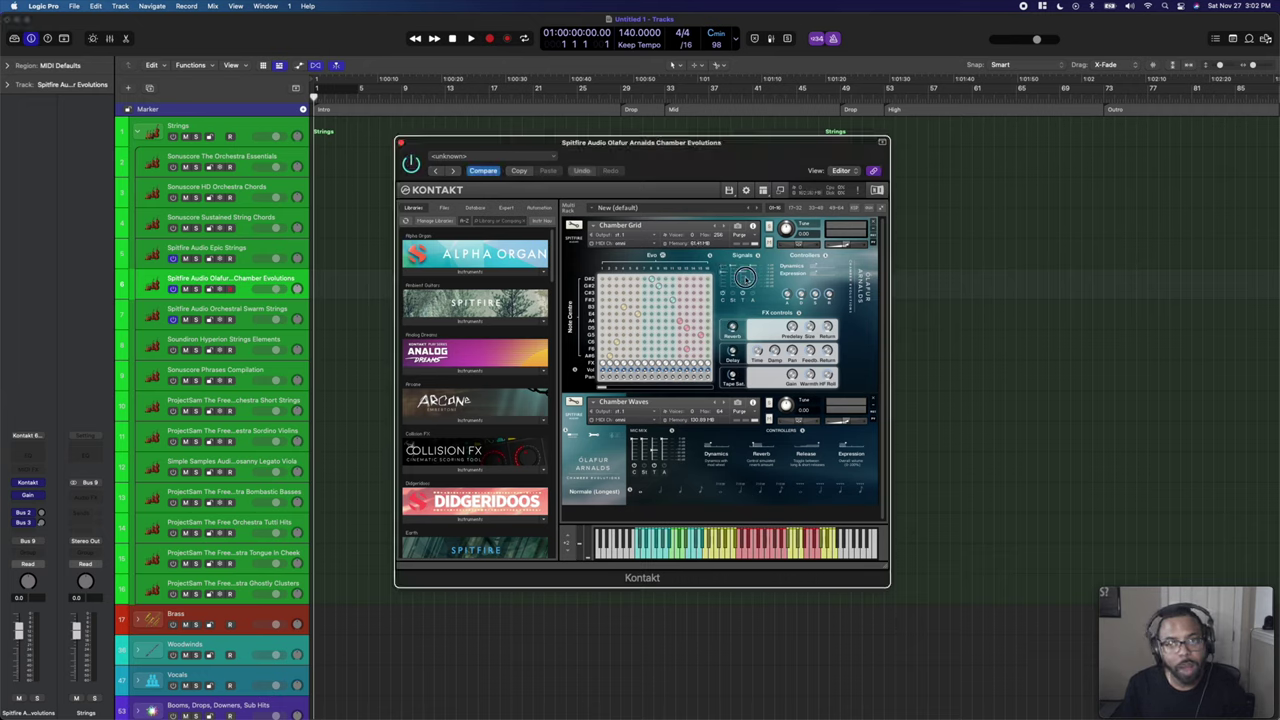
right_click(813, 266)
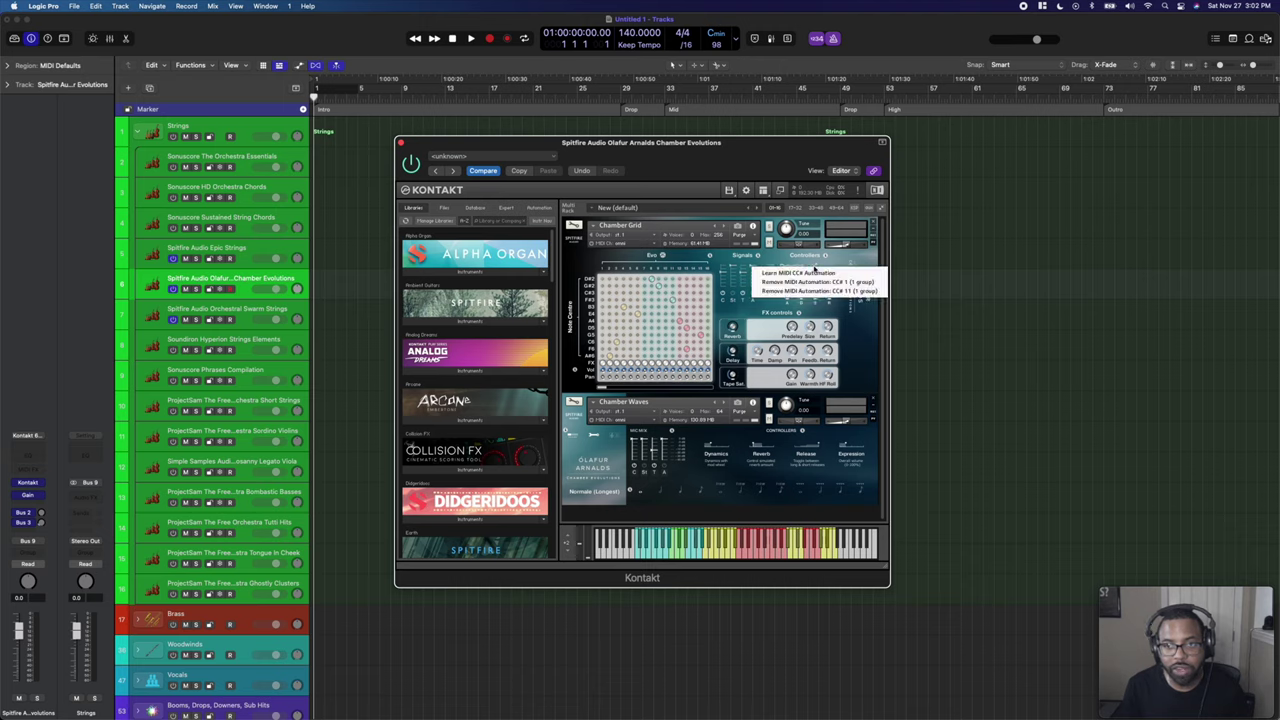
click(820, 272)
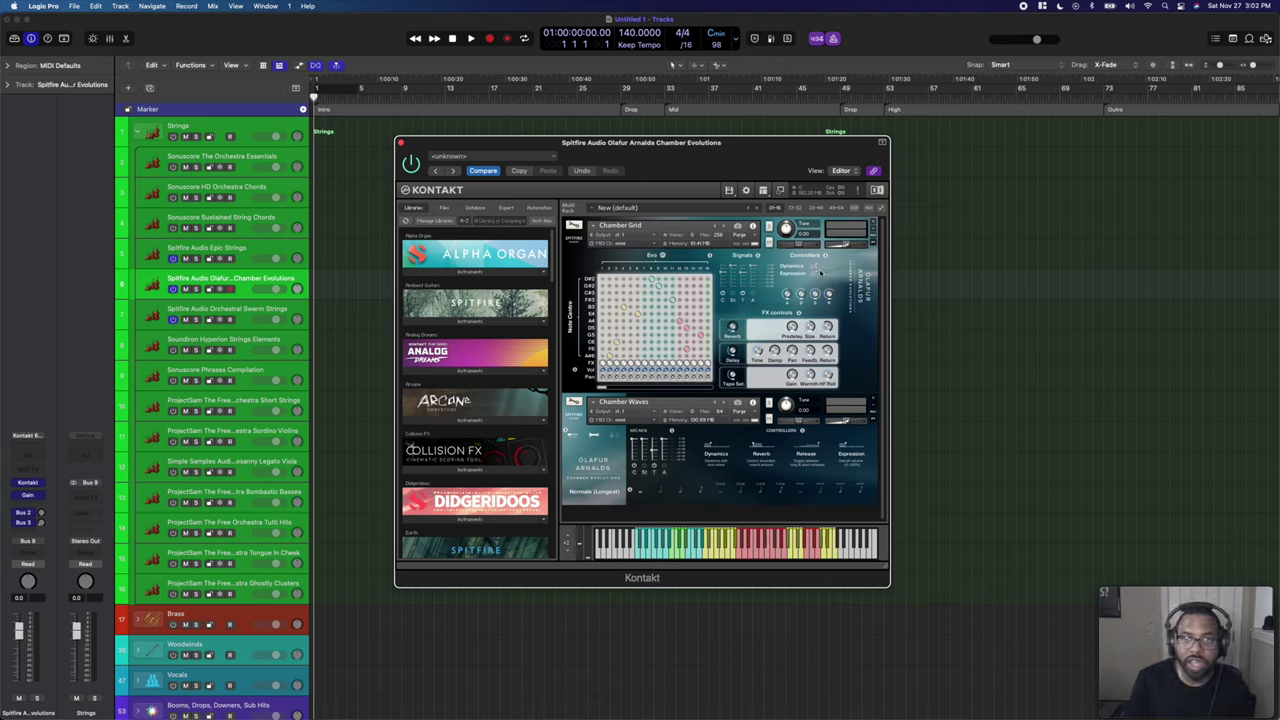
Randomise the Chamber Grid evolutions using the Randomise with any option.
mouse_move(820, 272)
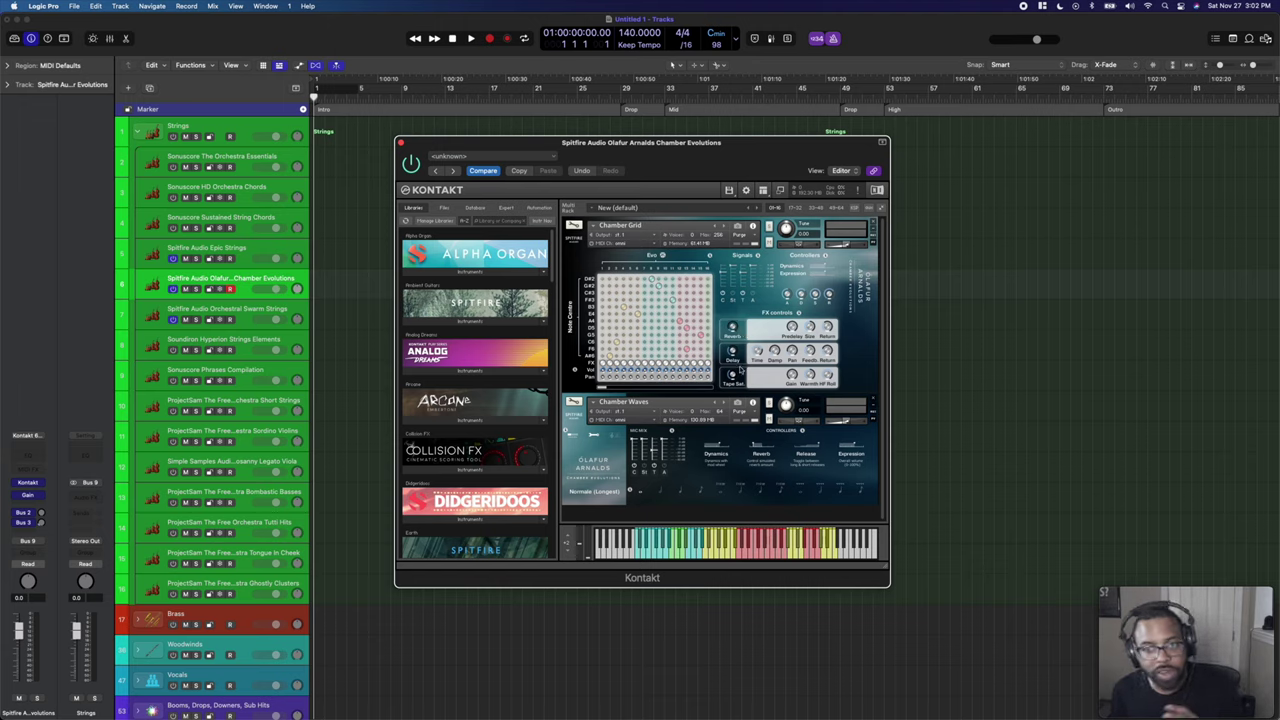
click(661, 256)
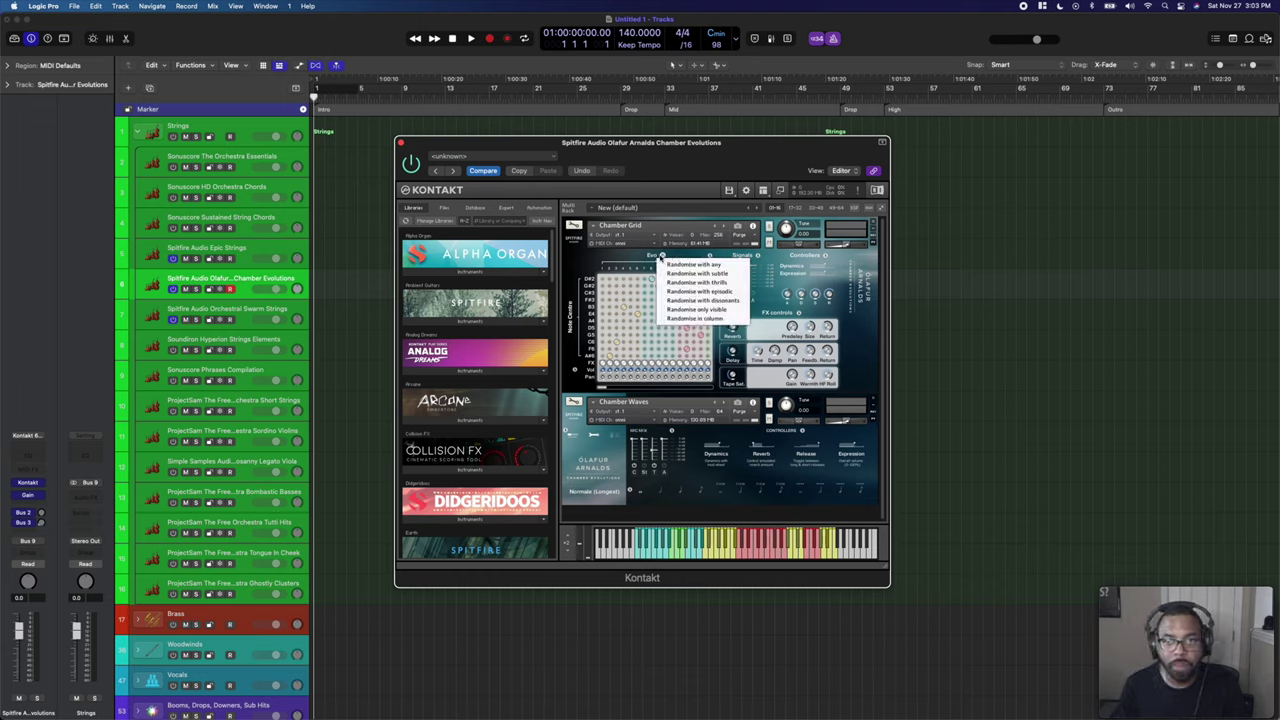
click(683, 264)
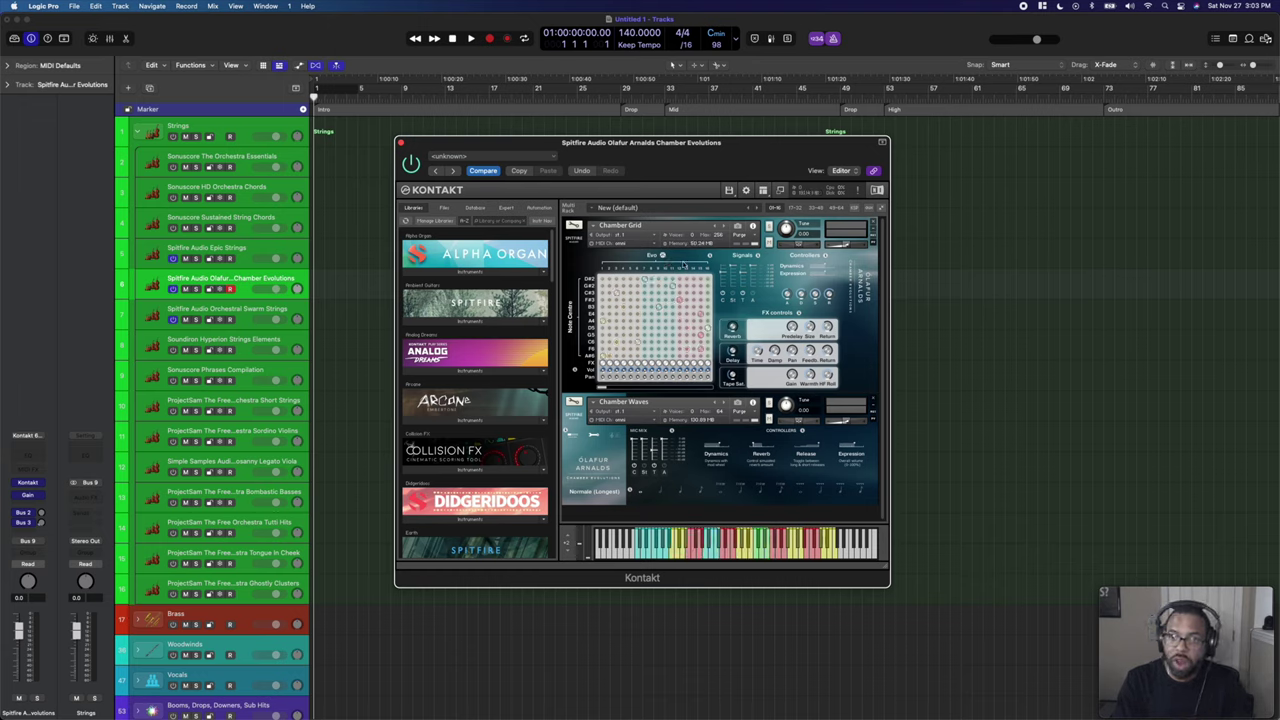
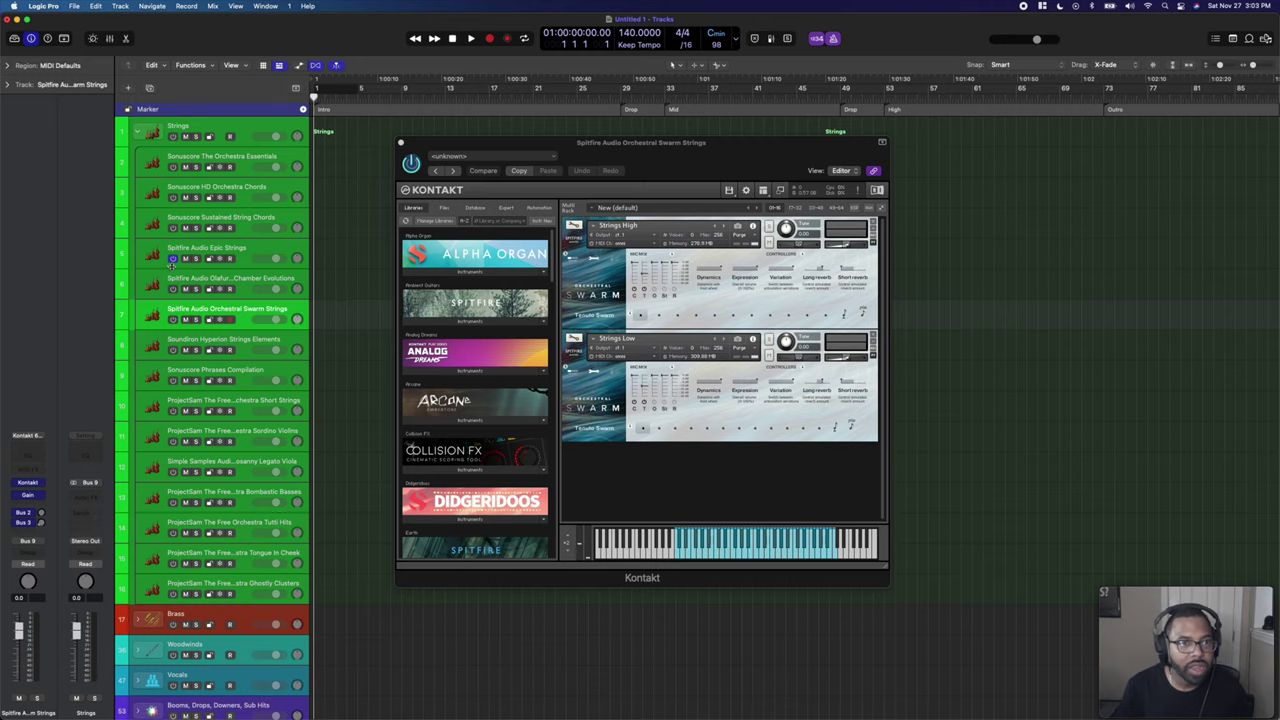
Show the Soundiron Hyperion Strings Elements instrument and move its Swell knob.
click(239, 337)
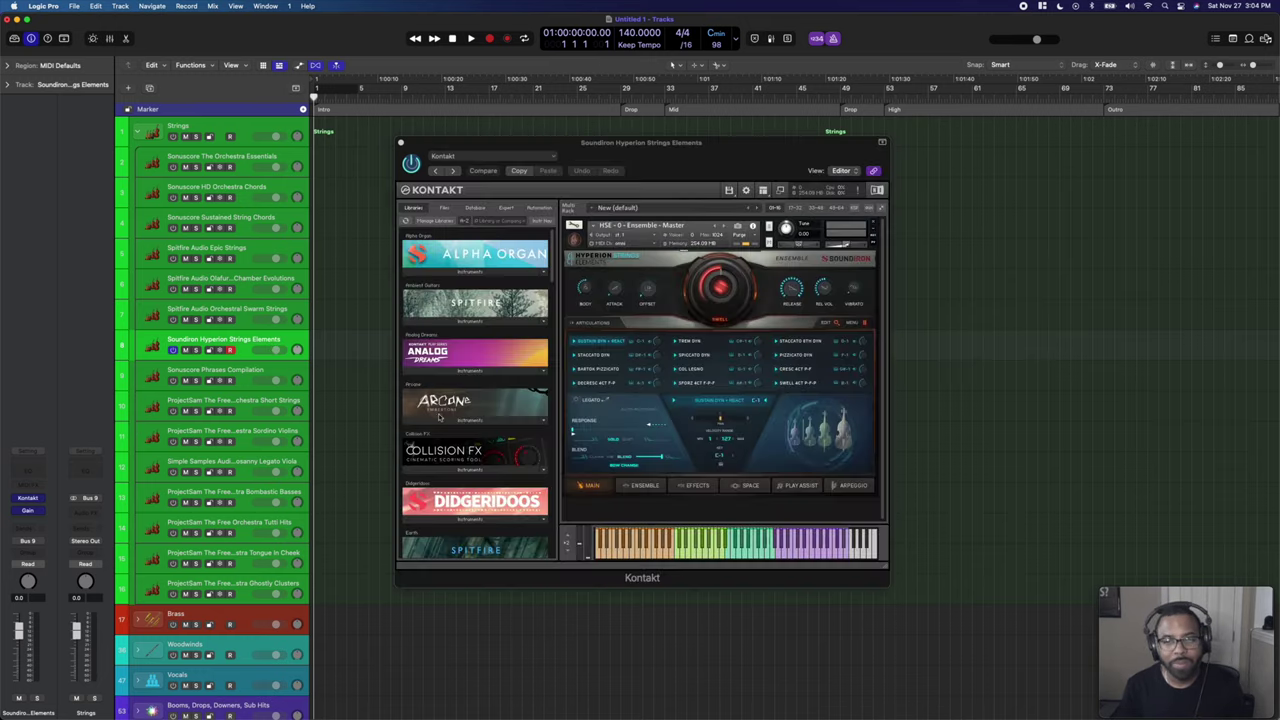
click(697, 290)
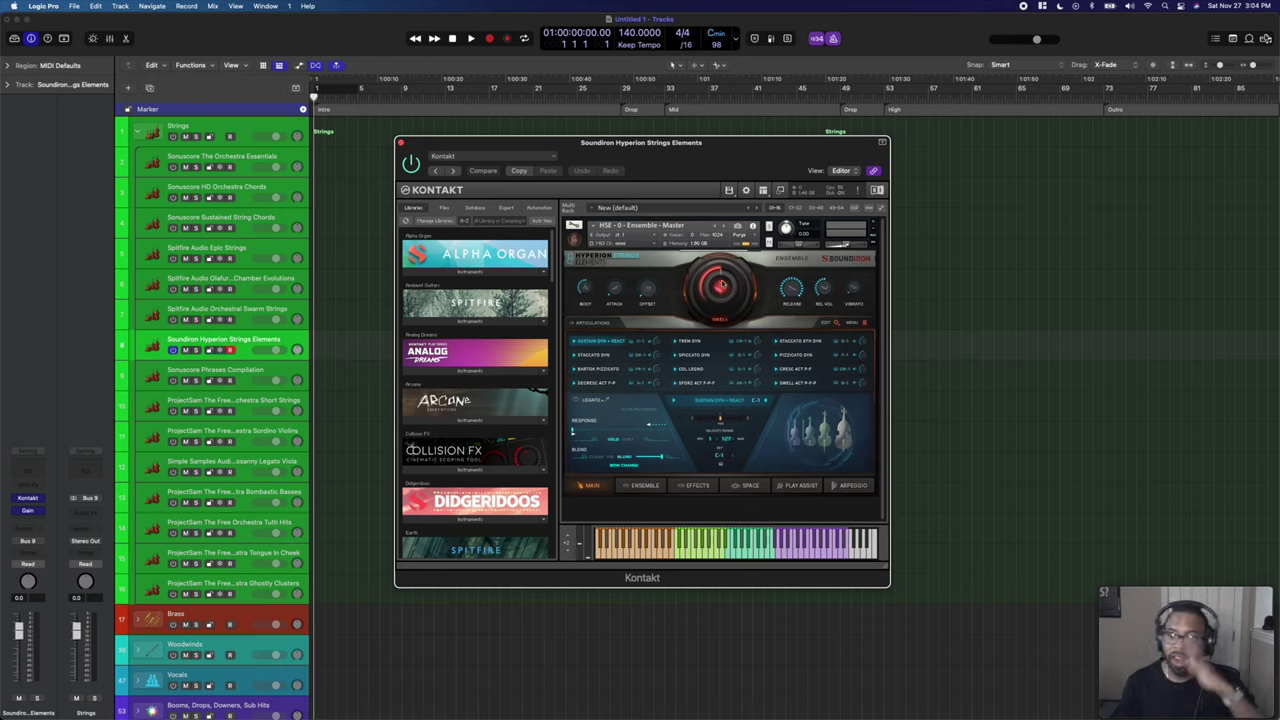
drag(720, 285, 720, 344)
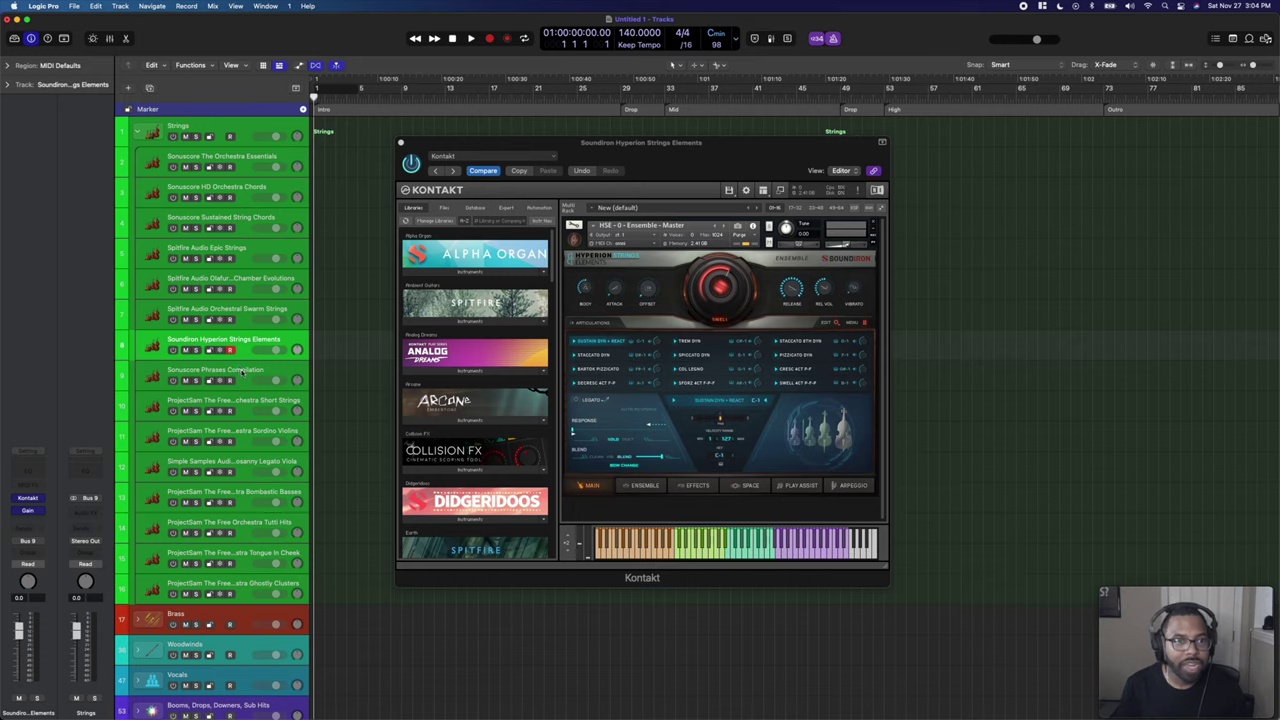
Show the Sonuscore Phrases Compilation instrument, set its tuning to 2.00 and reduce the speed of An Old Culture Arises.
click(240, 373)
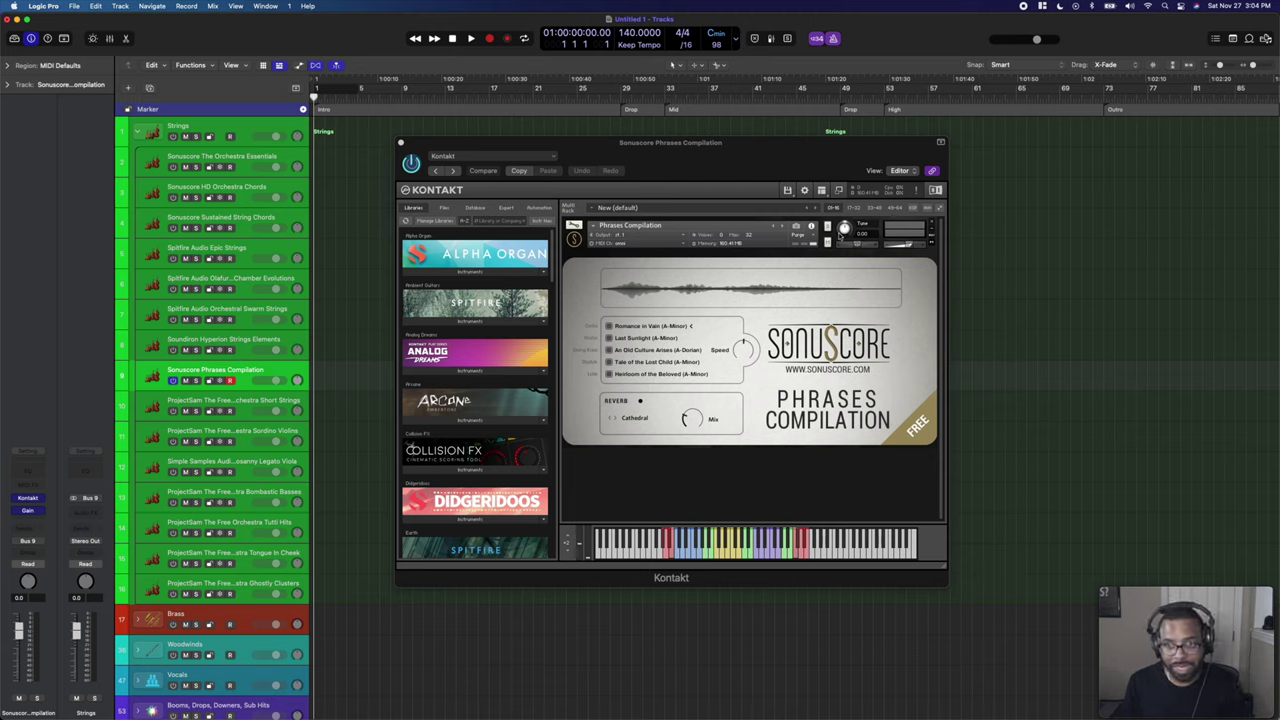
drag(845, 229, 845, 228)
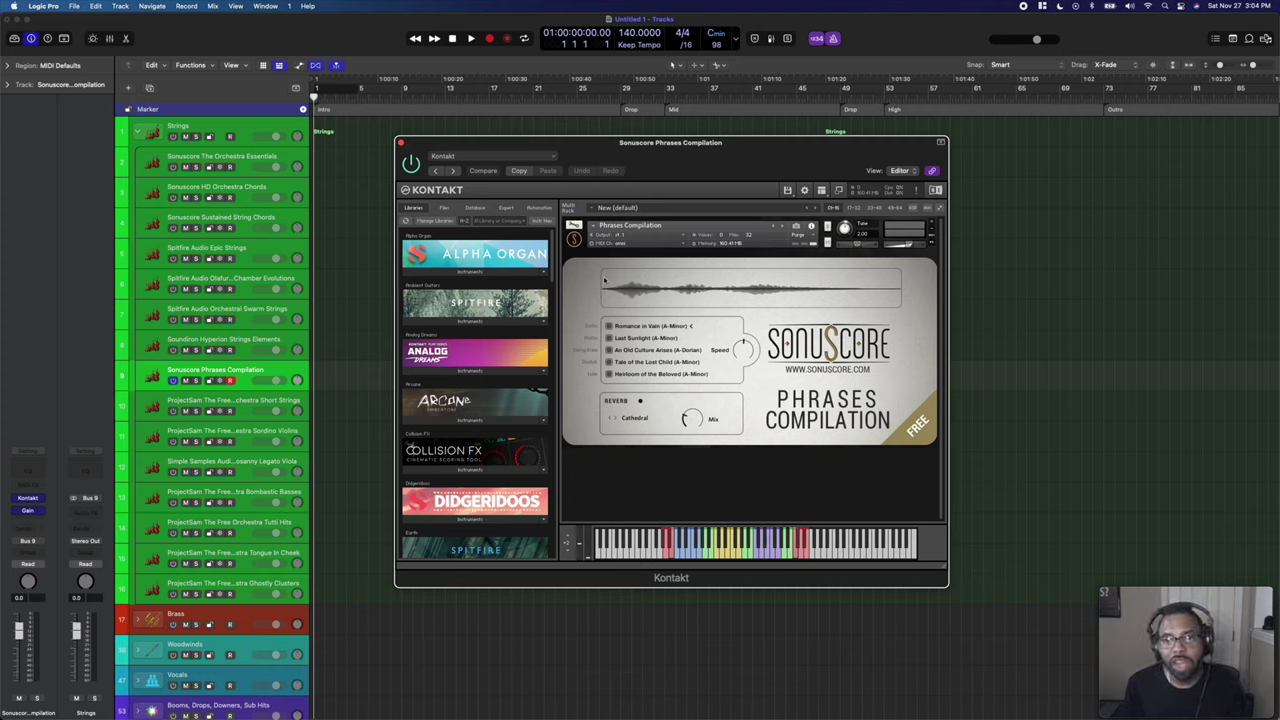
drag(737, 352, 661, 368)
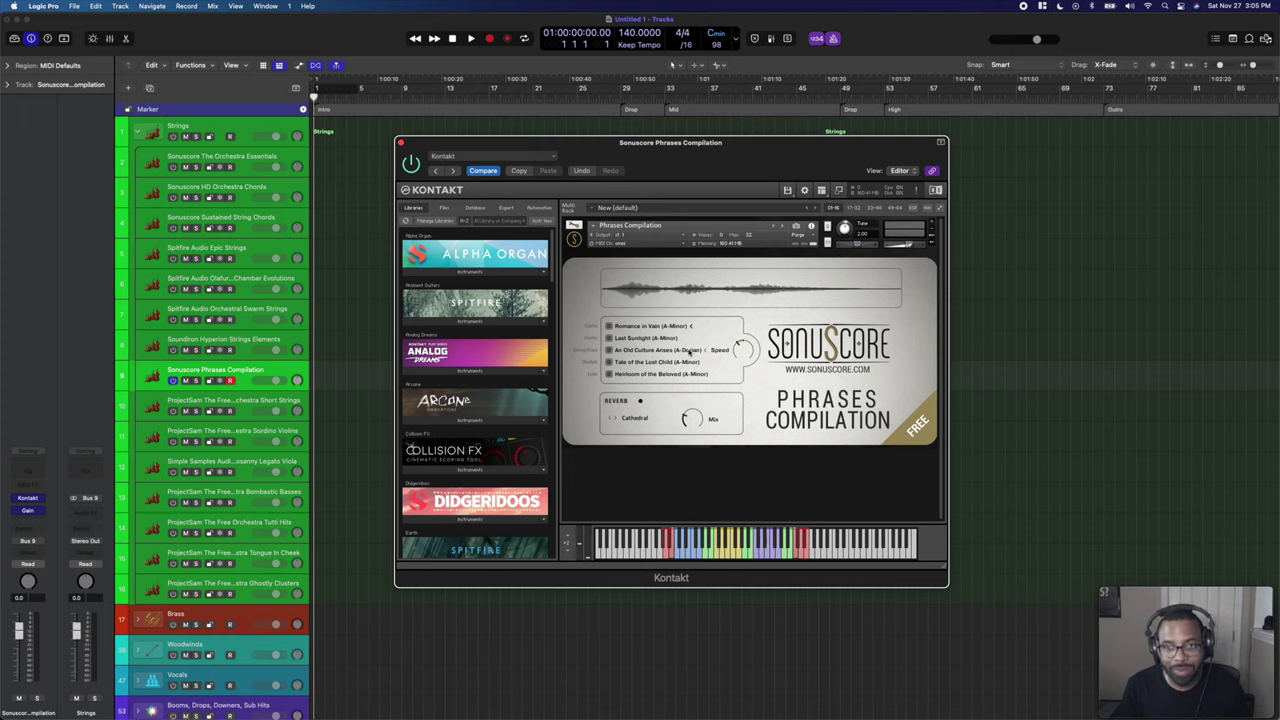
Look through the reverb types in Phrases Compilation and try the reverb Mix knob.
click(634, 418)
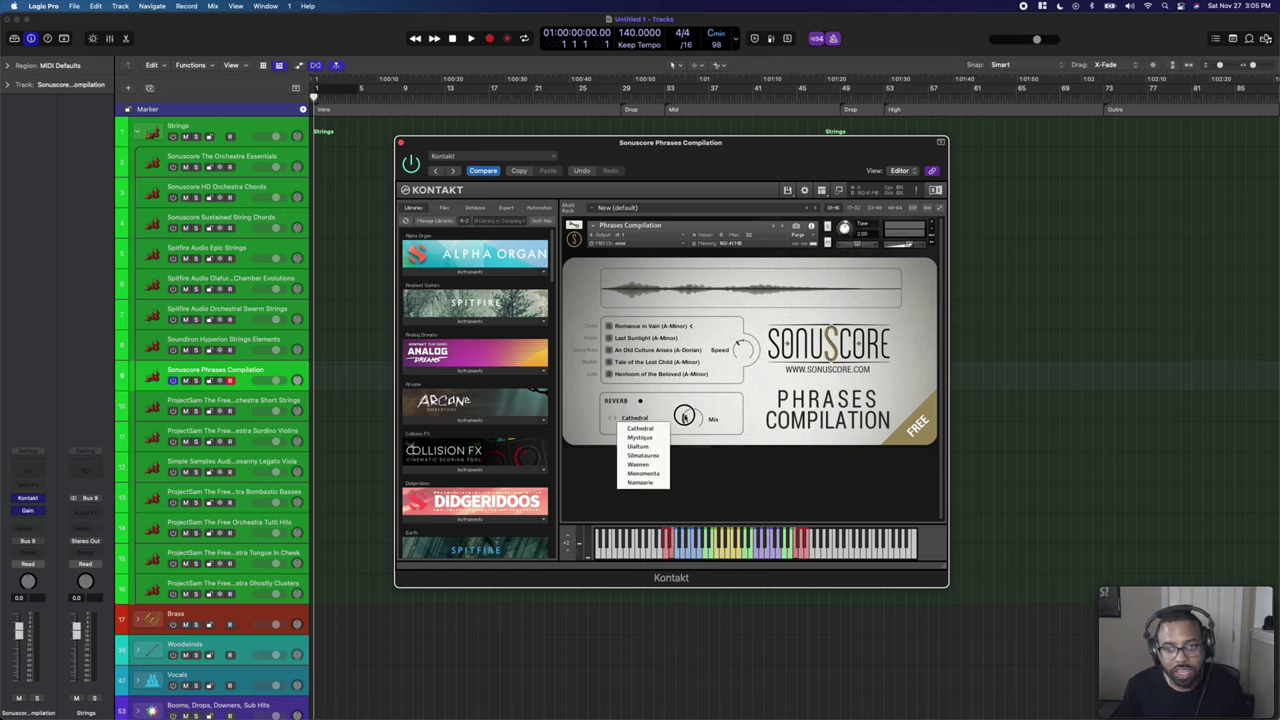
click(688, 422)
drag(688, 423, 692, 416)
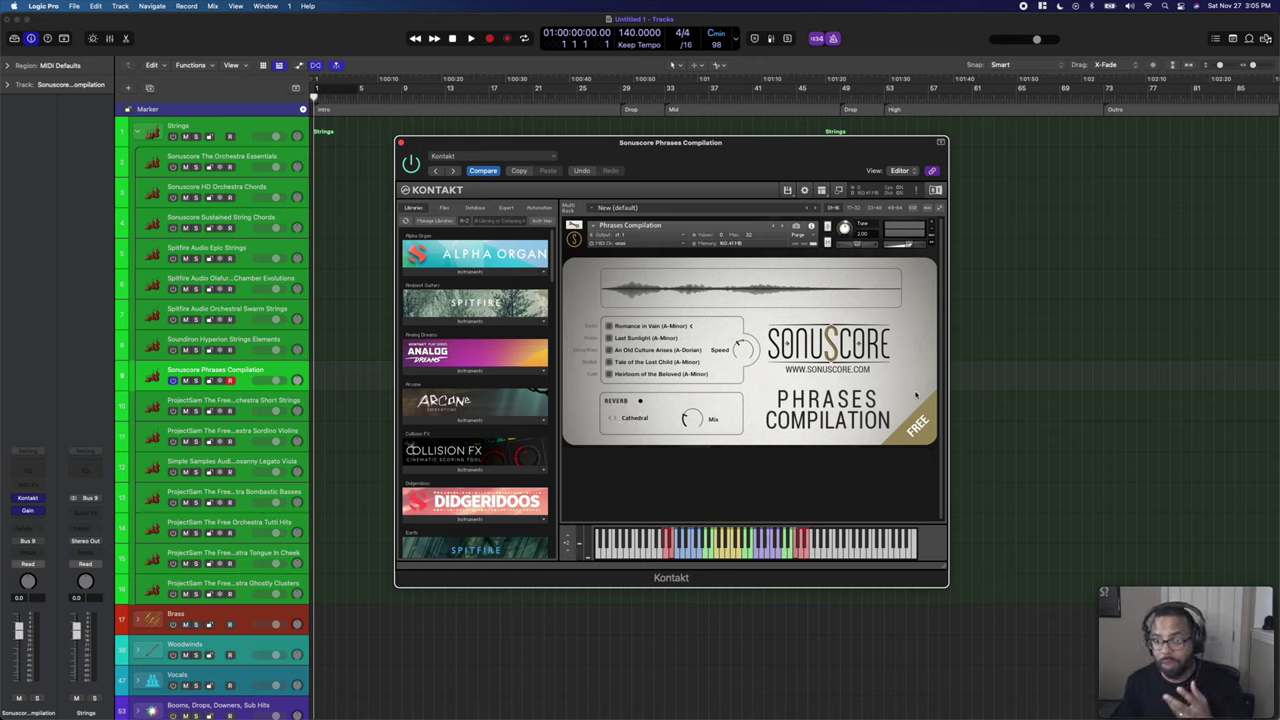
Power on the six ProjectSam The Free Orchestra tracks in the Strings stack, skipping the Simple Samples viola, and show Short Strings.
click(239, 401)
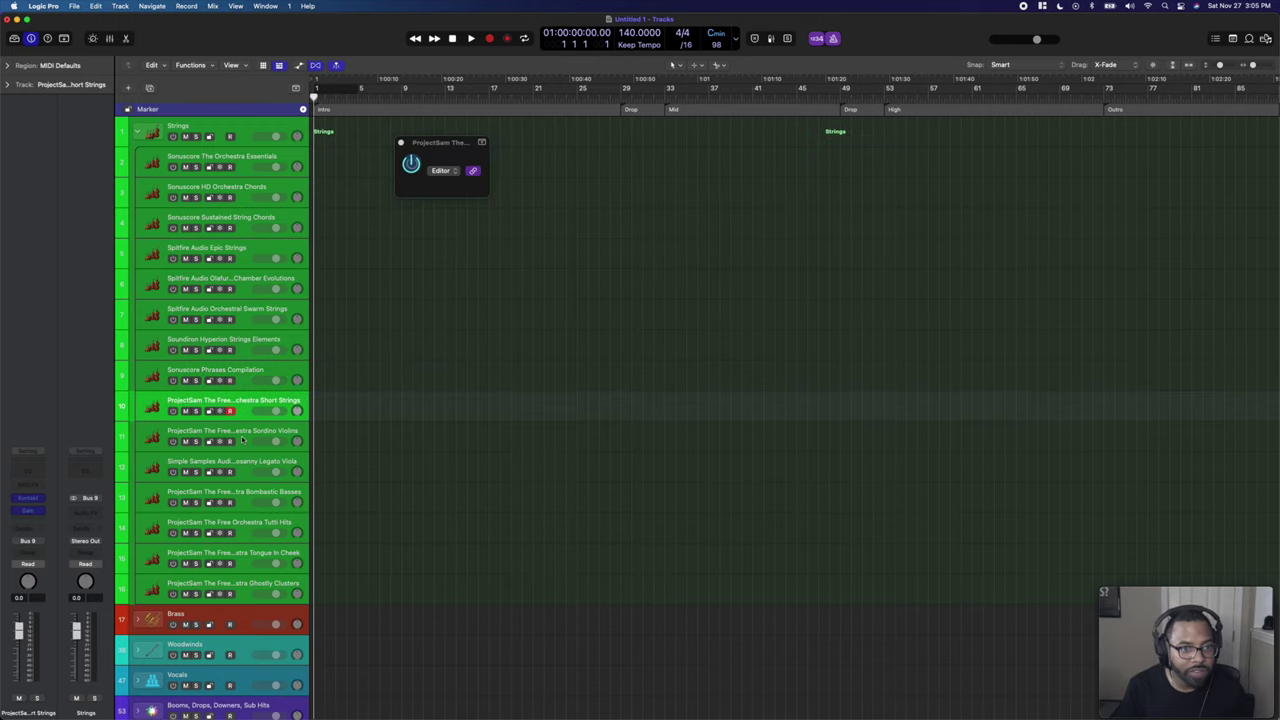
shift+click(244, 440)
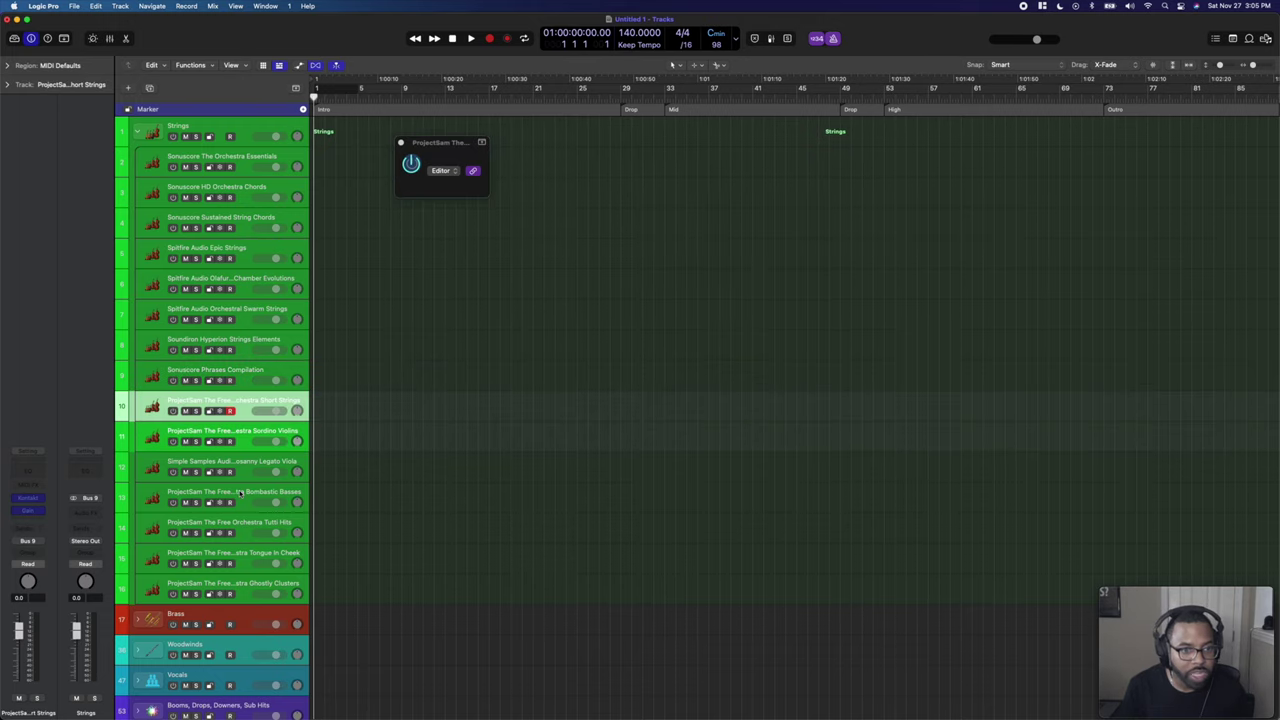
shift+click(243, 498)
shift+click(239, 530)
shift+click(245, 557)
shift+click(244, 586)
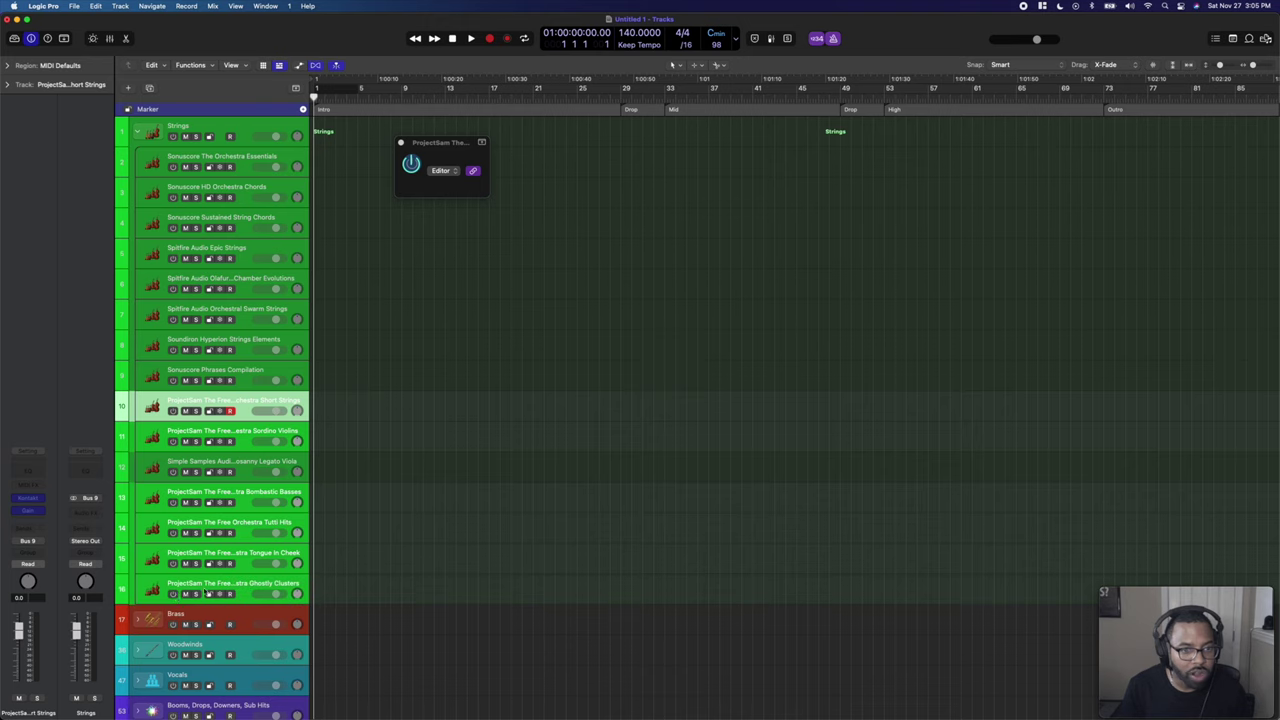
click(238, 398)
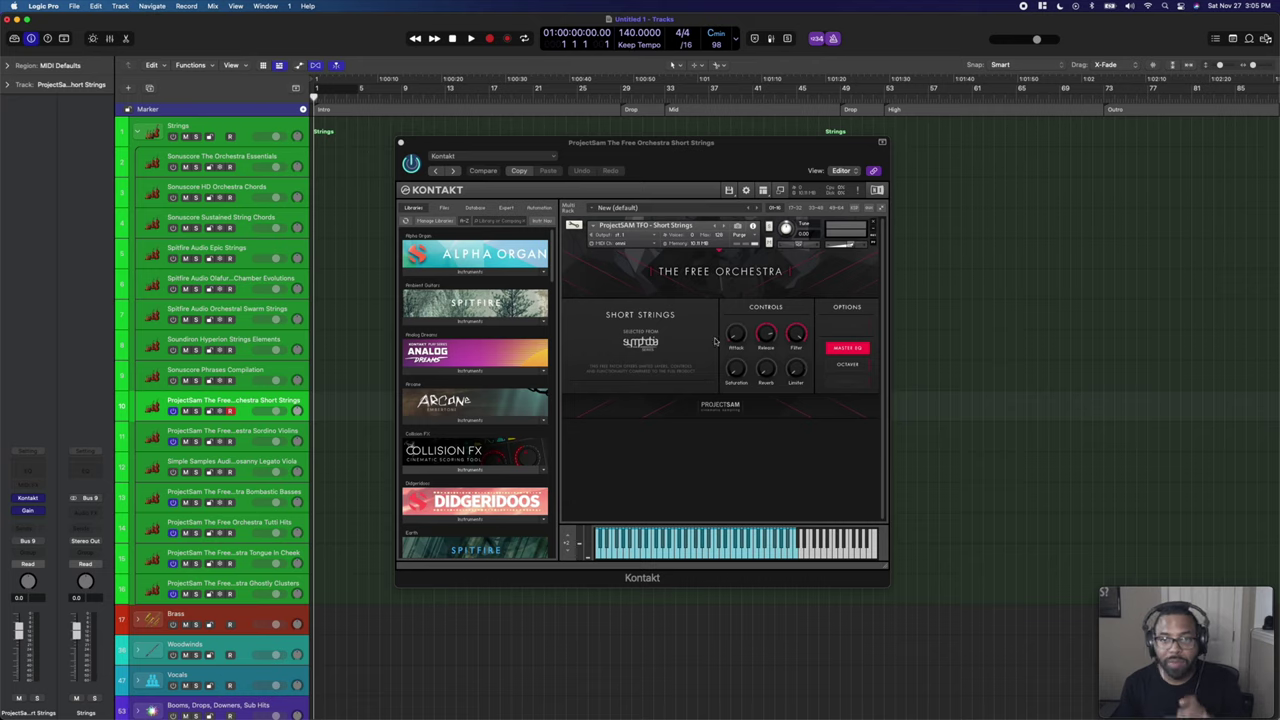
Show the Free Orchestra Sordino Violins, Bombastic Basses, Tutti Hits, Tongue in Cheek and Ghostly Clusters instruments one after another.
click(243, 432)
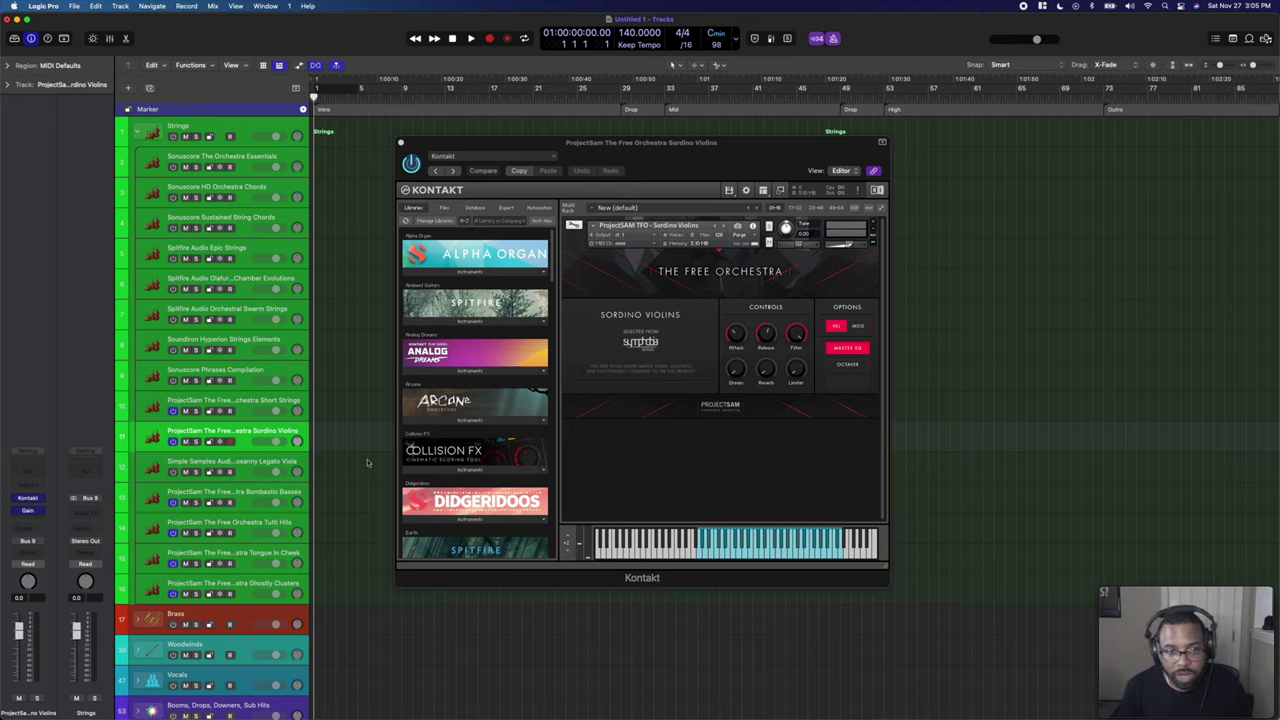
click(244, 497)
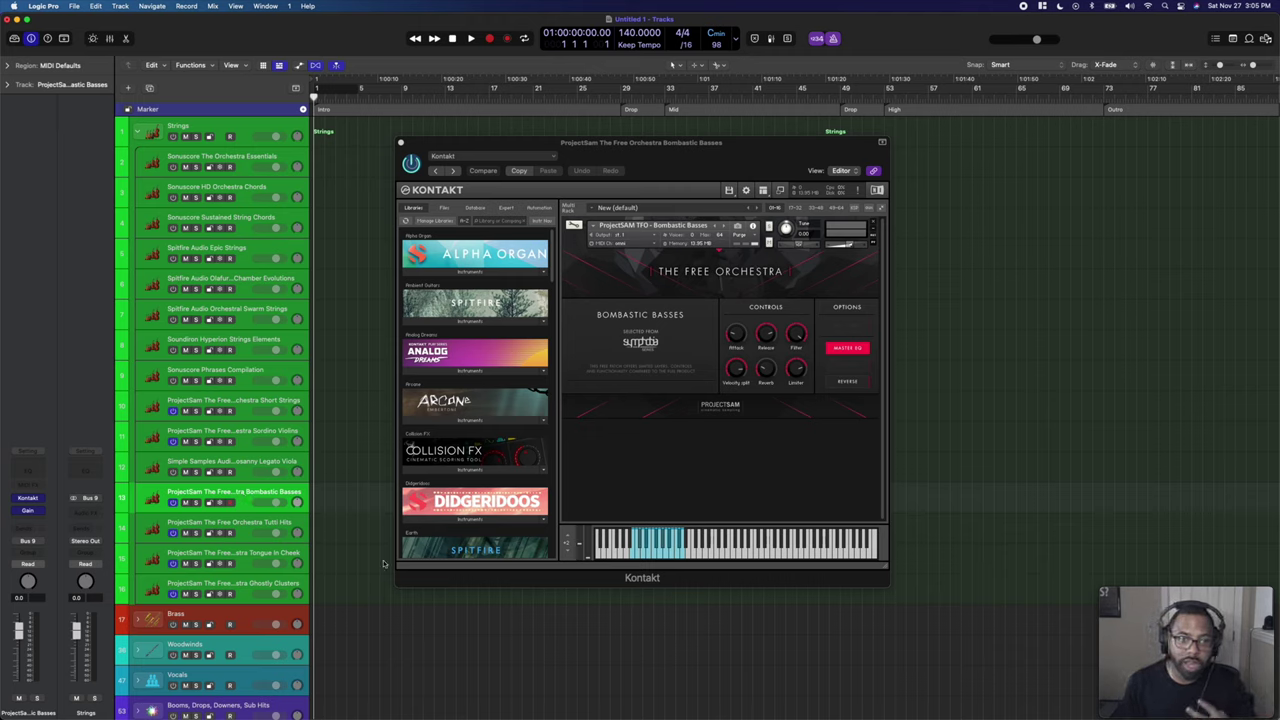
click(248, 522)
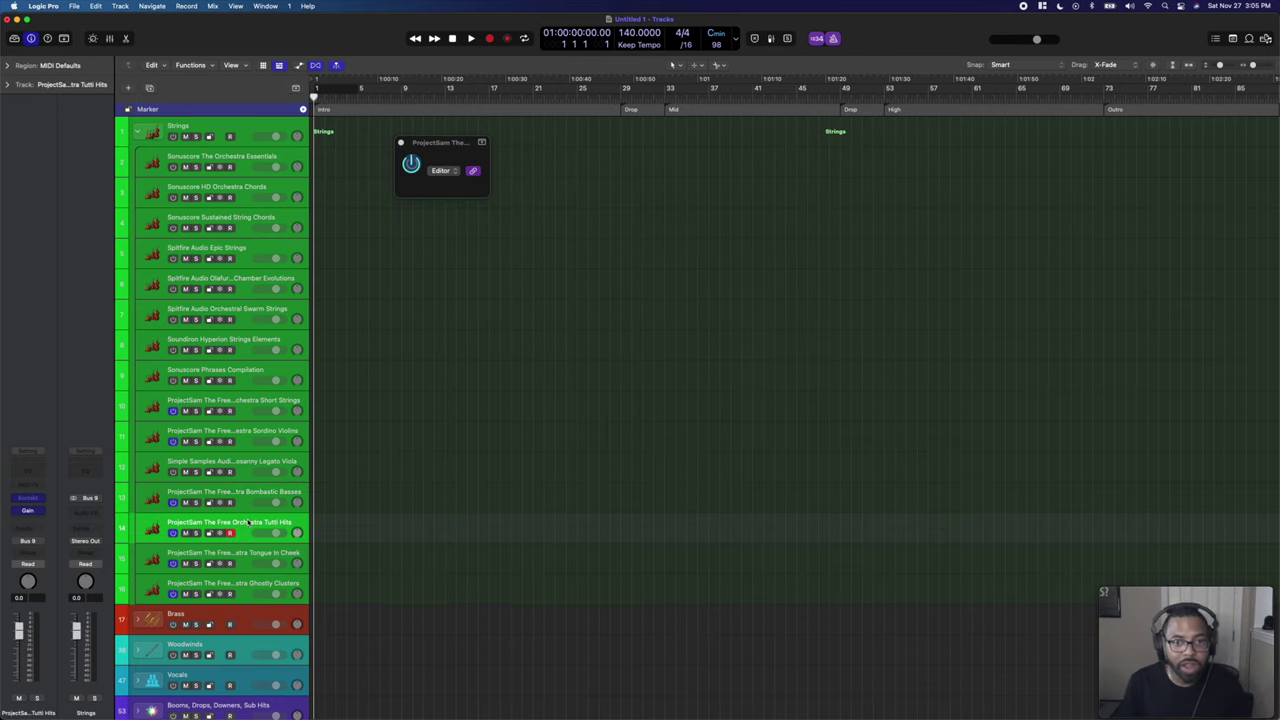
key(Down)
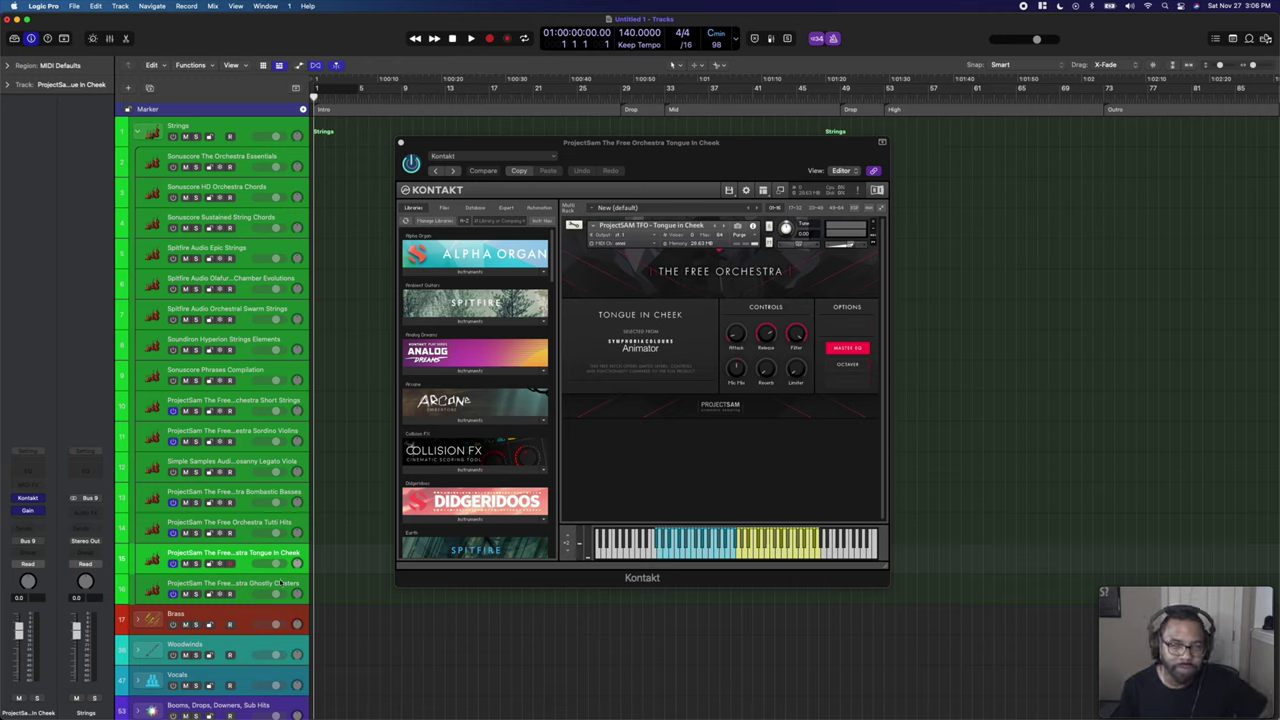
click(241, 584)
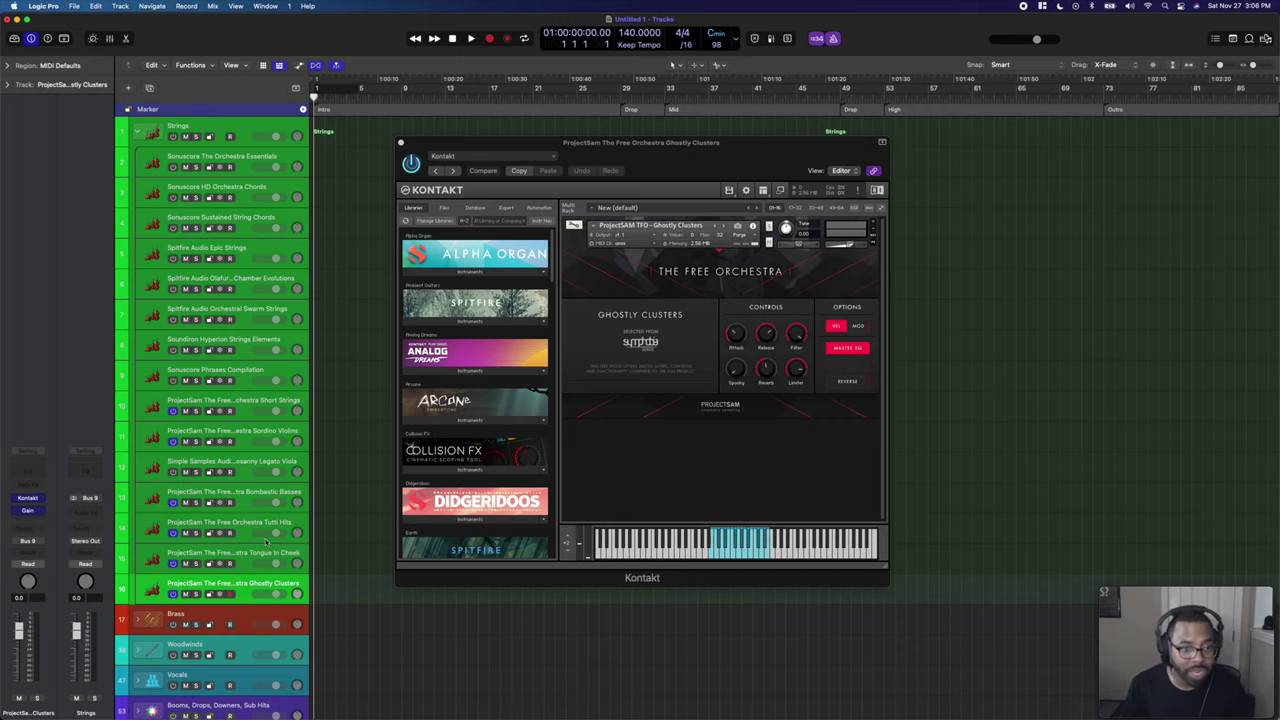
Examine the BBC SO Discover Tuba instrument in the Brass stack, including its orchestra seating map and its articulations.
click(234, 125)
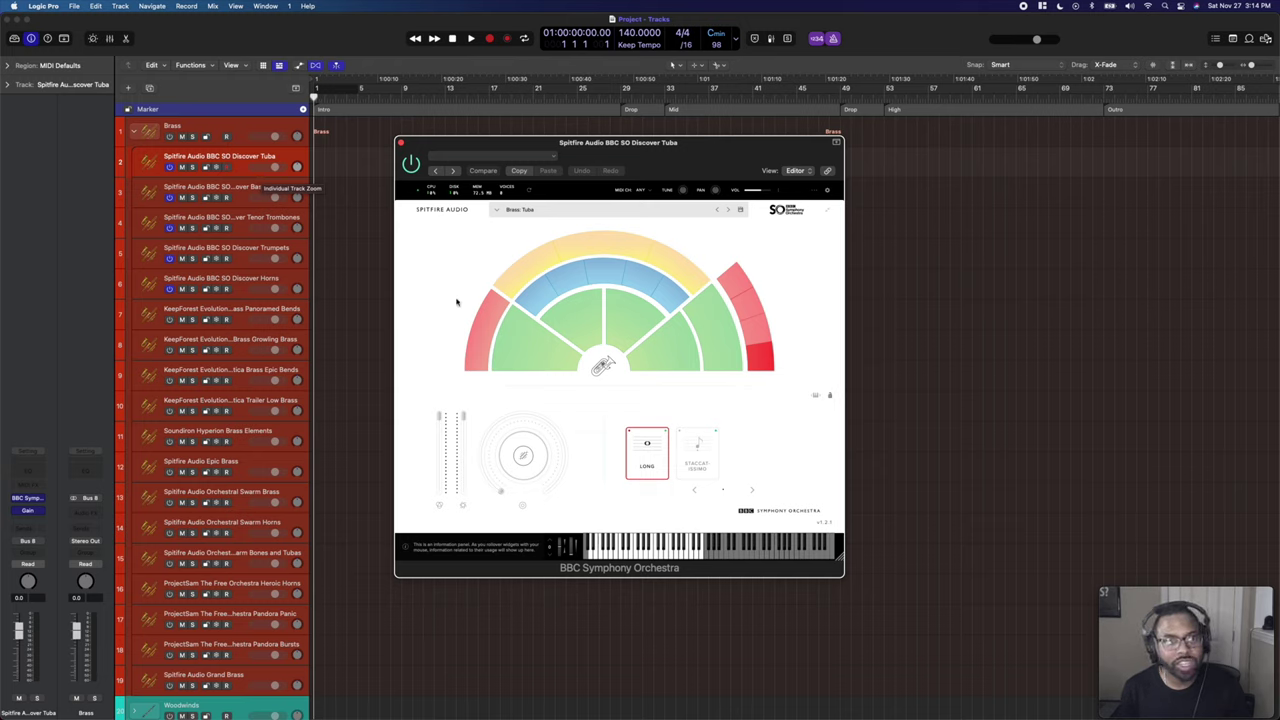
mouse_move(474, 343)
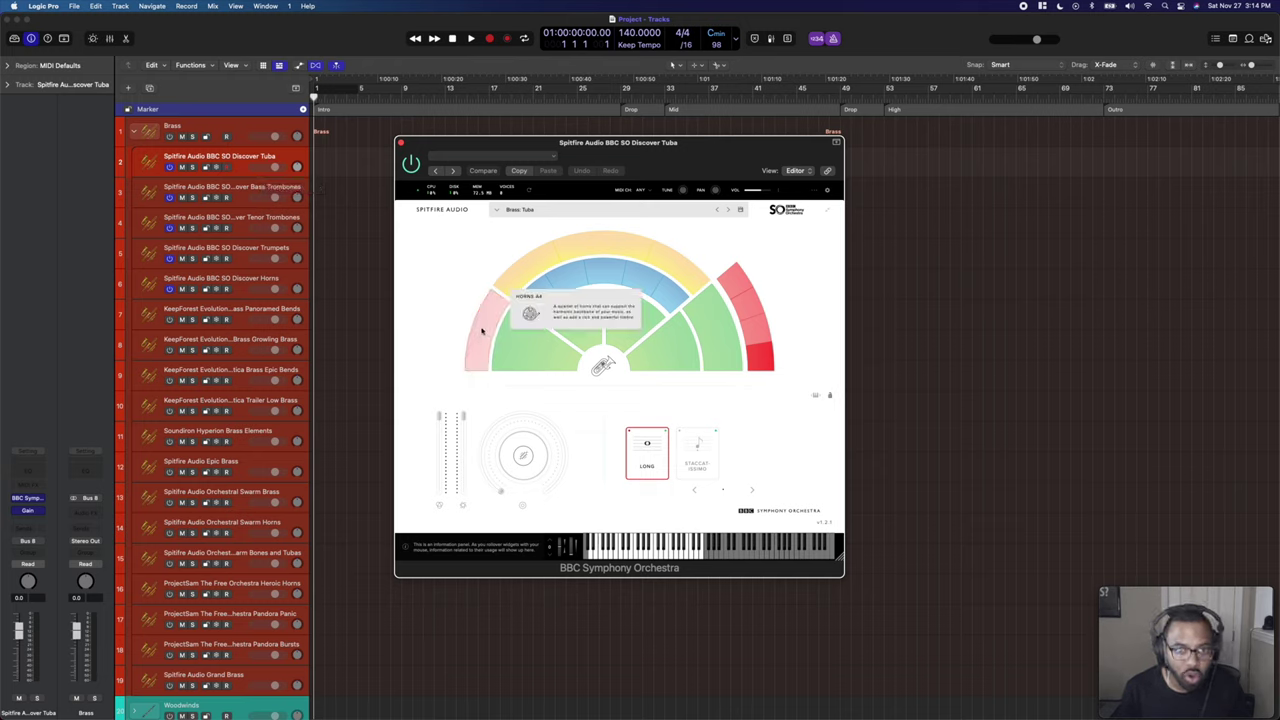
mouse_move(737, 281)
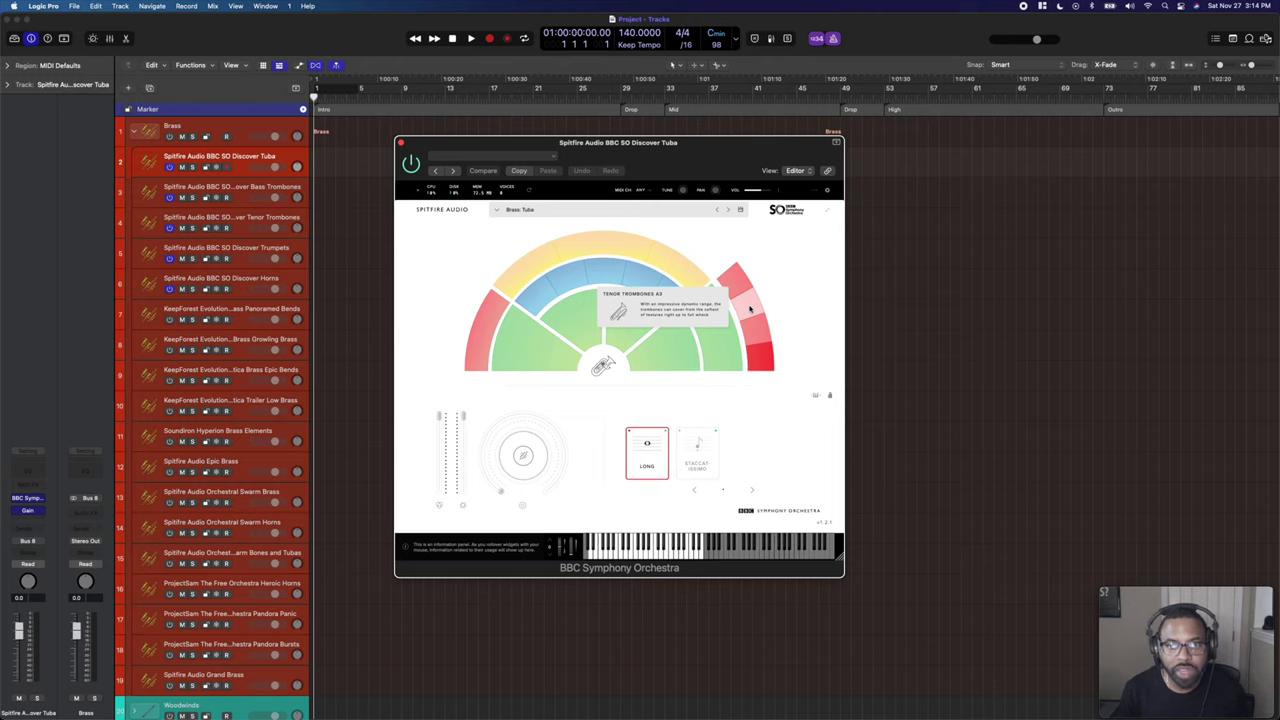
mouse_move(765, 364)
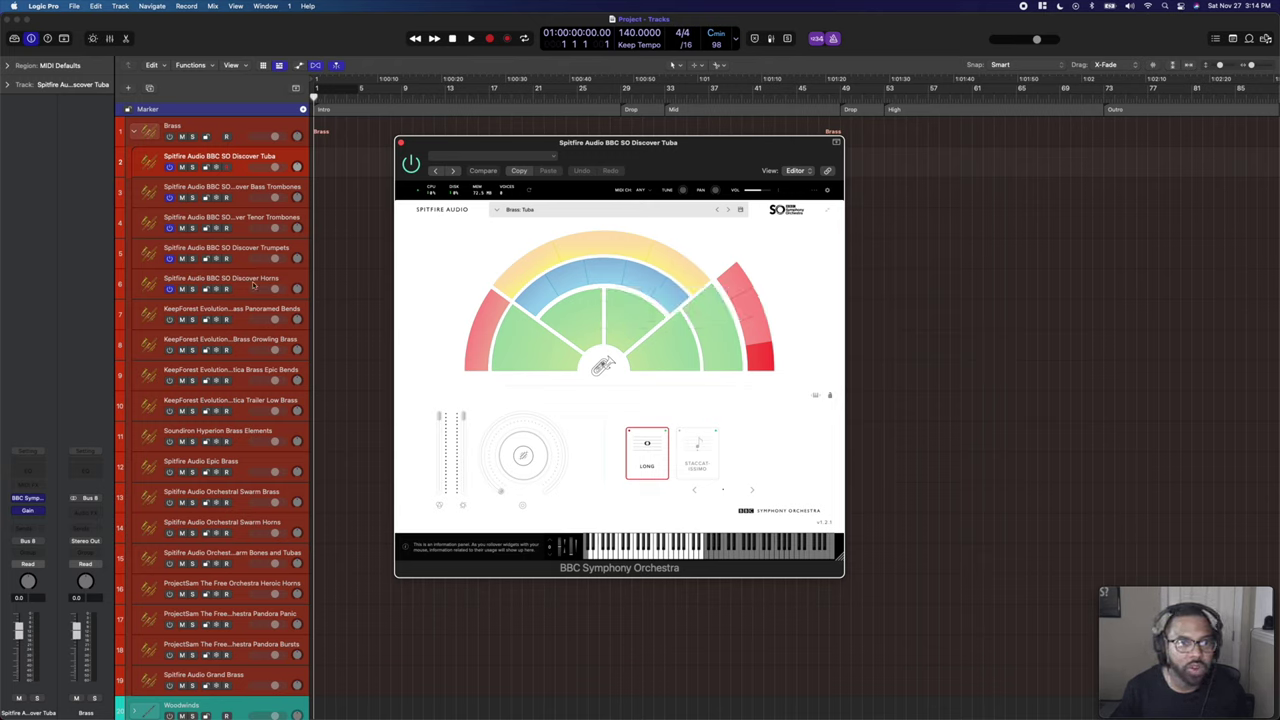
mouse_move(555, 289)
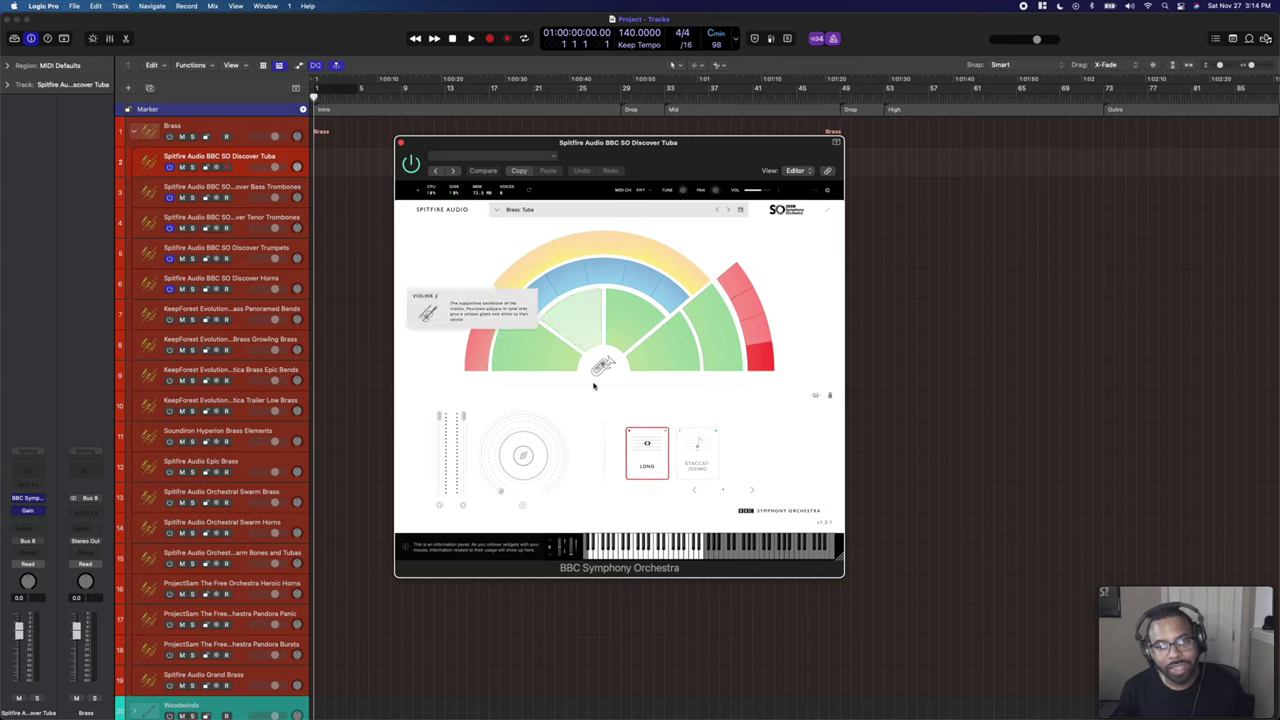
click(706, 454)
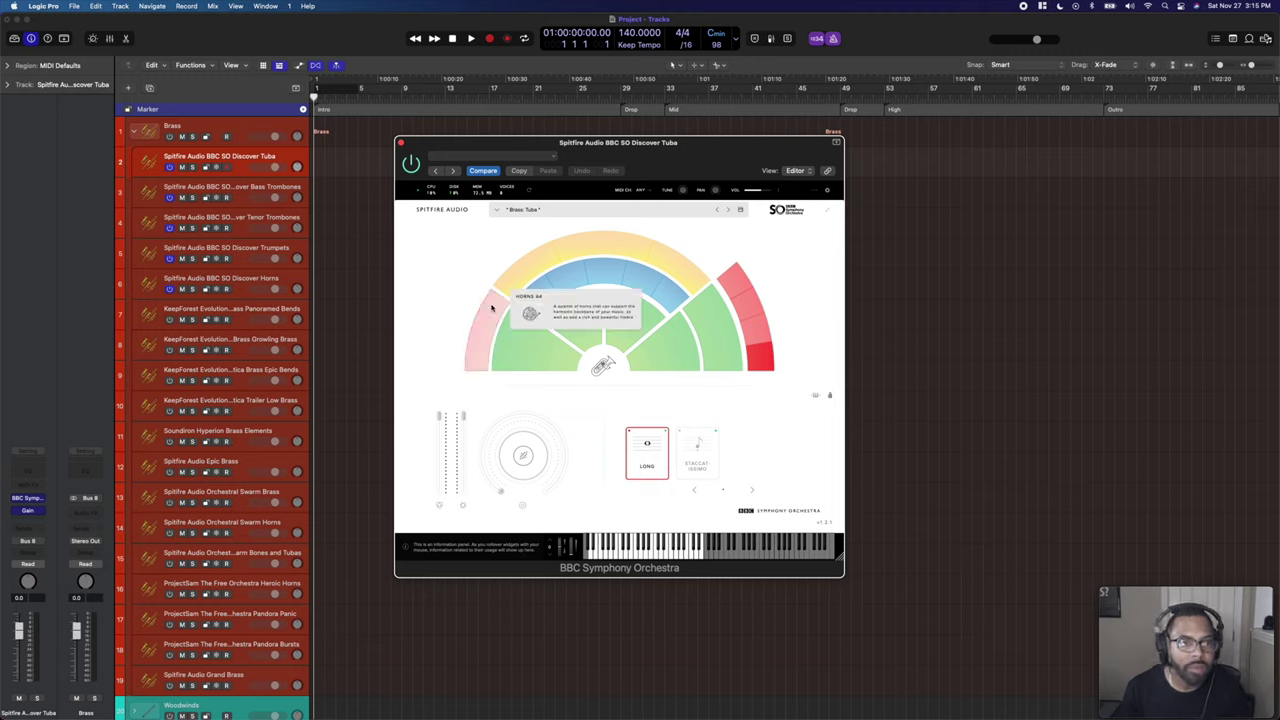
mouse_move(545, 268)
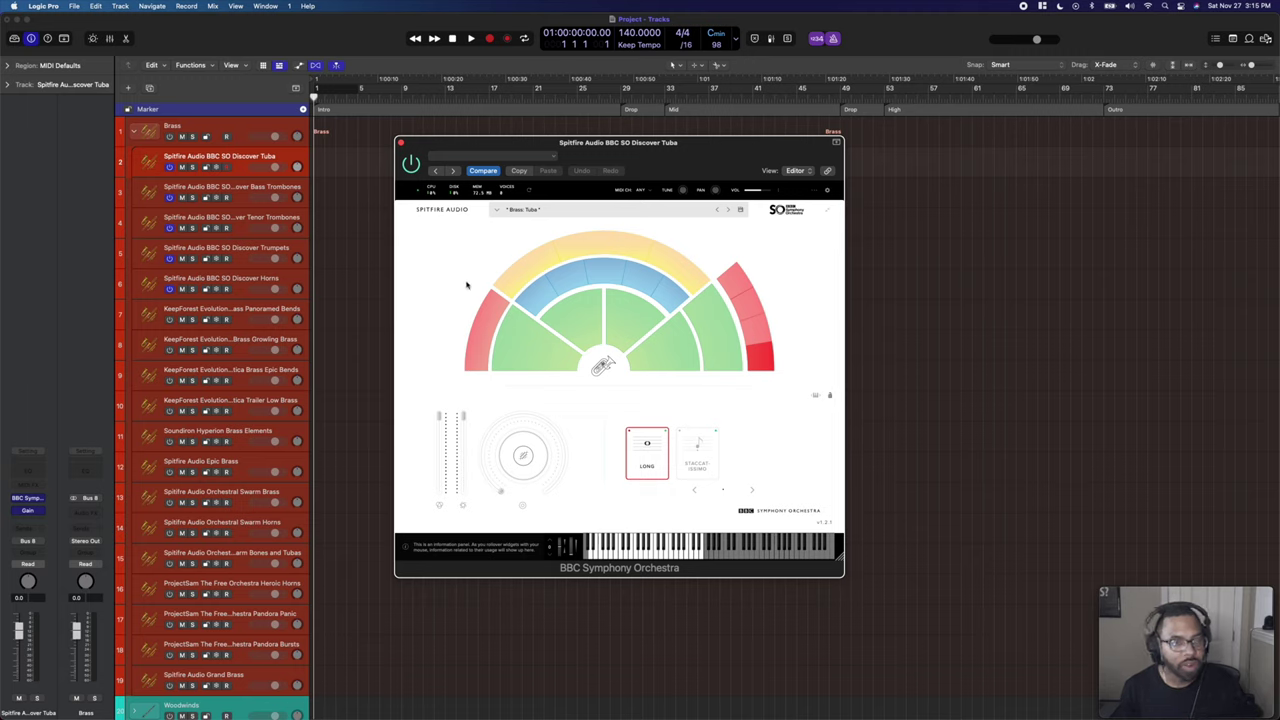
Delete the five Spitfire Audio BBC SO Discover tracks, from Tuba to Horns, from the Brass stack.
click(230, 160)
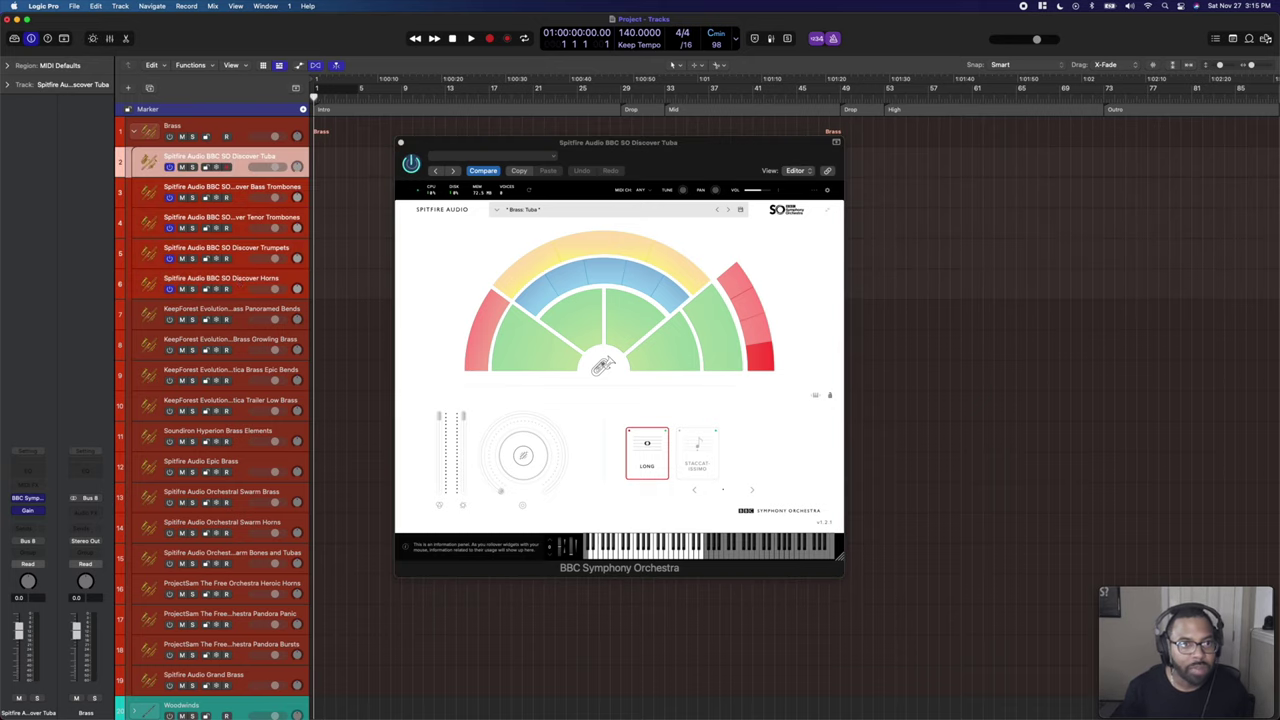
shift+click(238, 284)
key(super+BackSpace)
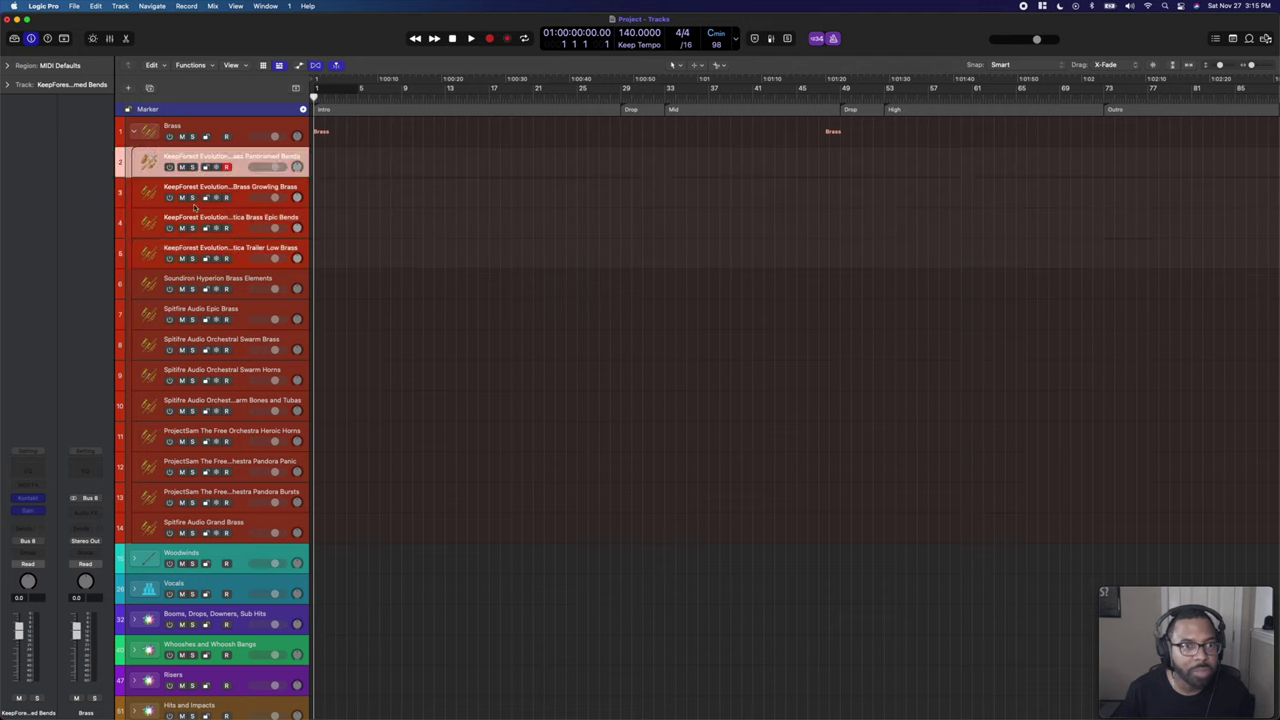
Power on the four KeepForest Evolution Atlantica brass tracks and show the Motion and Modulation pages of Panoramed Bends.
click(169, 167)
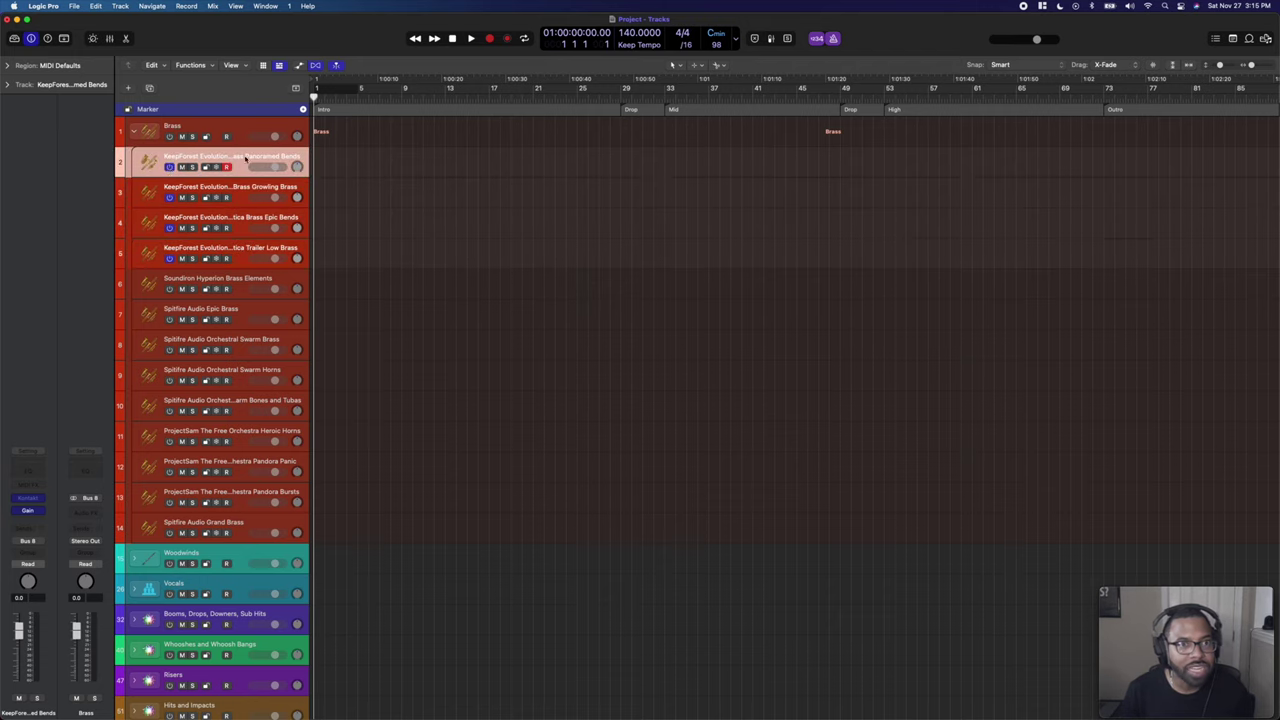
click(28, 498)
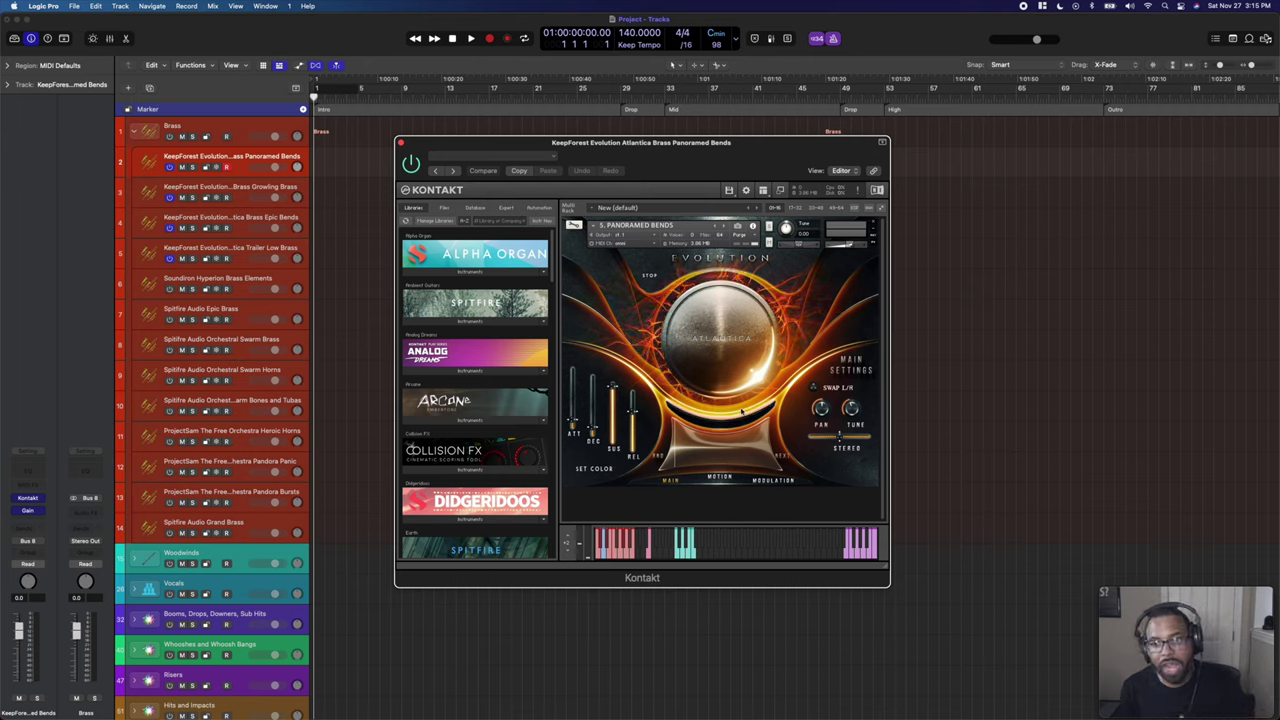
click(720, 477)
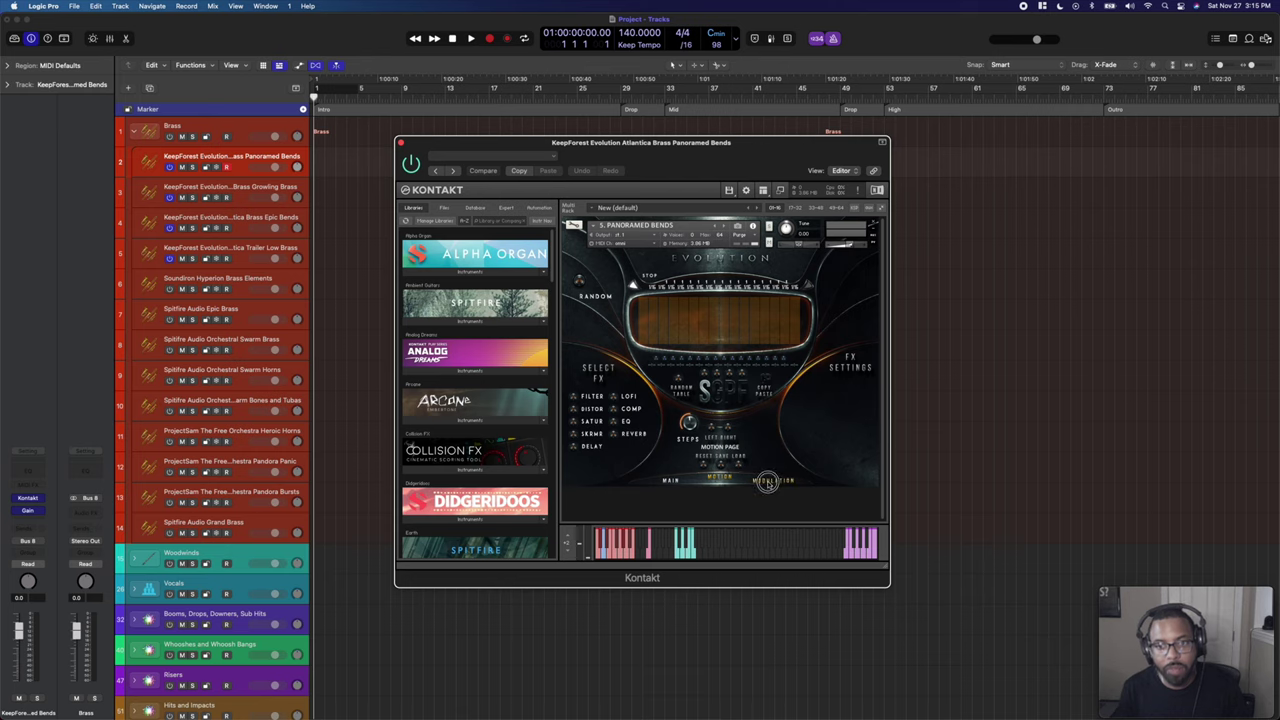
click(772, 482)
Link the plug-in window to the selected track and show the Growling Brass instrument with its Motion page.
click(350, 209)
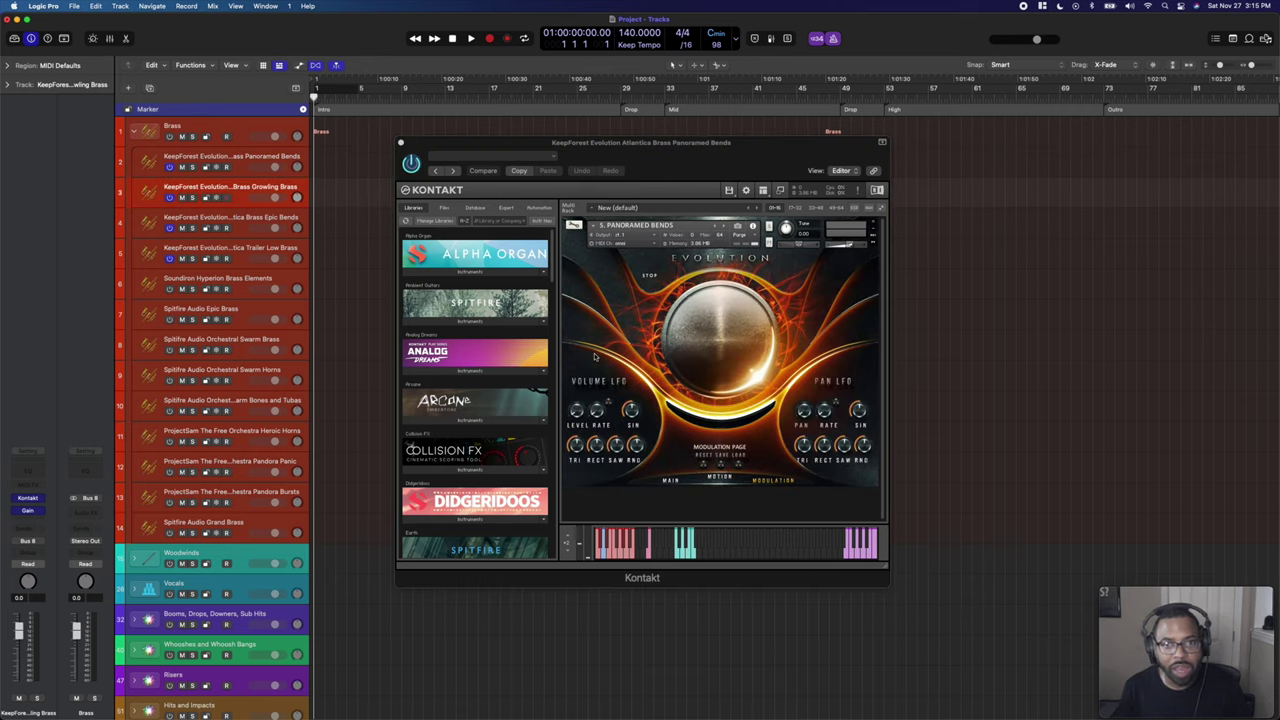
click(872, 170)
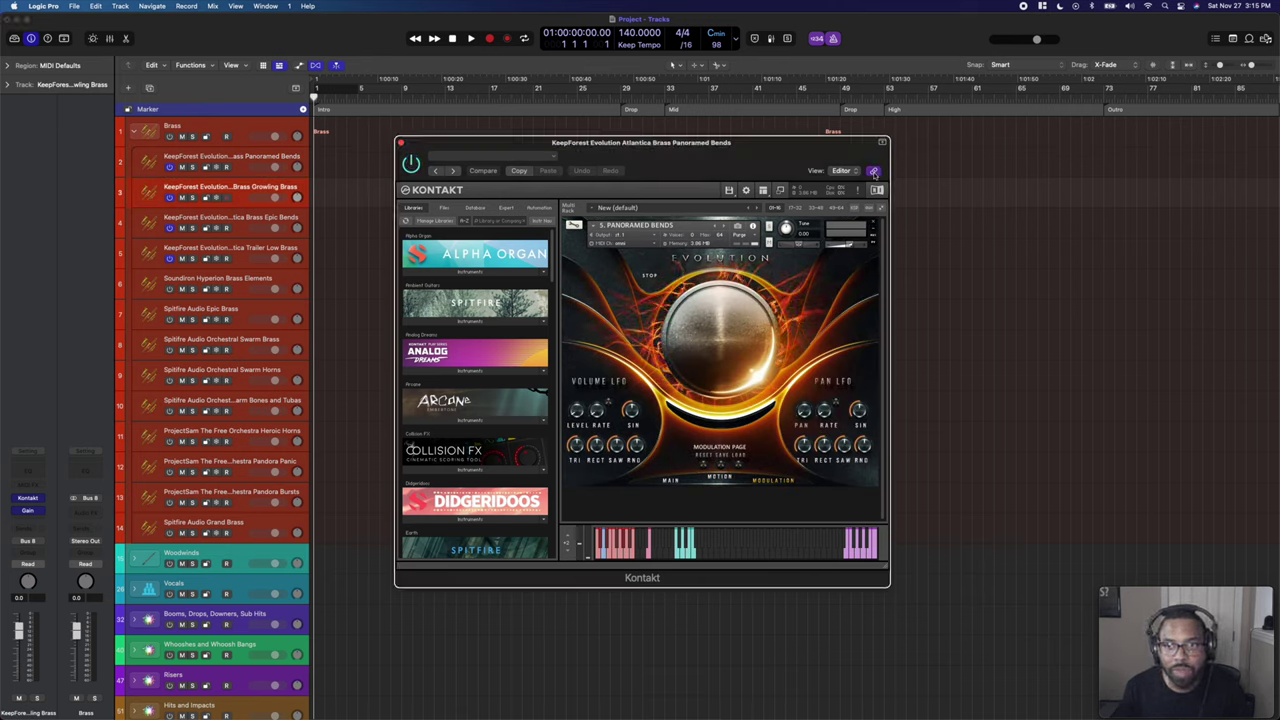
click(236, 185)
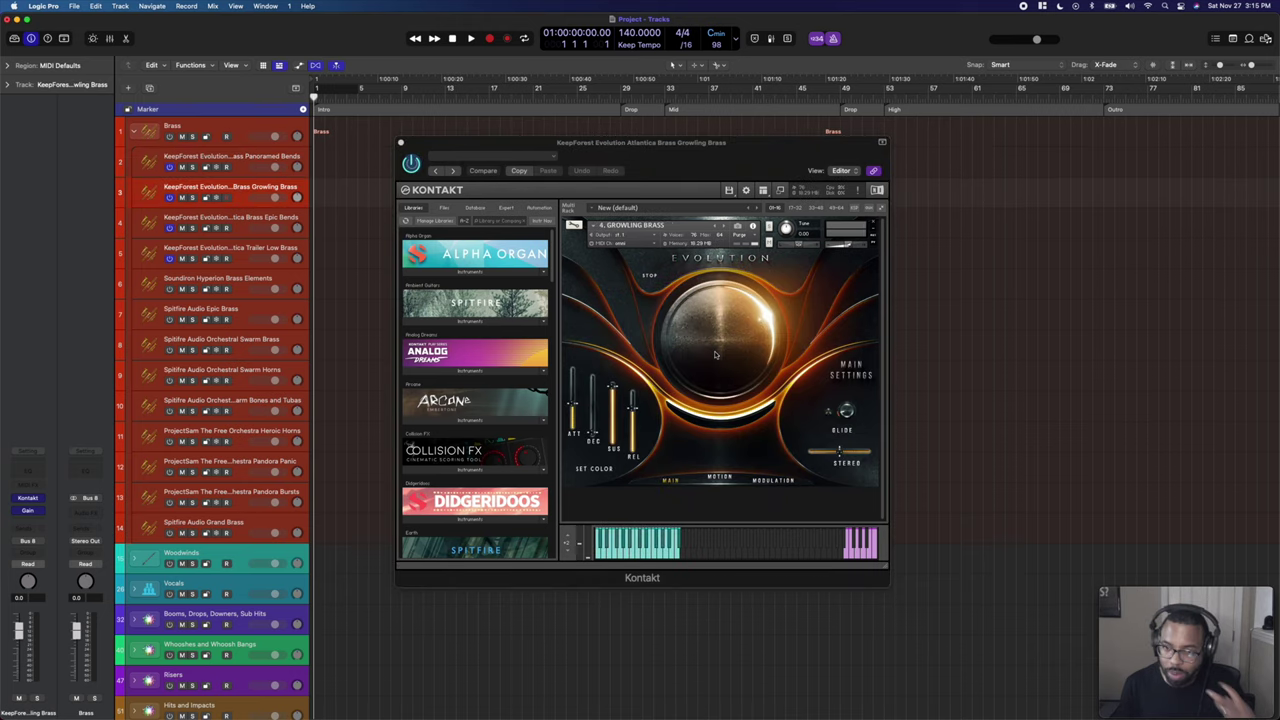
click(755, 479)
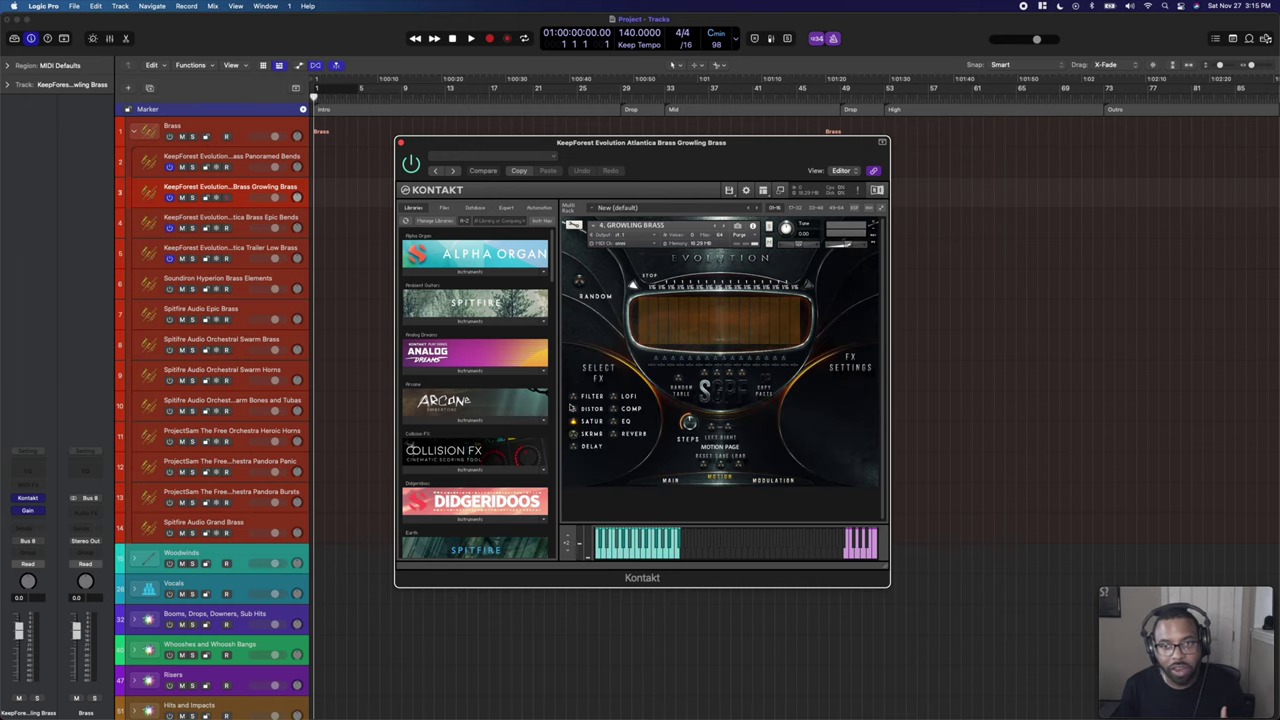
Show the Epic Bends and Trailer Low Brass instruments, and power on the Soundiron Hyperion Brass Elements track.
click(245, 219)
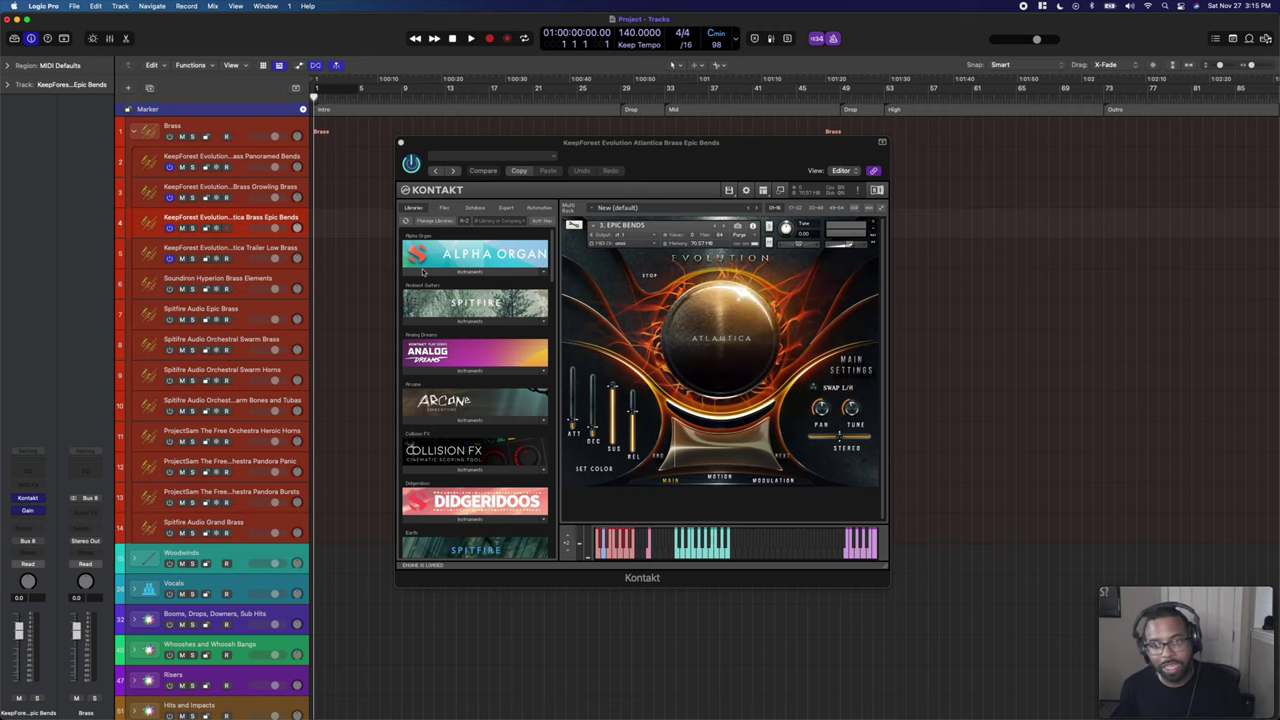
click(240, 249)
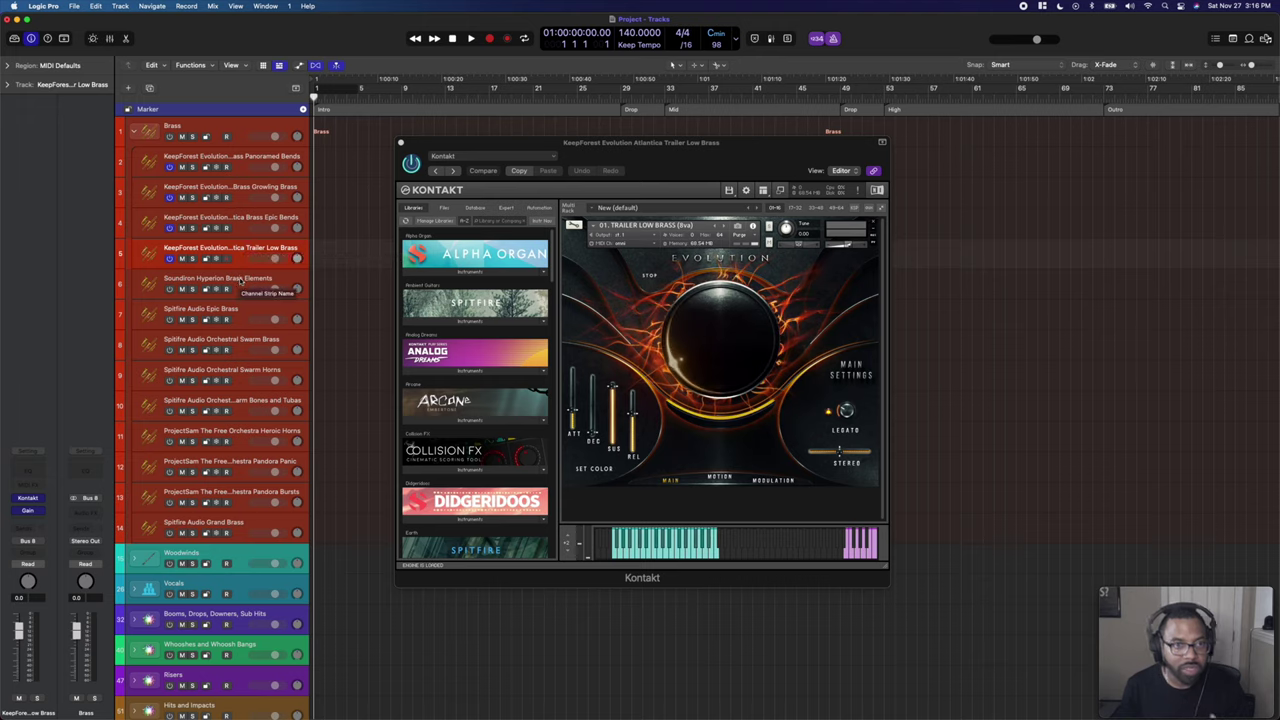
click(157, 293)
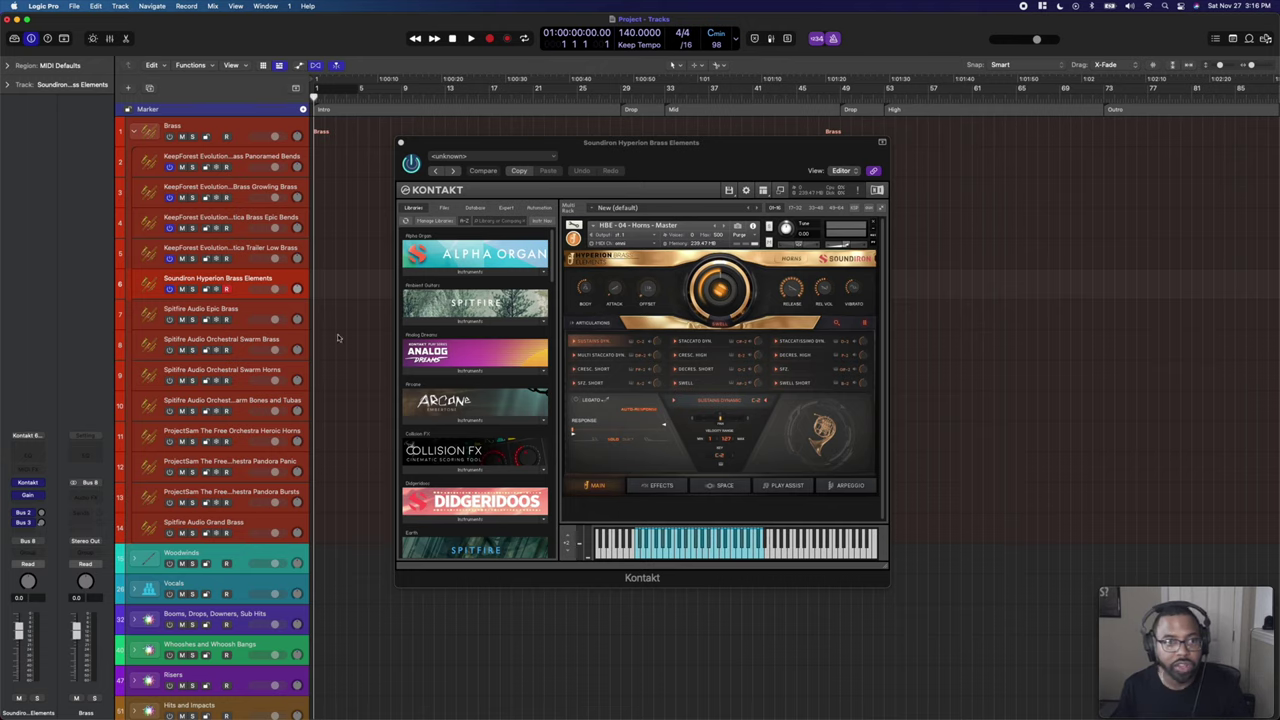
Power on Spitfire Audio Epic Brass and the three Orchestral Swarm tracks, and show the Epic Brass instrument.
click(248, 308)
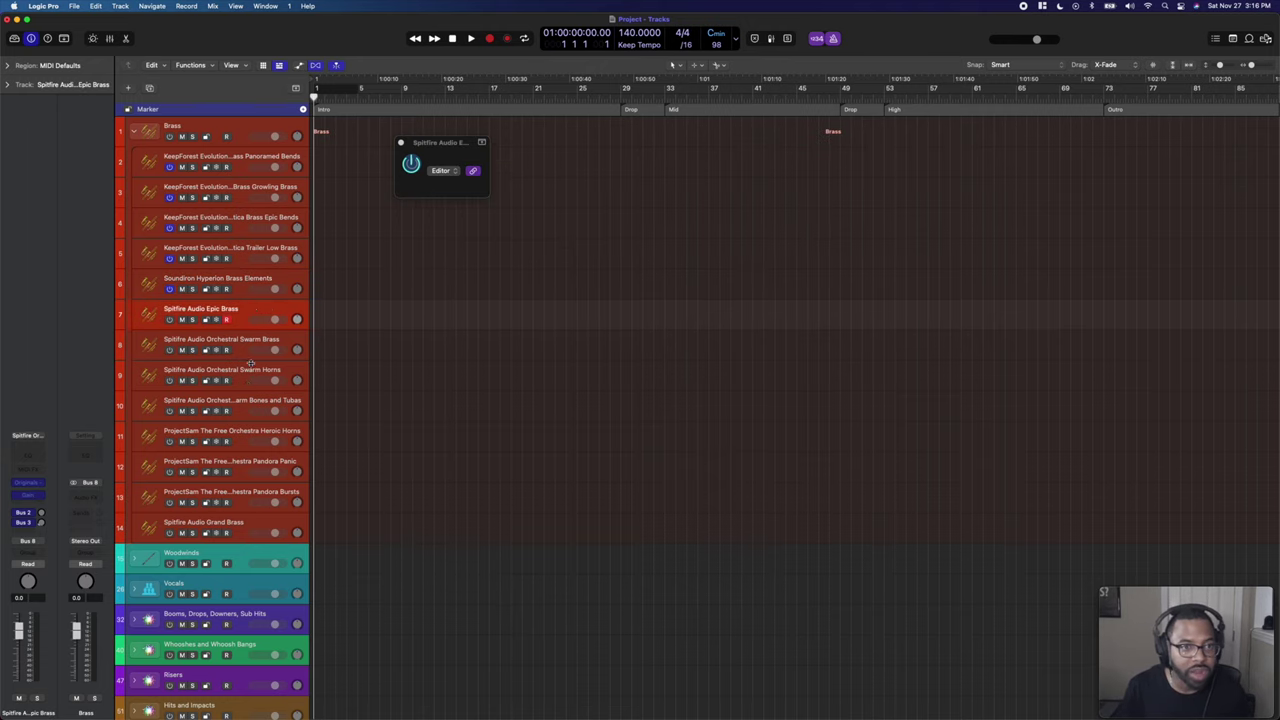
click(241, 400)
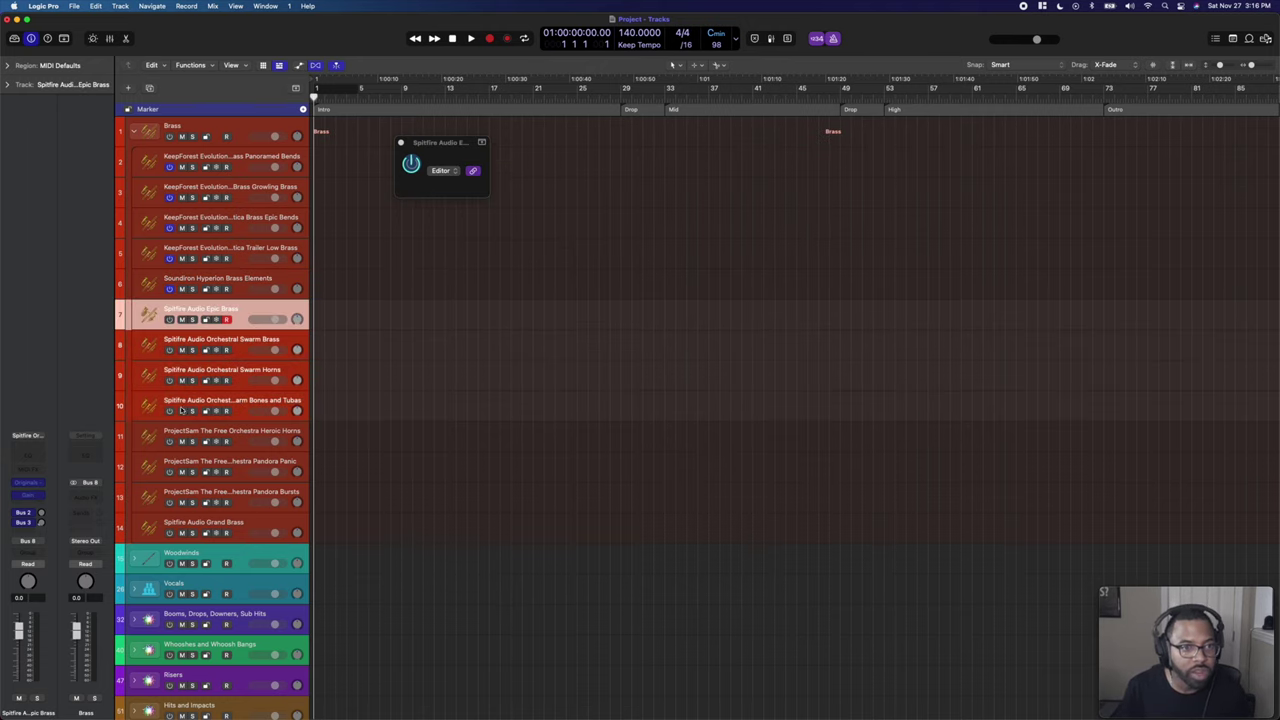
click(238, 312)
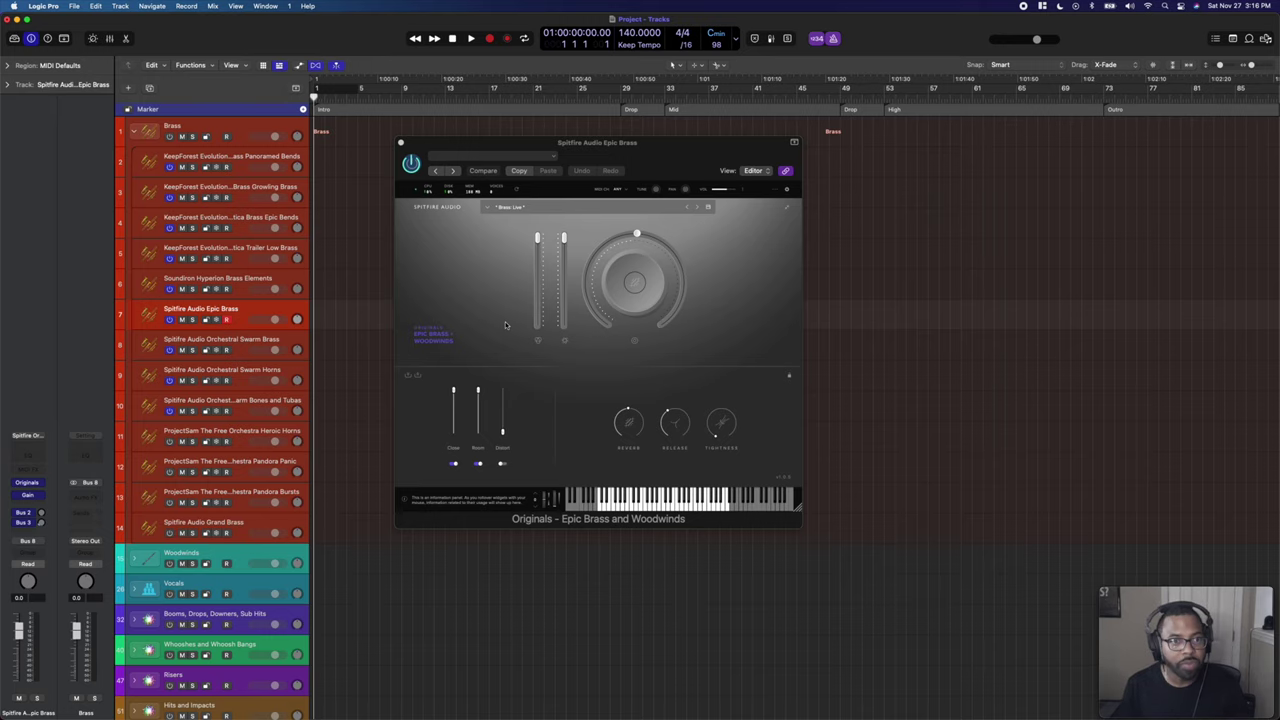
Show the Spitfire Orchestral Swarm Brass, Swarm Horns, and Swarm Bones and Tubas instruments in turn.
click(256, 341)
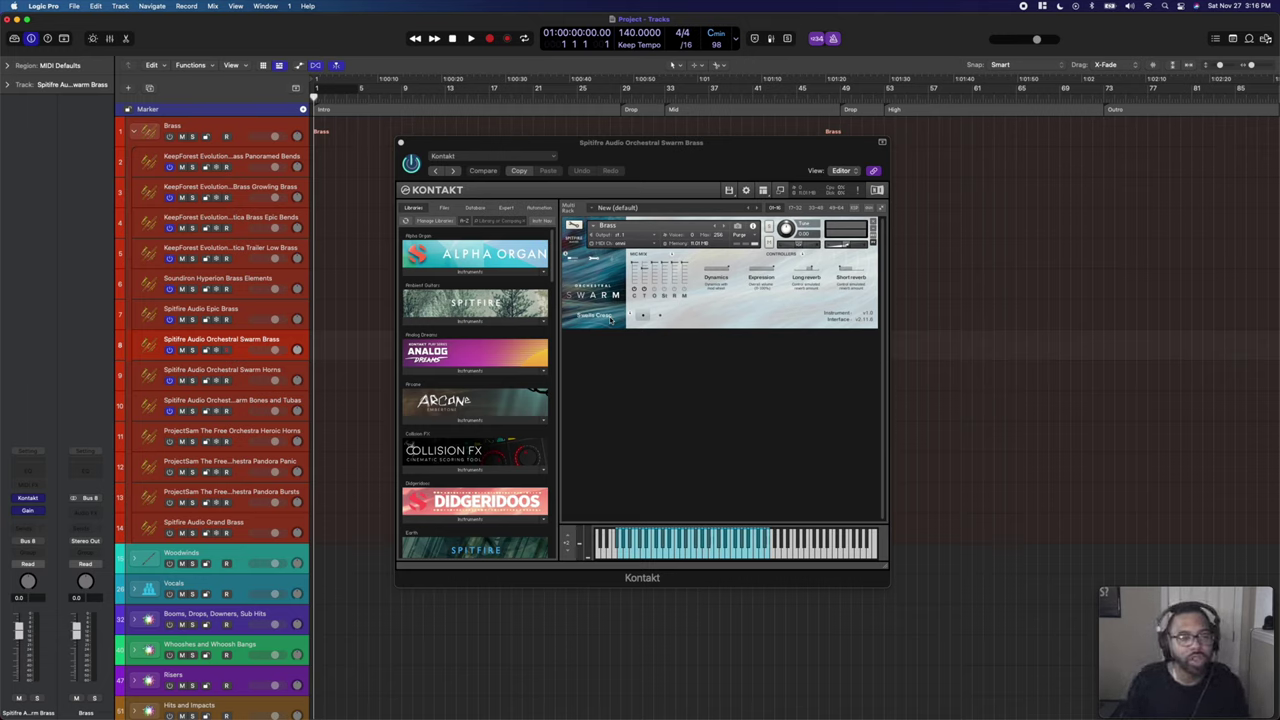
click(249, 372)
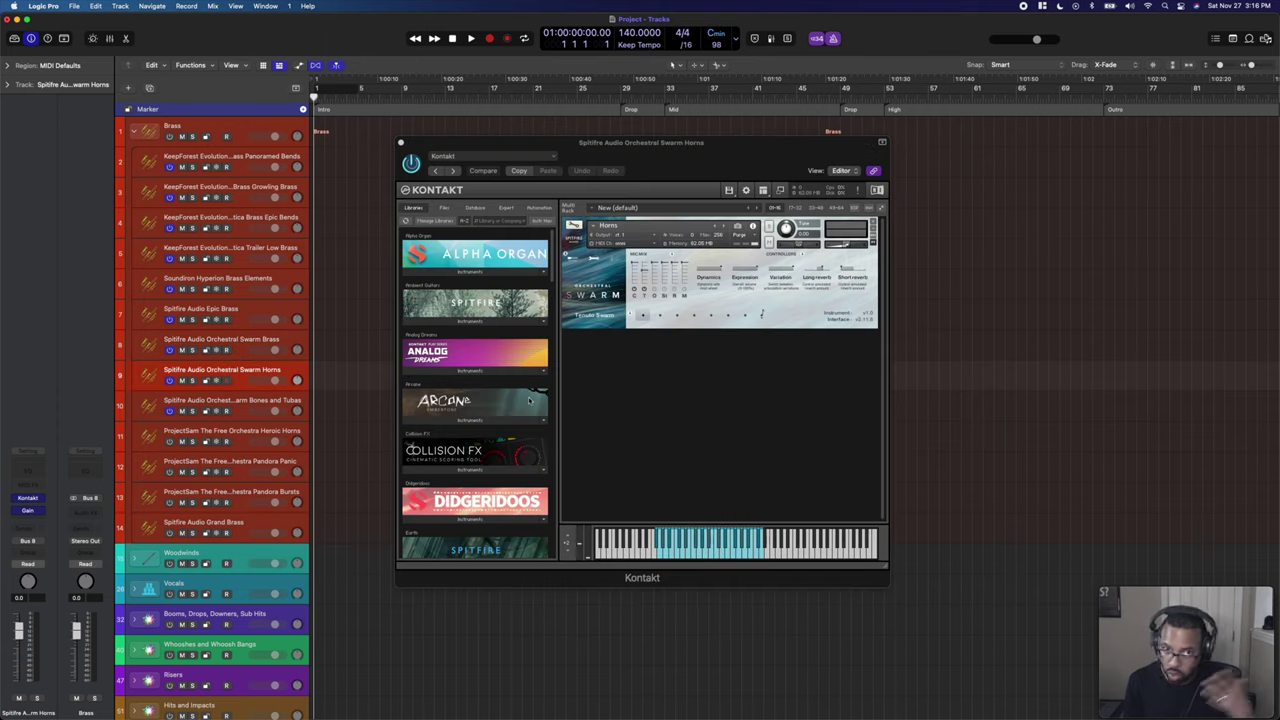
click(252, 410)
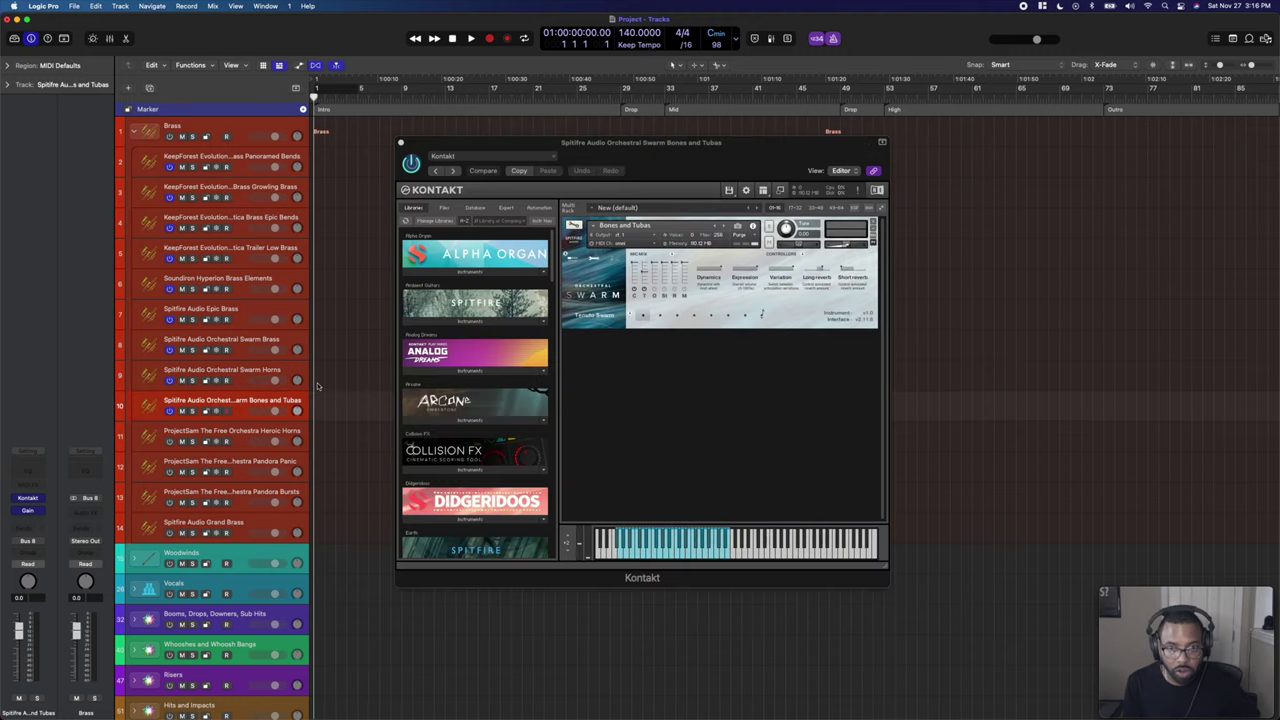
Power on the Spitfire Audio Grand Brass track and show its Abbey Road One instrument.
click(237, 432)
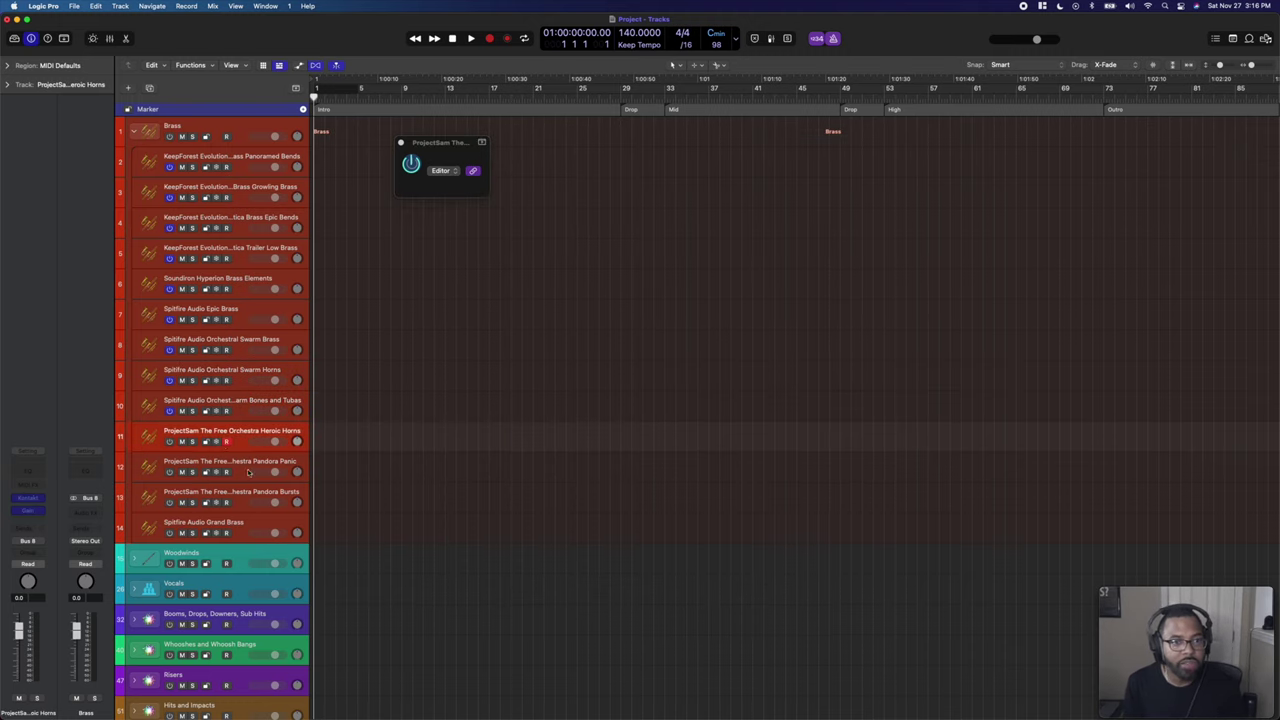
click(235, 531)
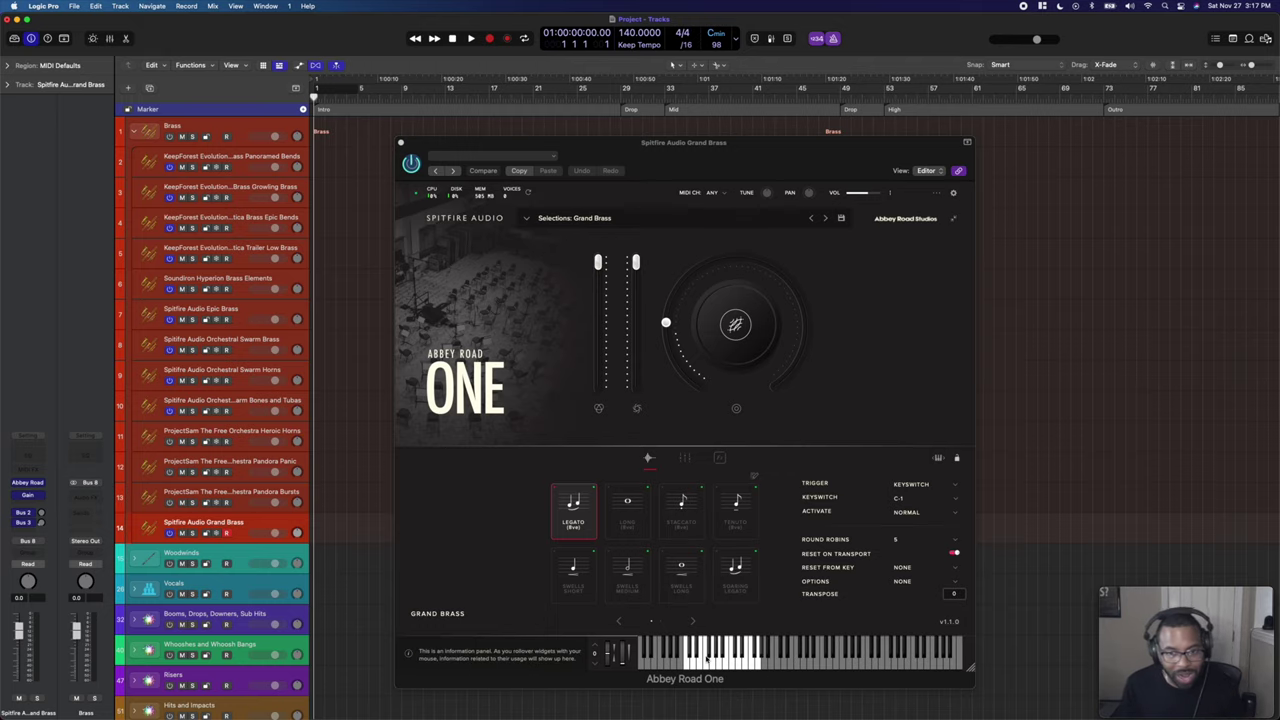
Select the ProjectSam The Free Orchestra tracks Heroic Horns, Pandora Panic and Pandora Bursts for powering on.
click(241, 430)
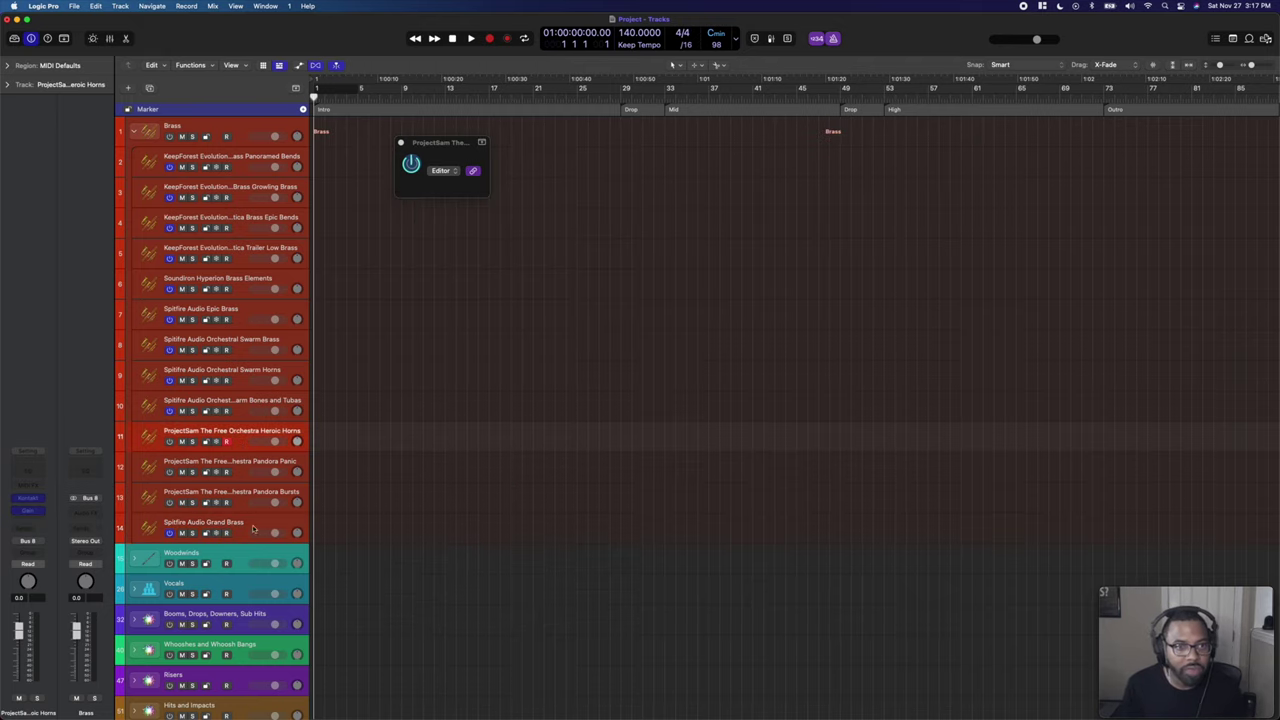
click(165, 501)
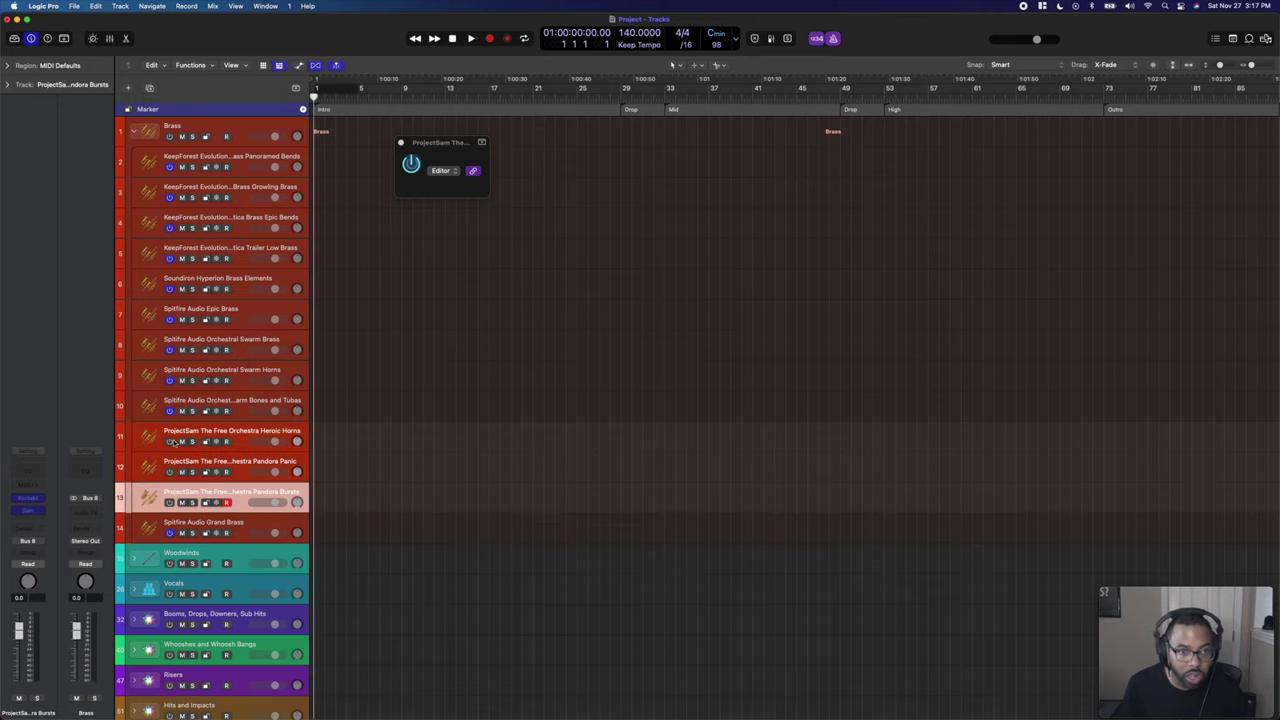
Review the Kontakt instruments on the ProjectSam Heroic Horns, Pandora Panic and Pandora Bursts brass tracks.
click(261, 428)
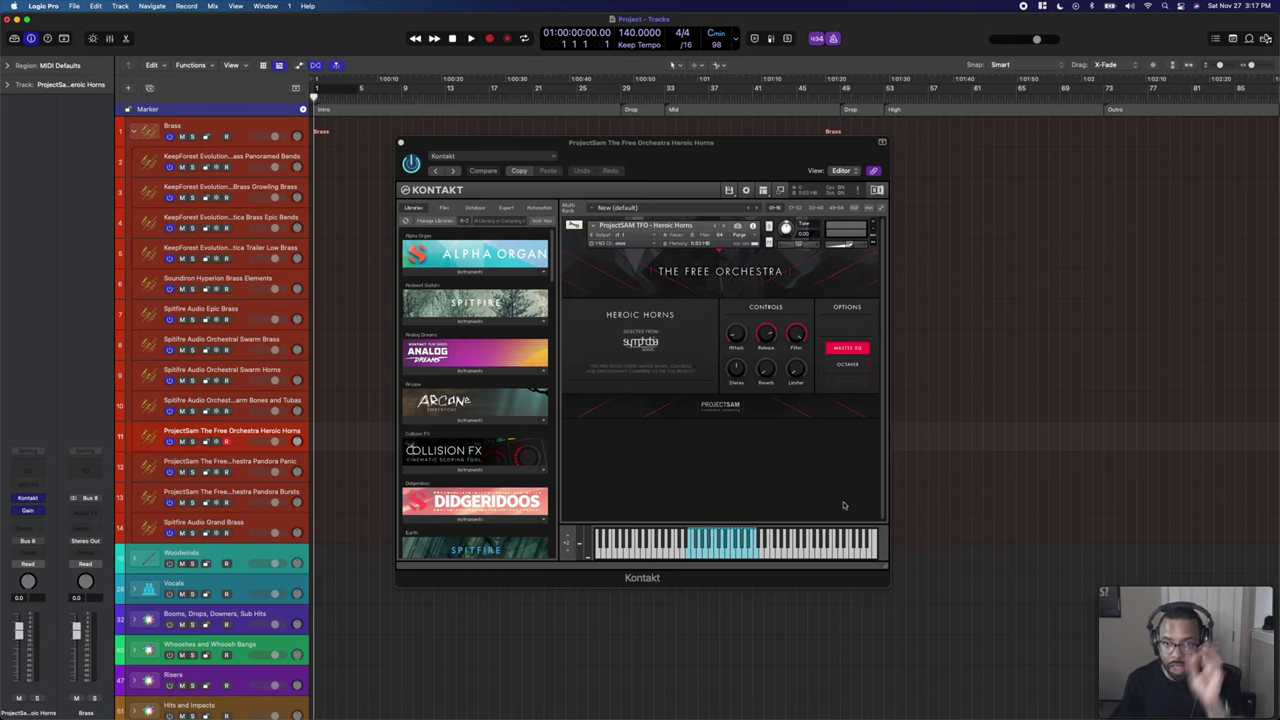
click(242, 465)
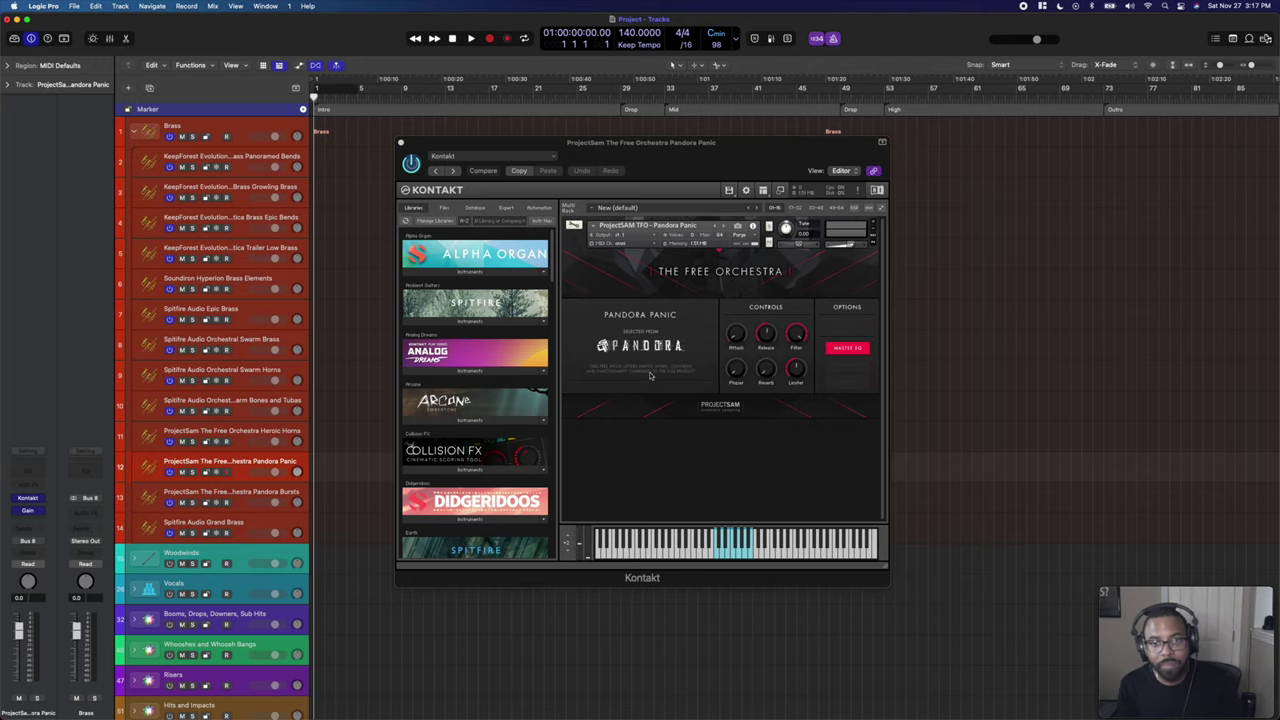
click(250, 491)
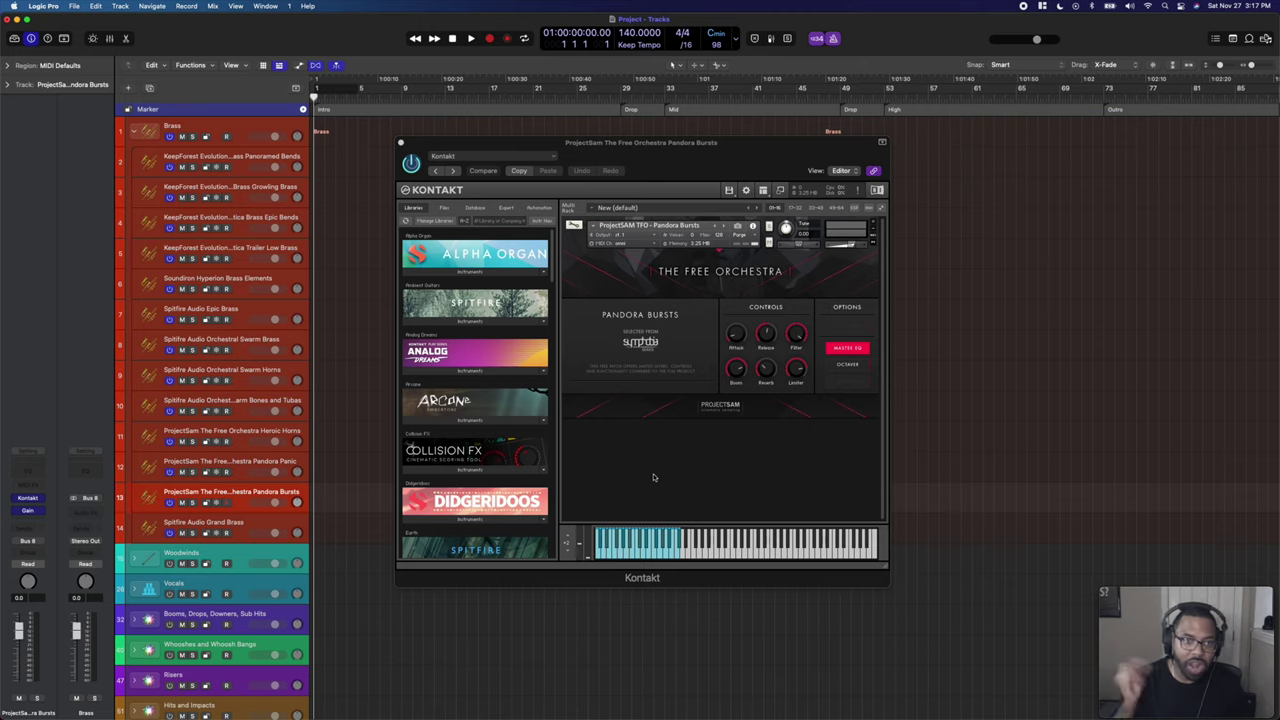
click(244, 520)
click(250, 505)
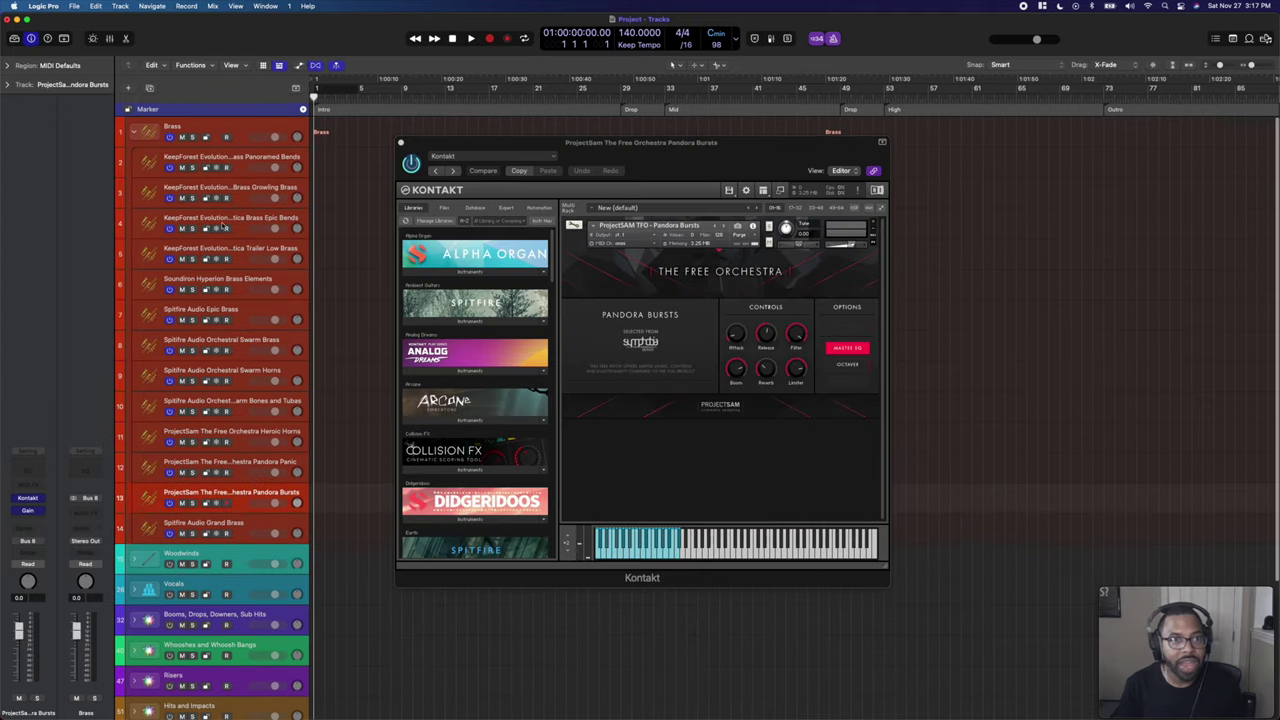
Delete the whole Brass track stack and expand the Woodwinds stack.
click(205, 130)
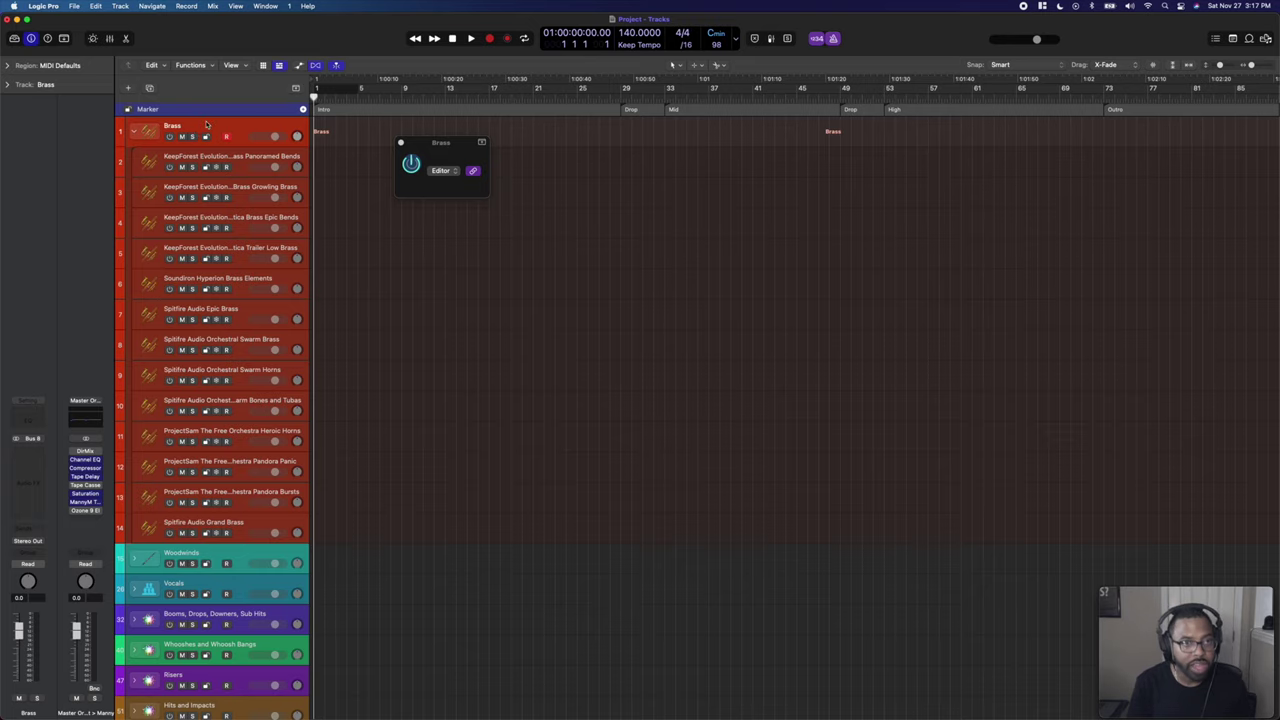
key(super+BackSpace)
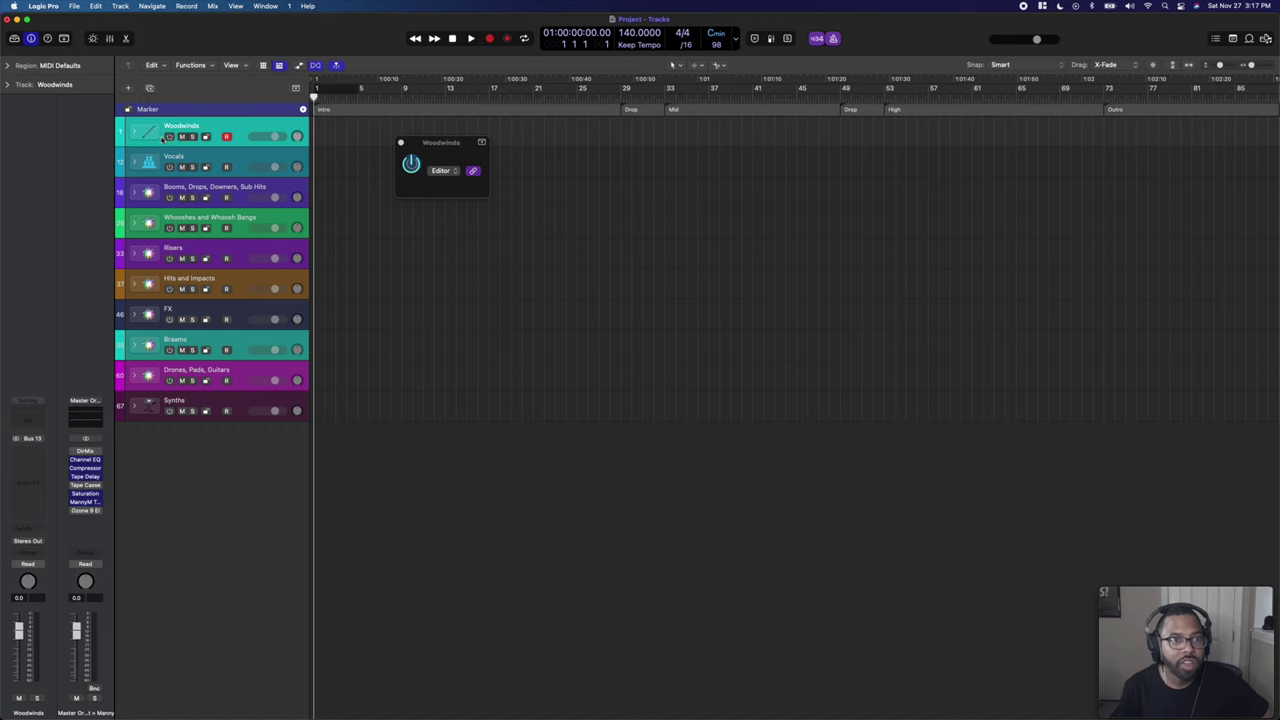
click(134, 131)
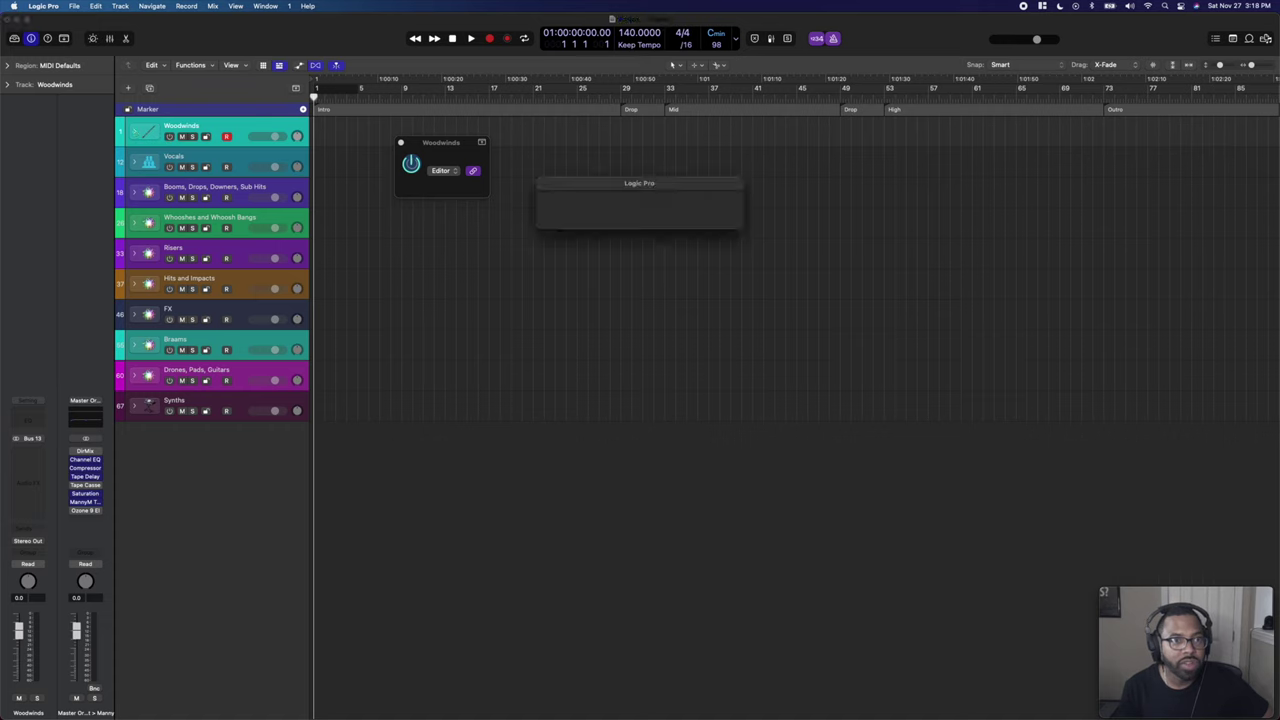
Open the BBC Symphony Orchestra instrument on the Discover Bassoons track and examine the woodwind sections in its seating diagram.
click(238, 162)
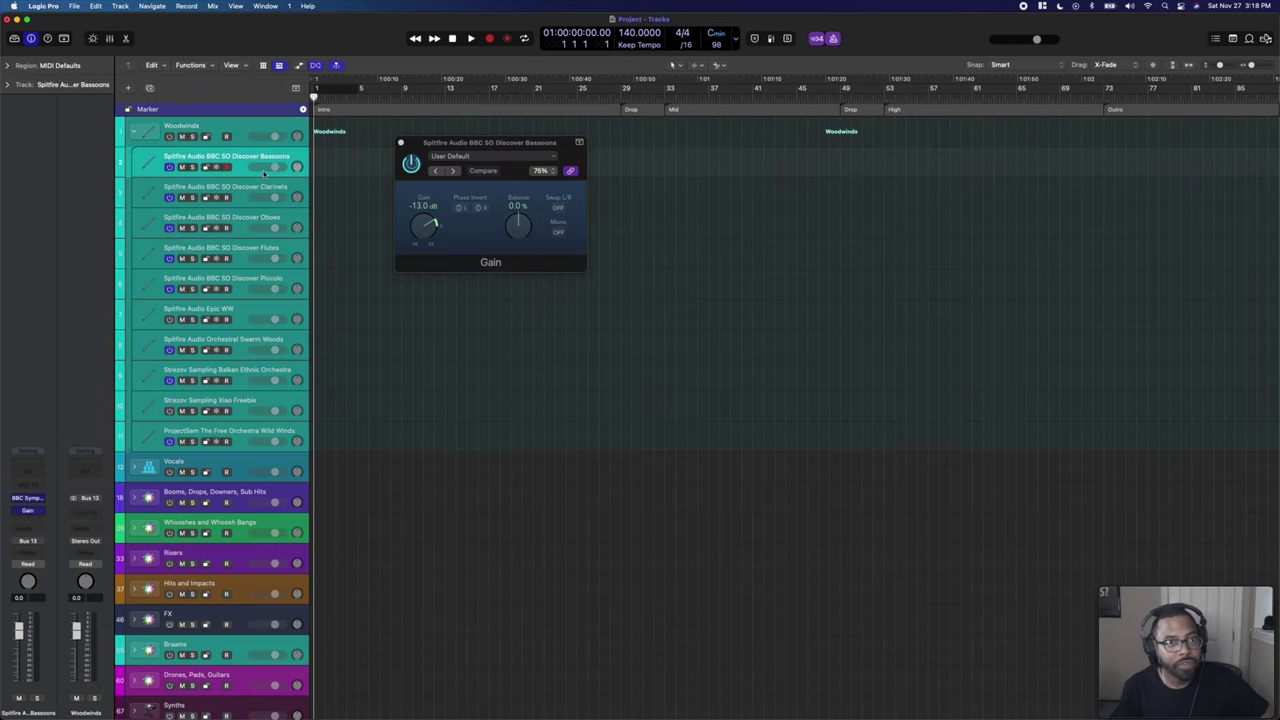
click(26, 499)
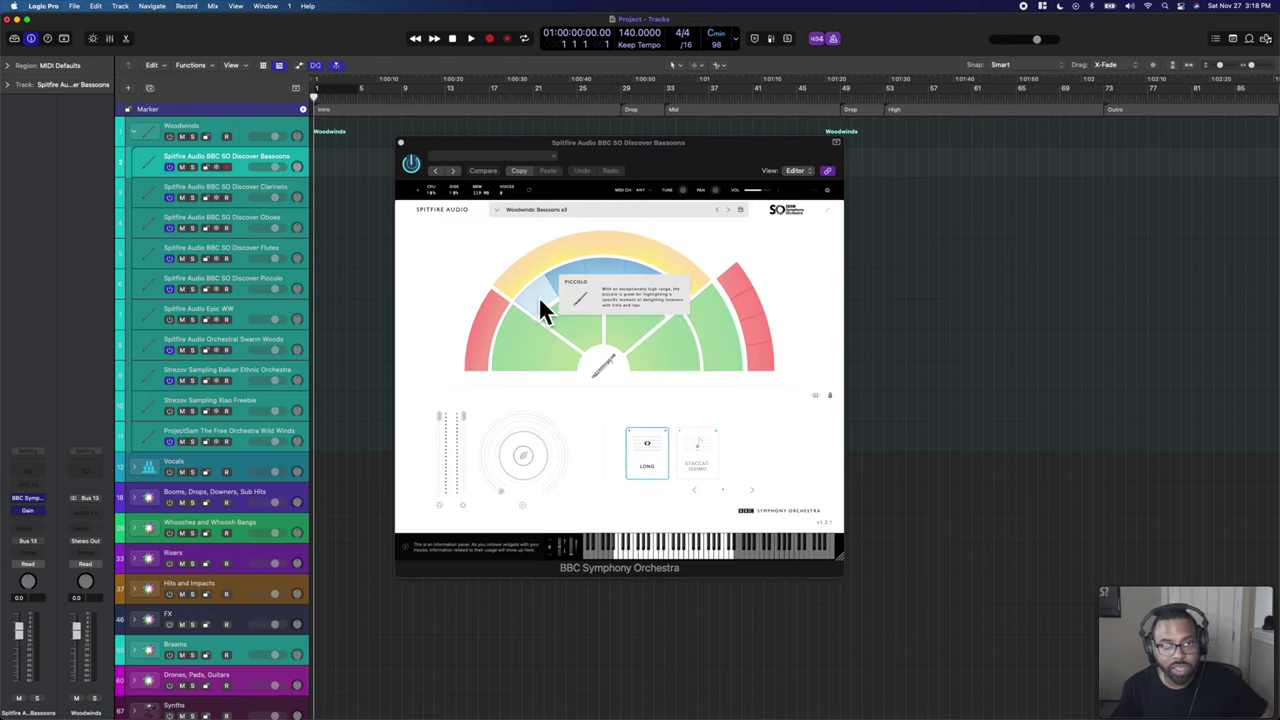
mouse_move(575, 287)
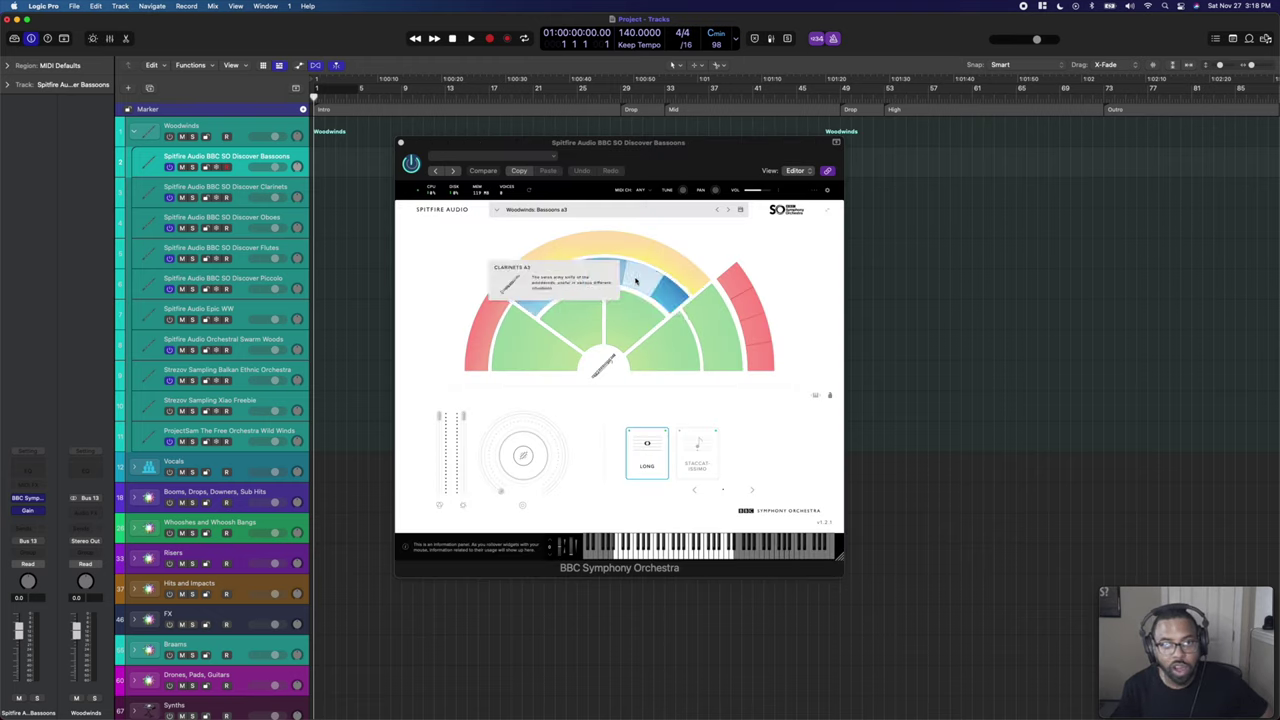
mouse_move(669, 291)
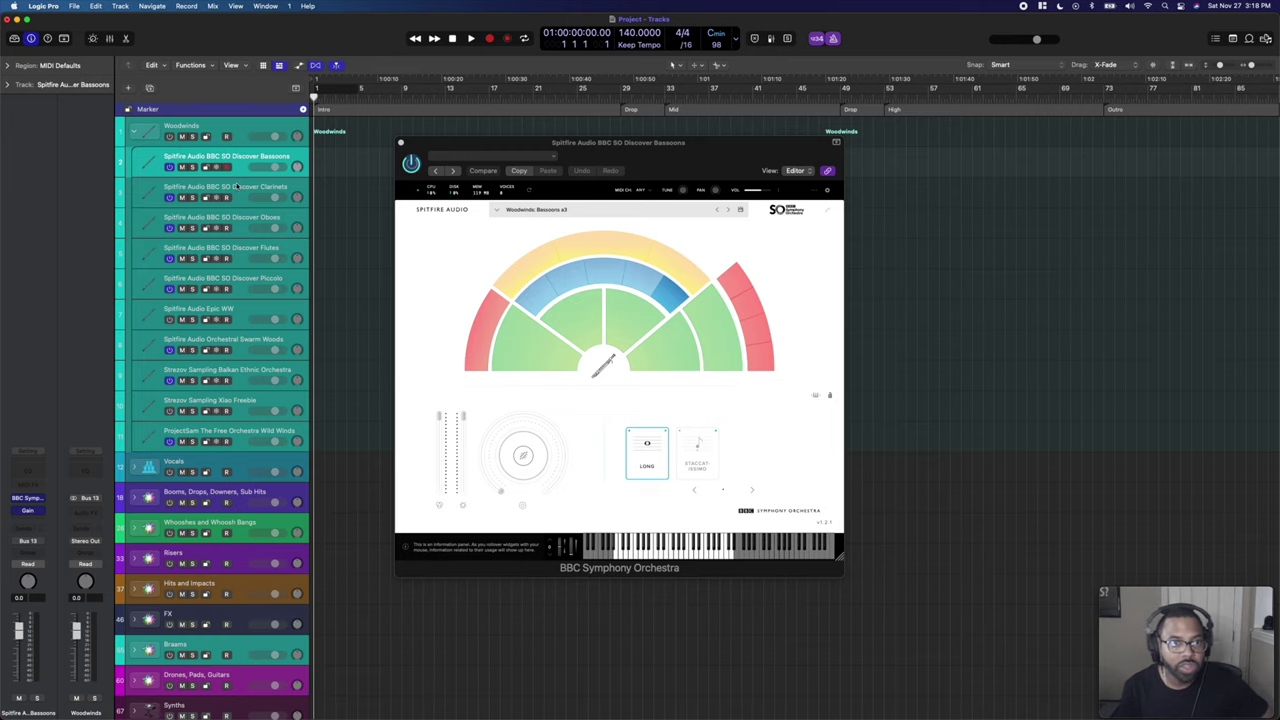
On the Spitfire Audio Epic WW track, load the Woodwinds Live preset and raise the second vertical slider to about halfway.
click(233, 309)
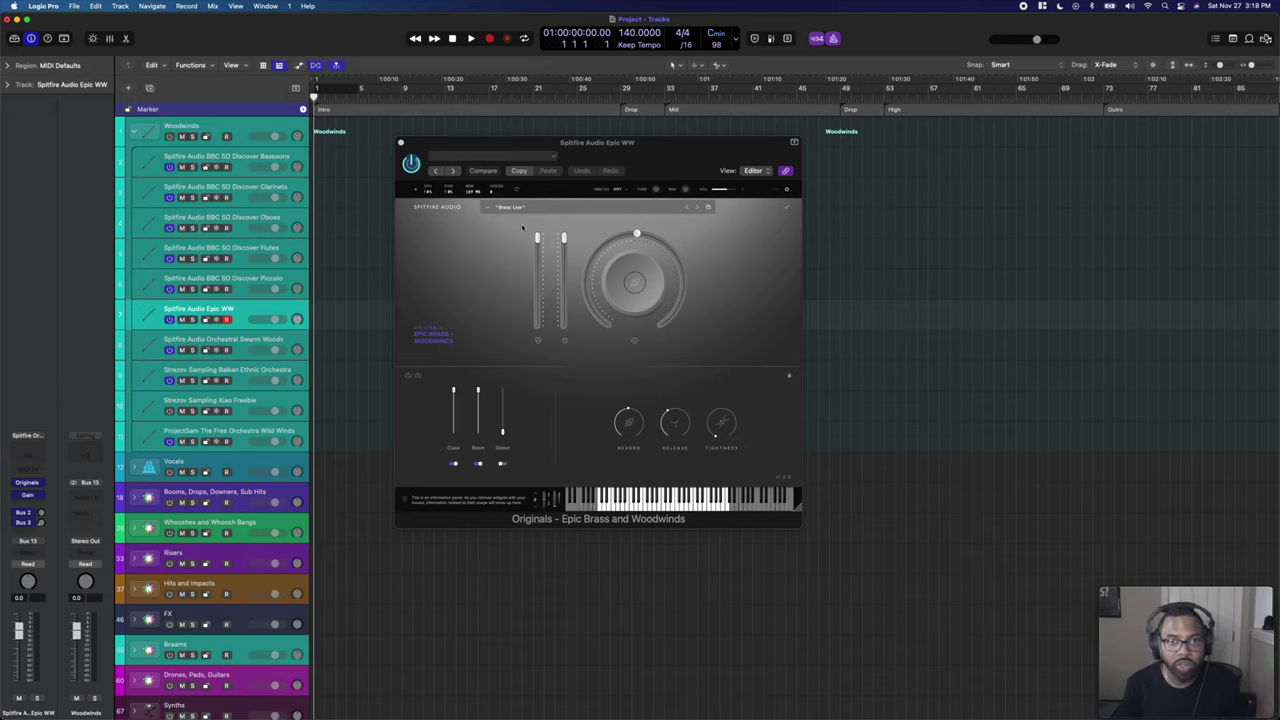
click(486, 207)
double_click(610, 286)
click(479, 207)
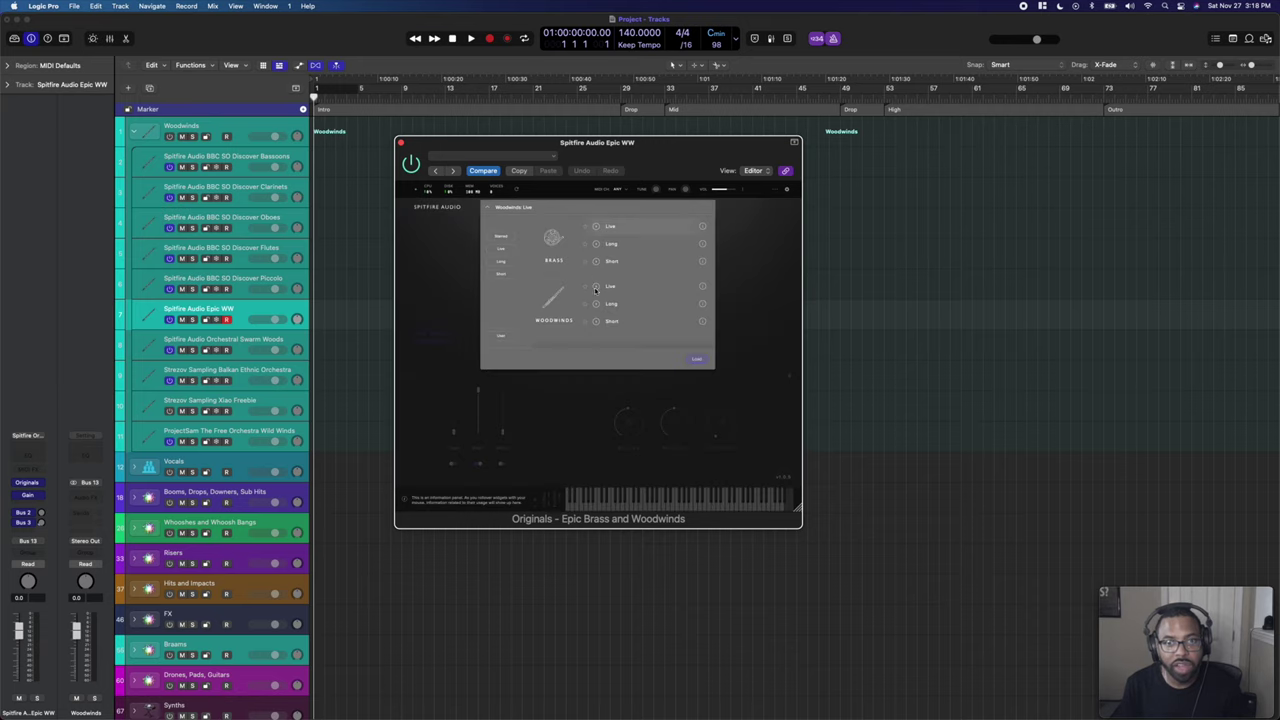
click(456, 286)
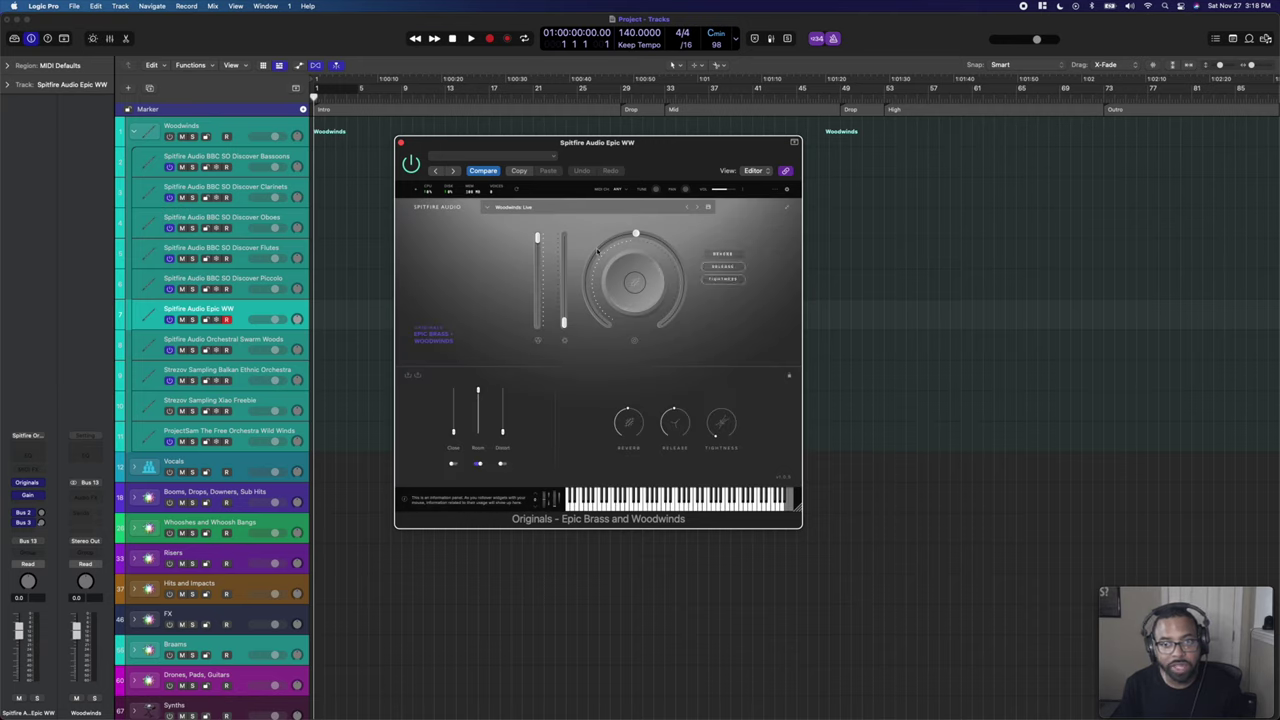
mouse_move(567, 291)
drag(567, 291, 564, 272)
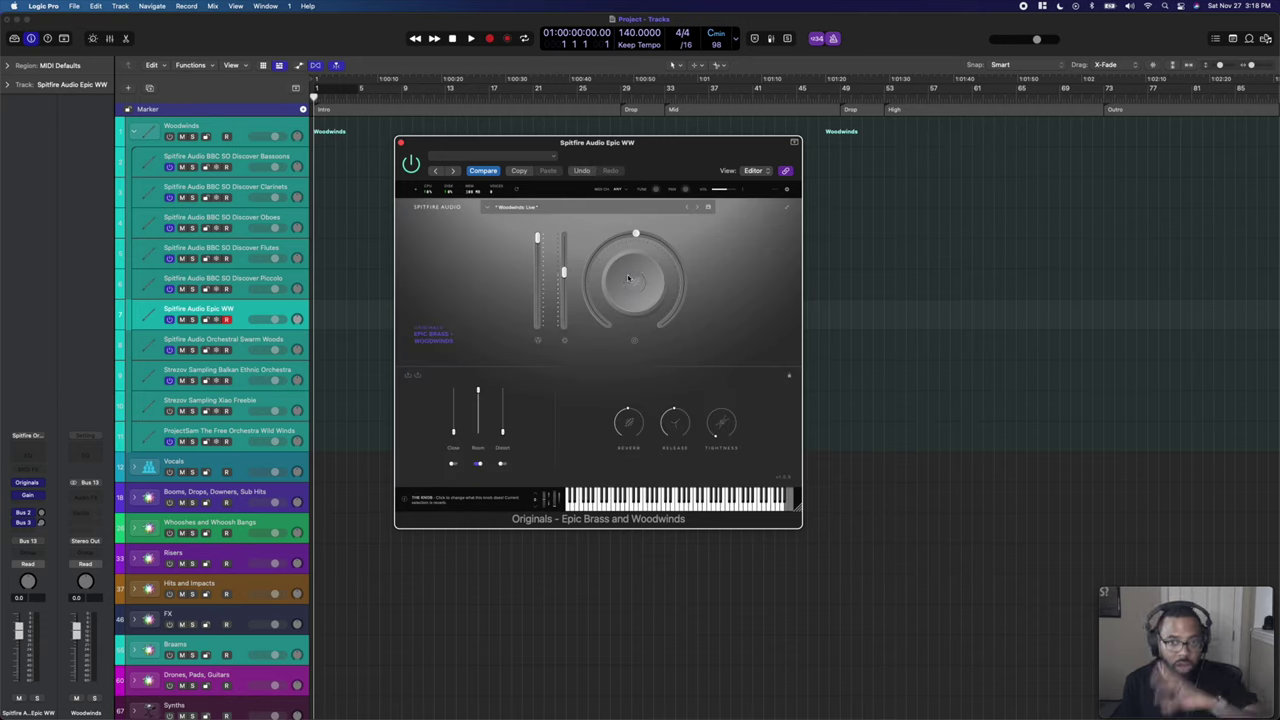
Review the Kontakt instruments on the Orchestral Swarm Woods, Balkan Ethnic Orchestra, Xiao Freebie and Free Orchestra Wild Winds tracks.
click(231, 345)
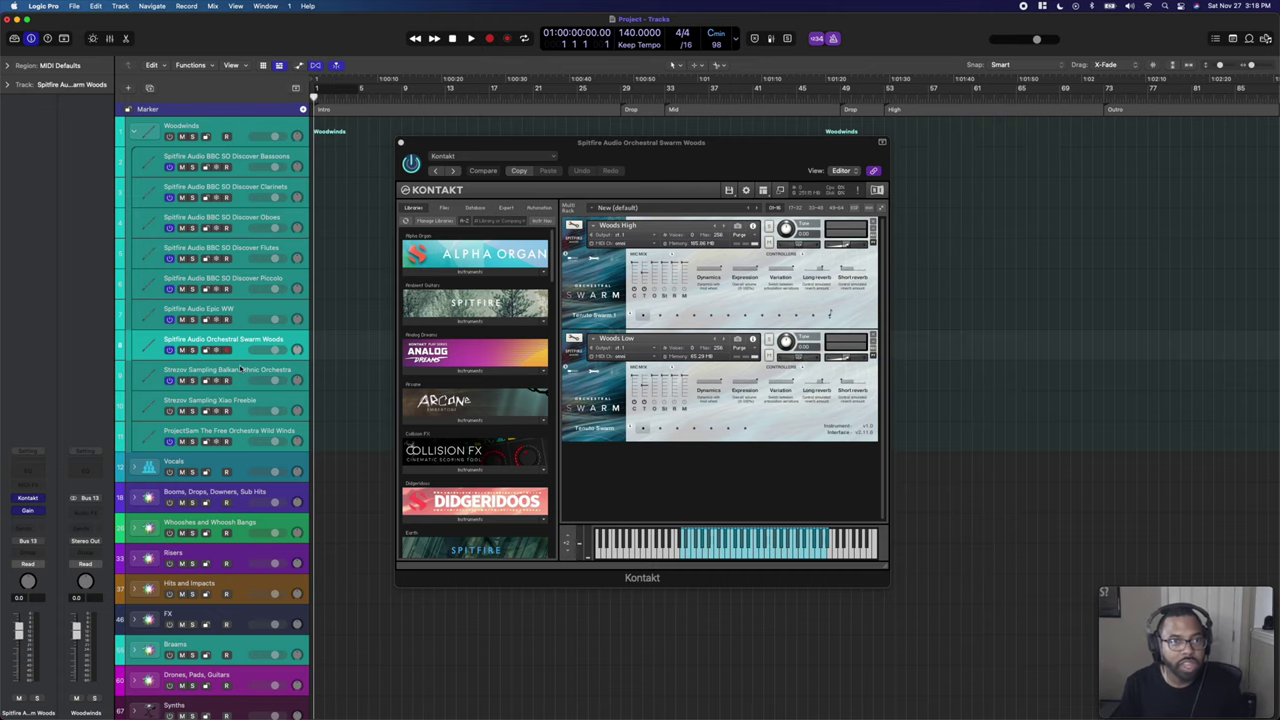
click(240, 369)
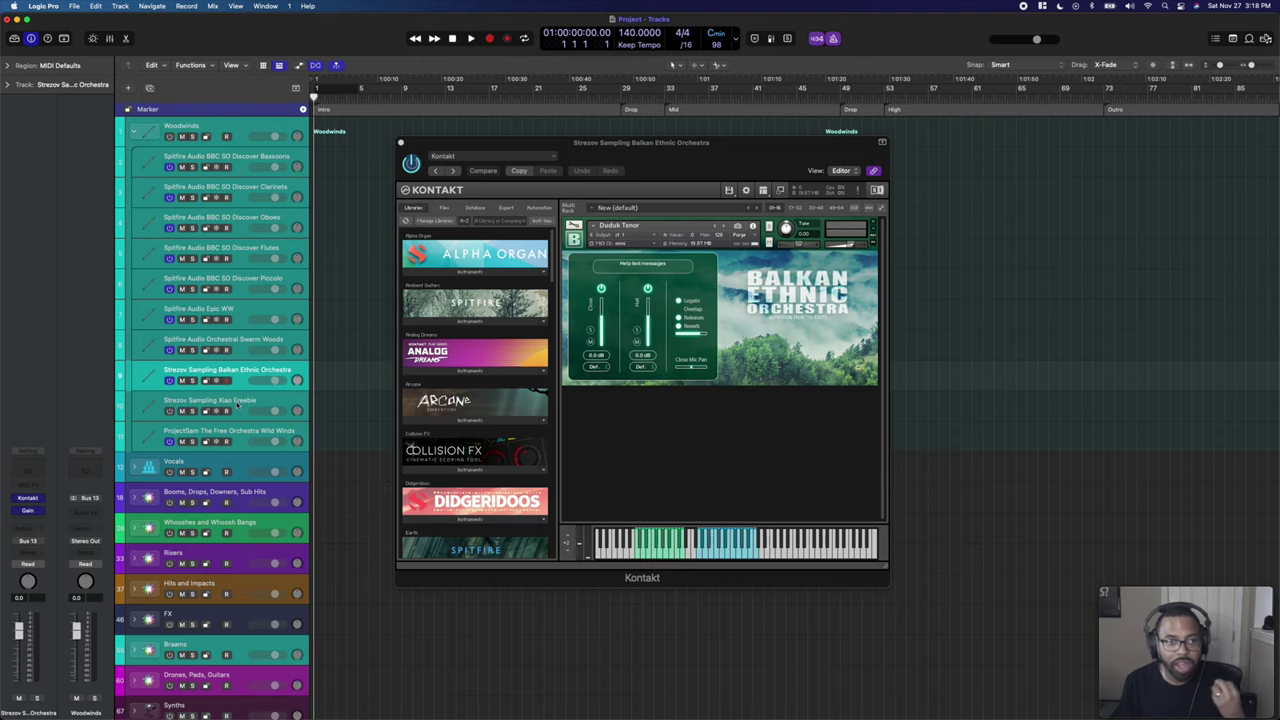
click(171, 410)
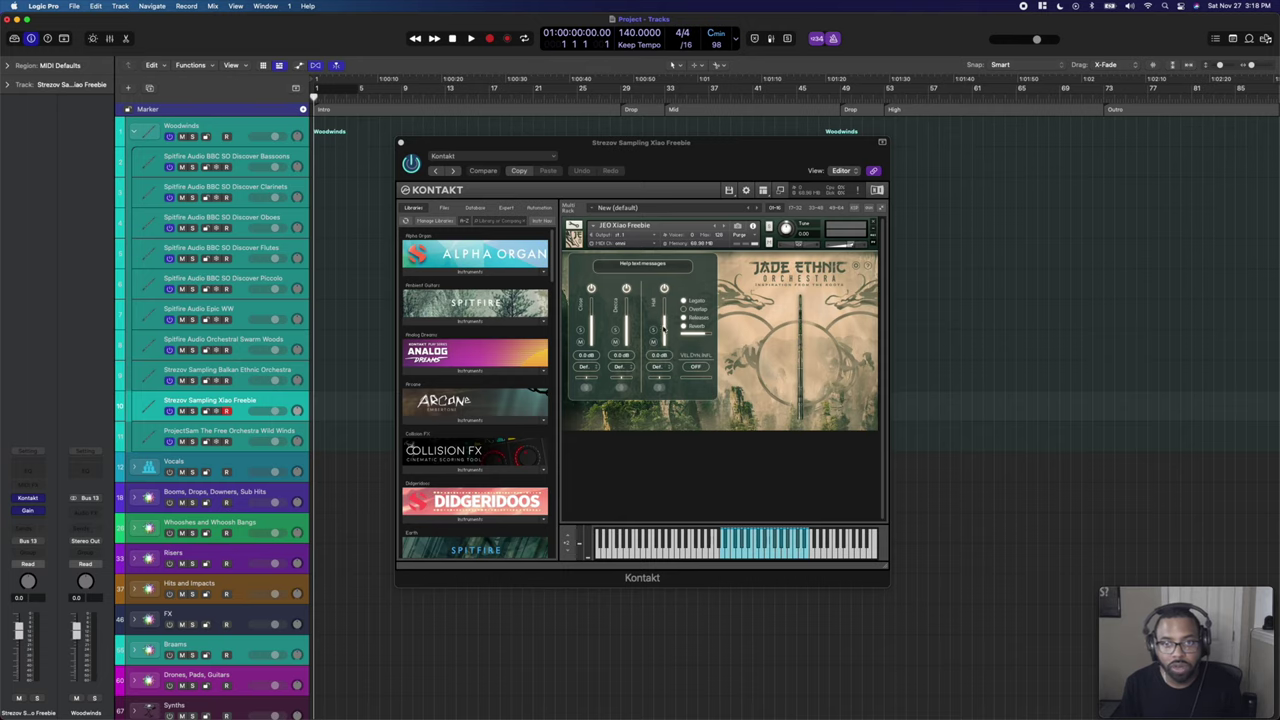
click(255, 433)
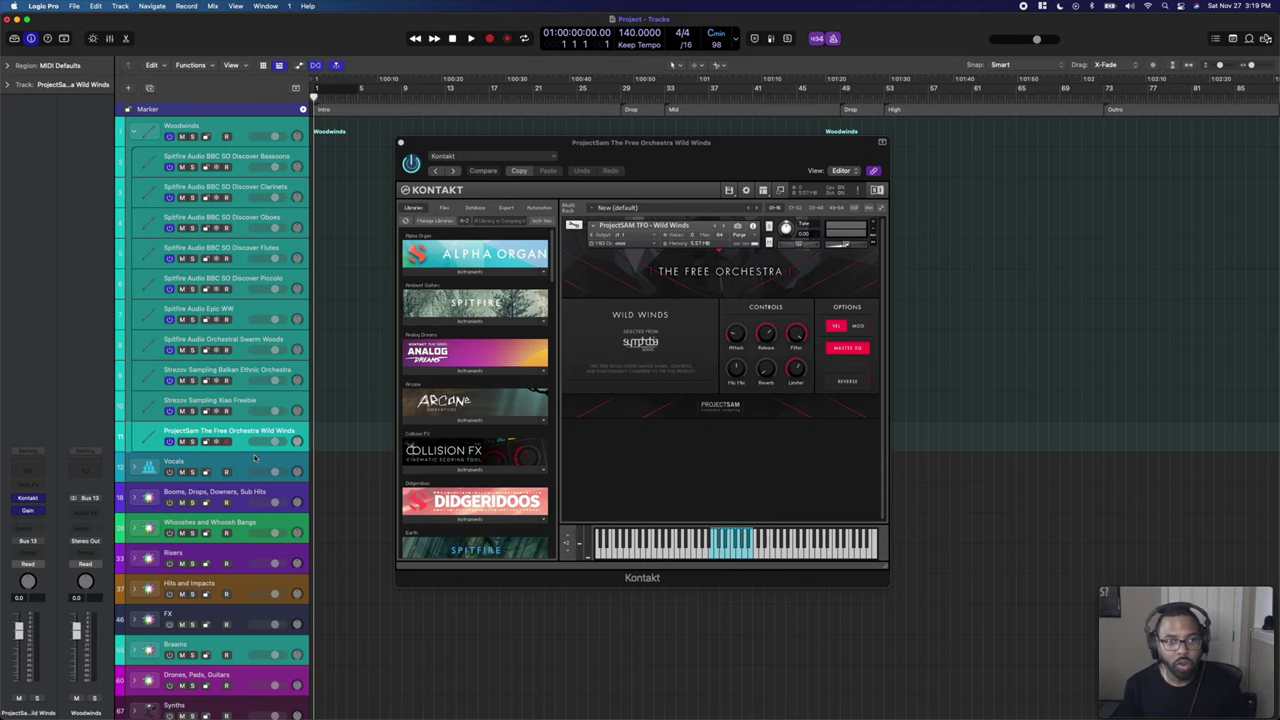
Delete the whole Woodwinds track stack and expand the Vocals stack.
click(185, 130)
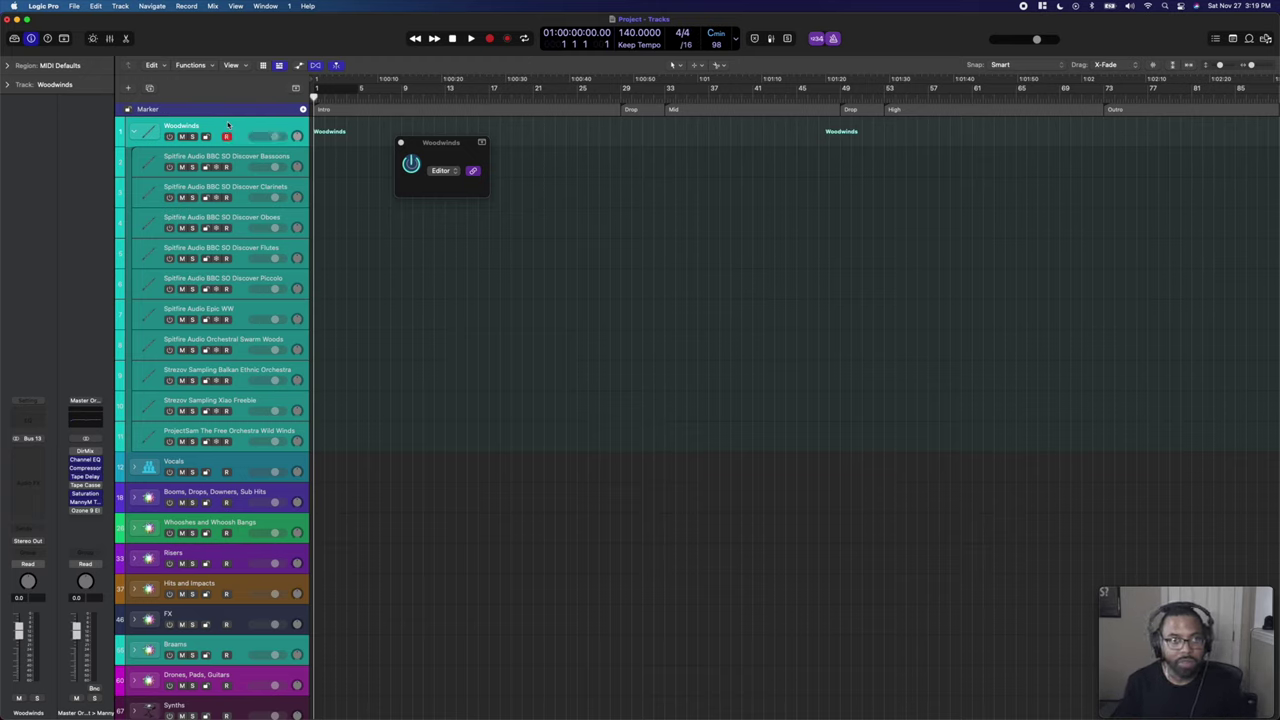
key(super+BackSpace)
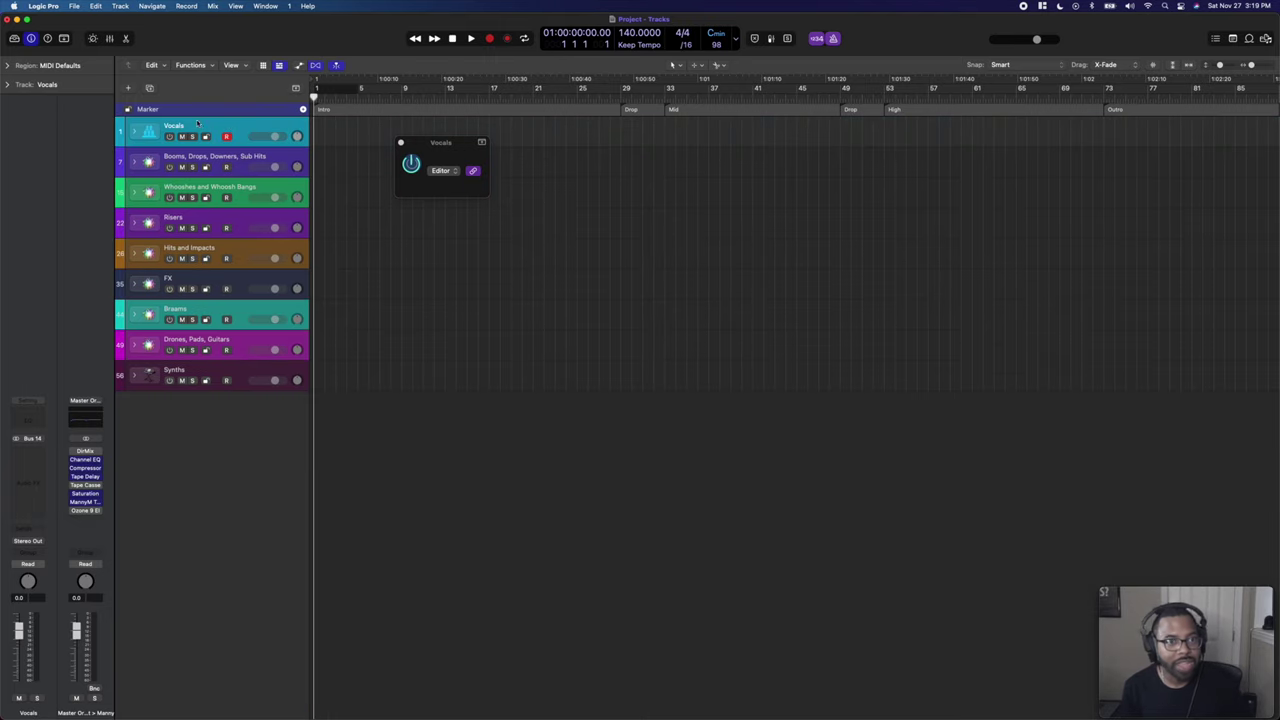
click(134, 131)
Turn on the five Vocals tracks, from Glaze VOX to Luminous Choir, and open the Kontakt instrument on Glaze VOX.
click(220, 156)
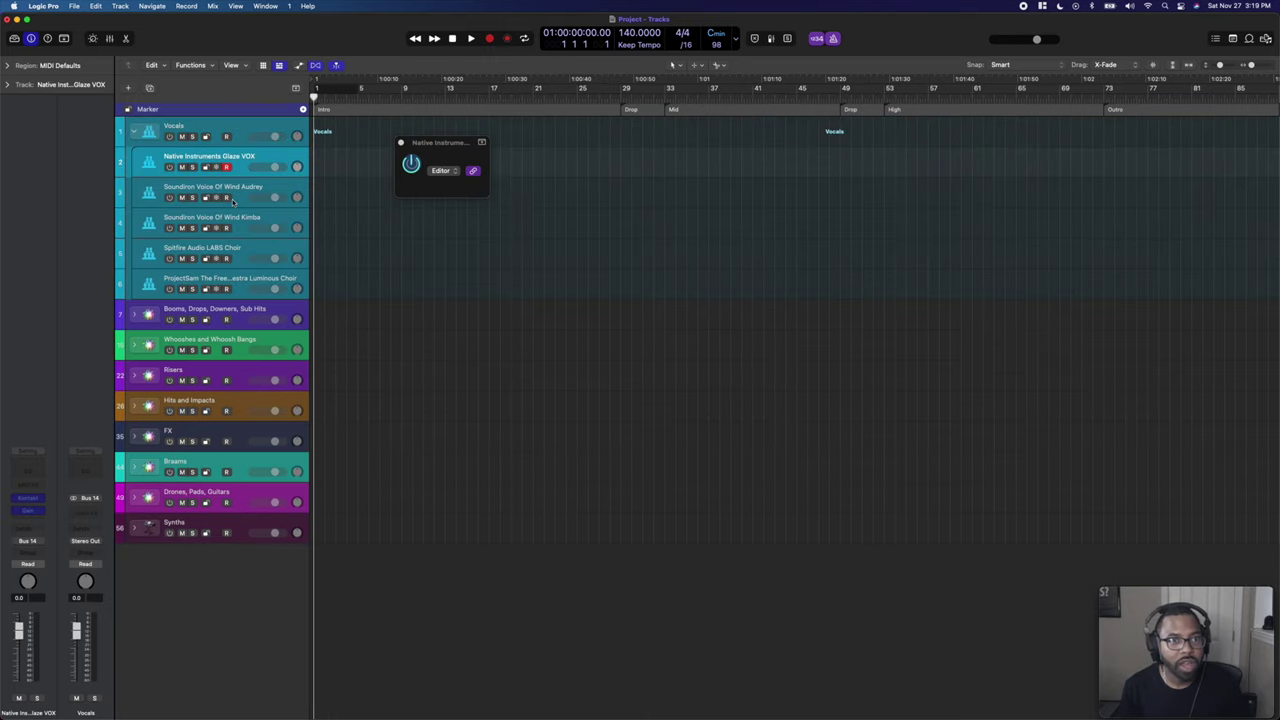
click(251, 276)
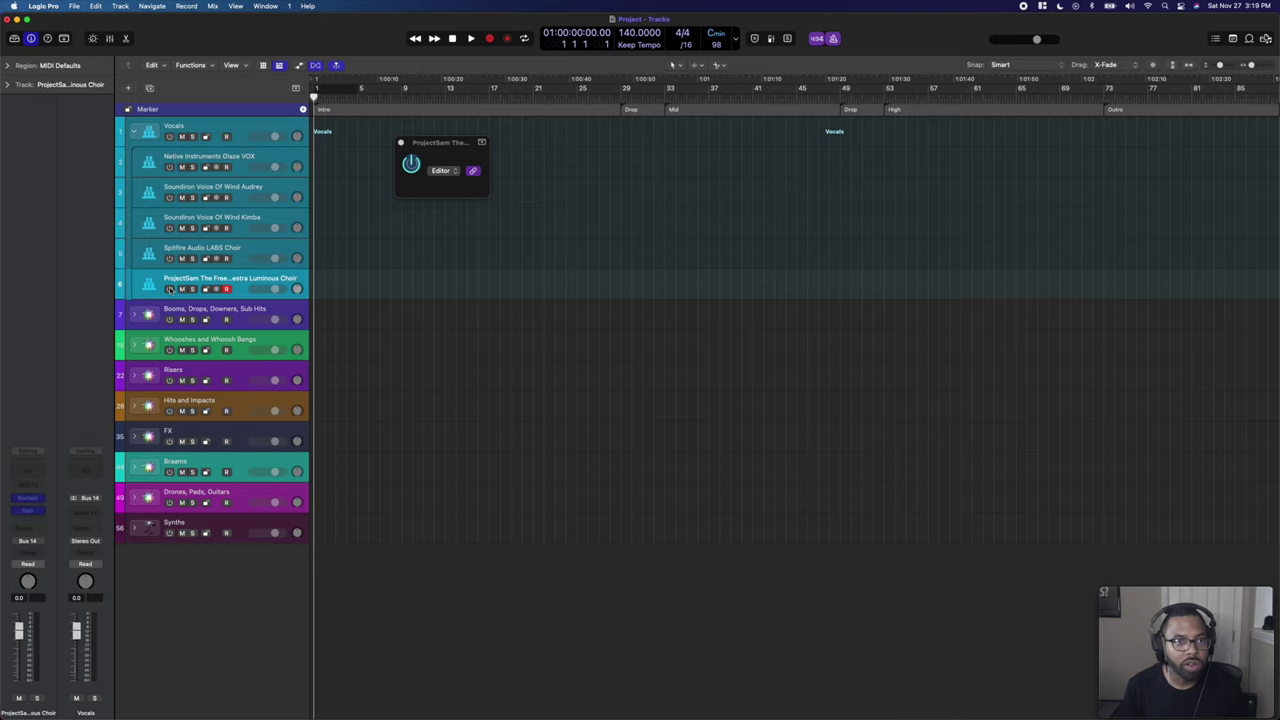
click(260, 156)
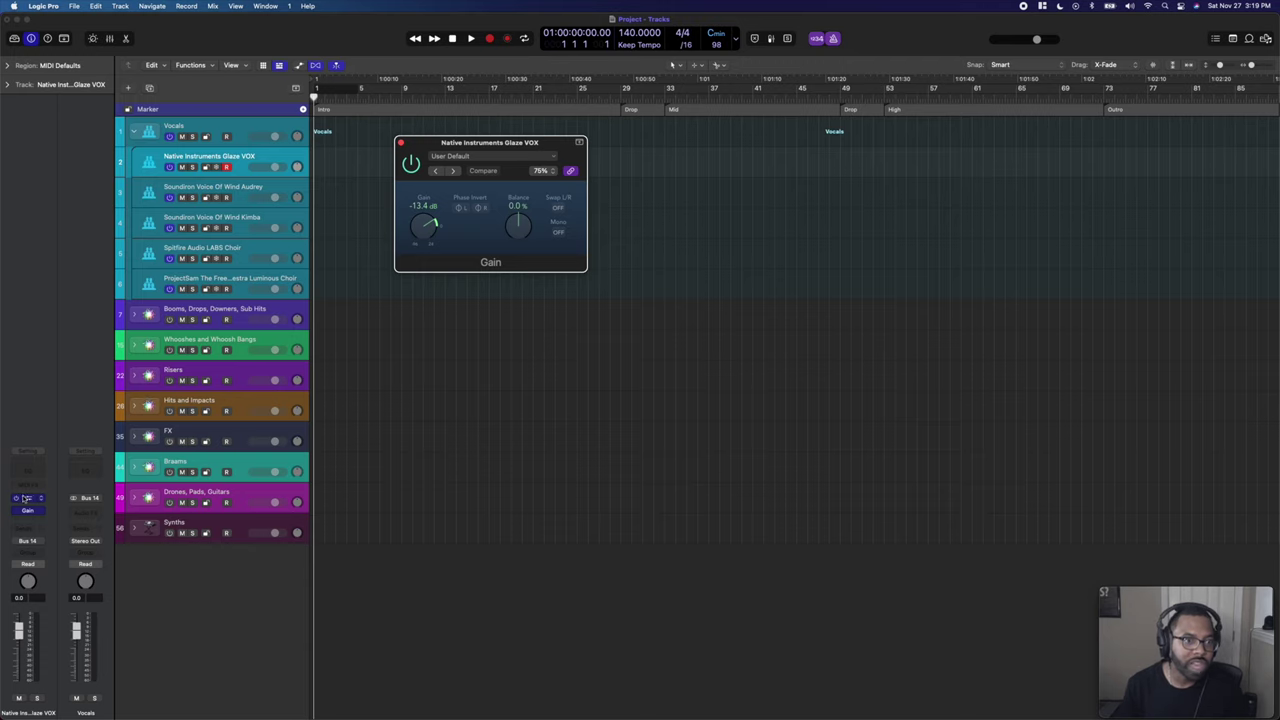
click(27, 498)
click(399, 141)
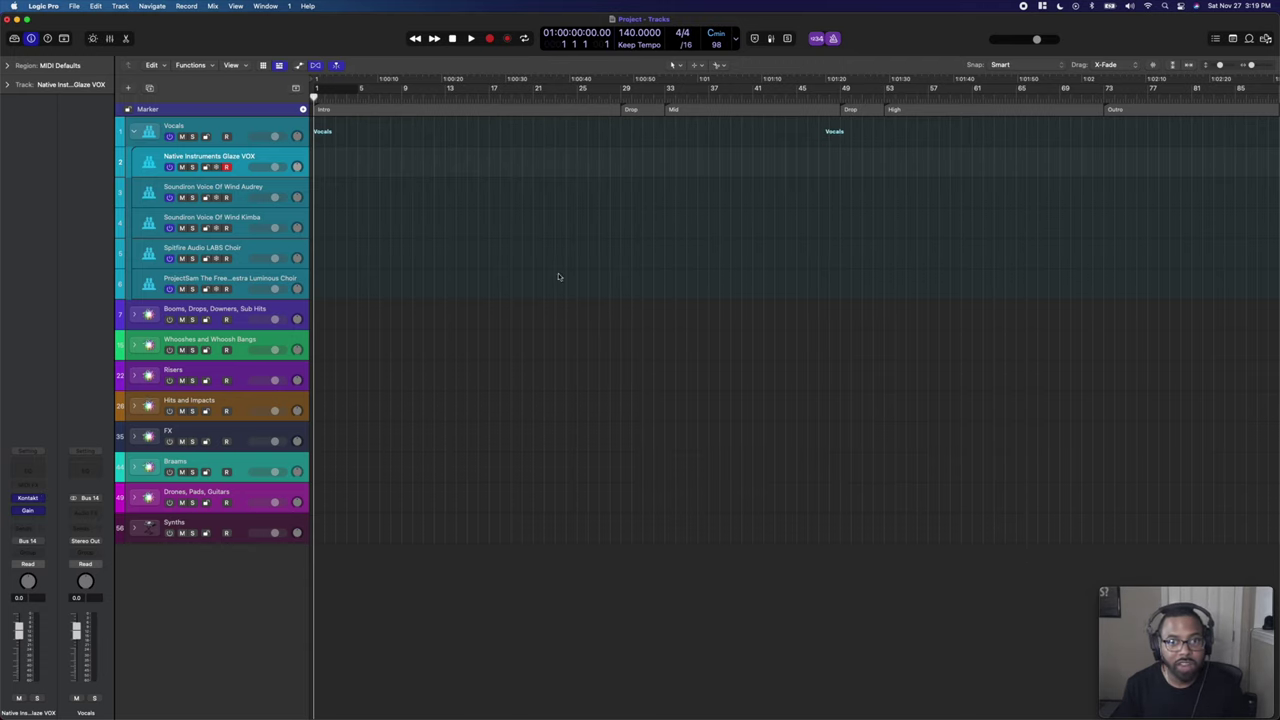
click(27, 498)
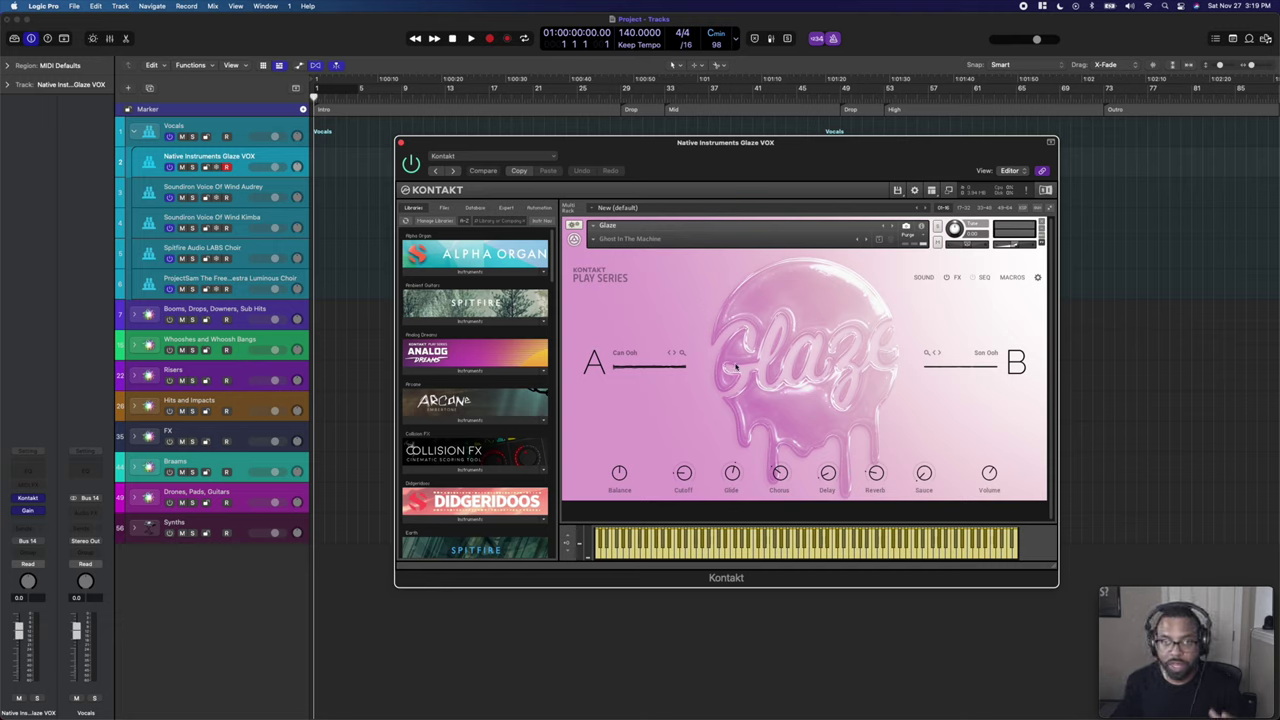
Look through the Glaze preset categories and the Pad presets without changing the loaded preset.
click(606, 239)
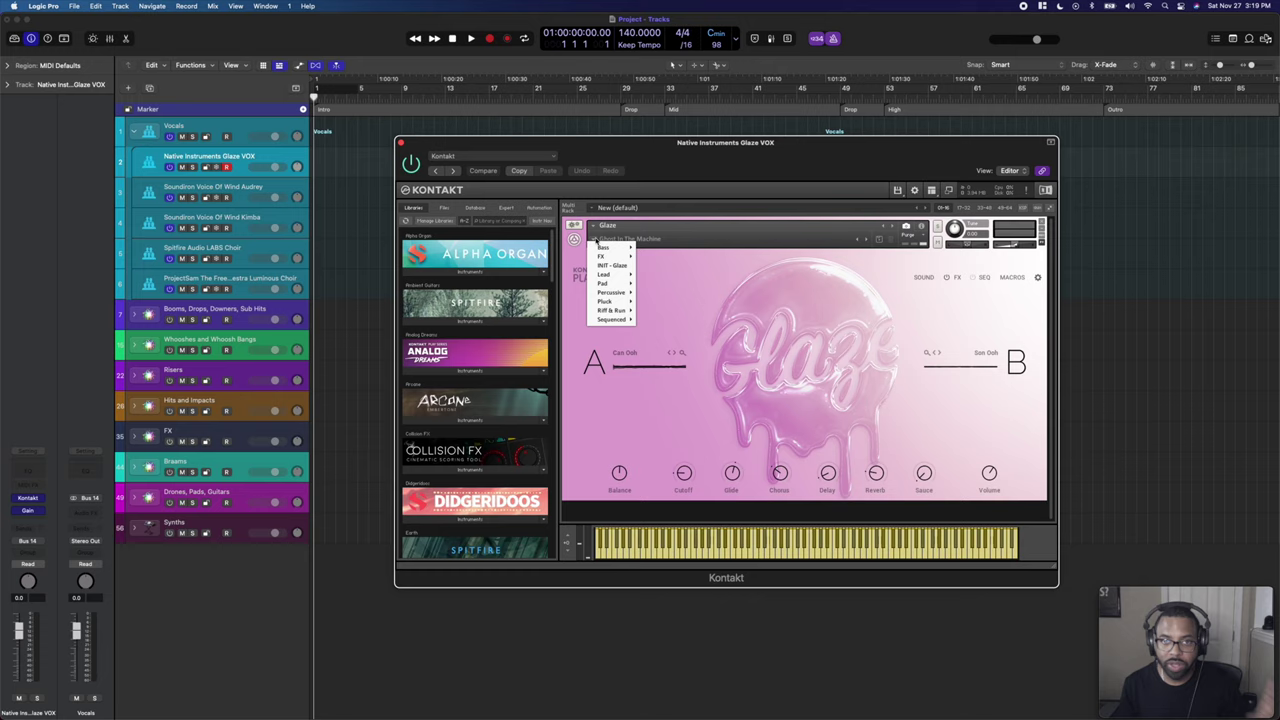
click(680, 351)
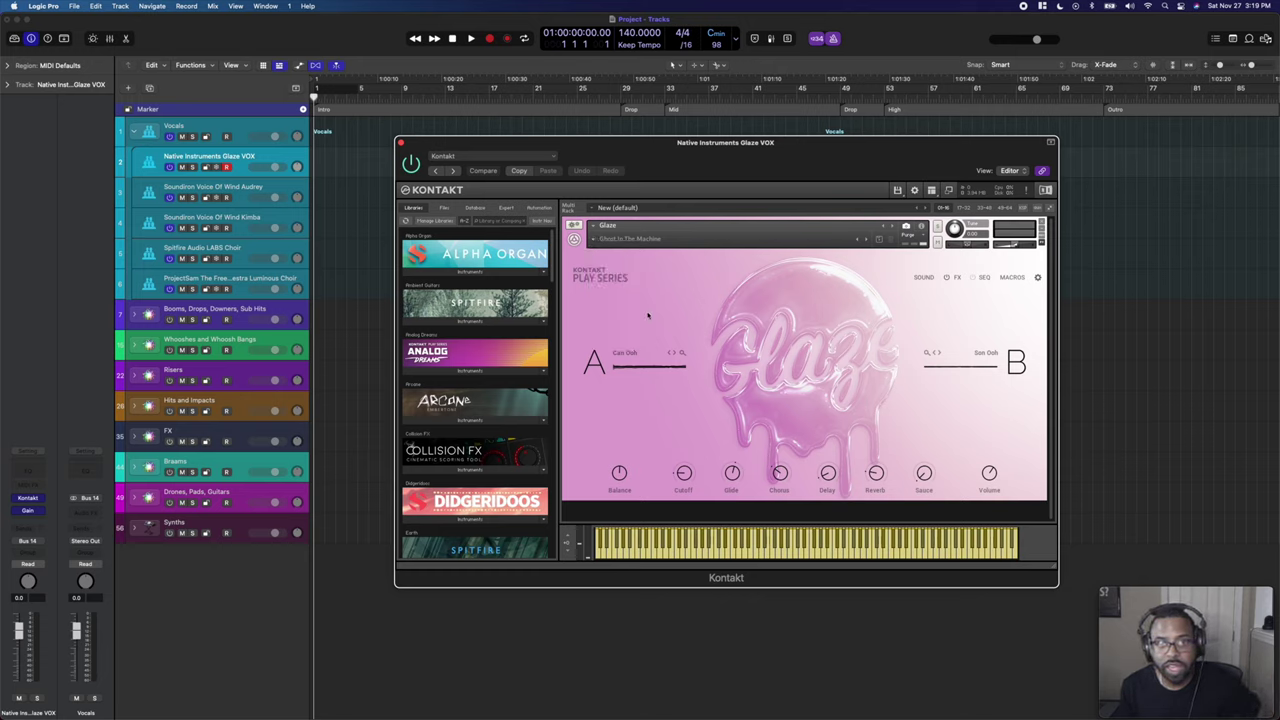
click(612, 238)
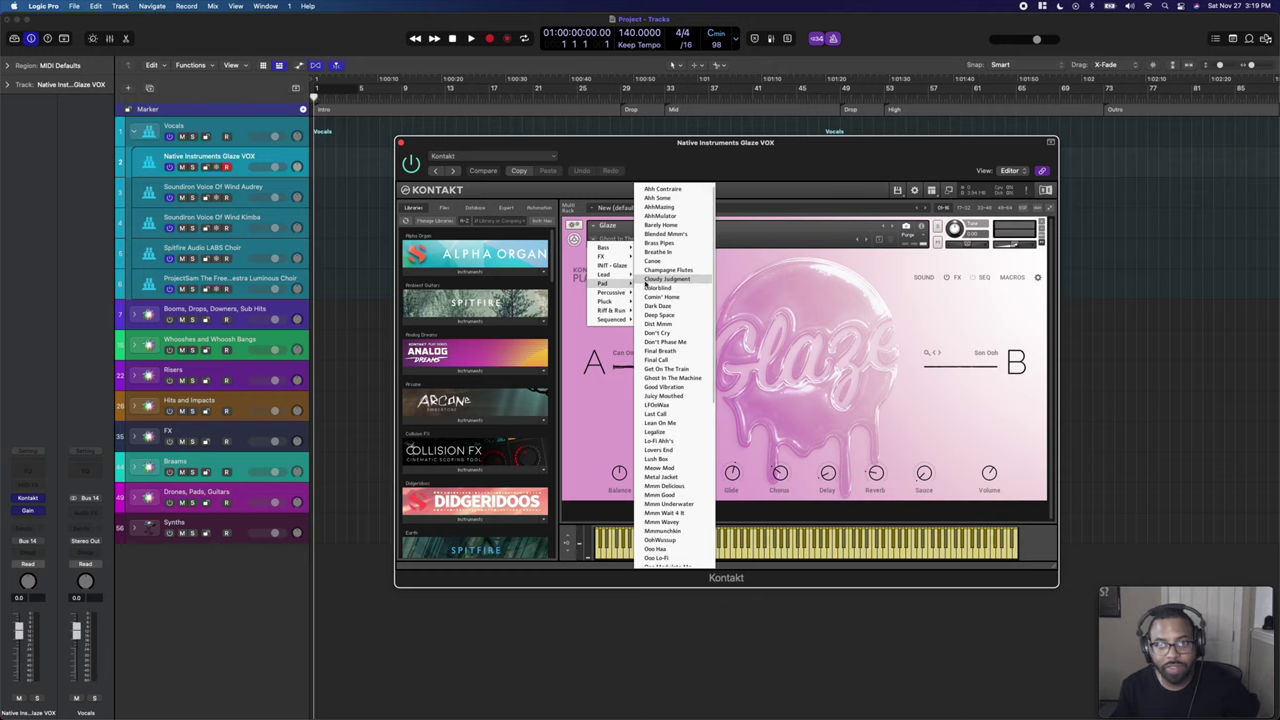
mouse_move(608, 278)
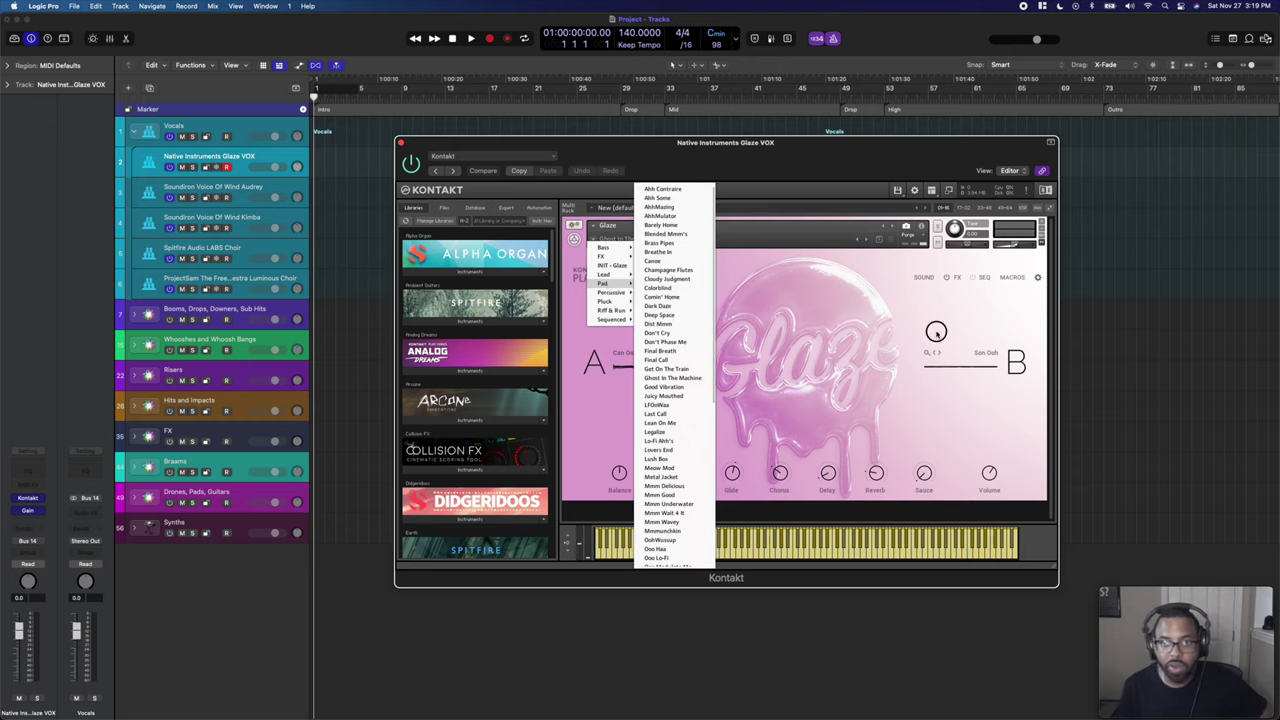
click(970, 352)
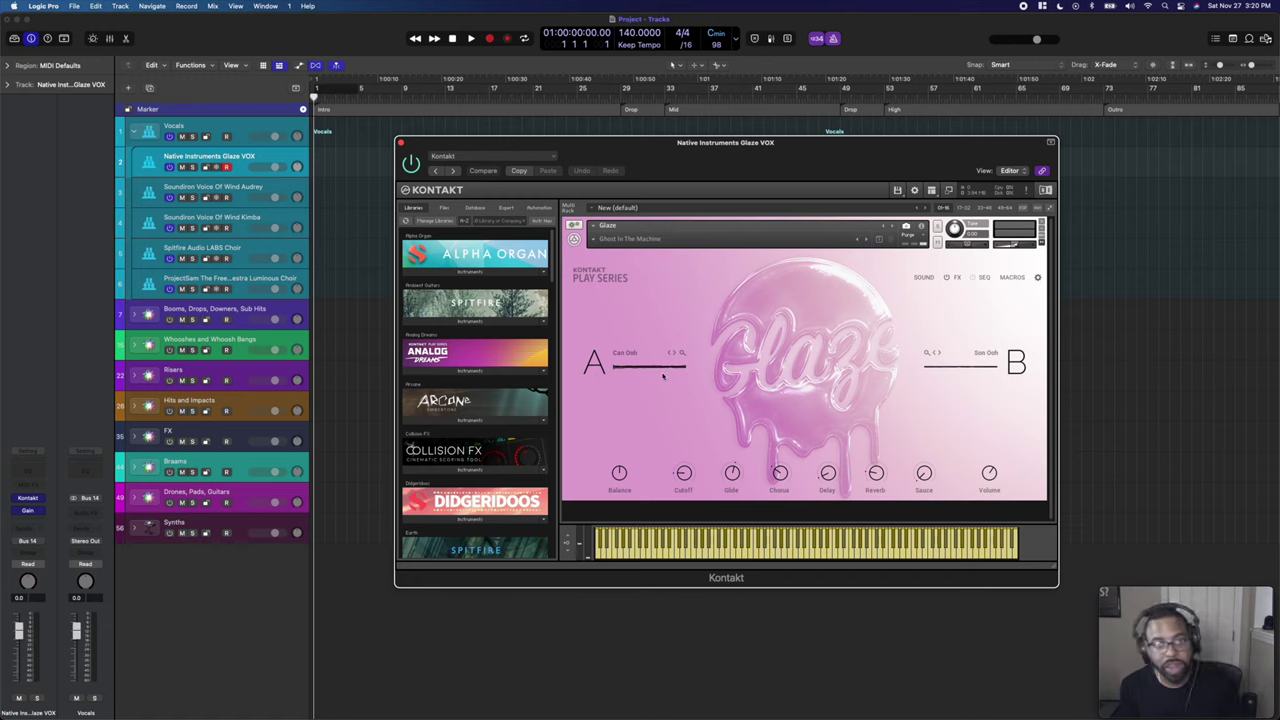
Open the Soundiron Voice Of Wind Audrey instrument and view the Phrases folder of its library in the Kontakt browser.
click(251, 196)
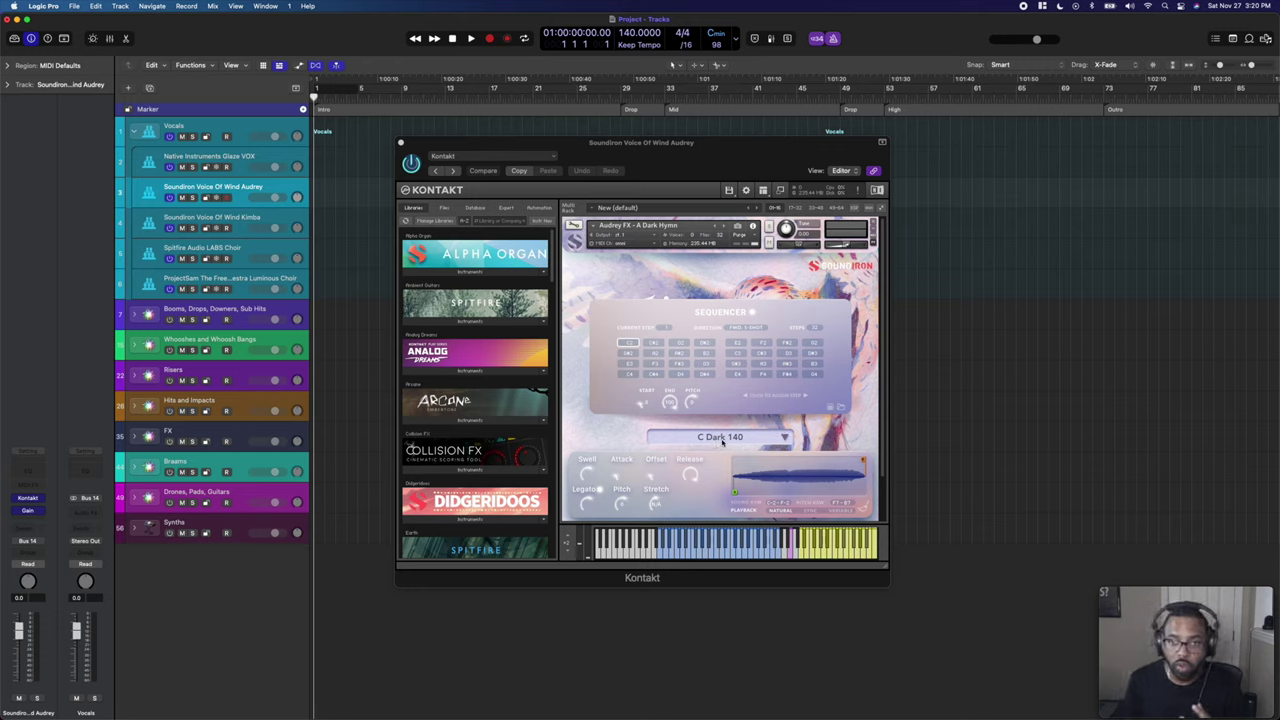
scroll(509, 421, down, 15)
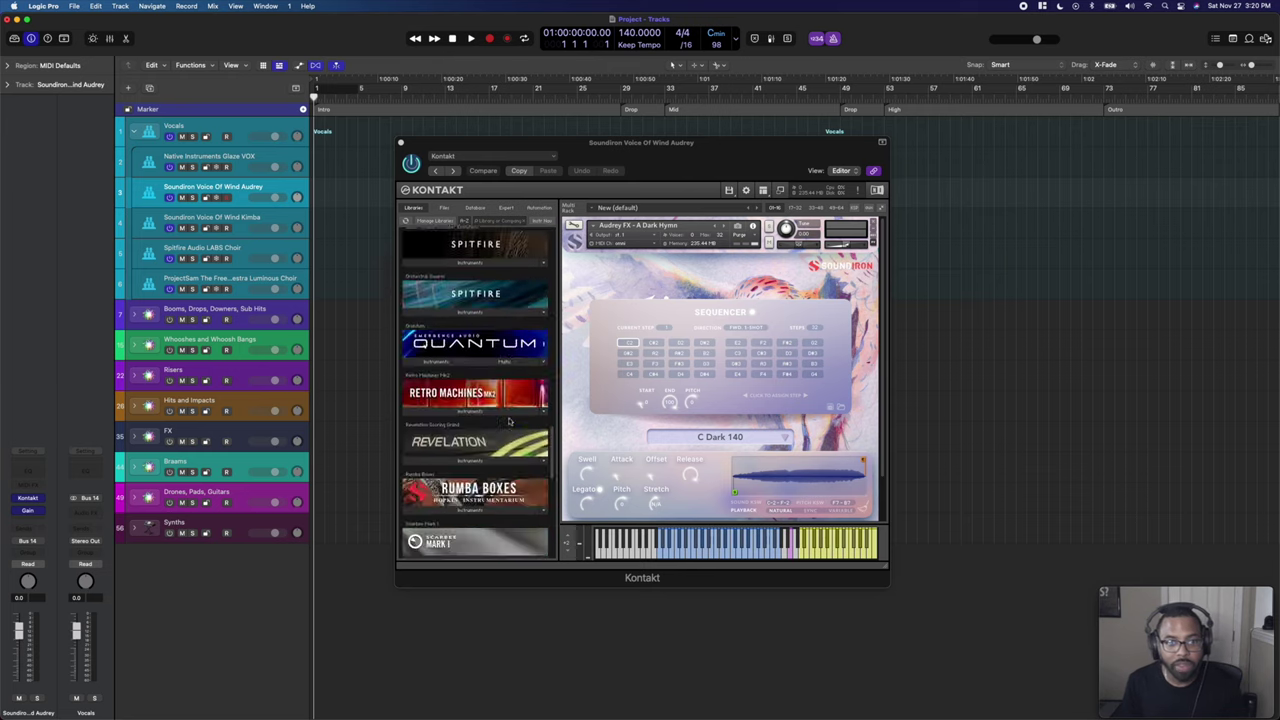
click(470, 452)
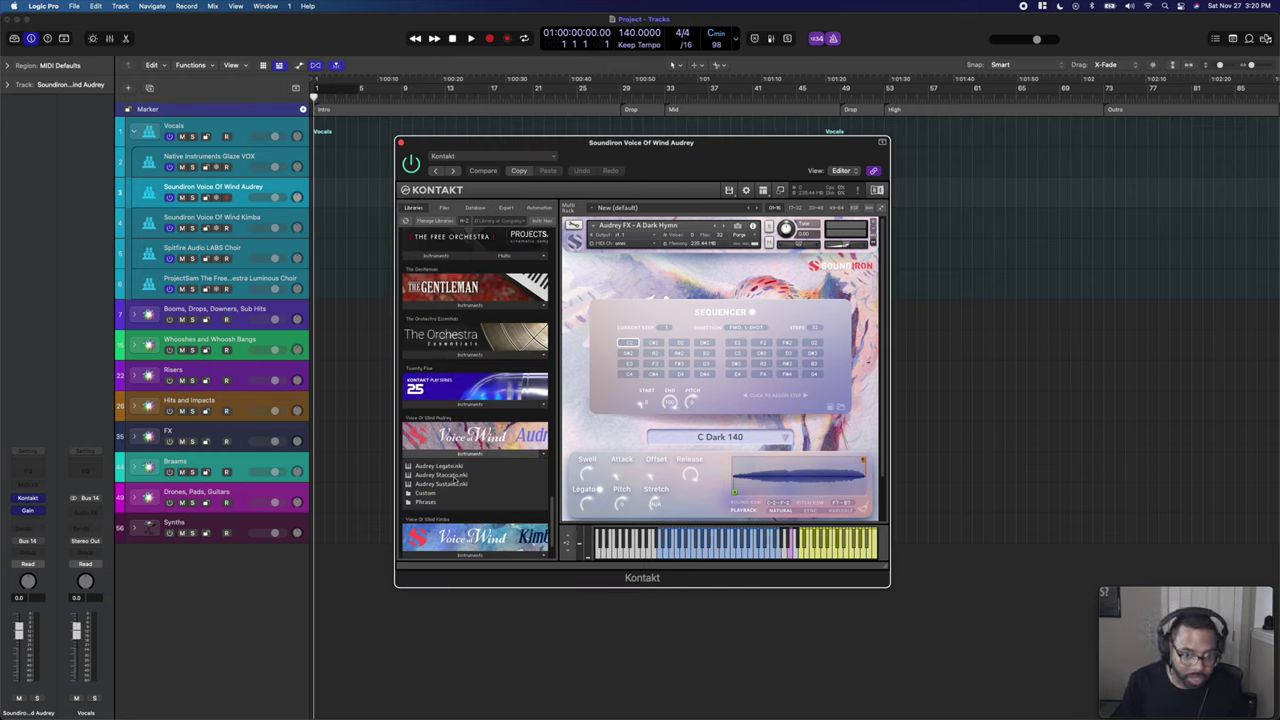
click(428, 503)
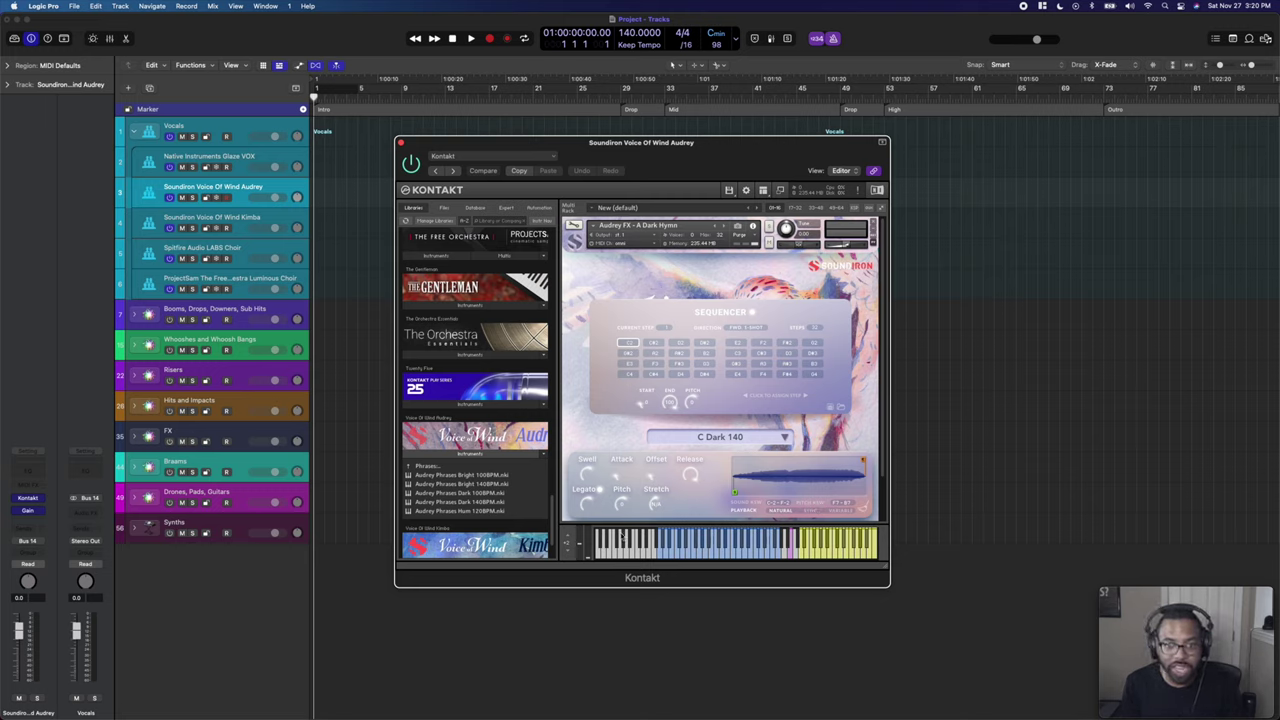
Open the Kontakt instrument on the Soundiron Voice Of Wind Kimba track and view its Legato - Ah controls.
drag(621, 507, 620, 506)
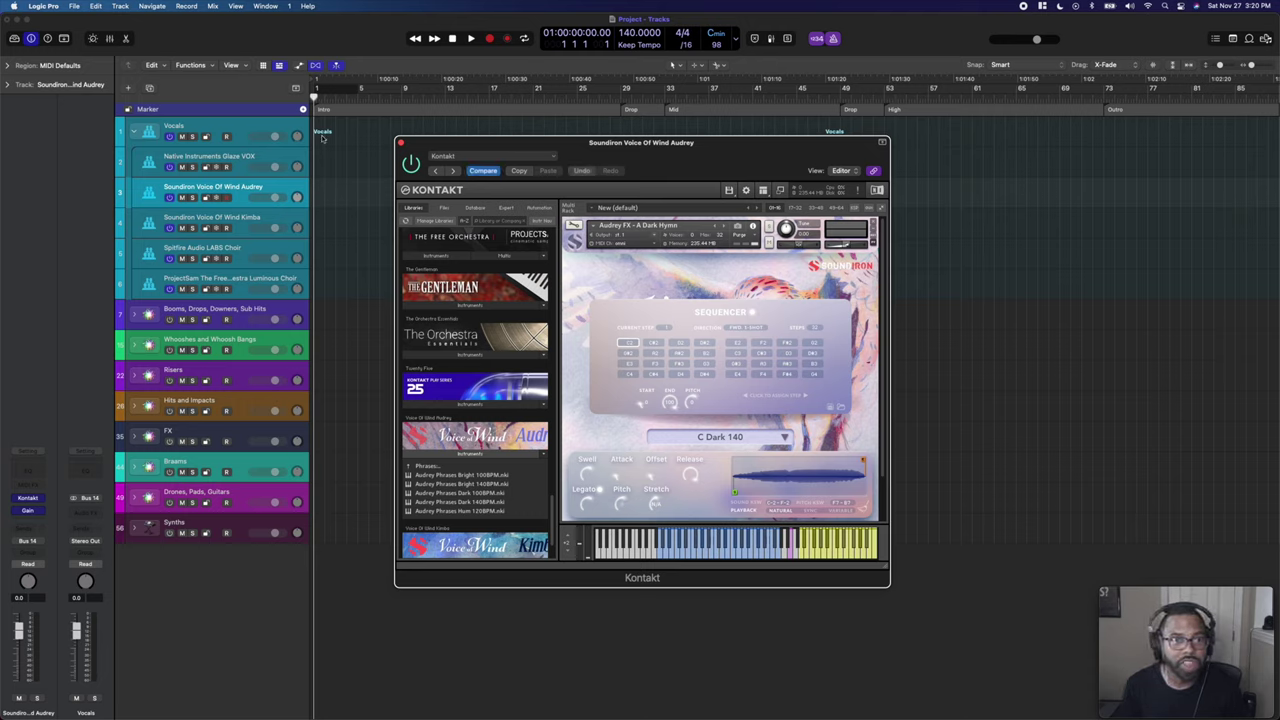
click(238, 217)
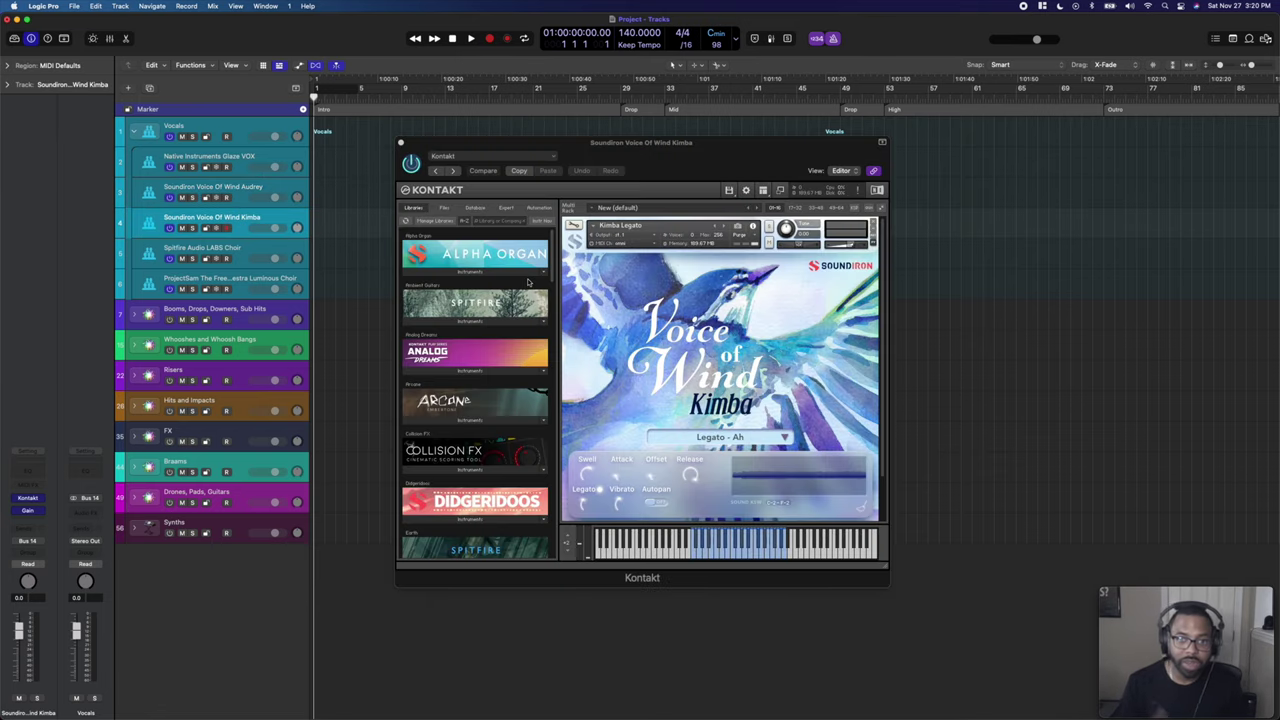
scroll(686, 459, down, 2)
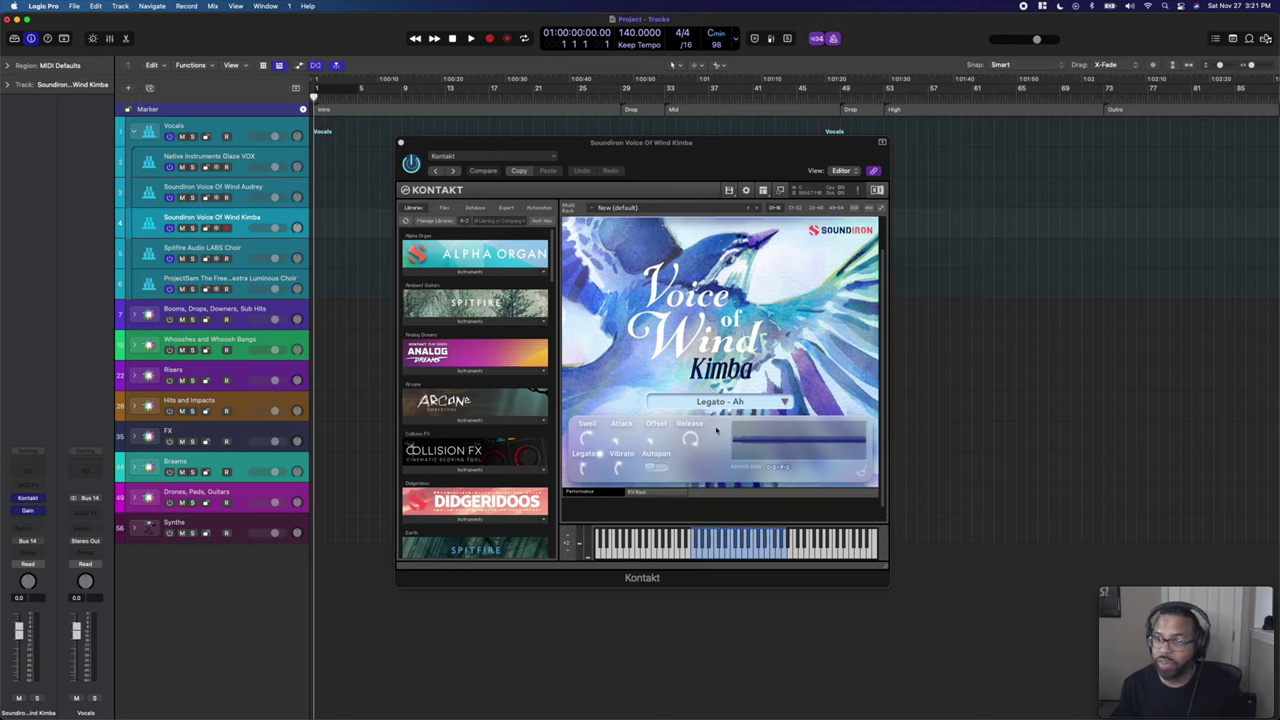
Open the Spitfire Audio LABS Choir instrument and check its Vocals presets, keeping Choir: Long loaded.
click(241, 248)
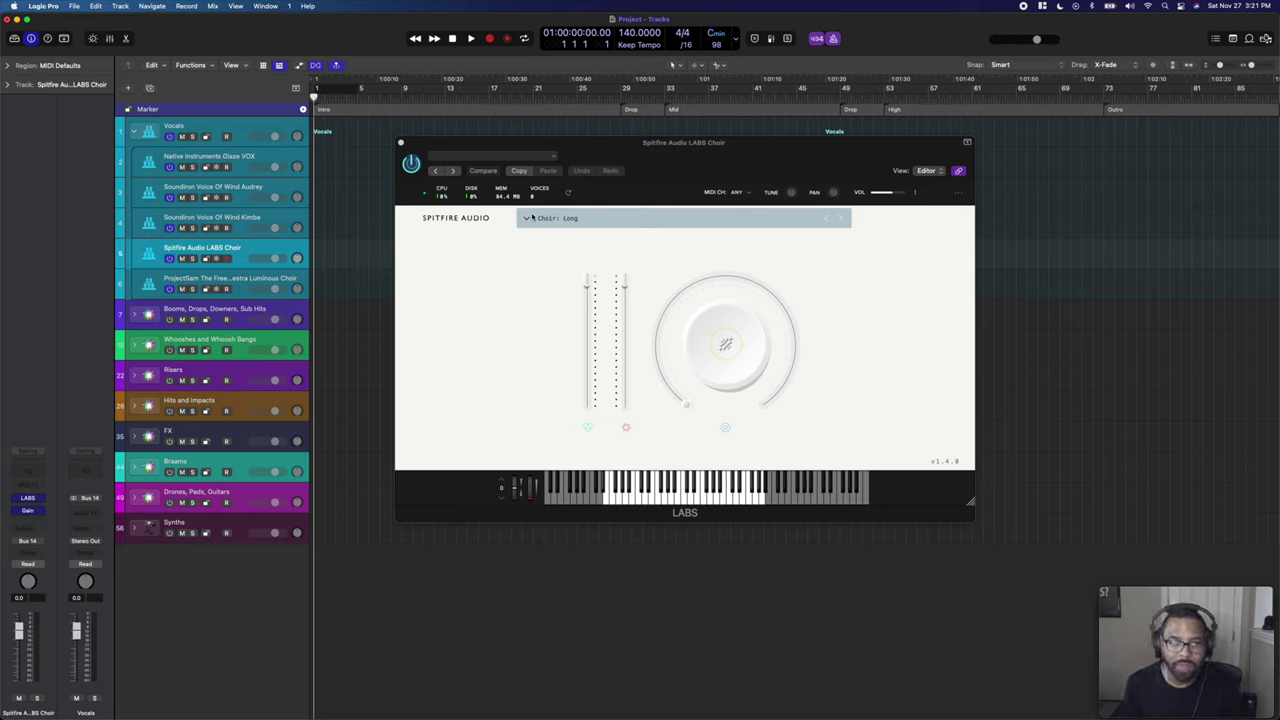
click(527, 219)
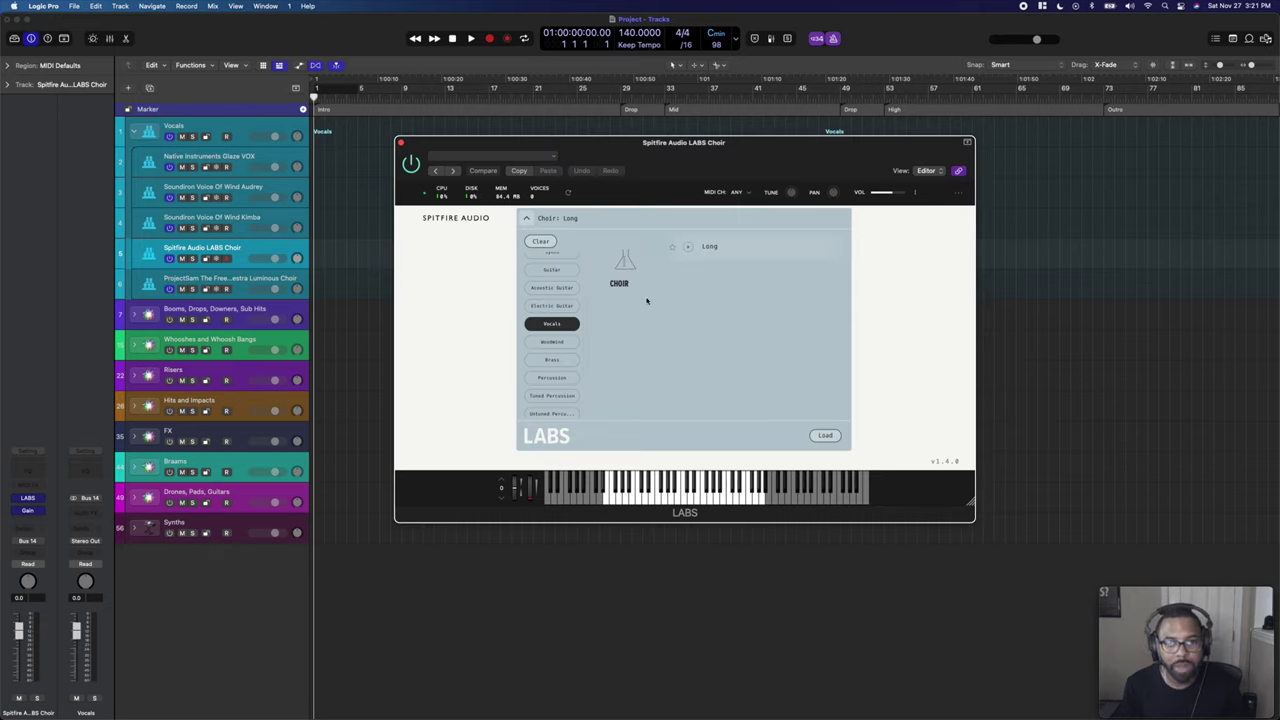
click(457, 316)
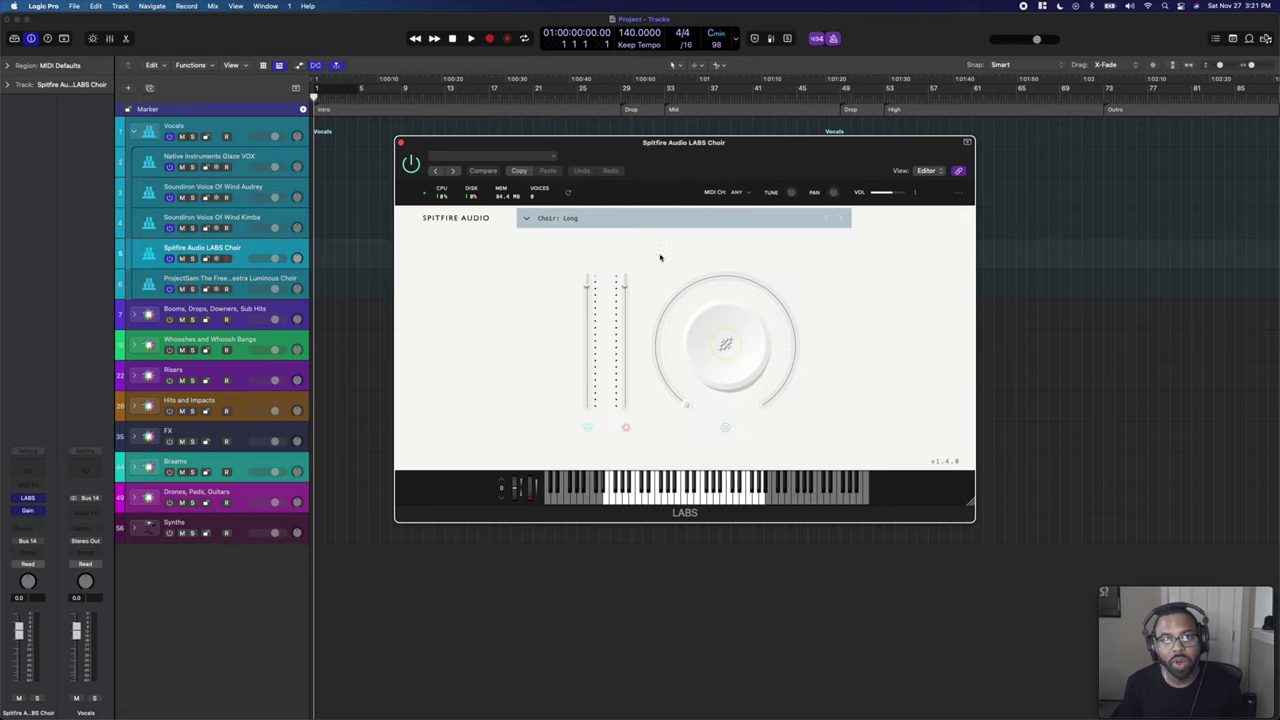
mouse_move(654, 351)
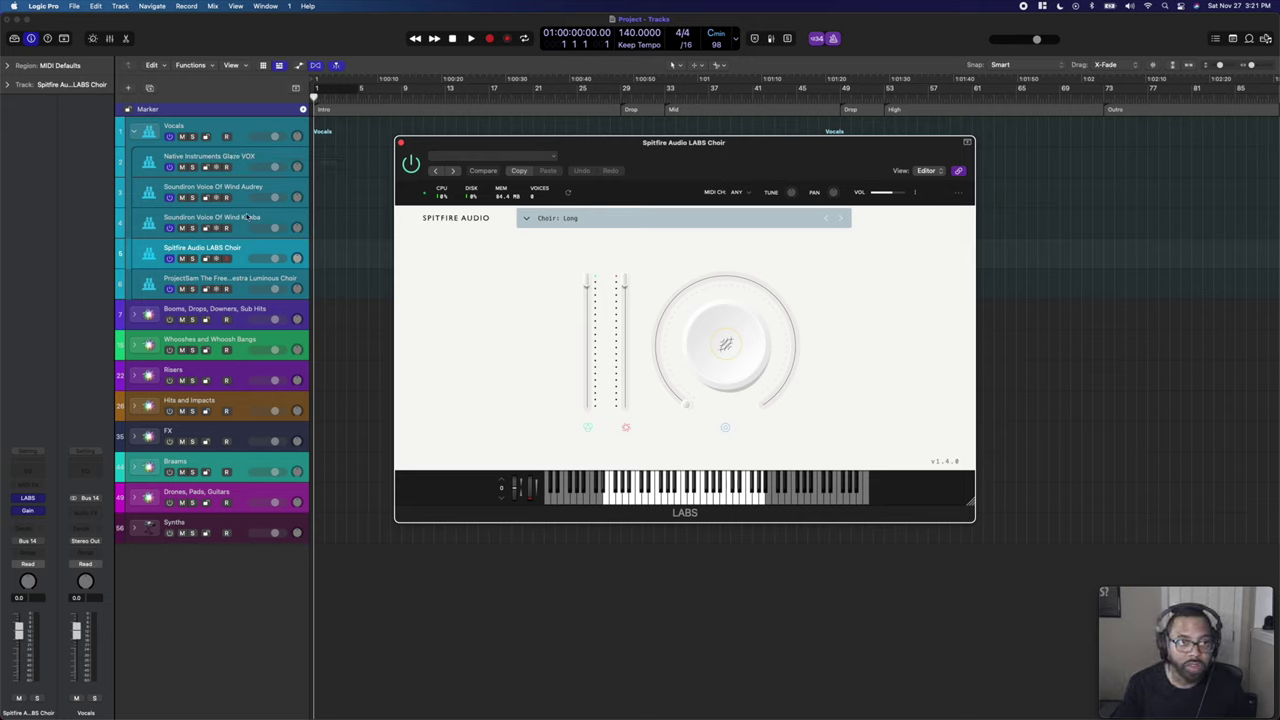
Open the ProjectSAM Luminous Choir instrument and turn its Attack control down to the minimum.
click(236, 286)
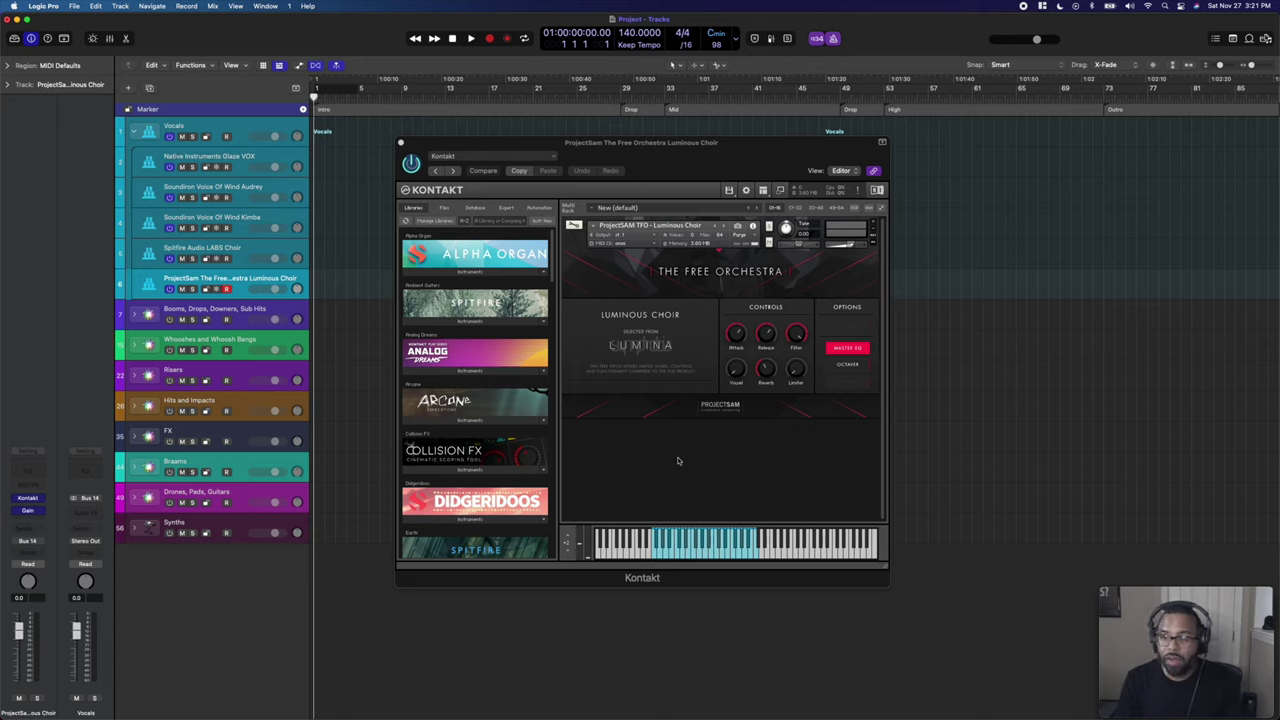
drag(735, 340, 723, 386)
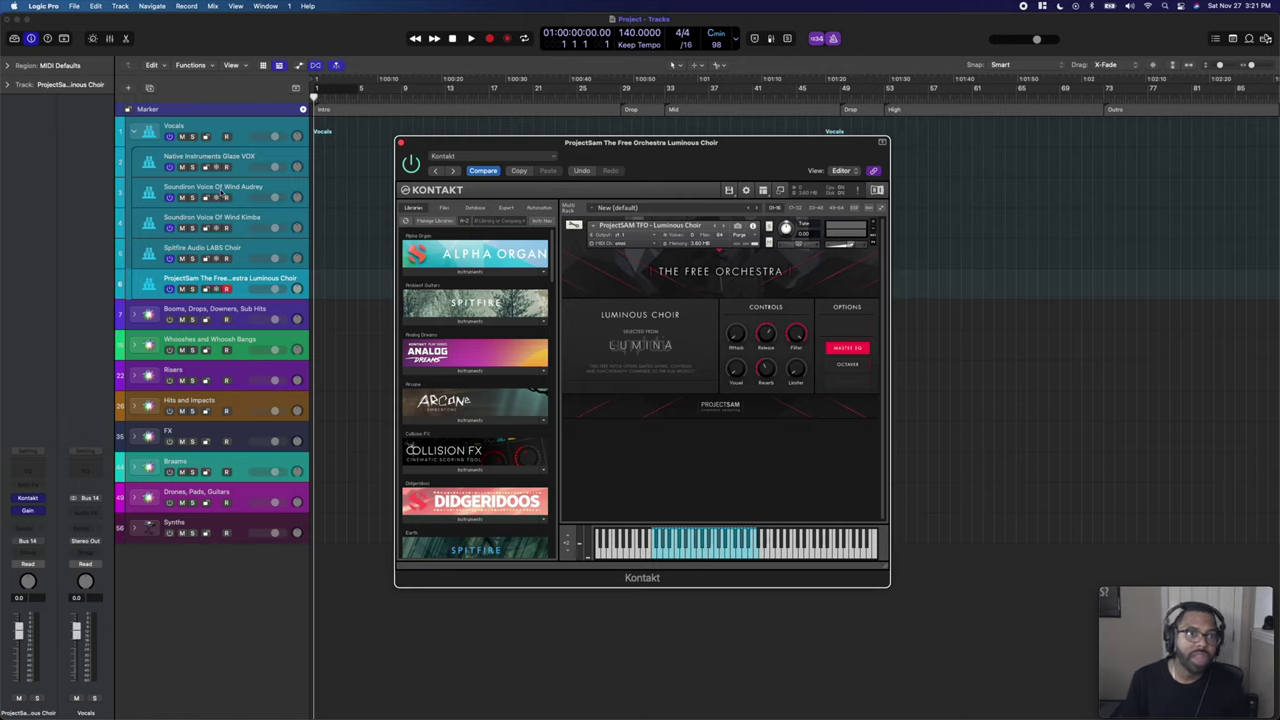
Delete the whole Vocals track stack and expand the Booms, Drops, Downers, Sub Hits stack.
click(241, 131)
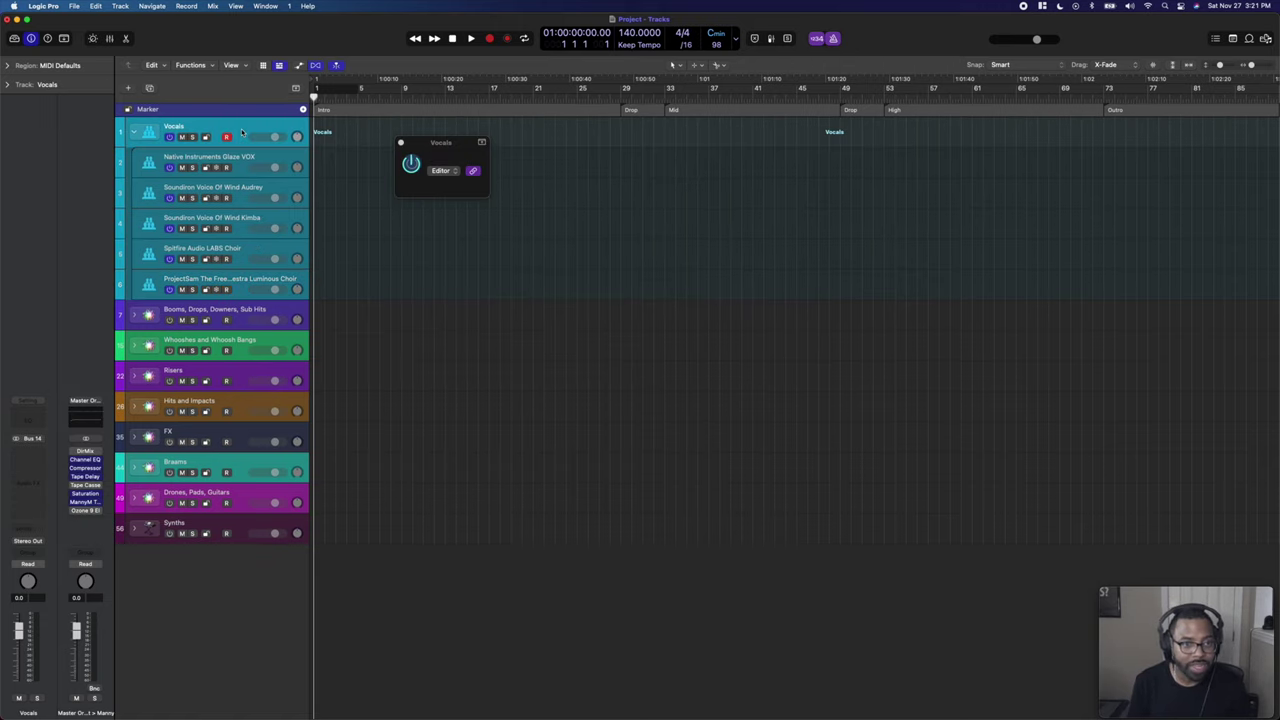
key(super+BackSpace)
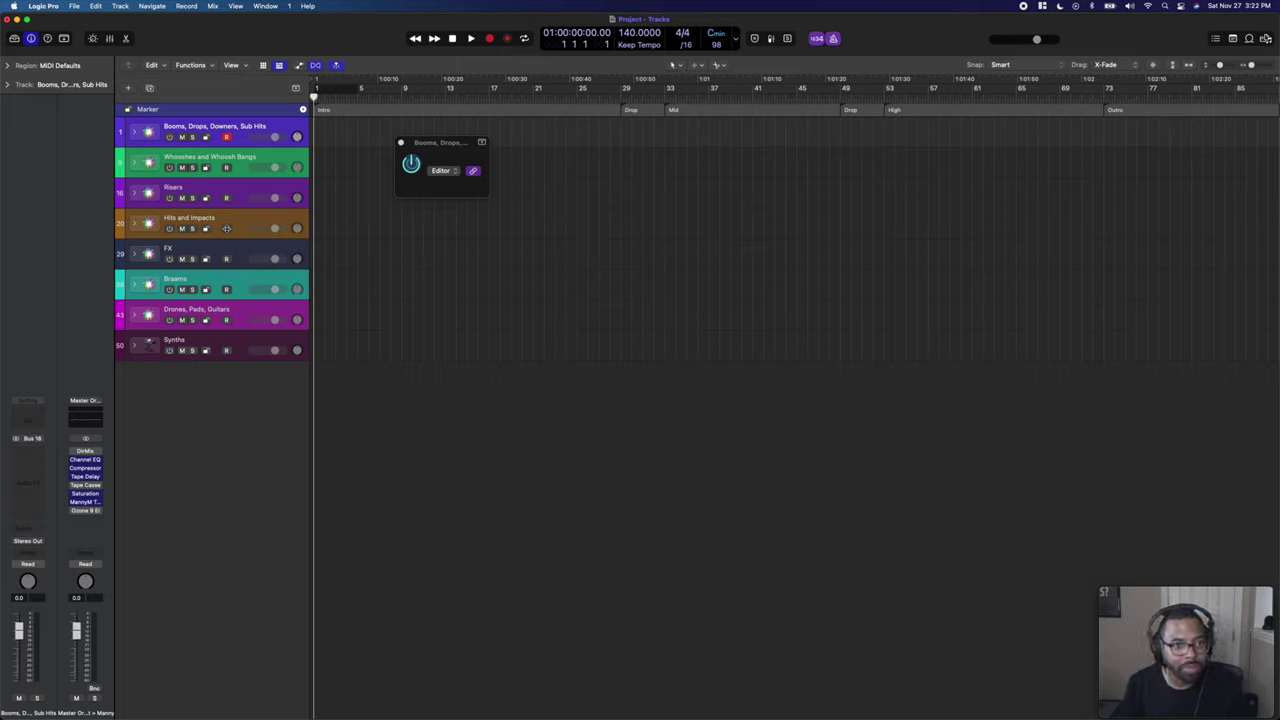
click(136, 132)
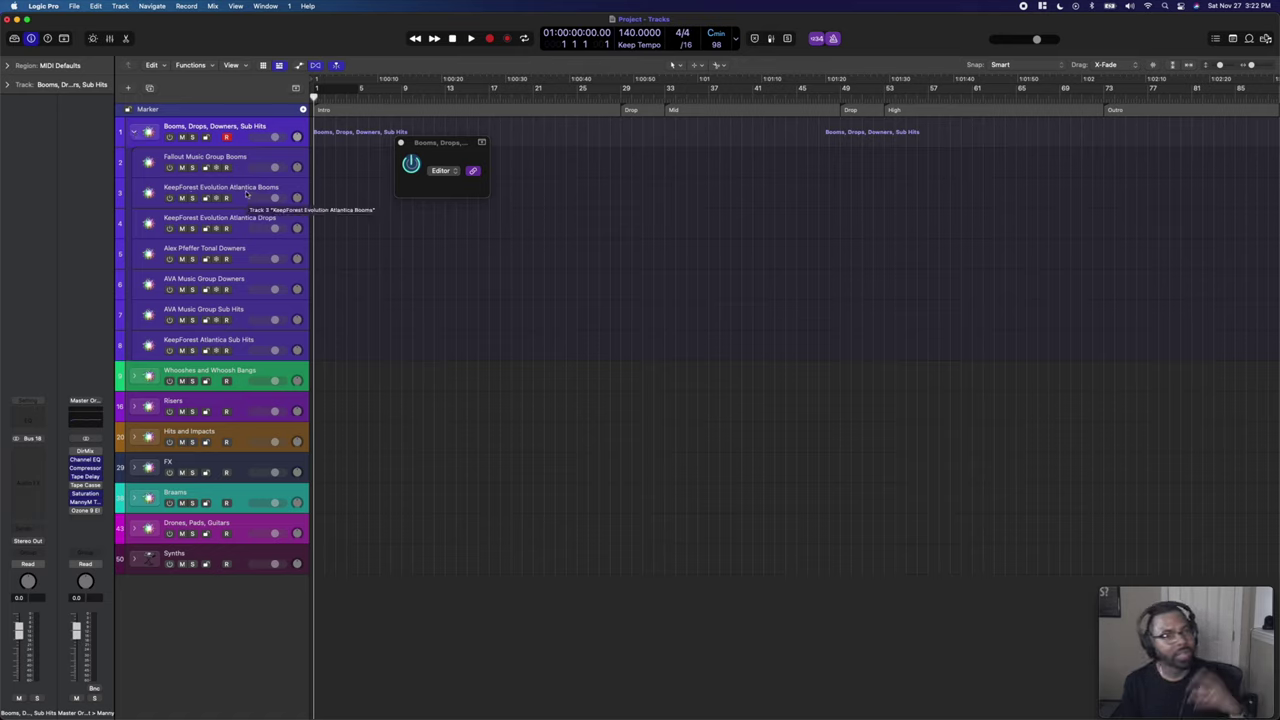
Turn on all tracks in the Booms, Drops, Downers, Sub Hits stack and open the Kontakt instrument on Fallout Music Group Booms.
click(242, 158)
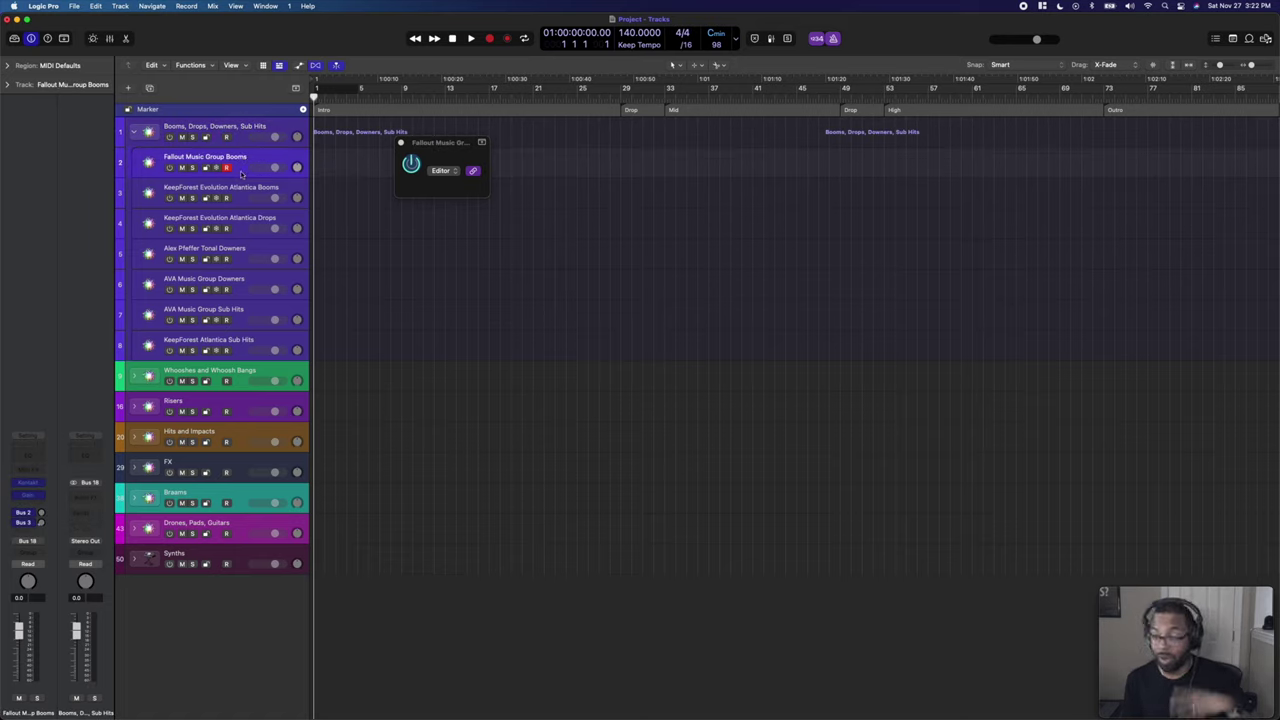
click(227, 167)
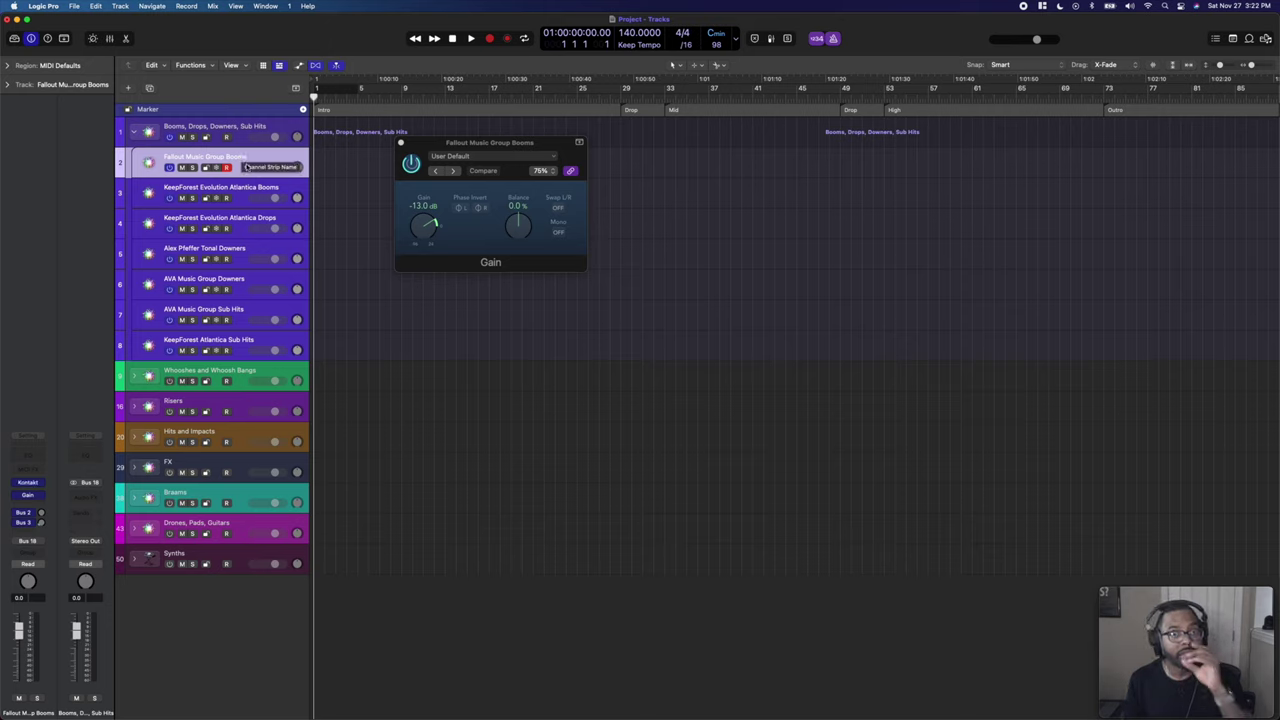
click(400, 143)
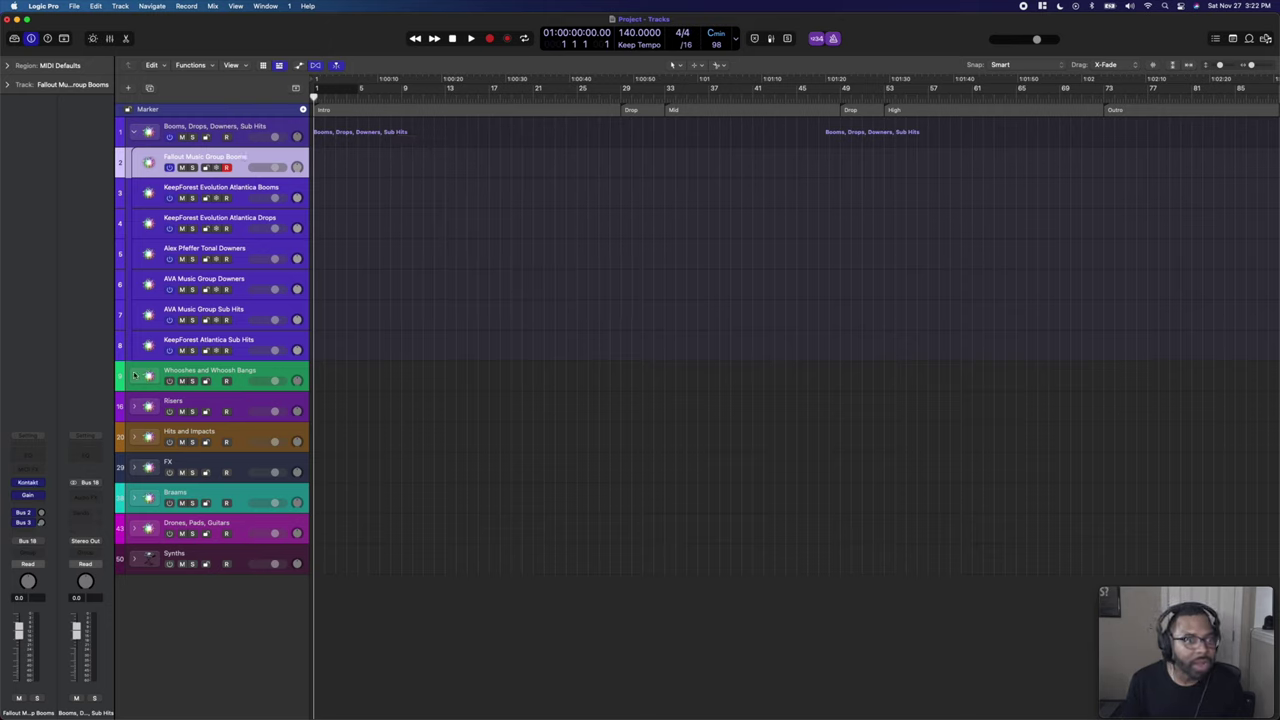
click(28, 482)
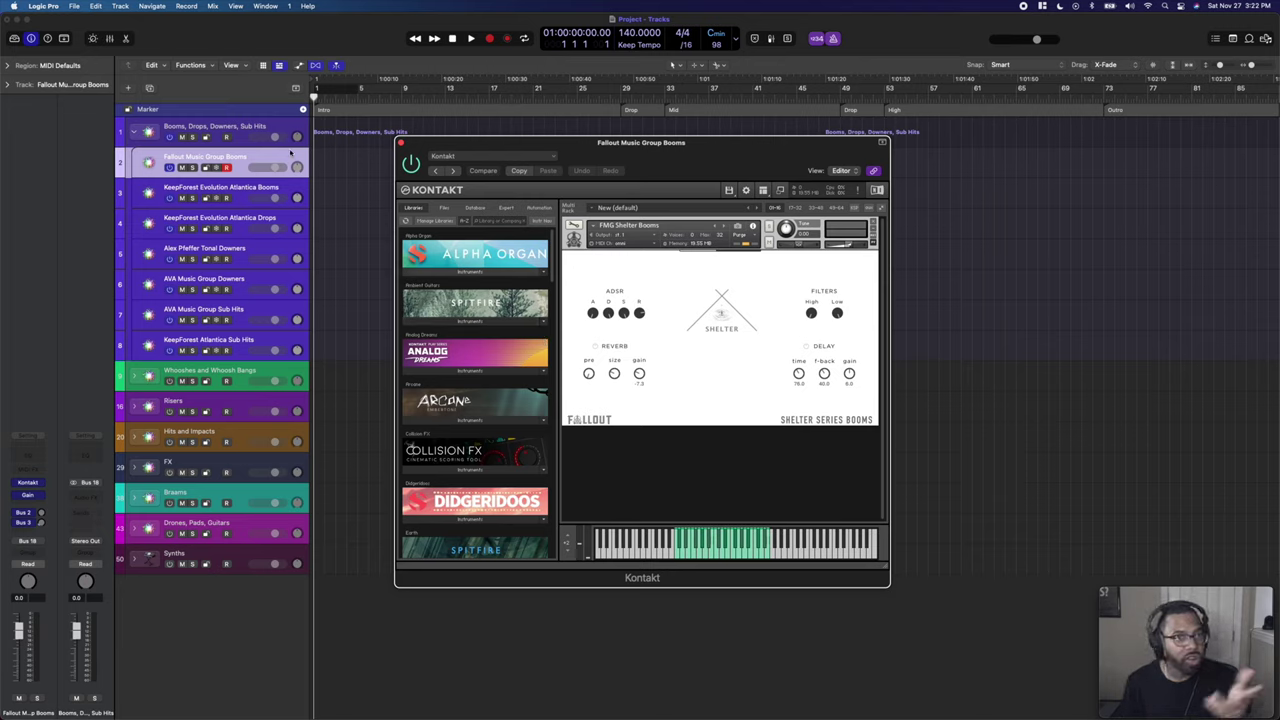
View the instruments on the remaining boom, drop, downer and sub hit tracks, from KeepForest Evolution Atlantica Booms to KeepForest Atlantica Sub Hits.
click(230, 186)
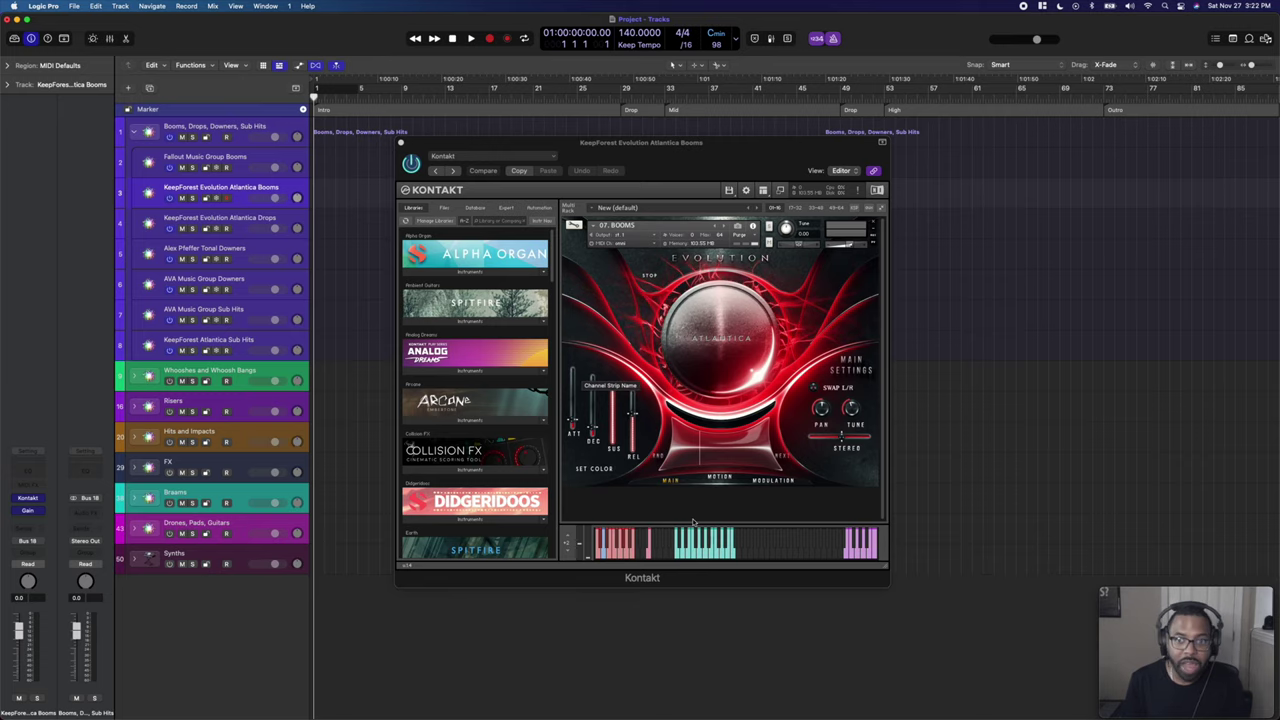
click(247, 228)
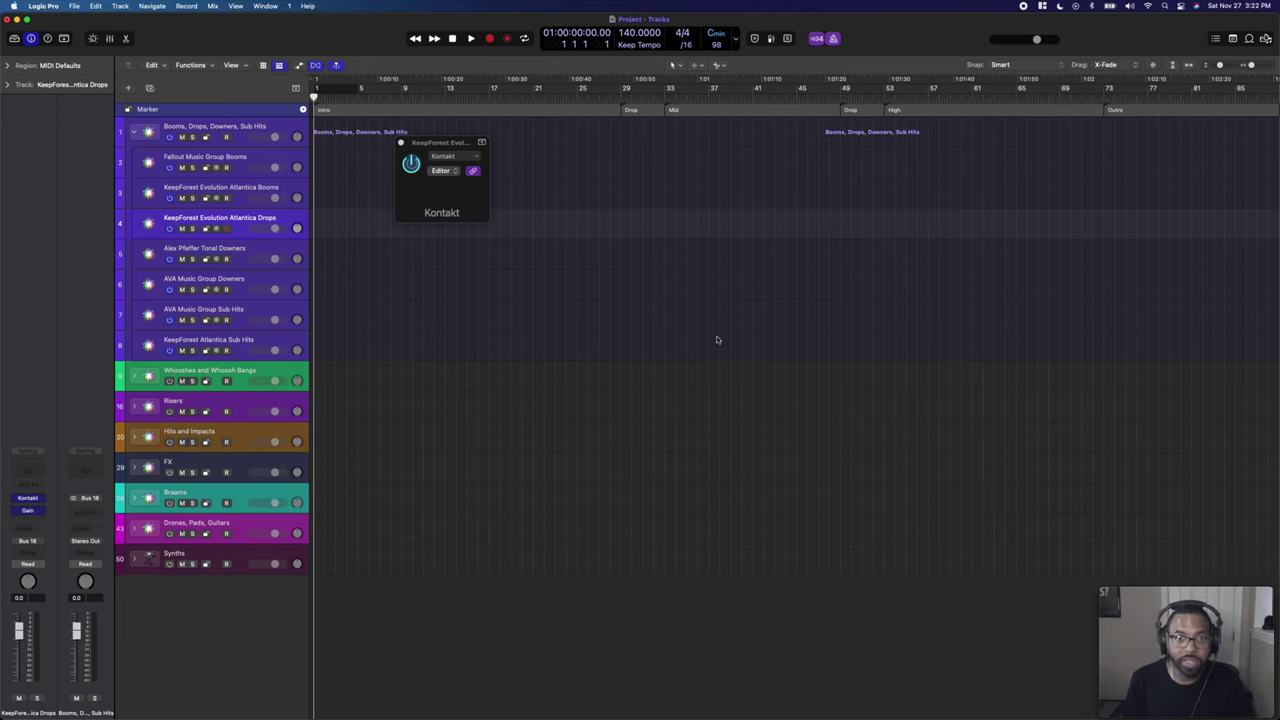
click(237, 255)
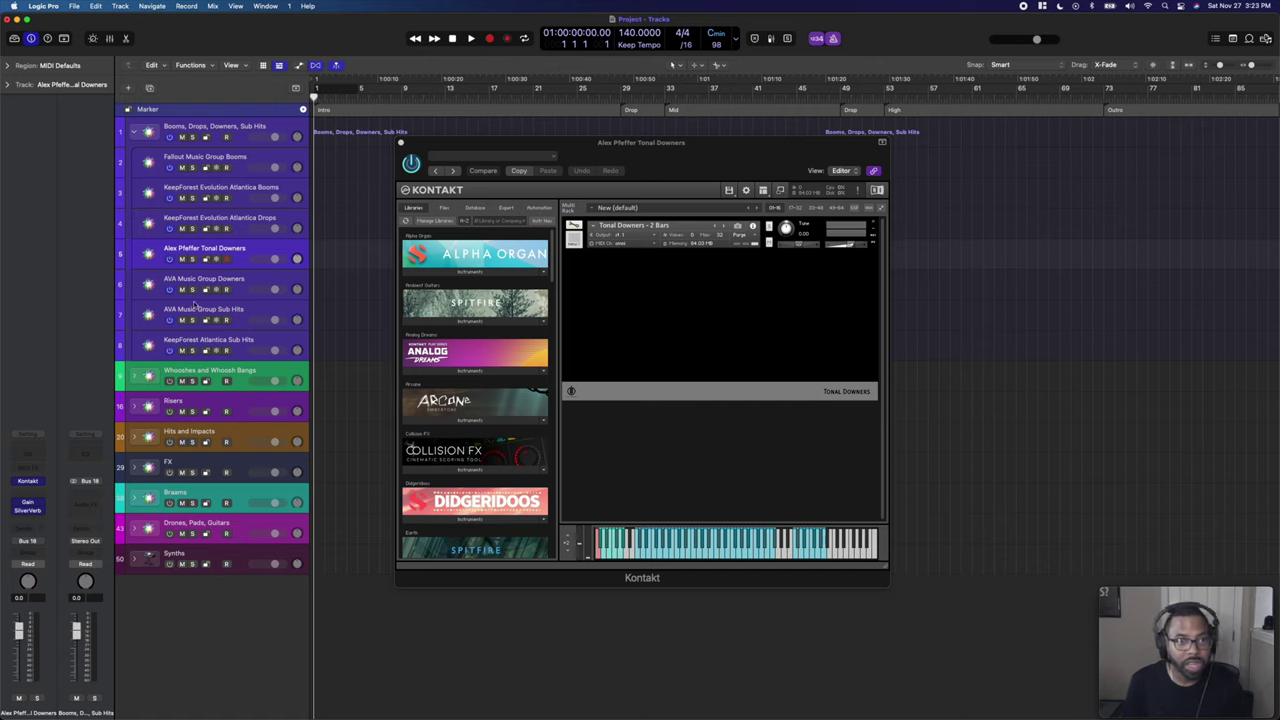
click(254, 285)
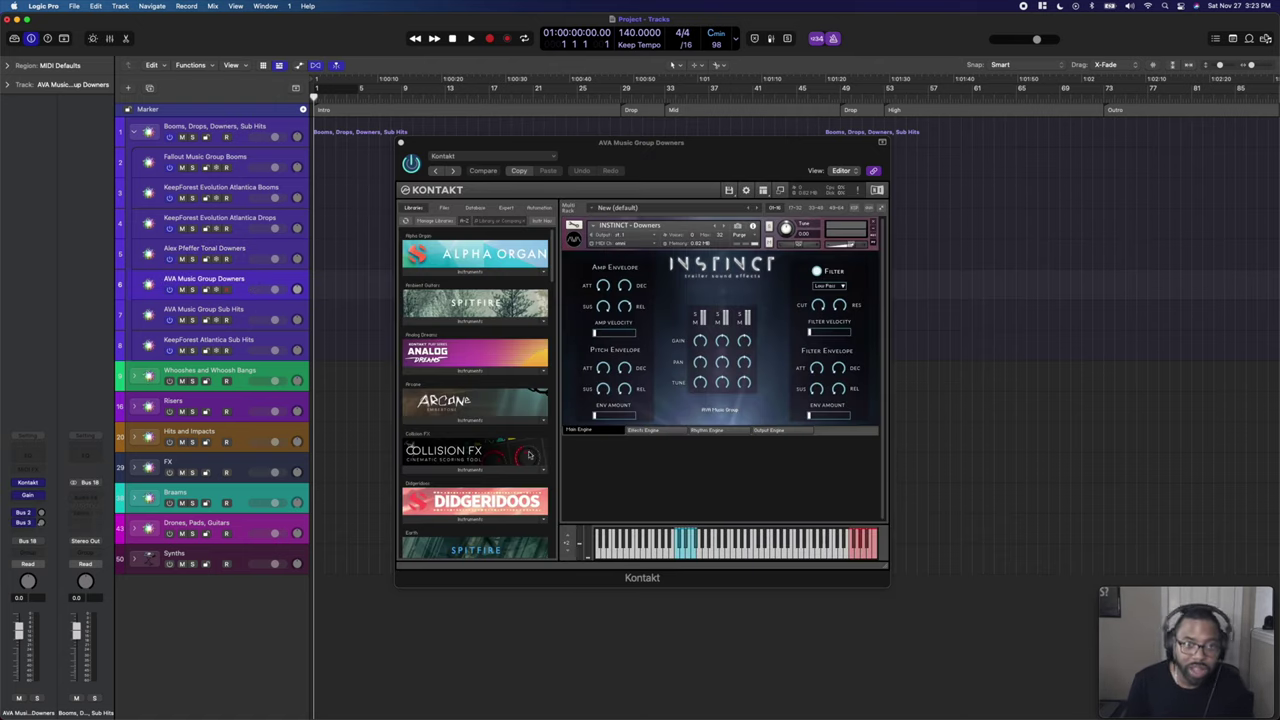
click(235, 308)
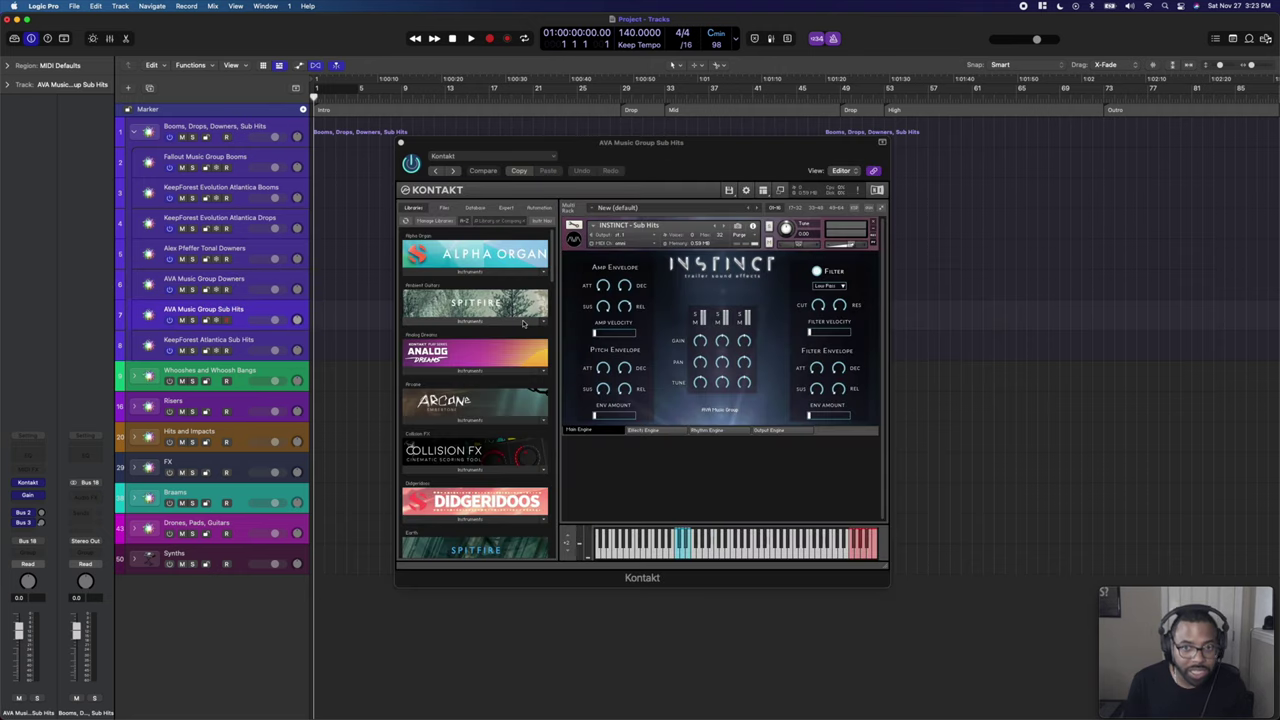
click(244, 340)
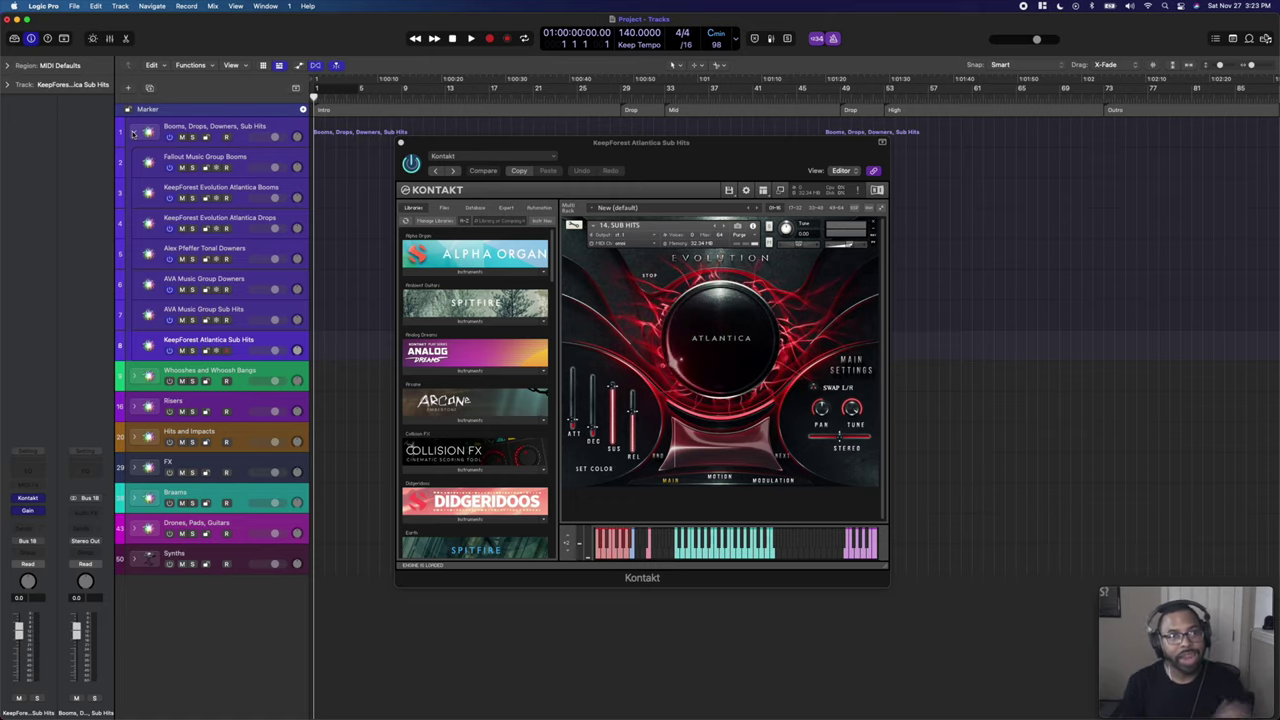
Delete the whole Booms, Drops, Downers, Sub Hits track stack and expand the Whooshes and Whoosh Bangs stack.
click(133, 133)
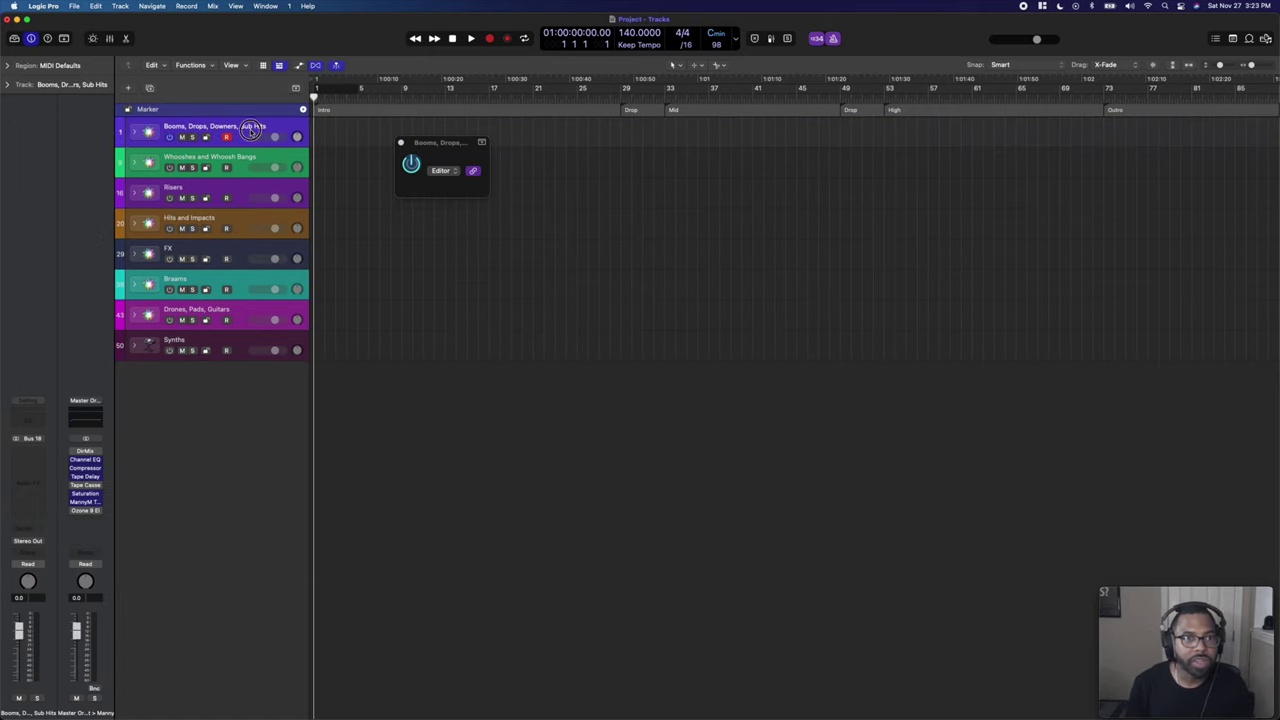
key(super+BackSpace)
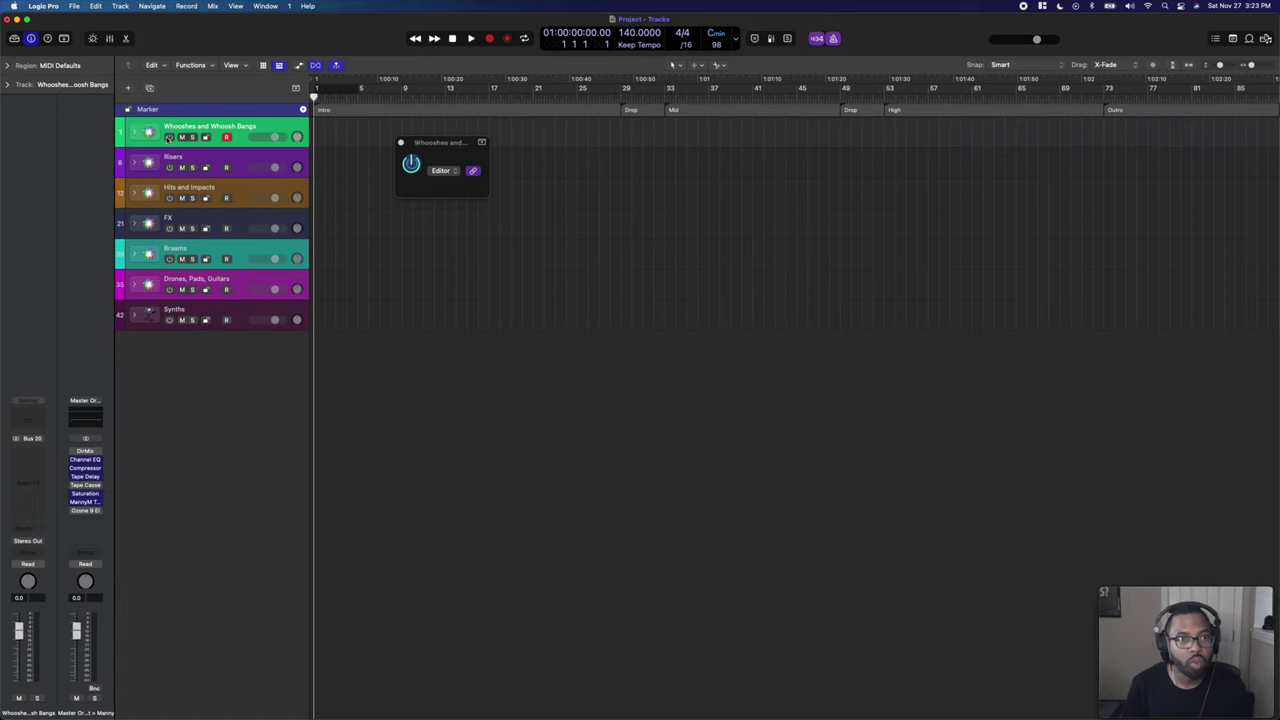
click(135, 132)
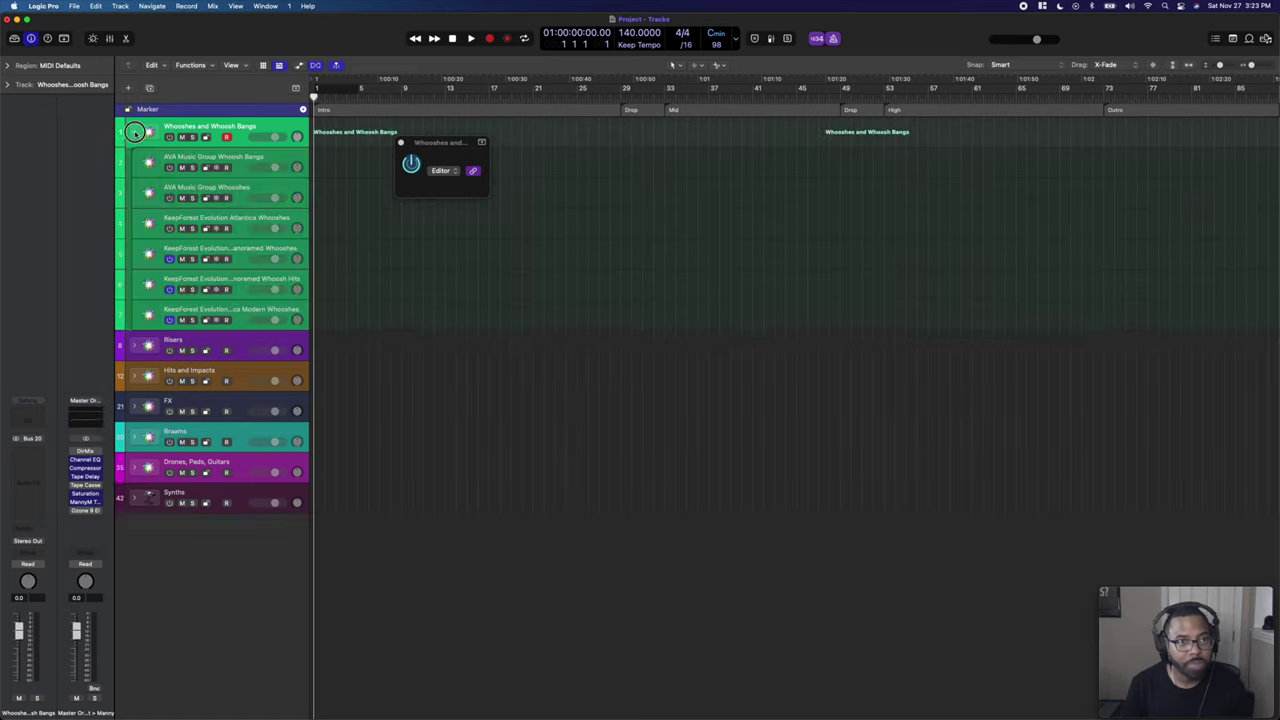
Turn on the first three Whooshes and Whoosh Bangs tracks and open the Kontakt instrument on AVA Music Group Whoosh Bangs.
click(232, 158)
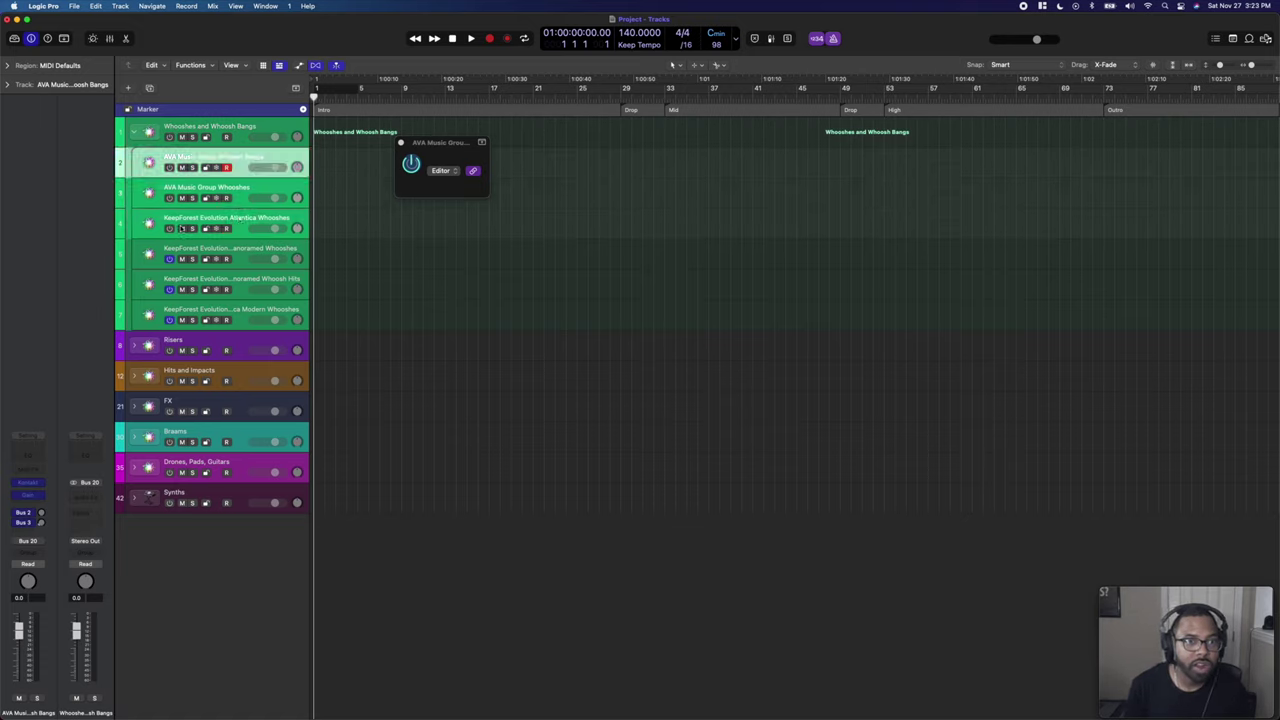
drag(234, 160, 240, 160)
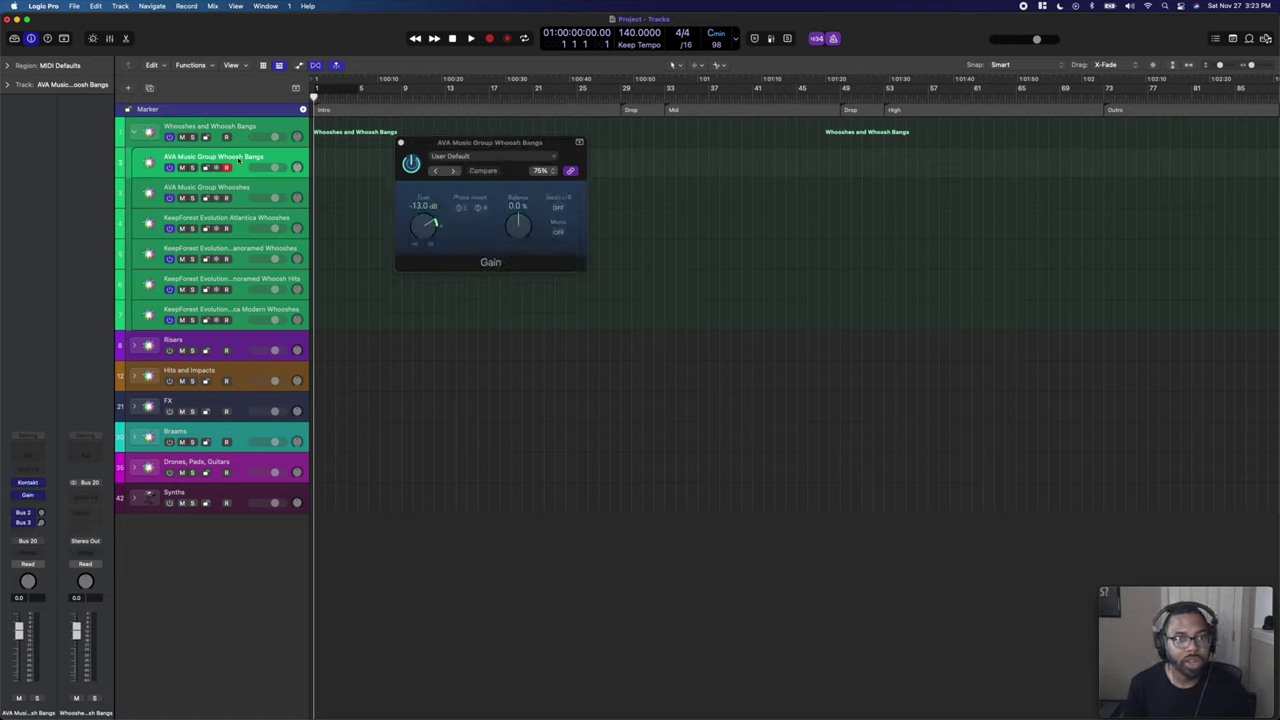
click(30, 482)
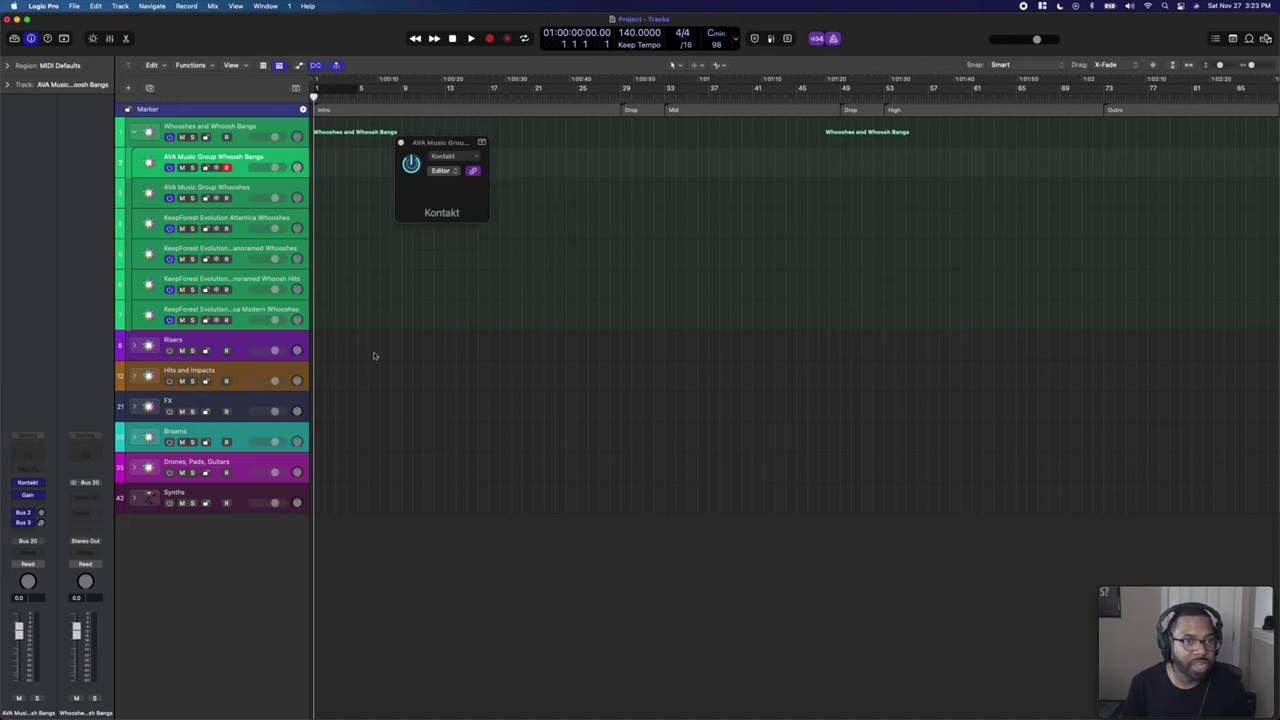
View the instruments on the remaining whoosh tracks, from AVA Music Group Whooshes to KeepForest Evolution Atlantica Modern Whooshes.
click(247, 197)
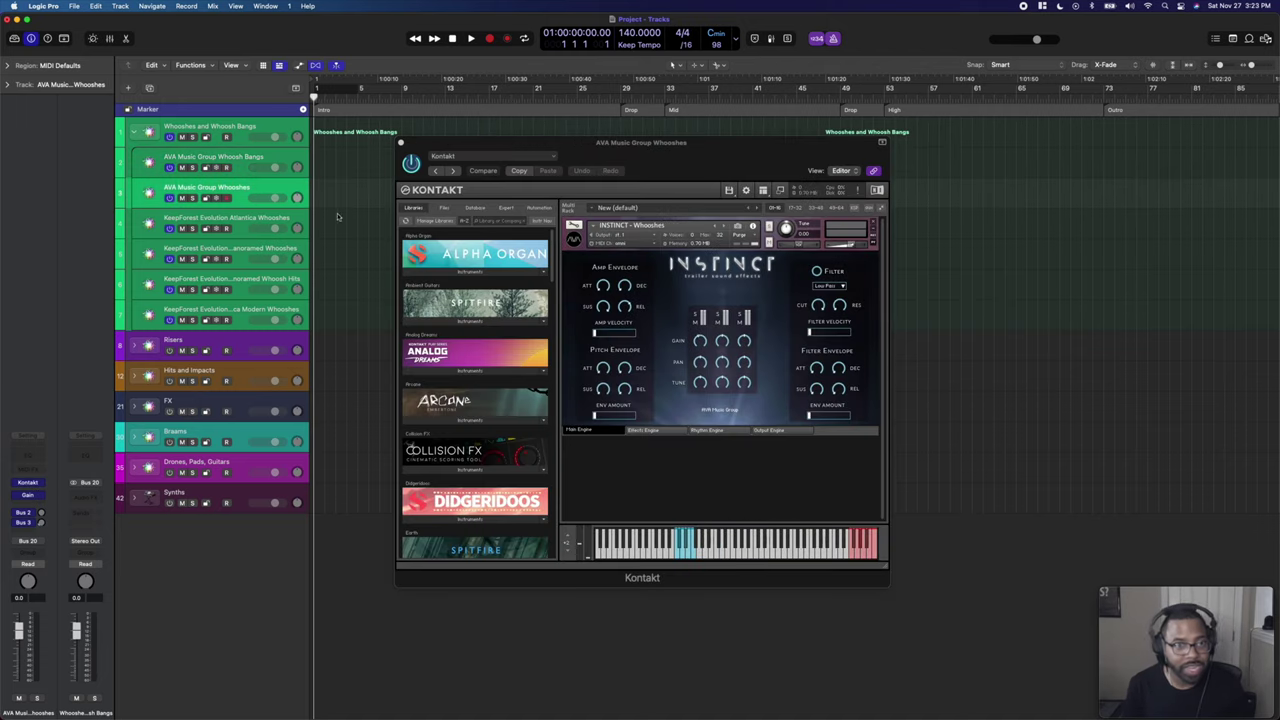
click(238, 217)
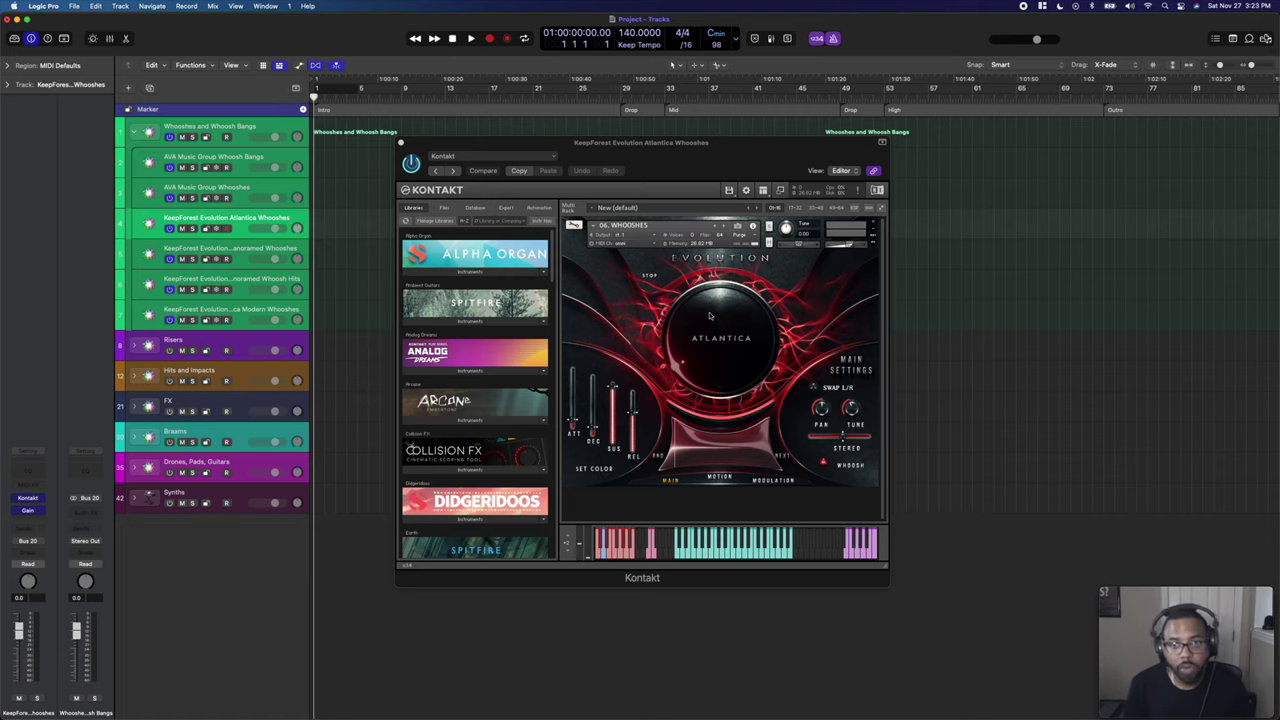
key(Down)
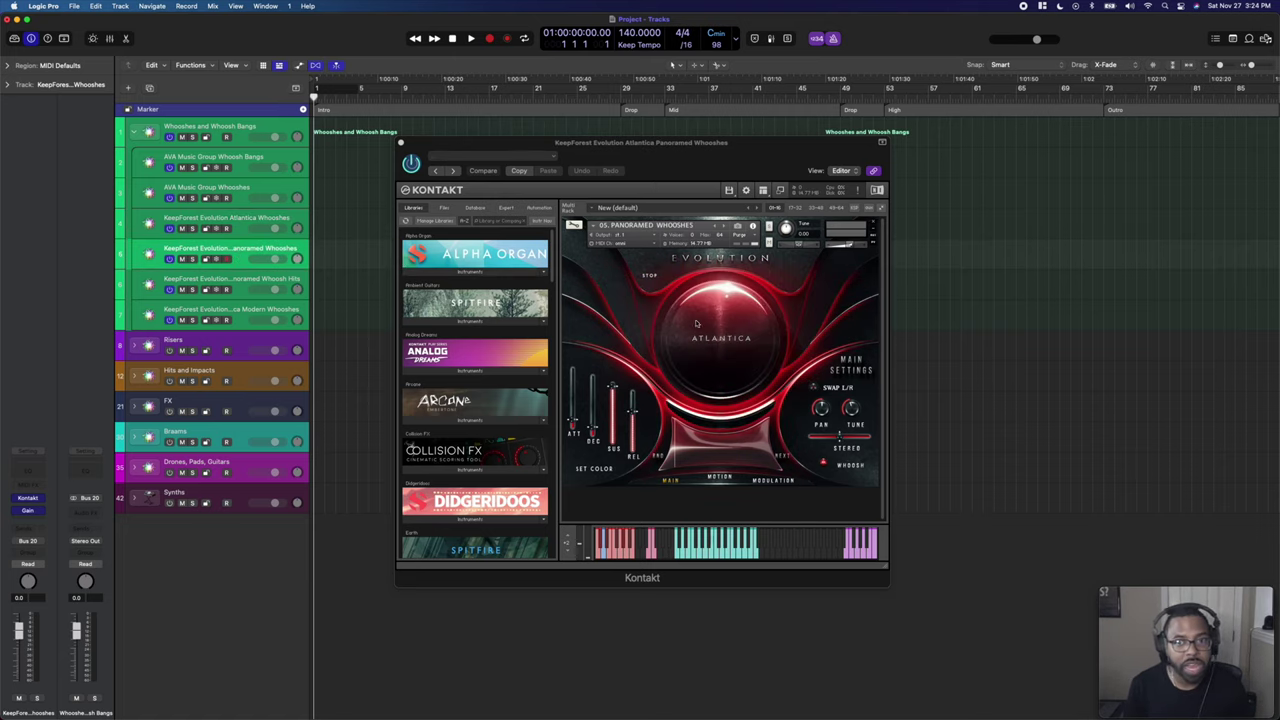
key(Down)
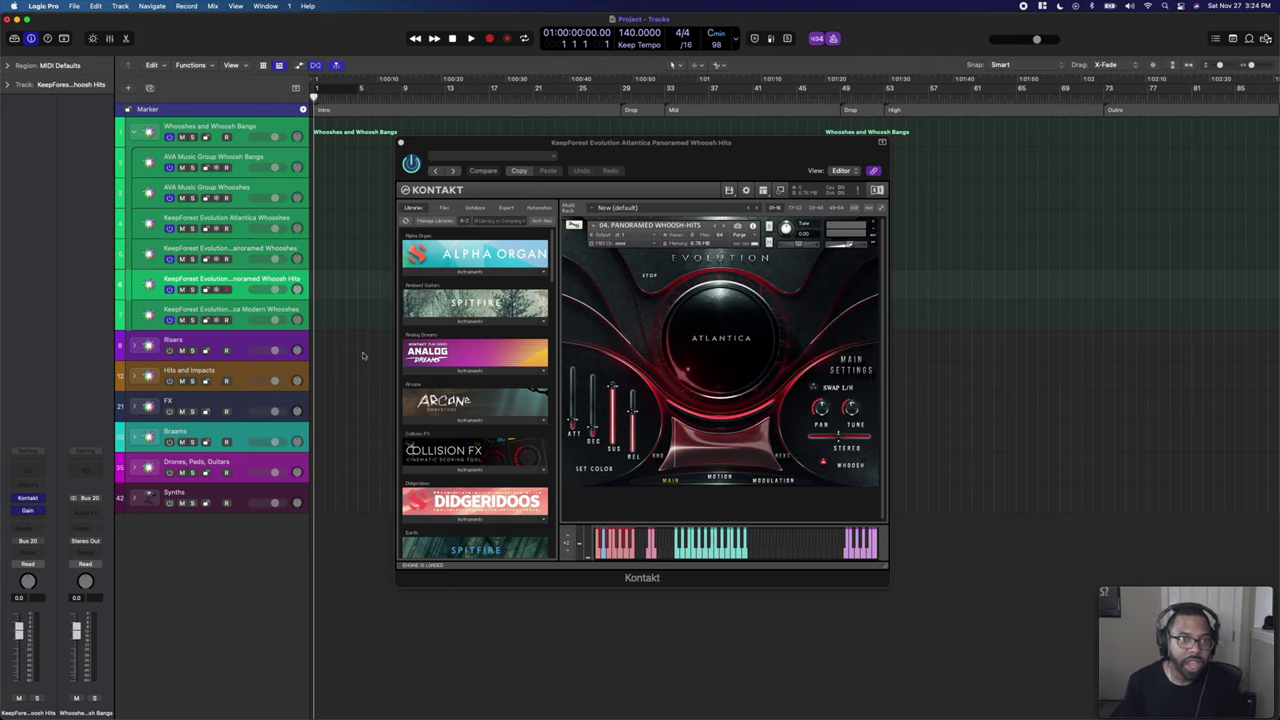
click(268, 311)
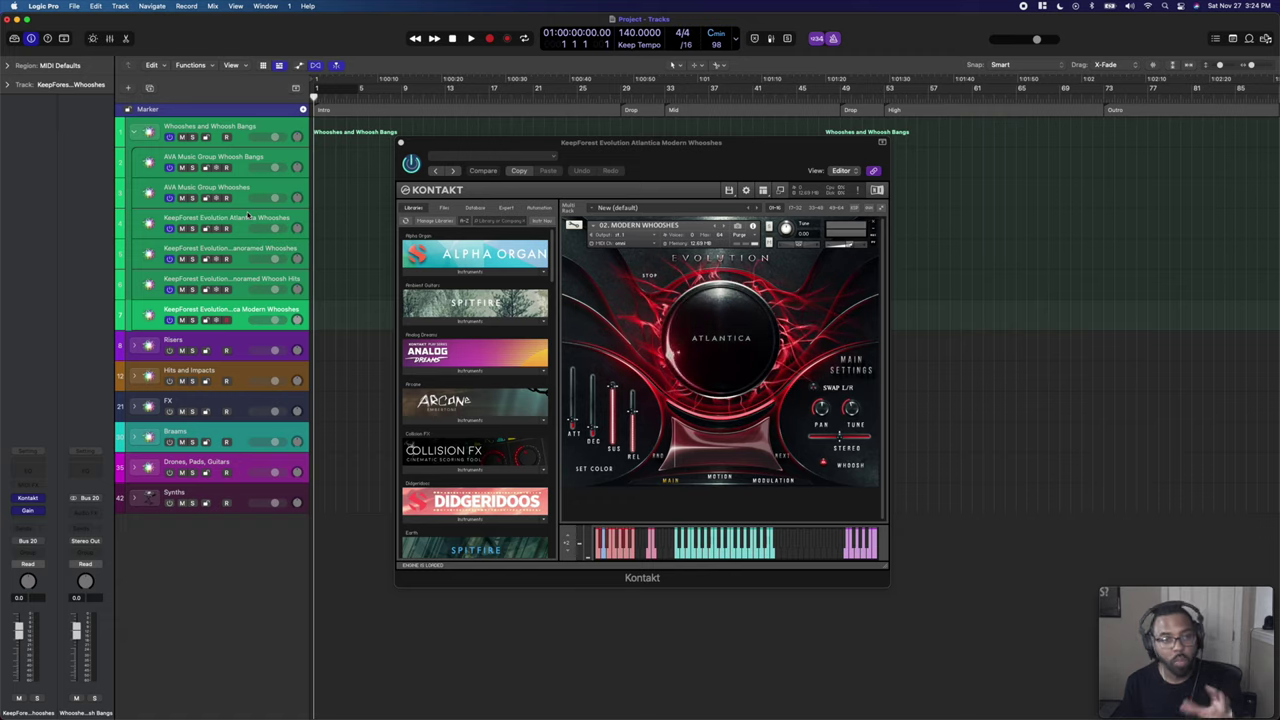
Delete the whole Whooshes and Whoosh Bangs track stack and expand the Risers stack.
click(240, 133)
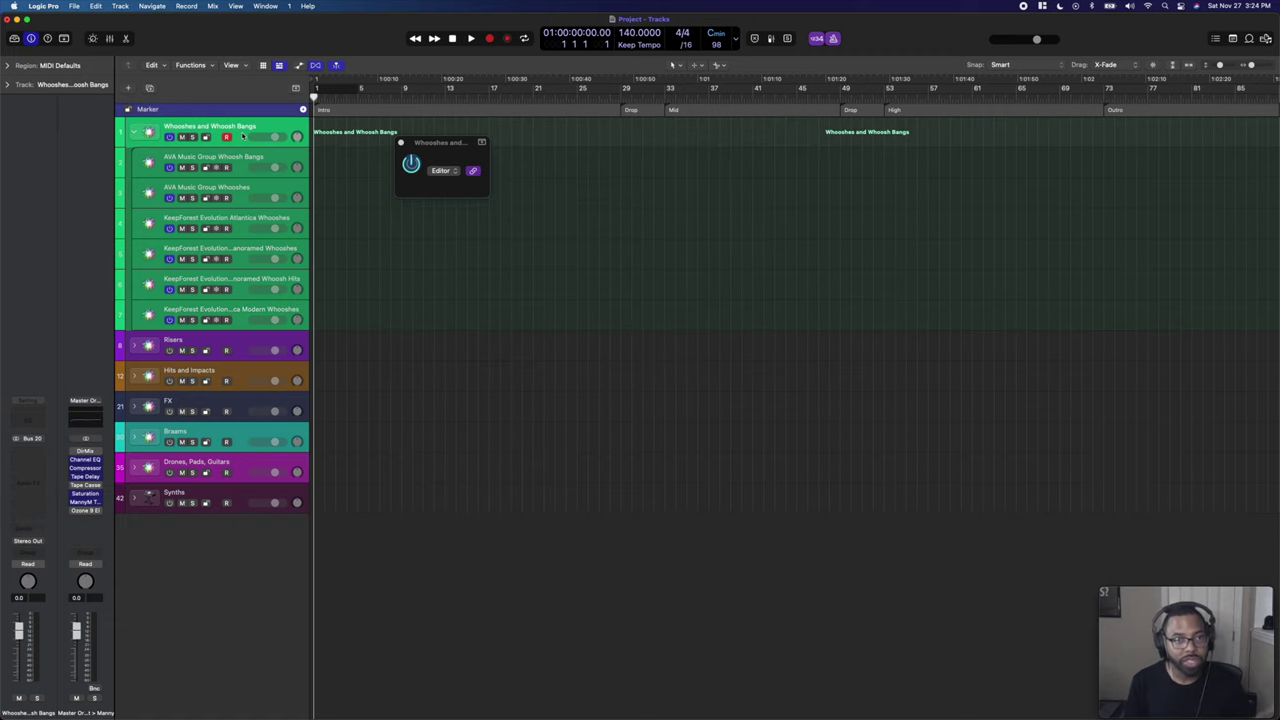
key(super+BackSpace)
click(134, 132)
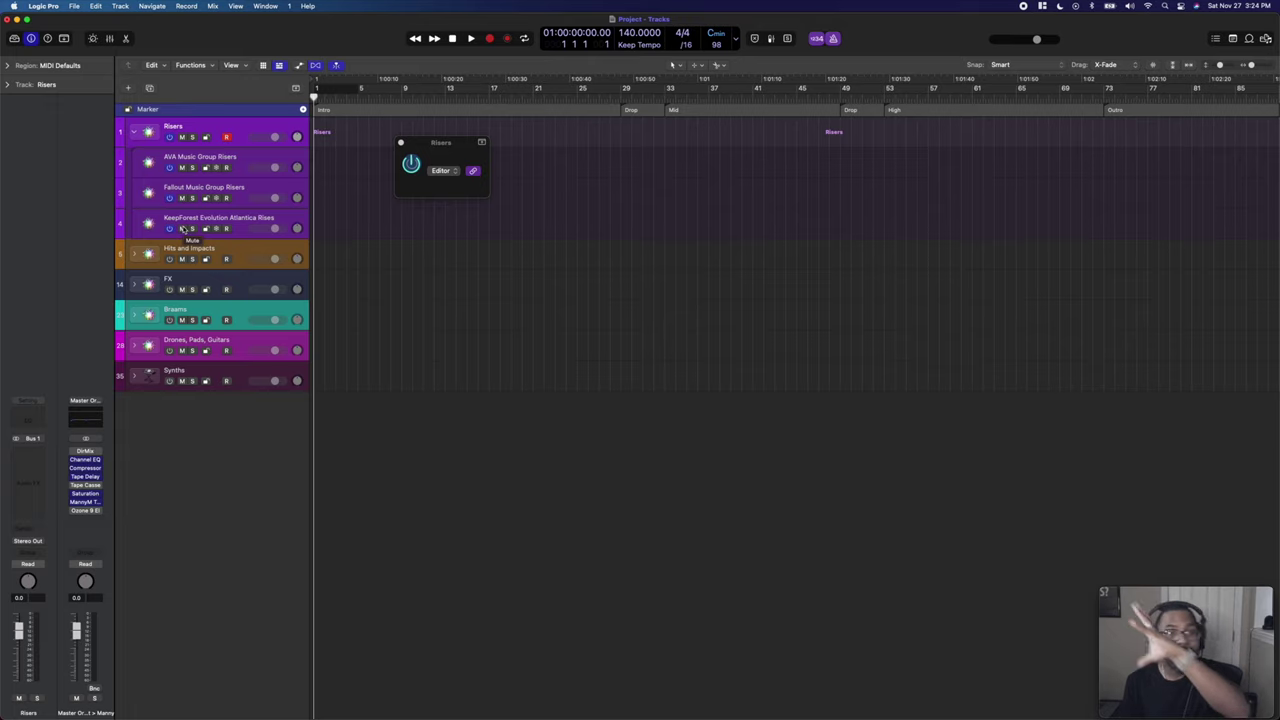
View the Kontakt instruments on the AVA Music Group, Fallout Music Group and KeepForest Evolution Atlantica riser tracks.
click(256, 166)
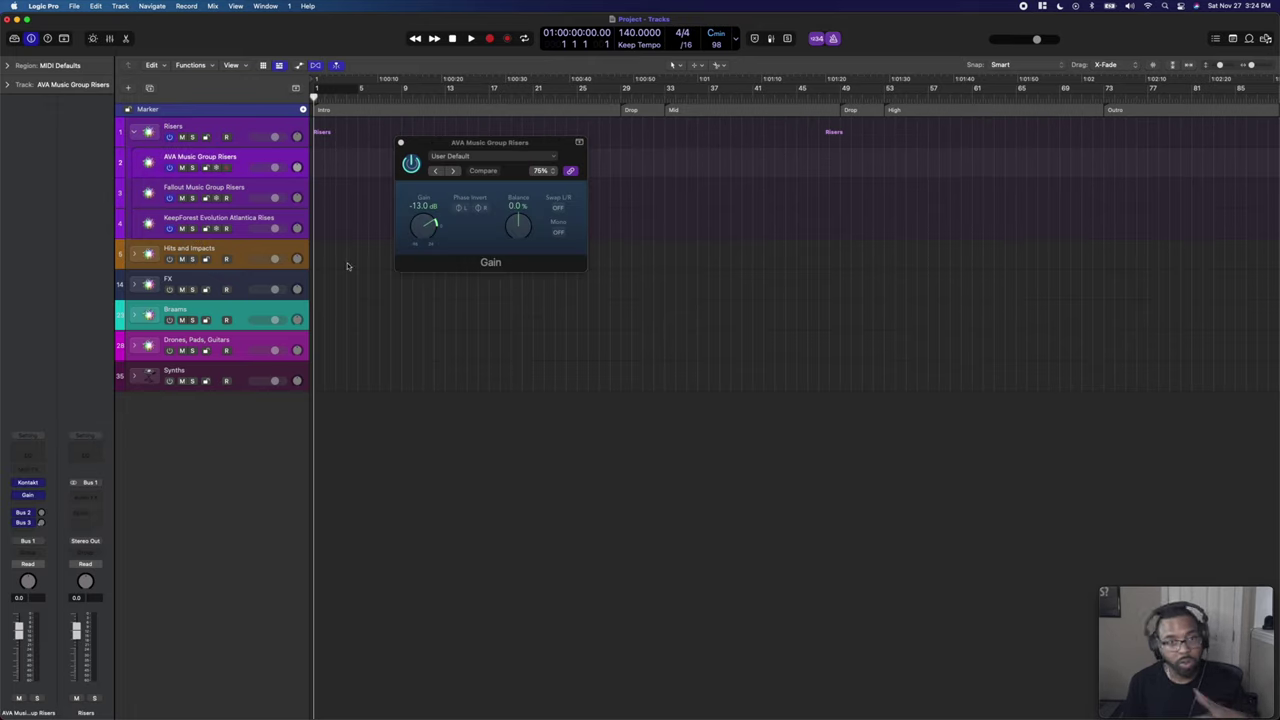
click(398, 142)
click(28, 483)
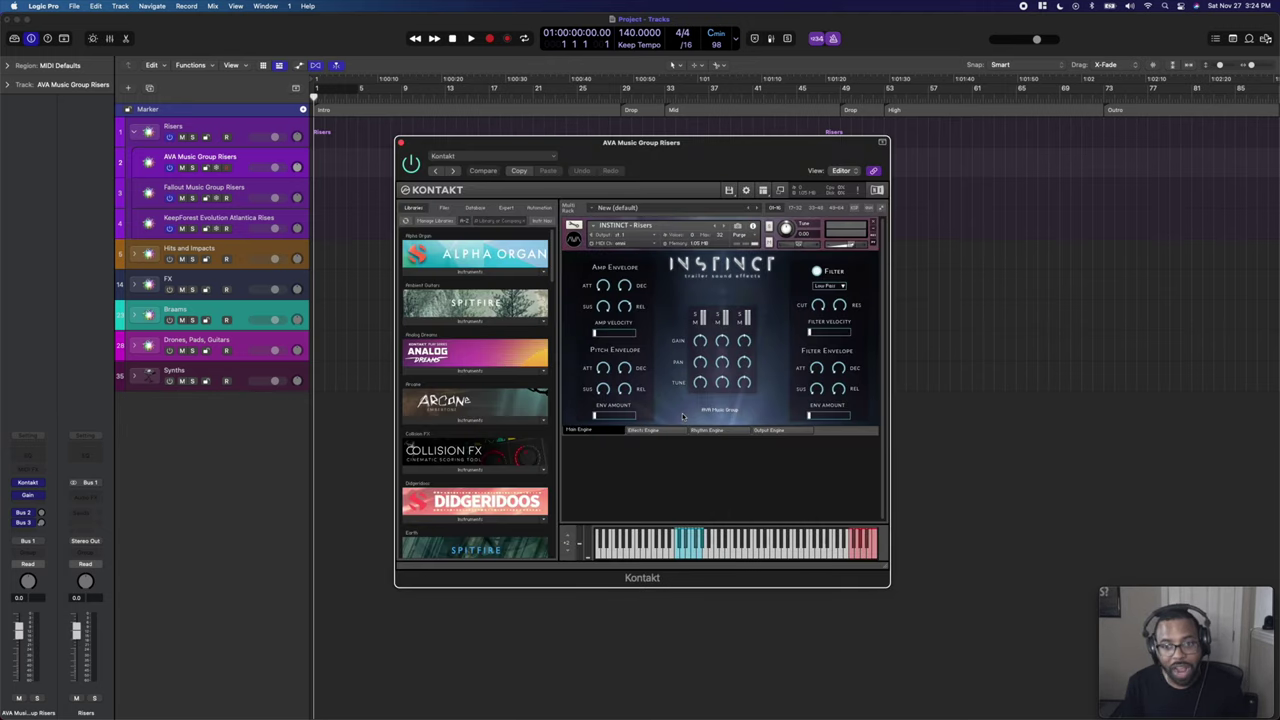
click(237, 190)
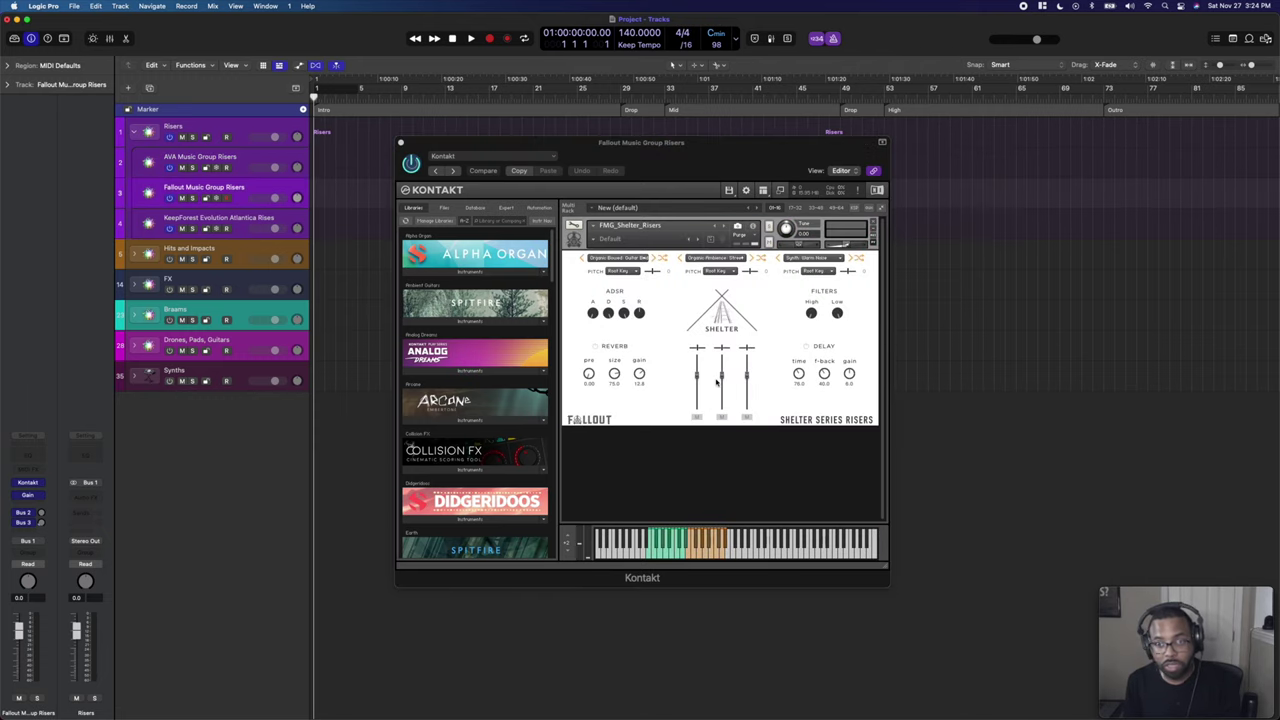
click(240, 218)
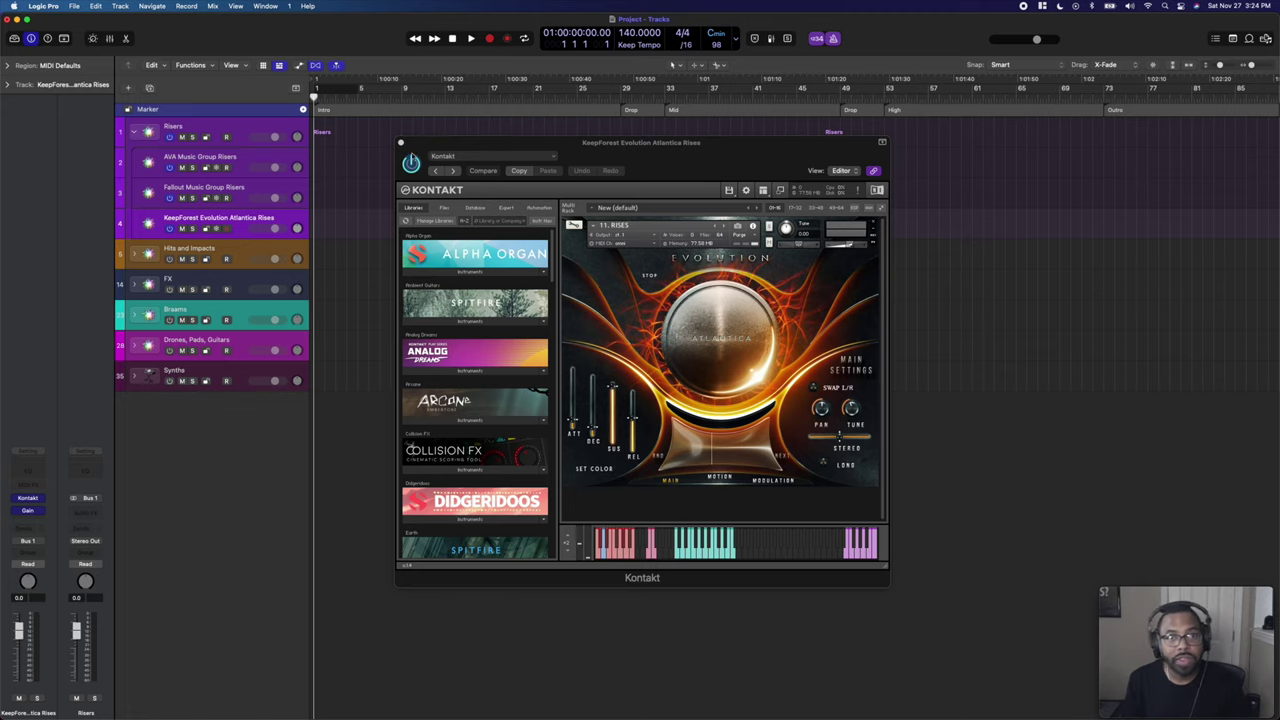
click(401, 142)
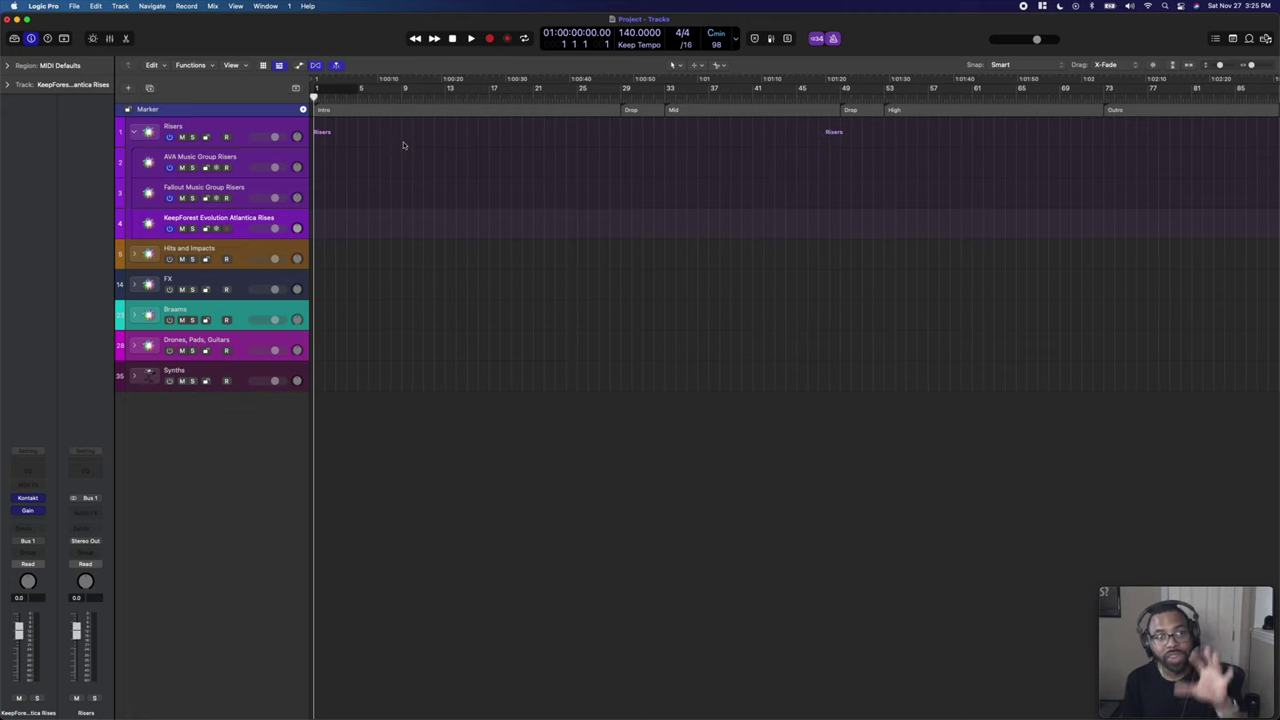
Delete the whole Risers track stack and expand the Hits and Impacts stack.
click(259, 130)
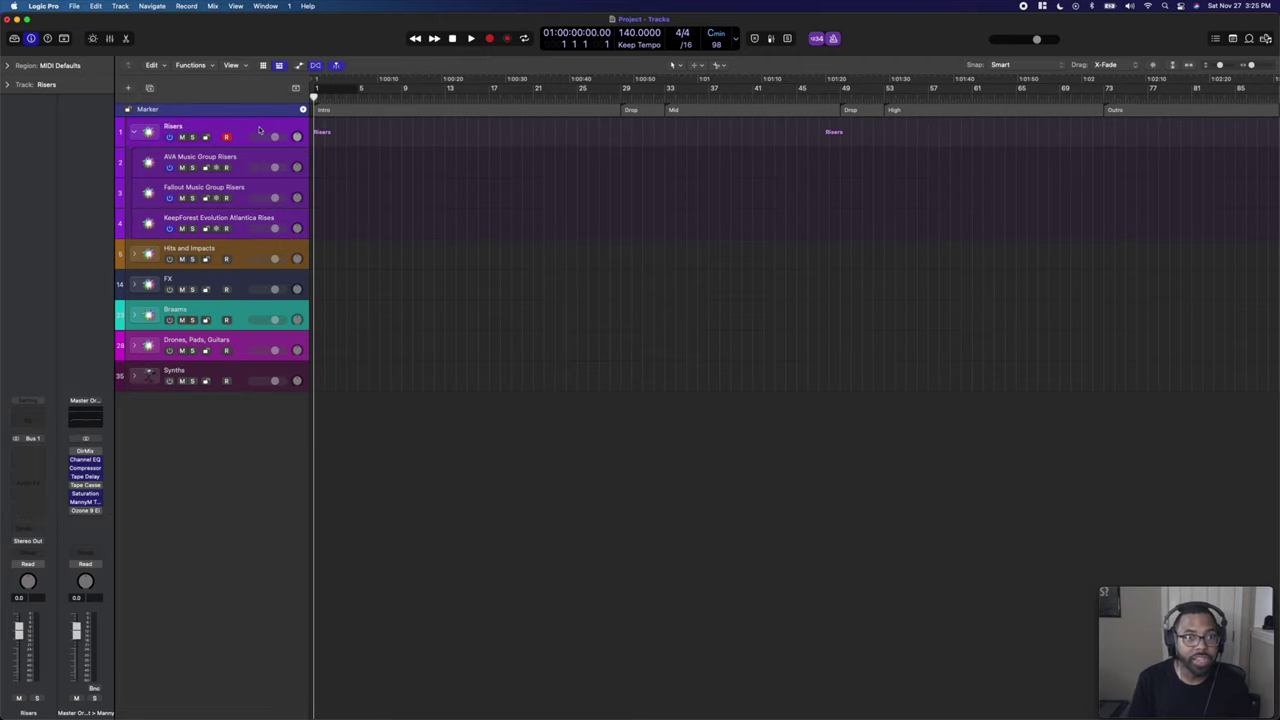
key(super+BackSpace)
click(135, 132)
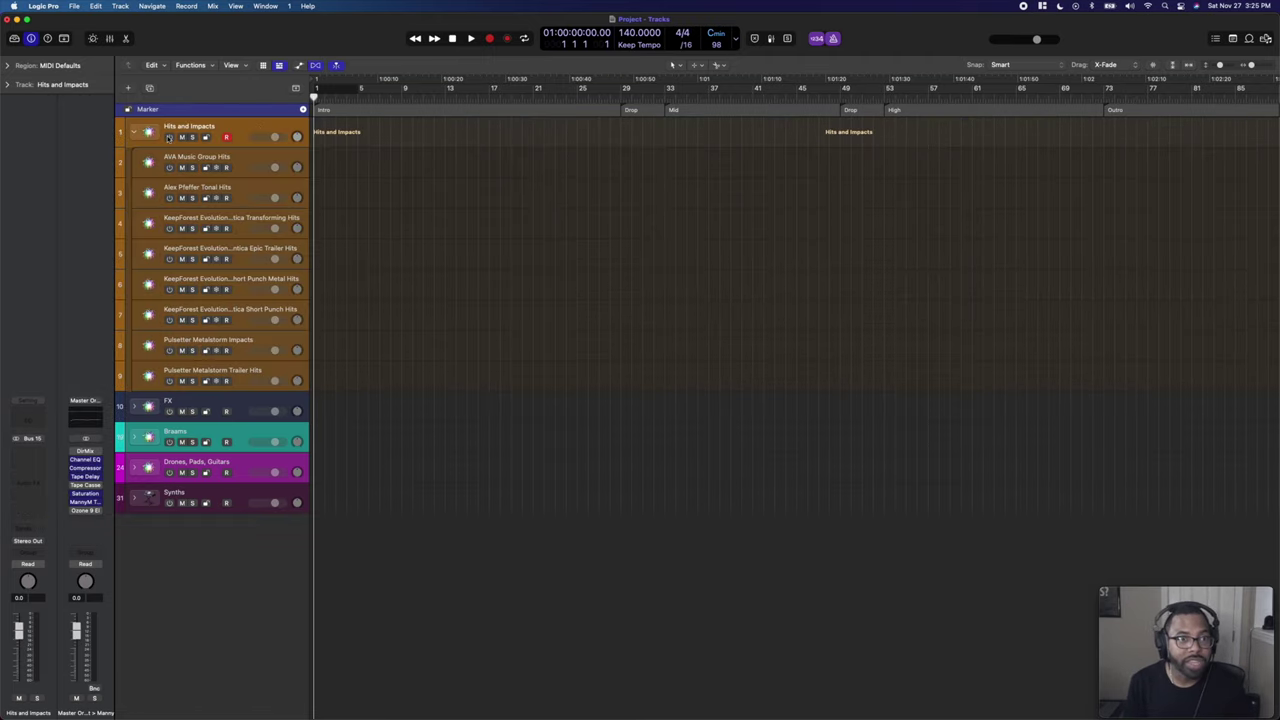
Turn on the Hits and Impacts tracks and open the Kontakt instrument on AVA Music Group Hits.
click(254, 160)
click(242, 218)
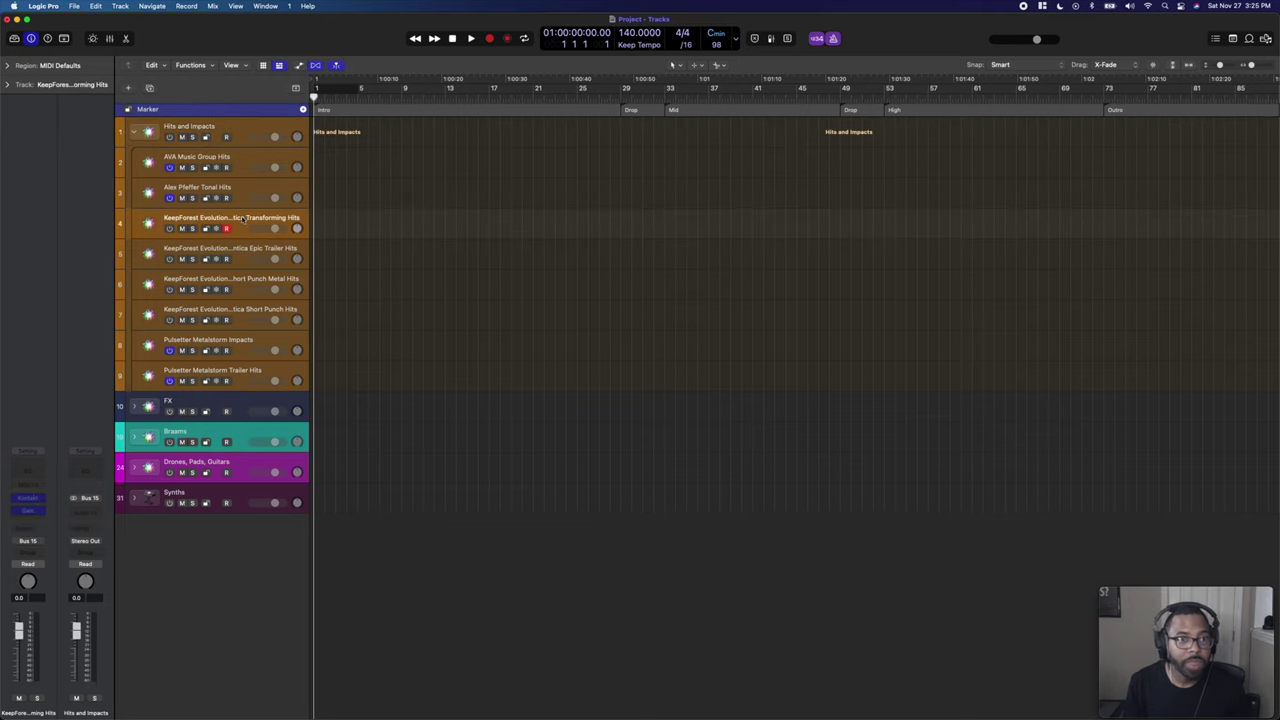
shift+click(248, 316)
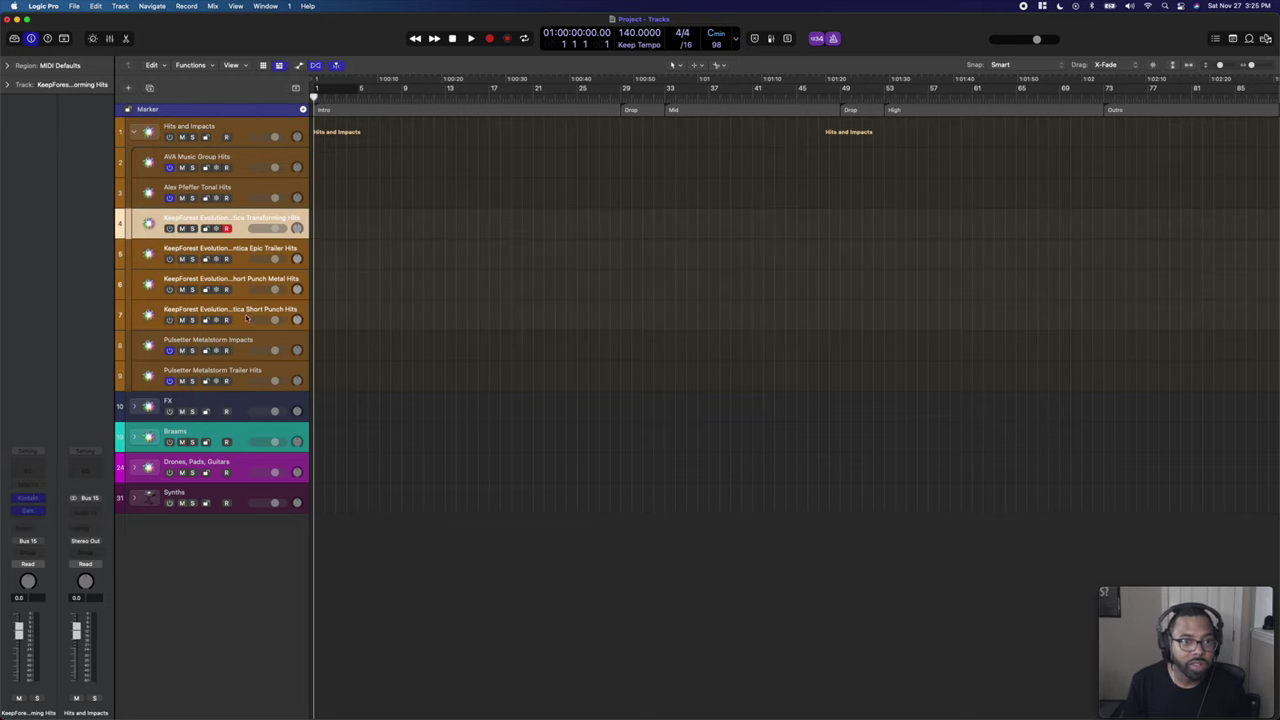
click(240, 156)
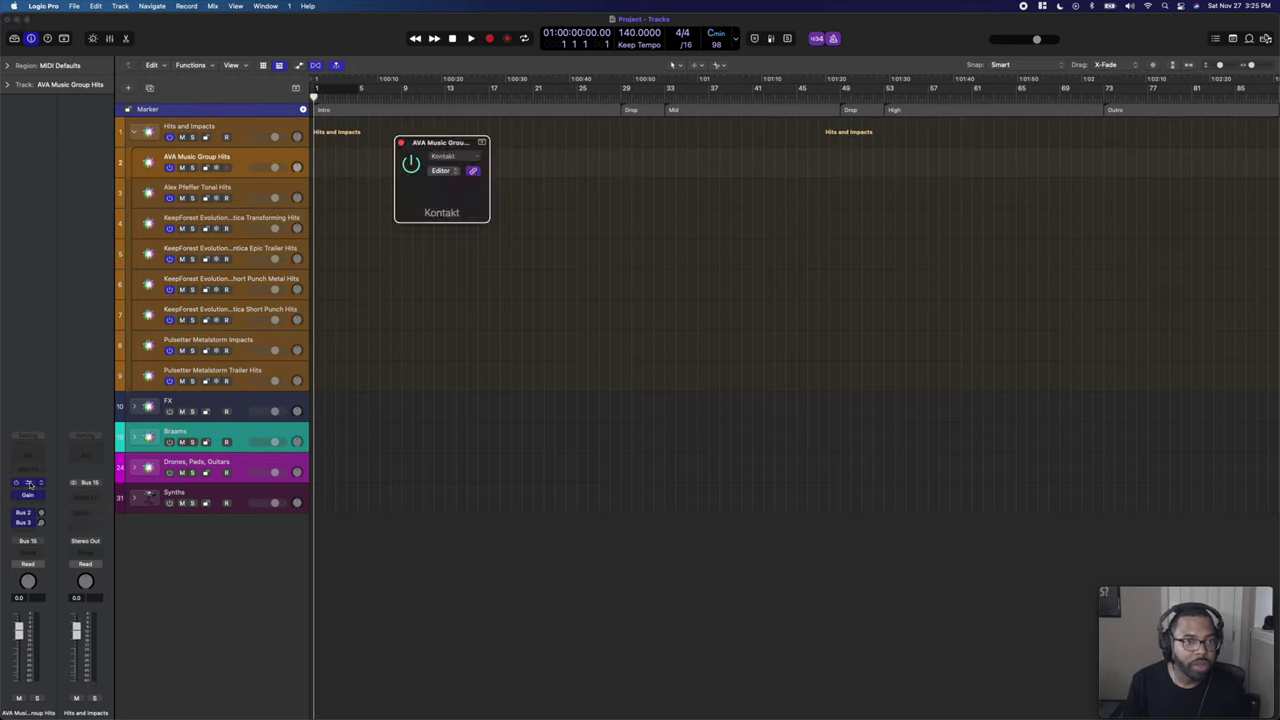
click(27, 482)
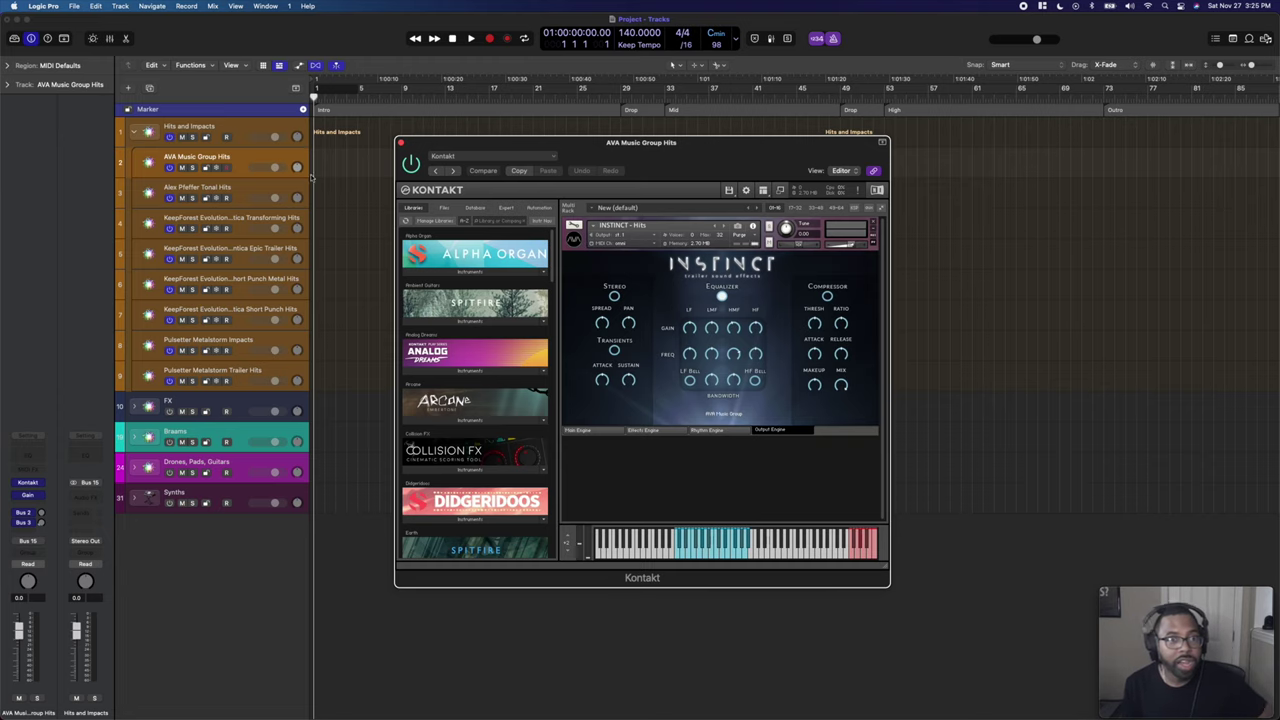
View the instruments from the Tonal Hits track to KeepForest Evolution Atlantica Short Punch Hits, auditioning a note on Tonal Hits.
click(241, 187)
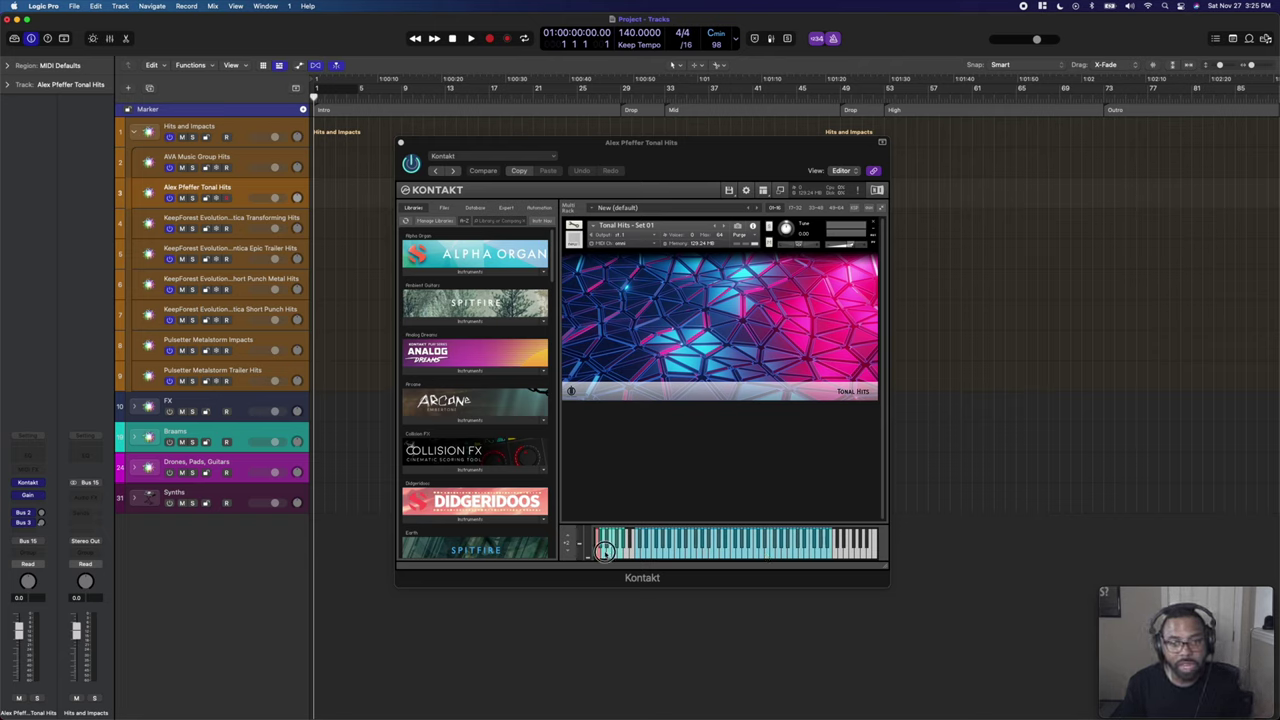
click(660, 552)
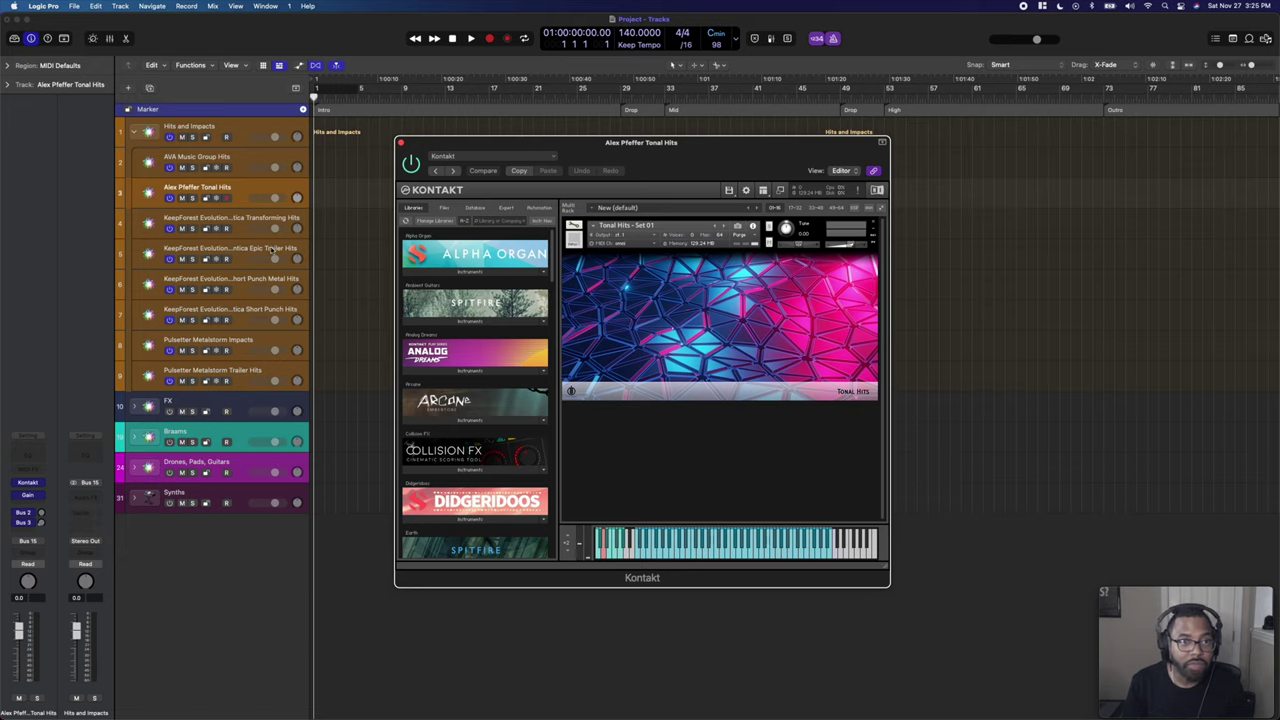
click(241, 219)
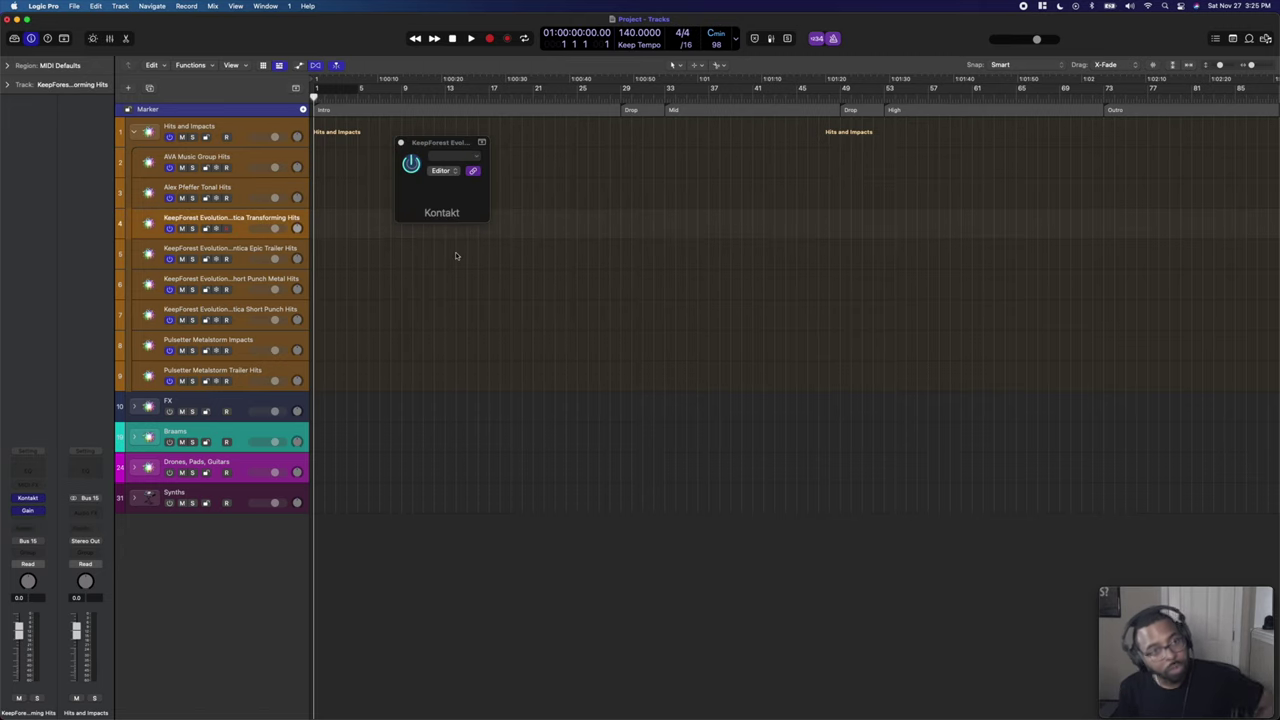
click(241, 252)
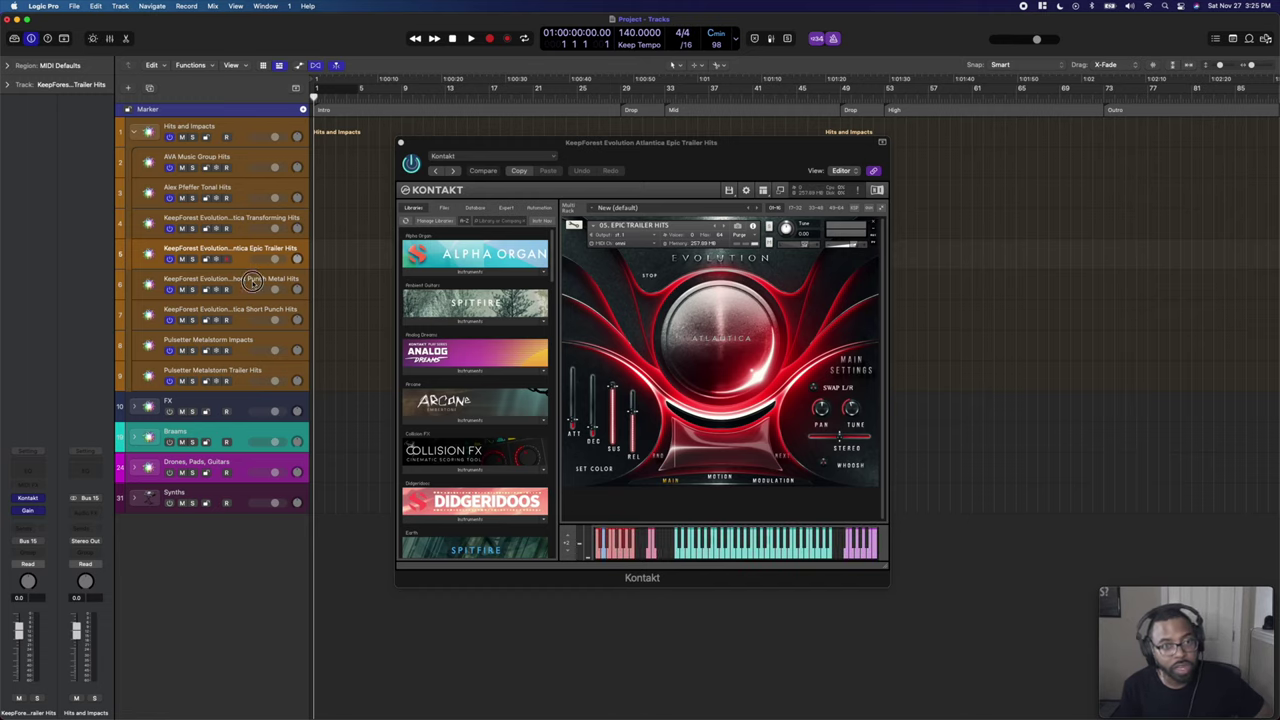
click(253, 285)
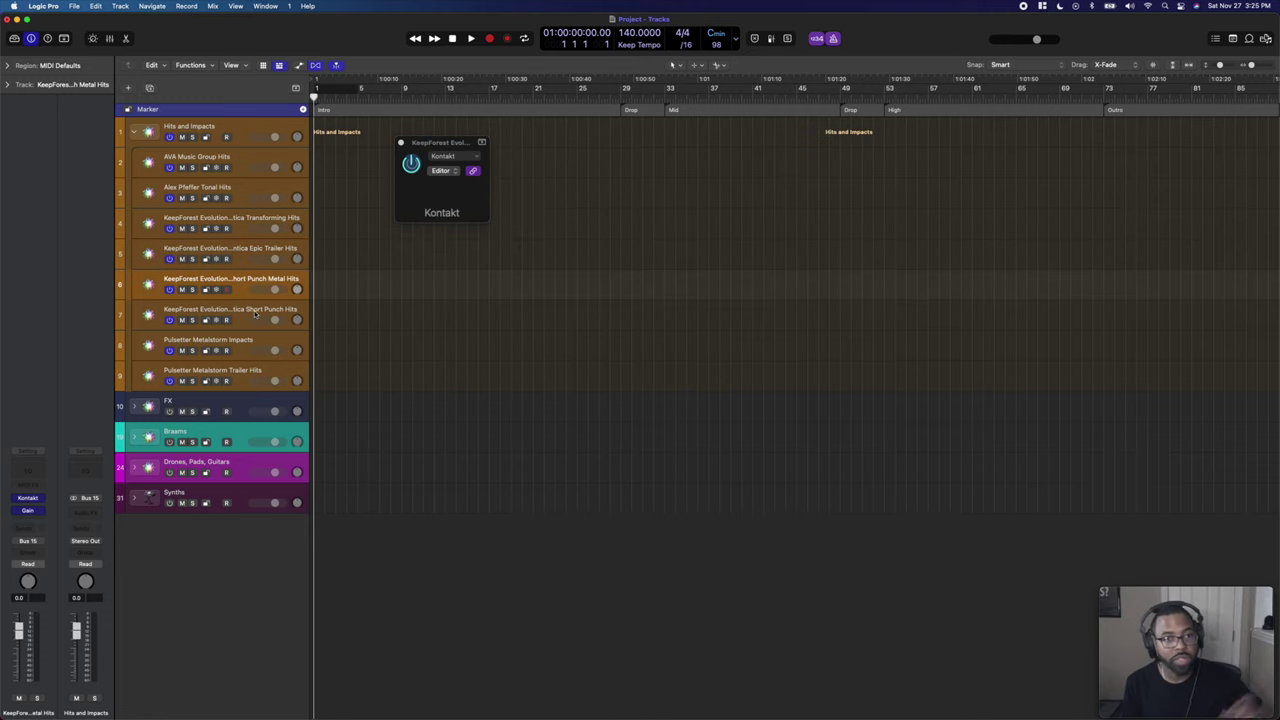
click(255, 313)
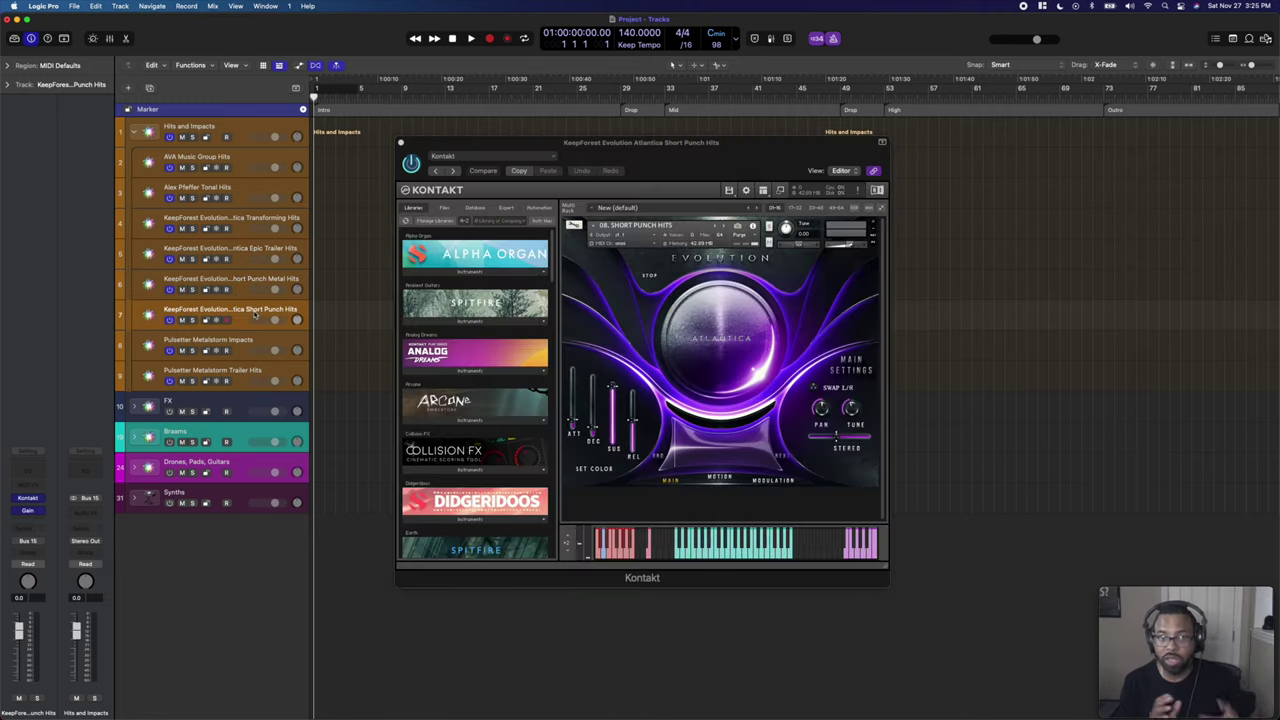
Compare the instruments loaded on the Pulsetter Metalstorm Impacts and Pulsetter Metalstorm Trailer Hits tracks.
click(250, 342)
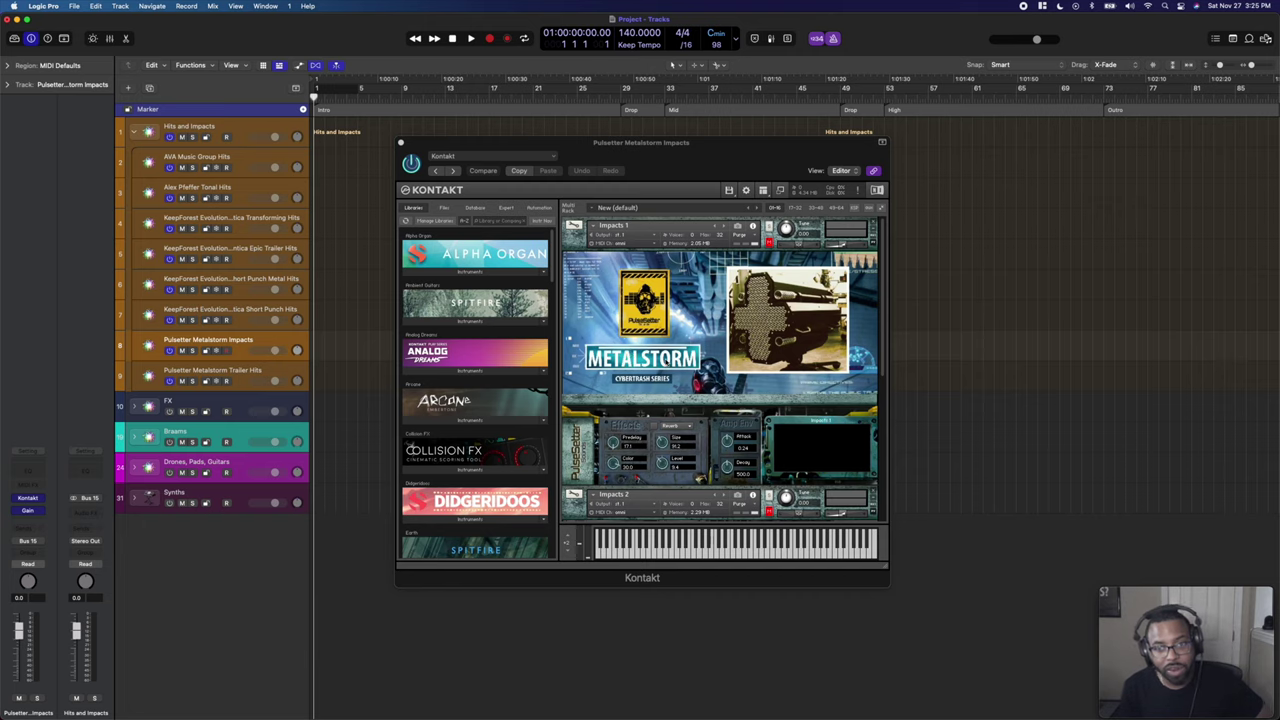
click(260, 377)
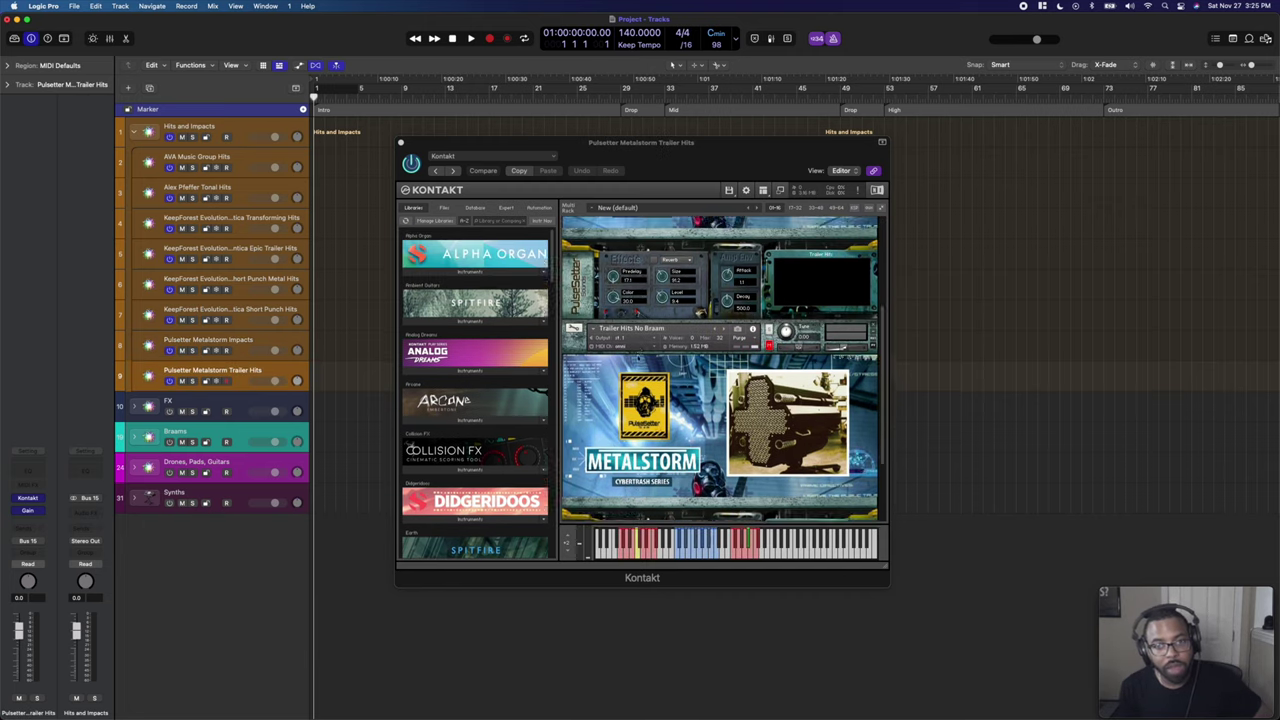
click(284, 356)
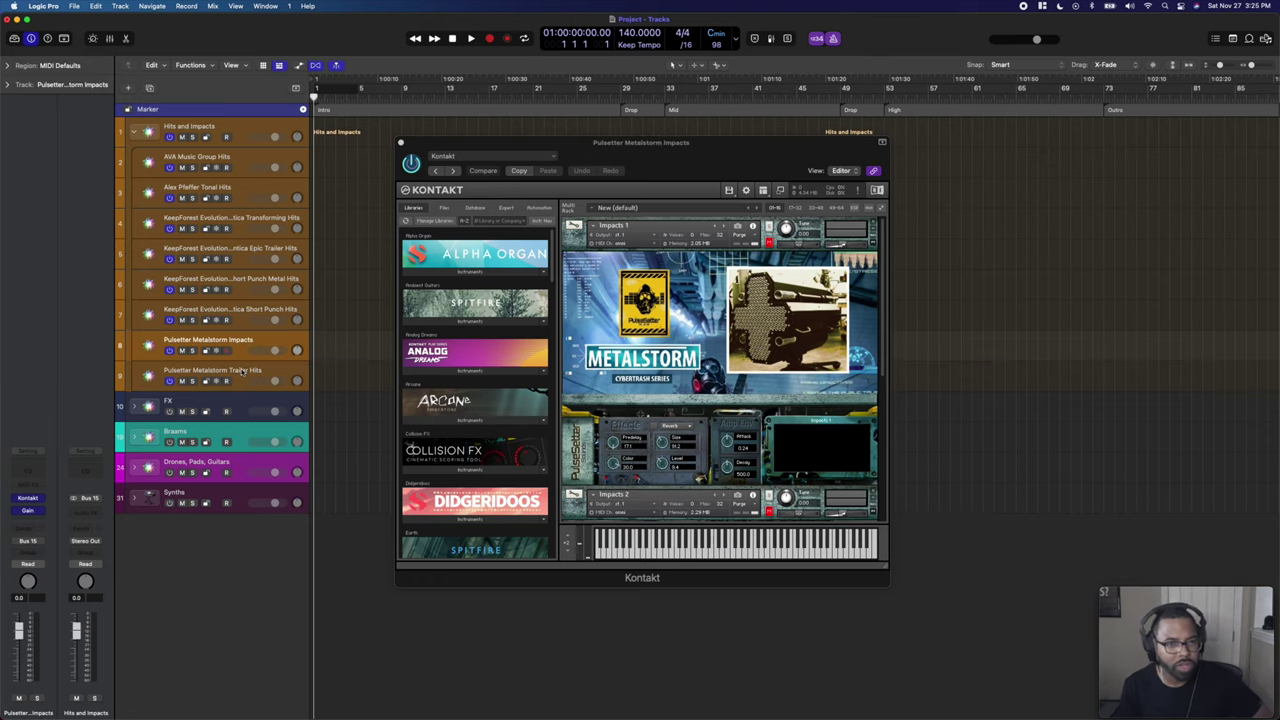
click(243, 371)
click(244, 349)
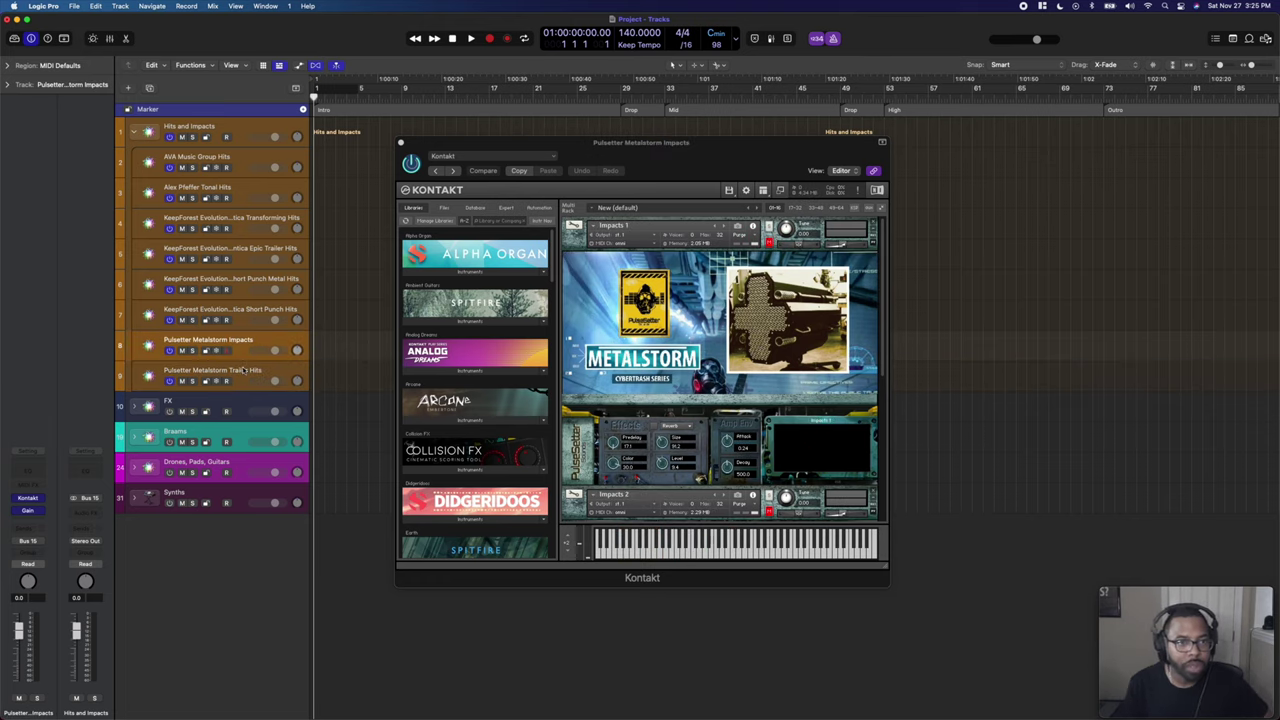
click(243, 370)
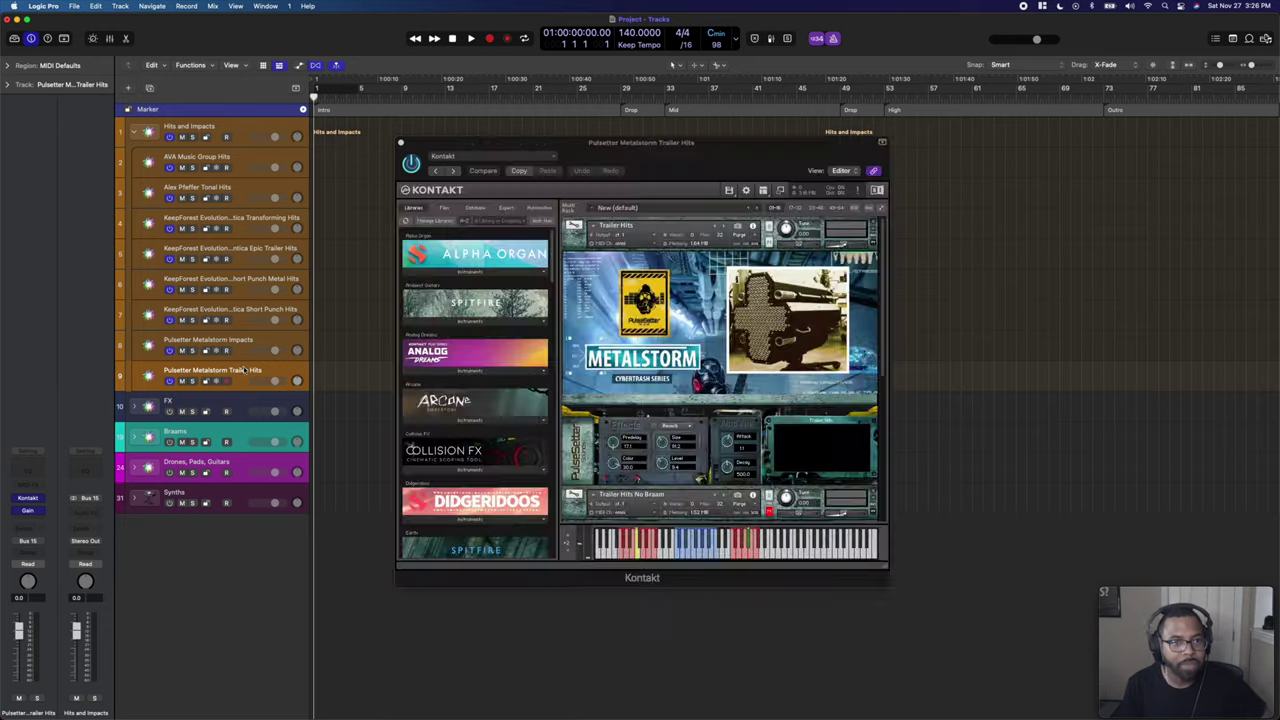
Delete the whole Hits and Impacts track stack and expand the FX stack.
click(232, 131)
key(super+BackSpace)
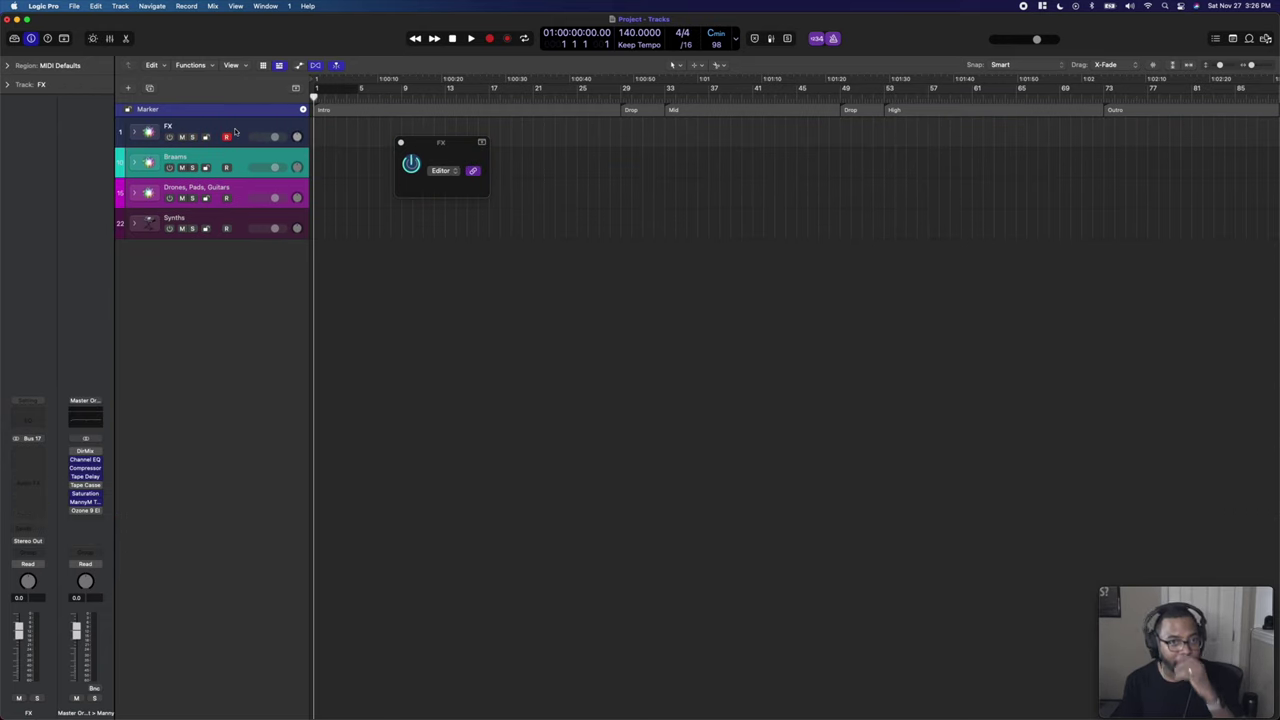
click(135, 132)
Turn on the FX tracks and open the Kontakt instrument on Audio Imperia Epic Trailer Sounds Freebie.
click(228, 160)
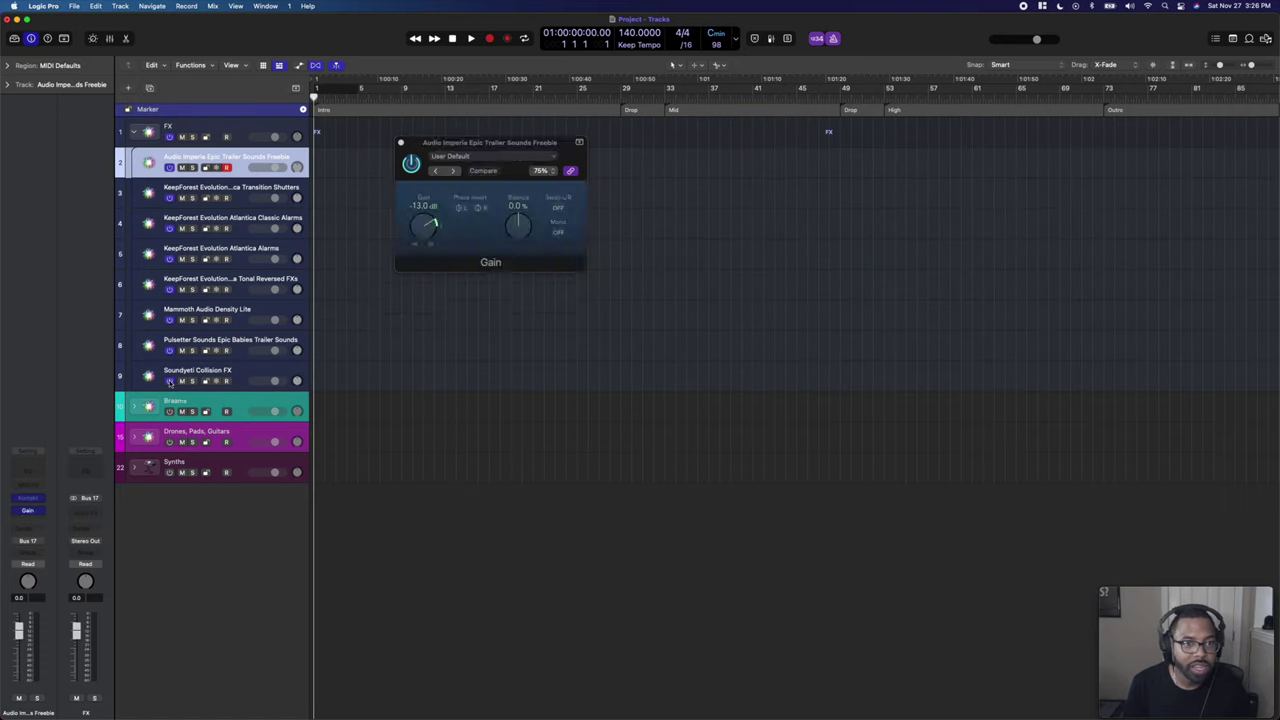
click(401, 143)
click(29, 499)
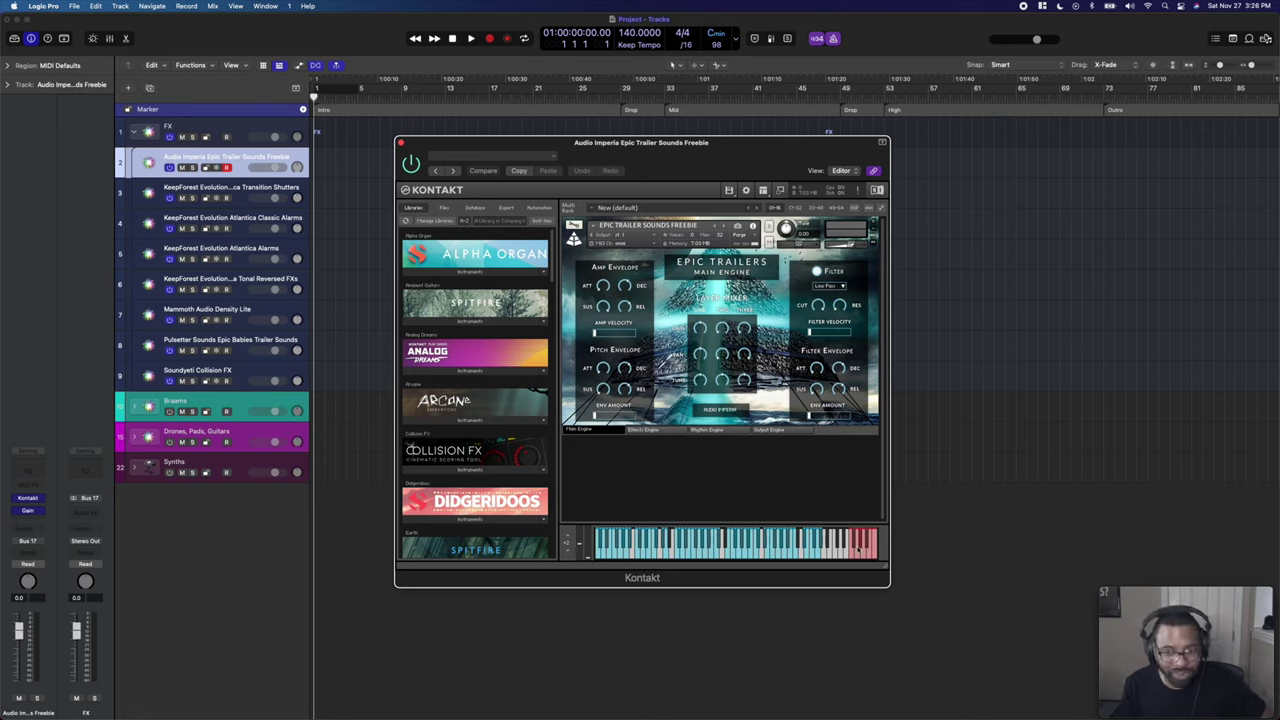
View the KeepForest Evolution Atlantica instruments on the FX tracks, from Transition Shutters to Tonal Reversed FXs.
click(238, 197)
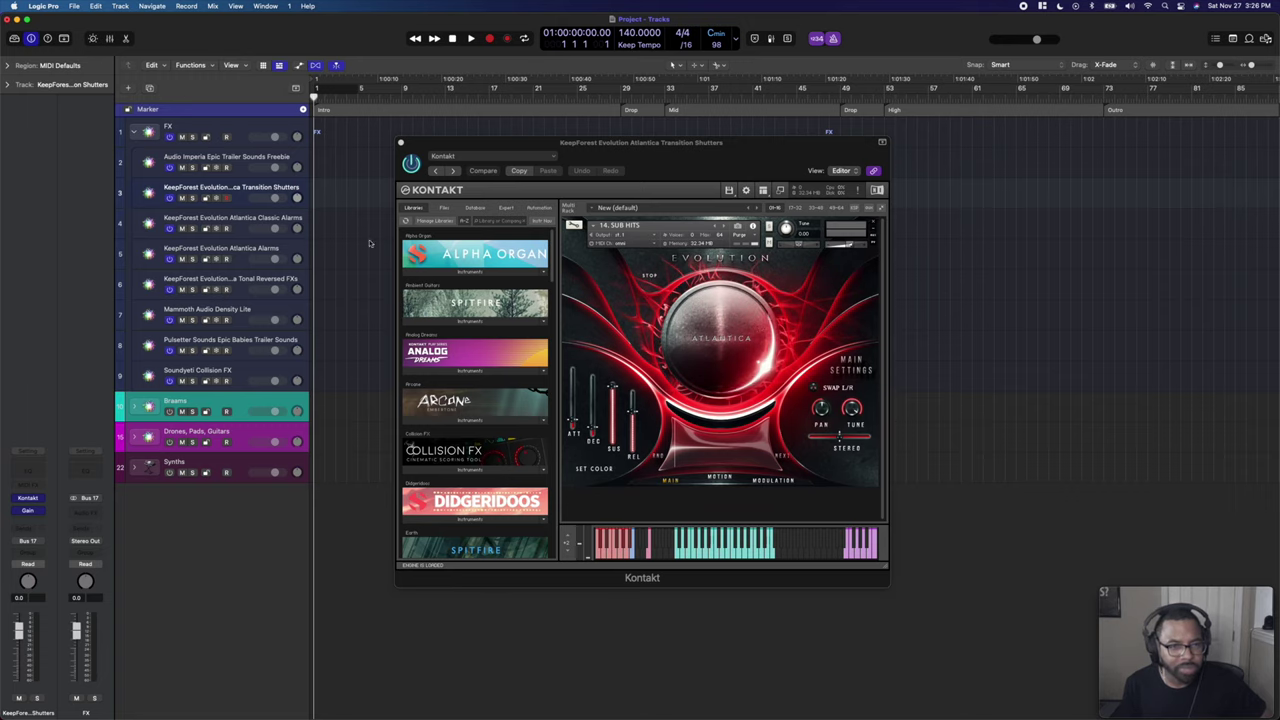
click(242, 220)
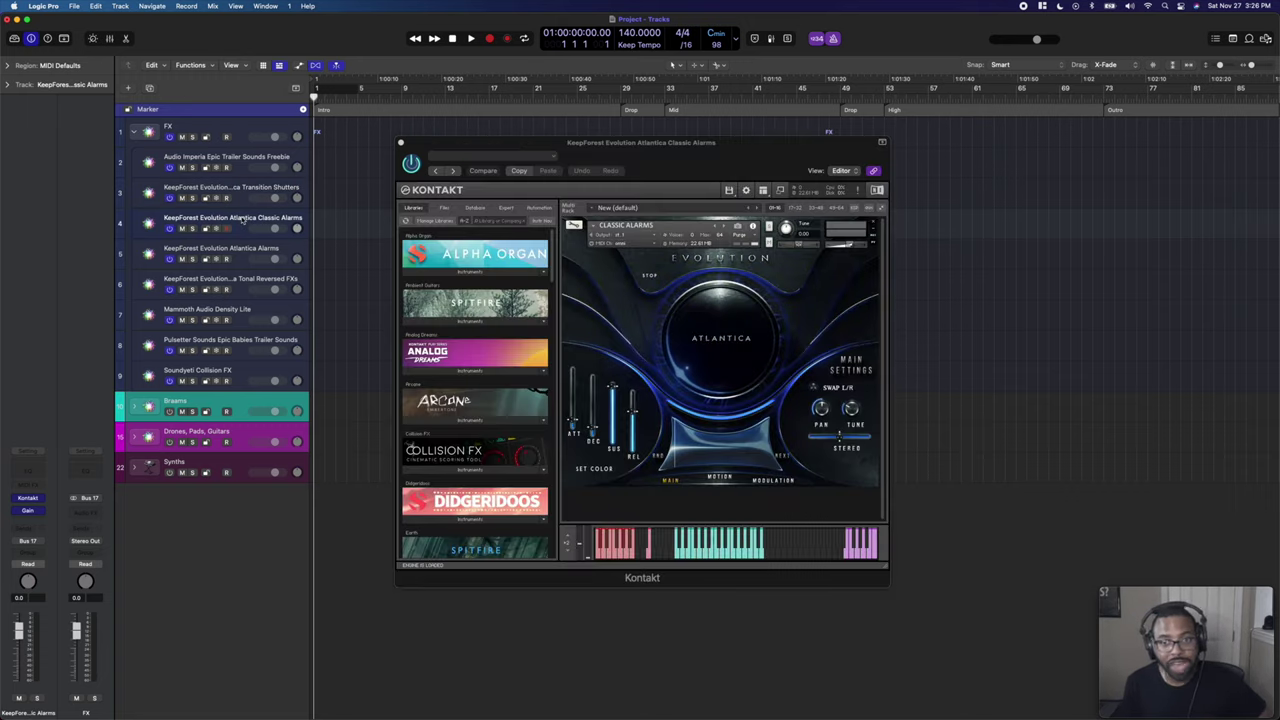
click(244, 252)
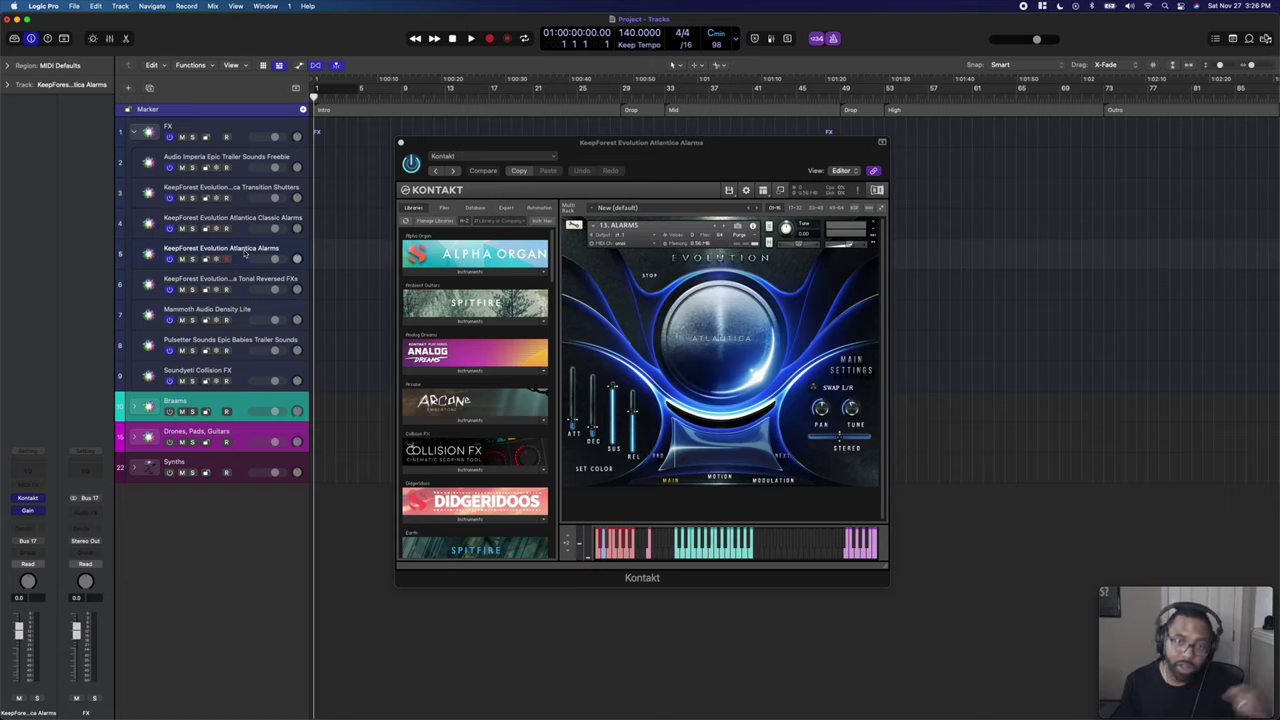
click(249, 281)
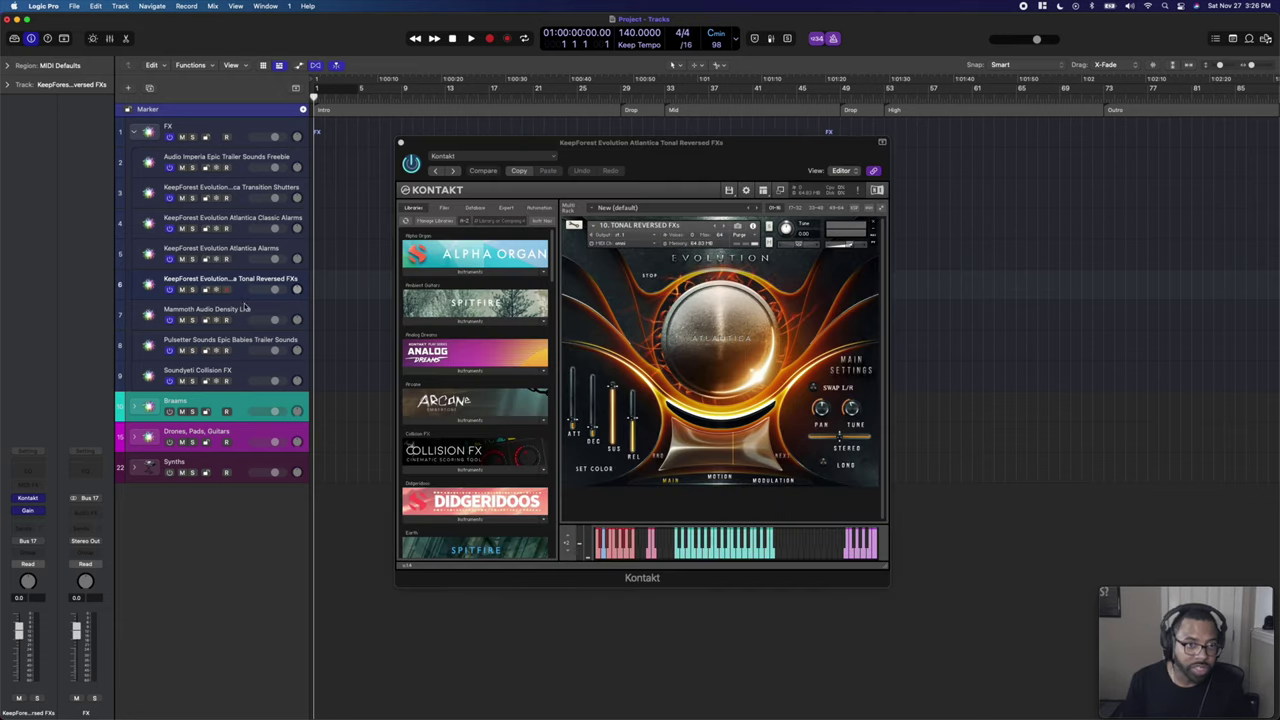
Browse the channel 1 sounds in the Mammoth Audio Density Lite instrument and set channel 2 to Reverse.
click(246, 310)
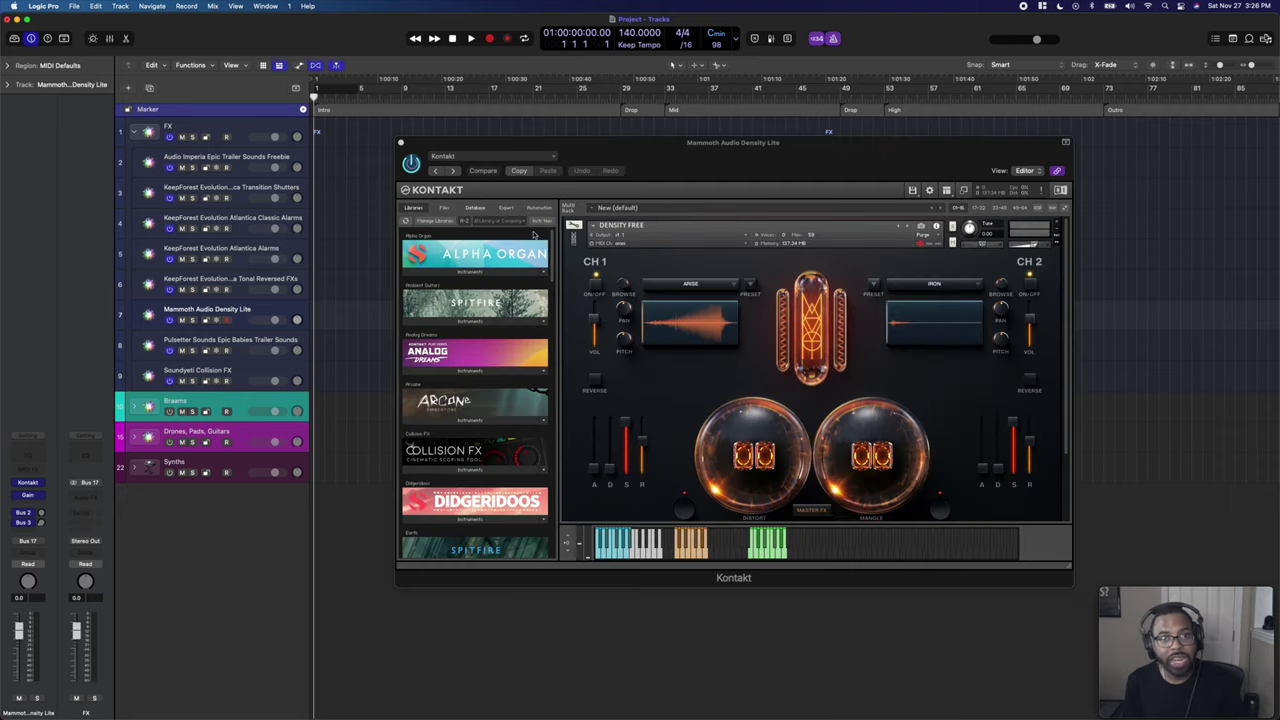
click(694, 286)
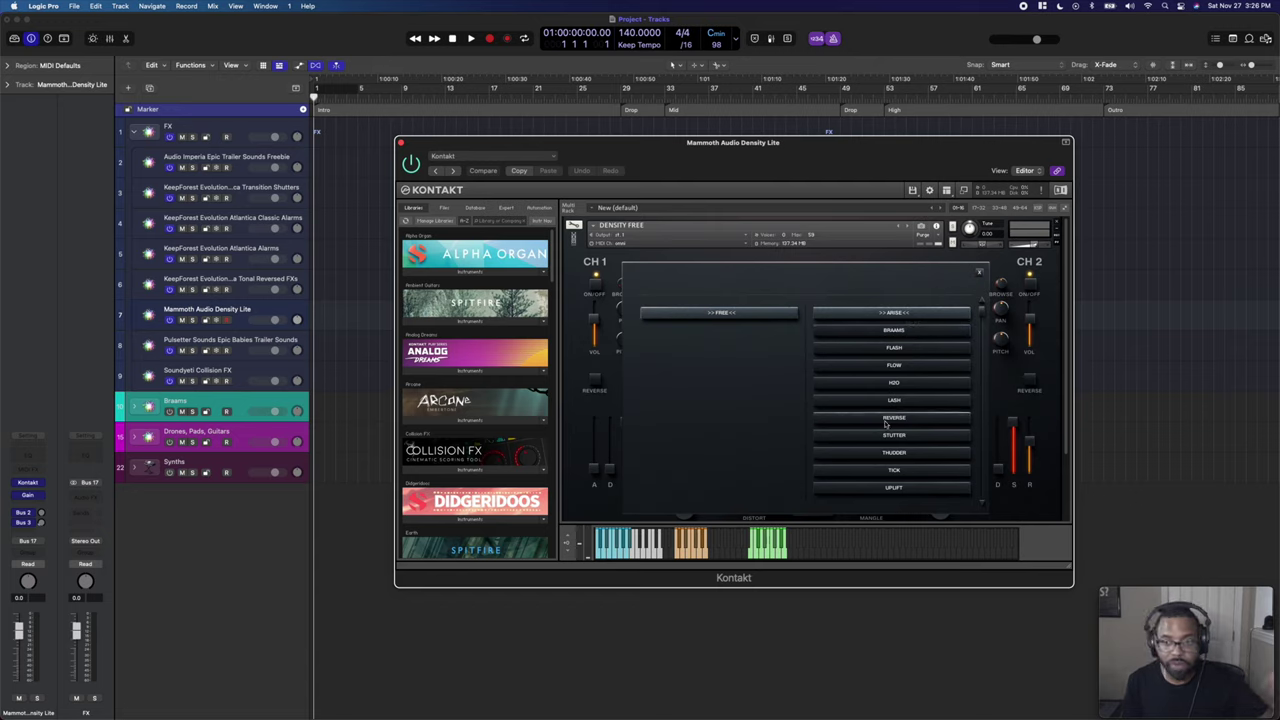
click(890, 256)
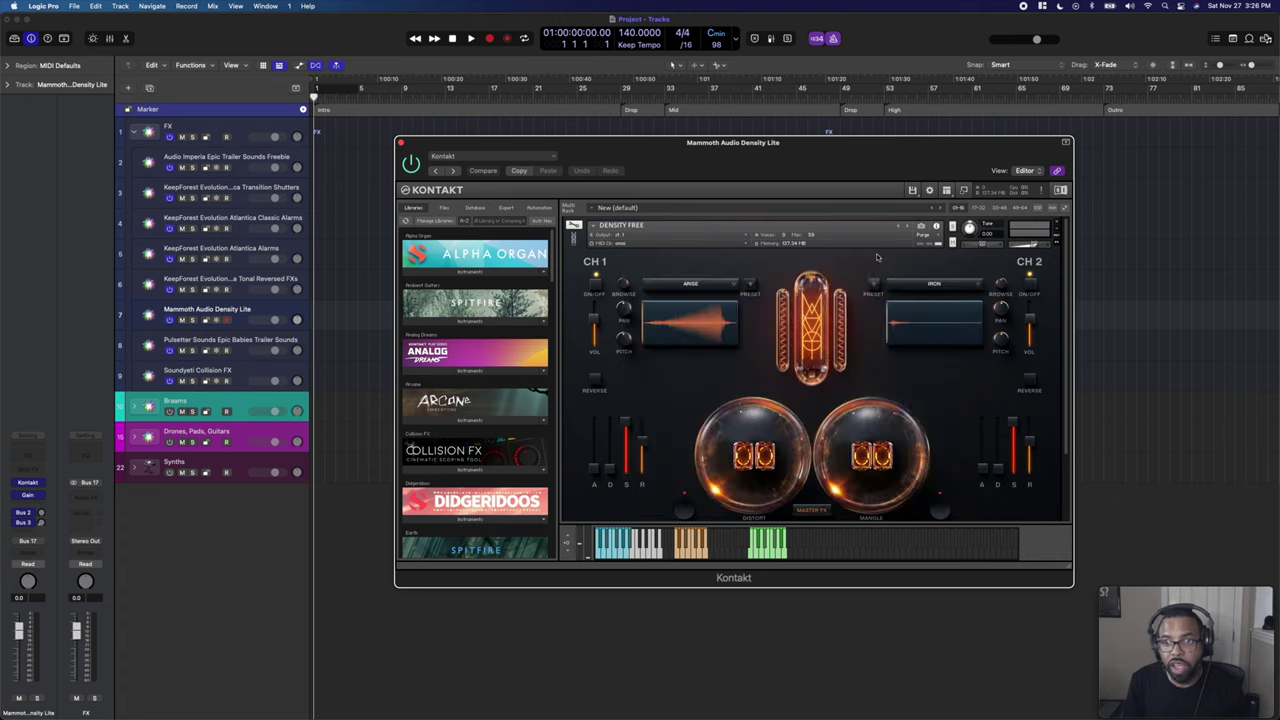
click(928, 284)
click(900, 416)
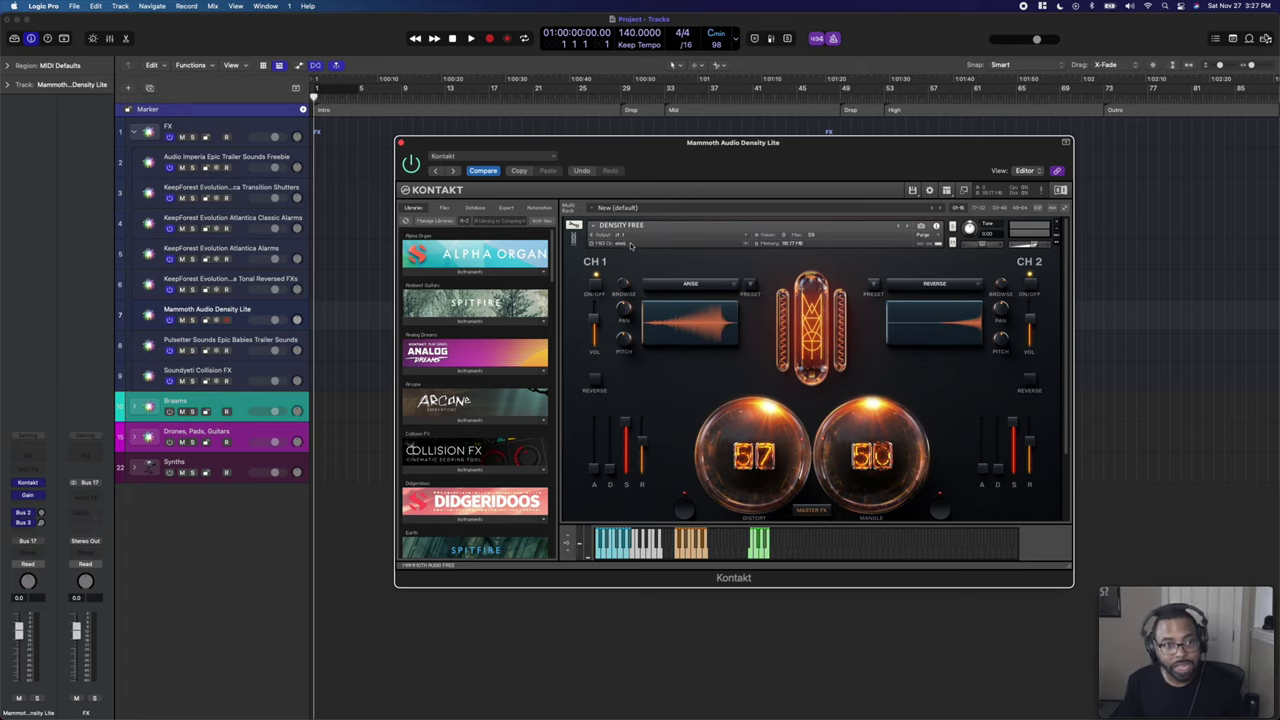
View the Epic Babies instrument on the Pulsetter Sounds Epic Babies Trailer Sounds track and look through its list of sound categories.
click(248, 342)
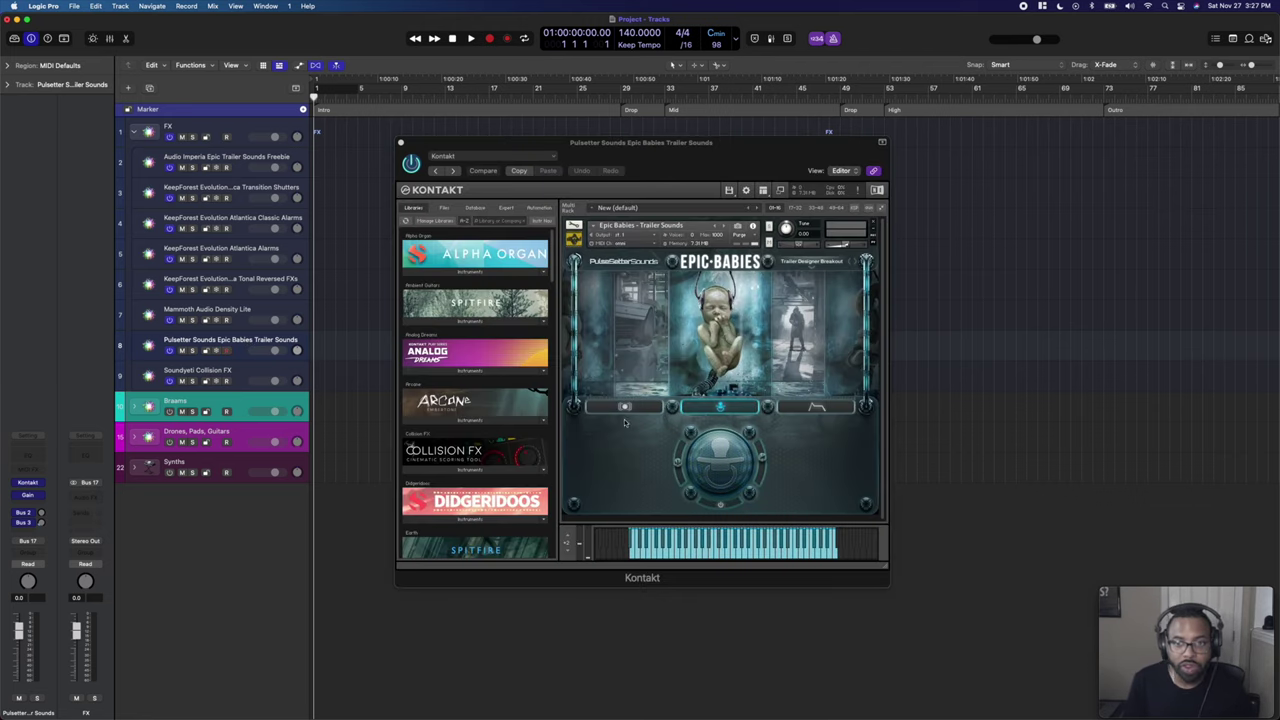
click(811, 263)
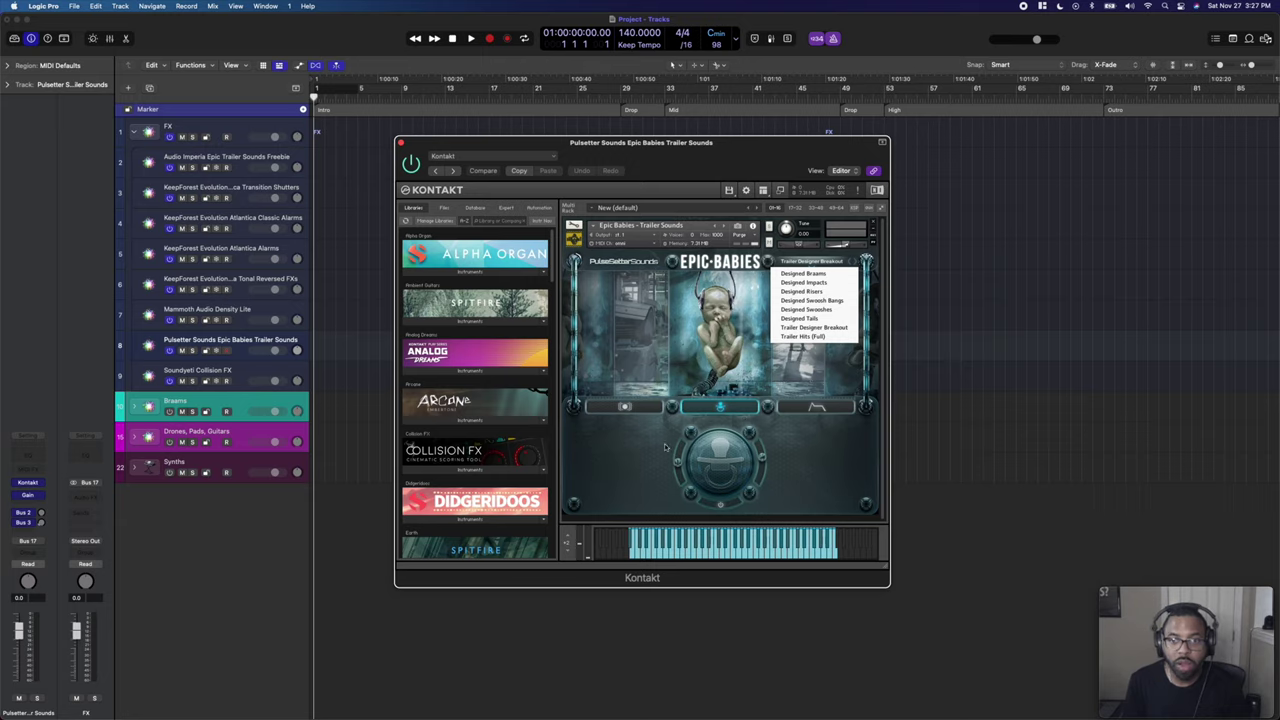
click(721, 364)
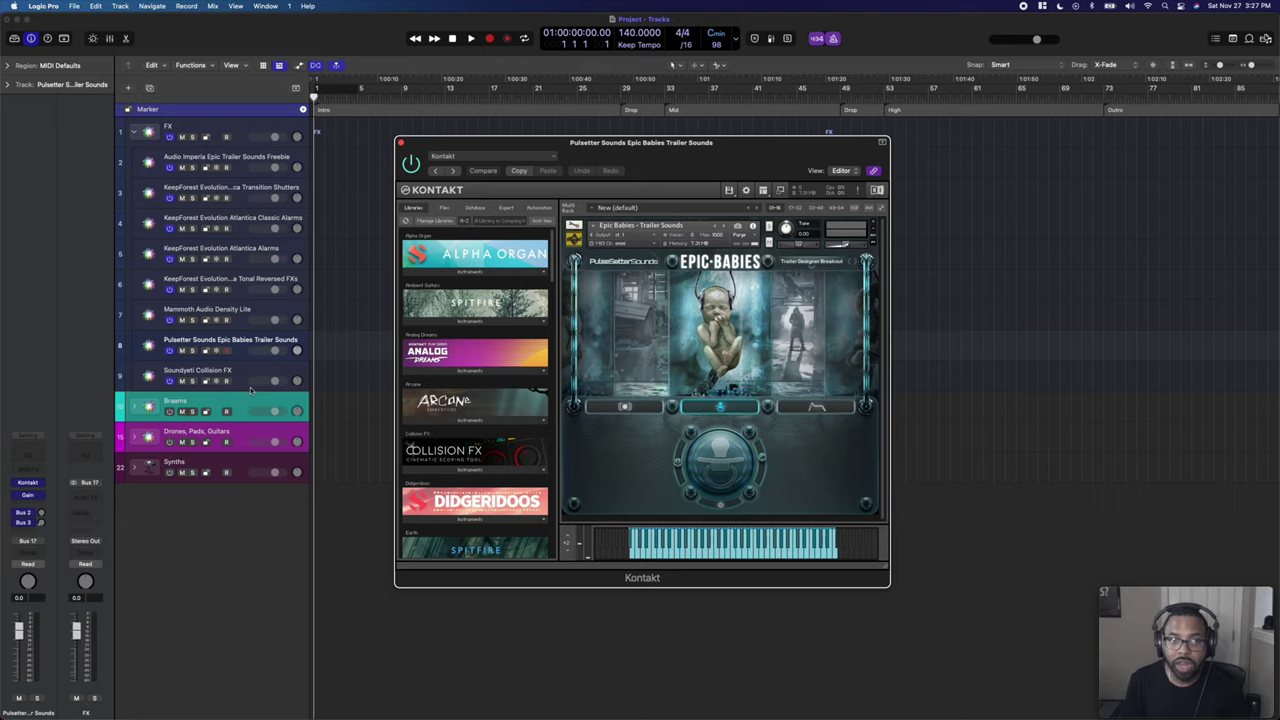
View the instrument on the Soundyeti Collision FX track and browse the Collision FX library's Textures folder.
click(238, 372)
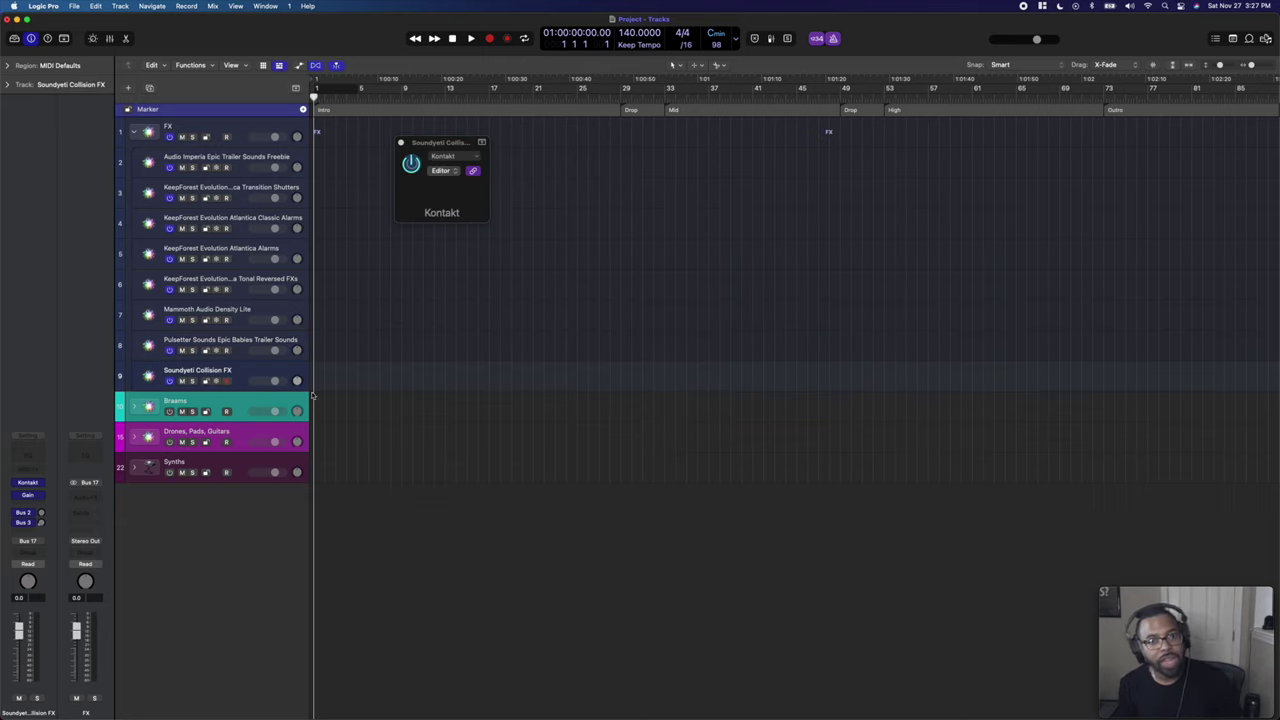
click(482, 143)
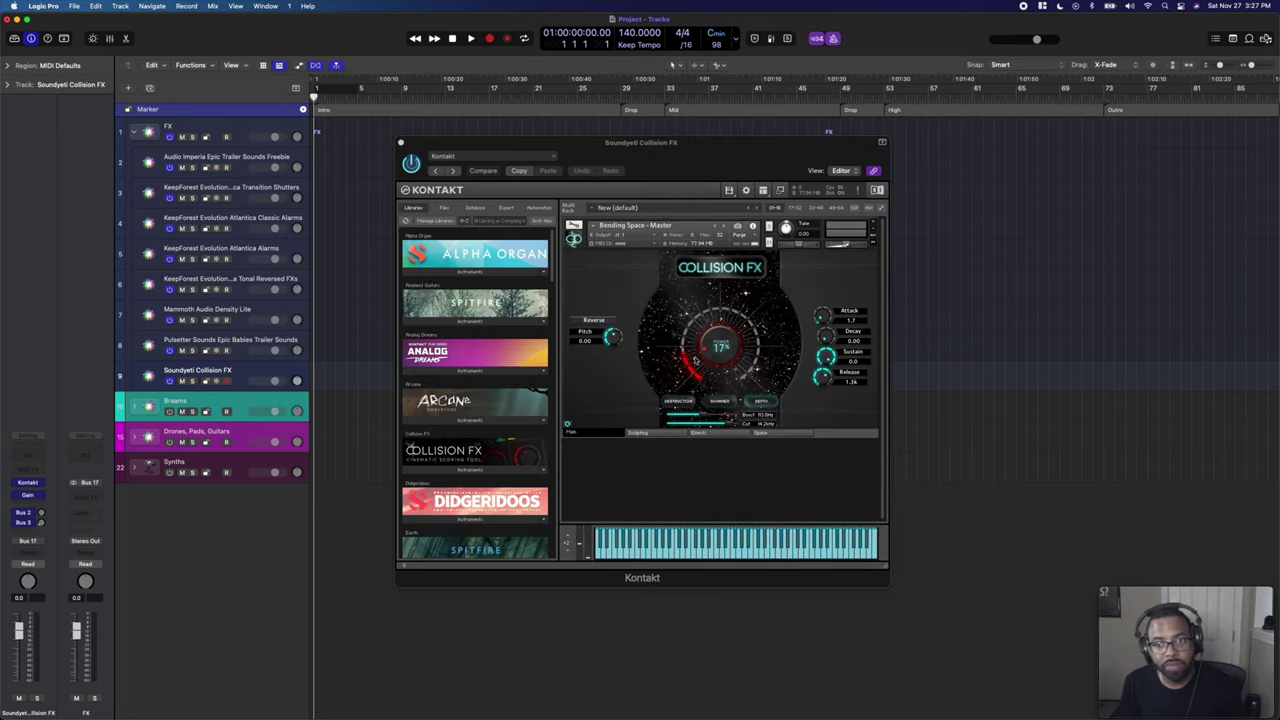
scroll(491, 374, down, 2)
scroll(491, 374, down, 1)
click(470, 394)
scroll(455, 372, down, 3)
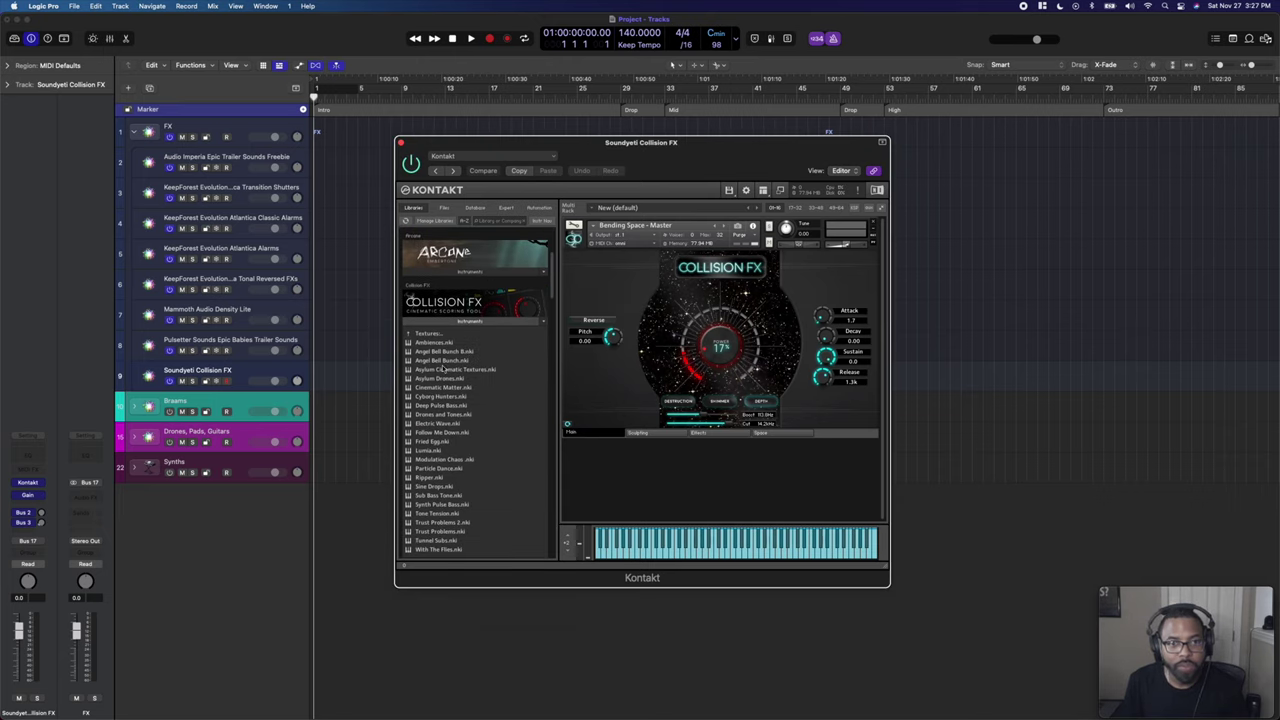
click(436, 334)
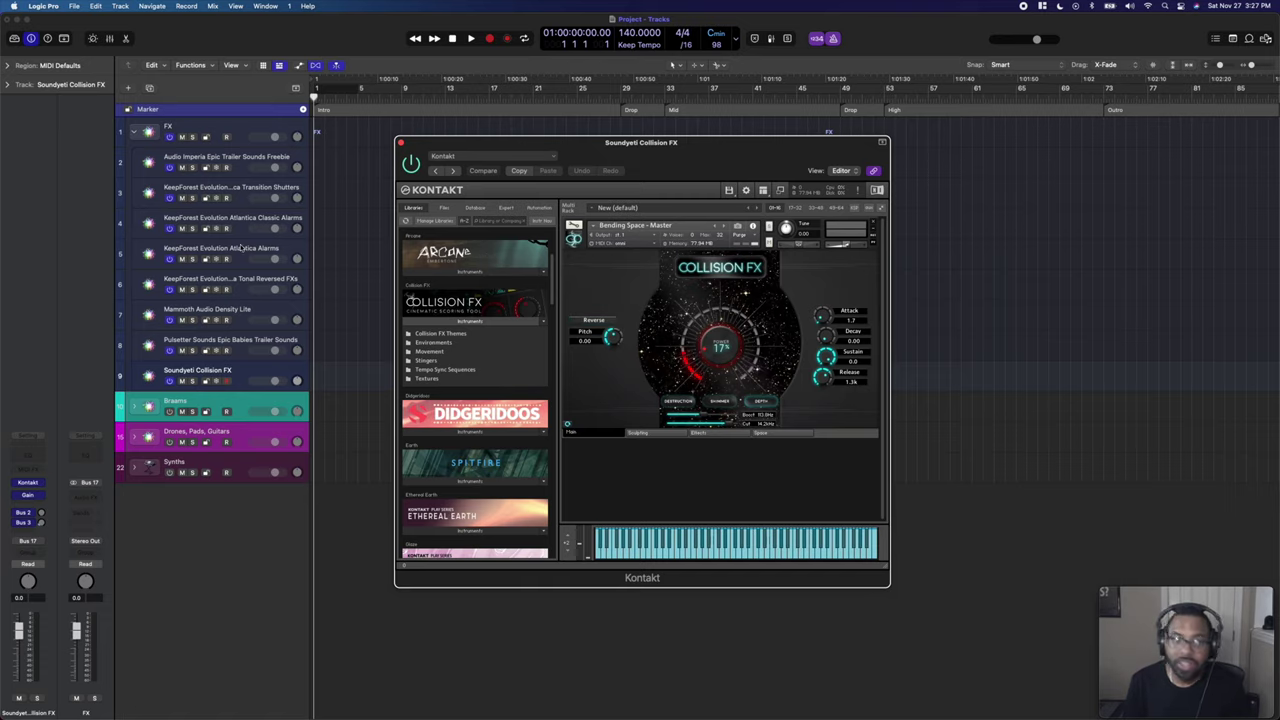
Delete the whole FX track stack and expand the Braams stack.
click(178, 127)
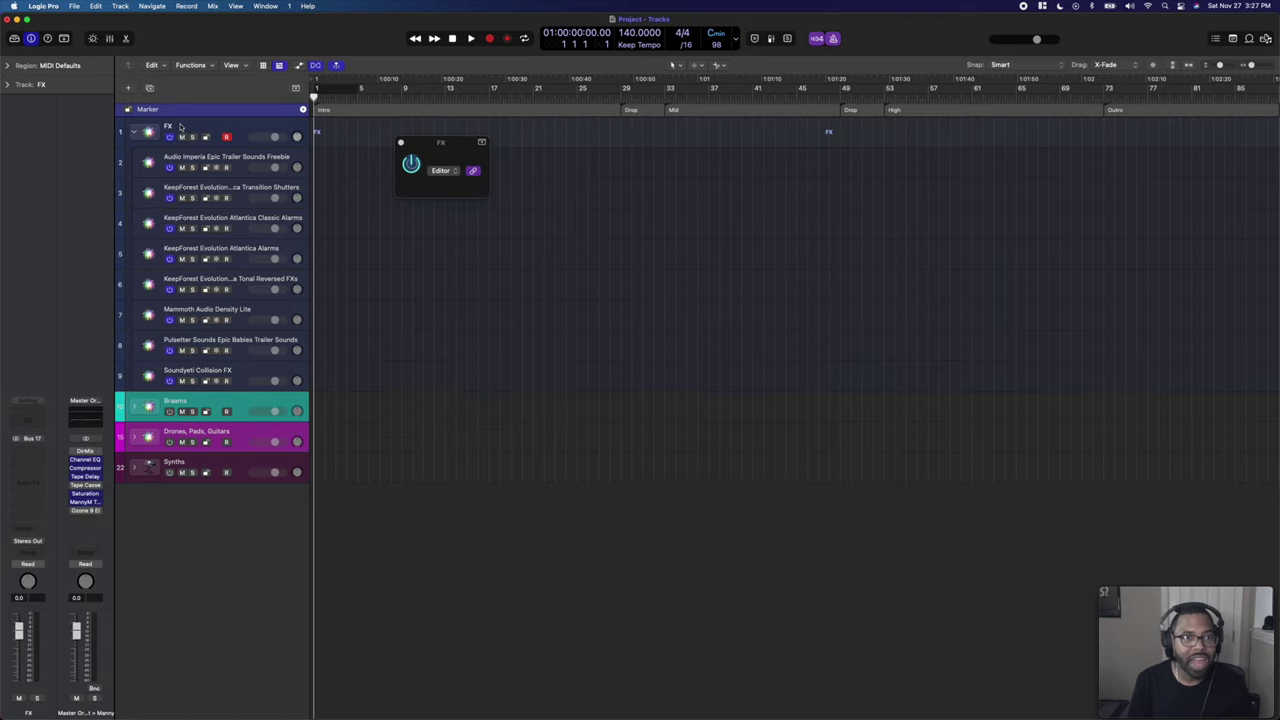
key(super+BackSpace)
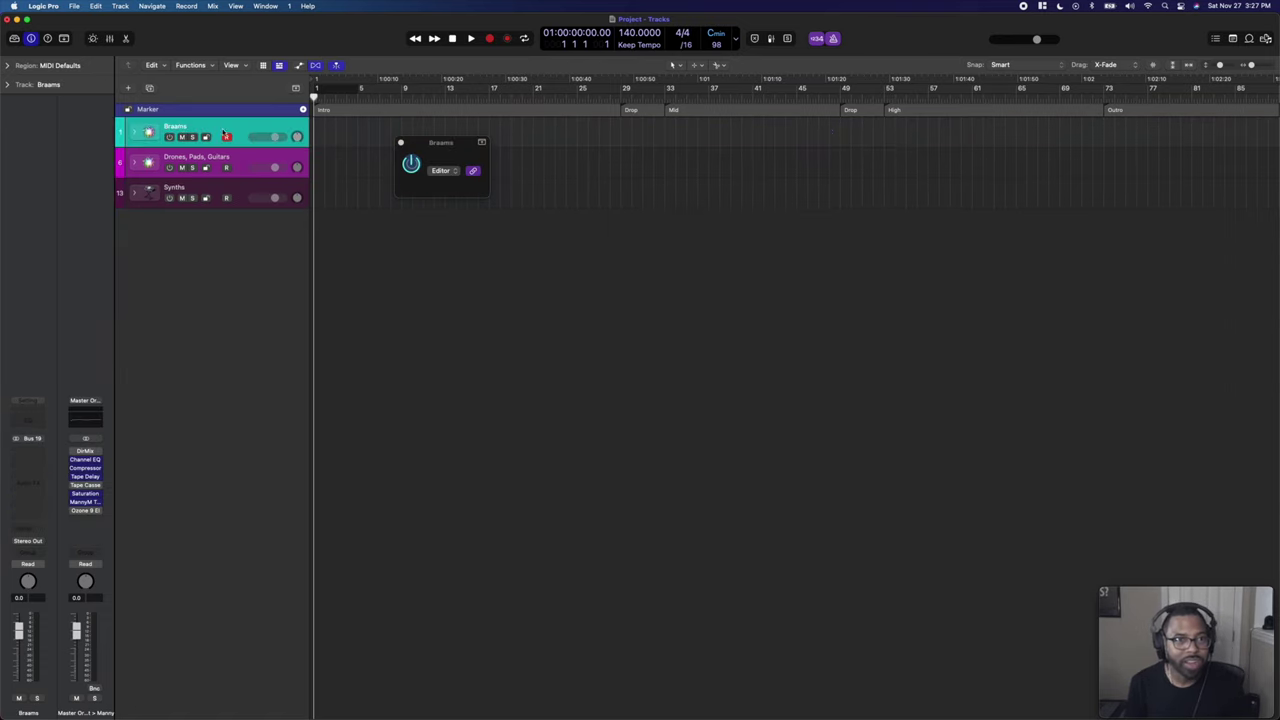
click(135, 132)
Turn on the tracks from AVA Music Group Braam to Pulsetter Metalstorm Braahms and close the Gain plug-in window.
click(222, 157)
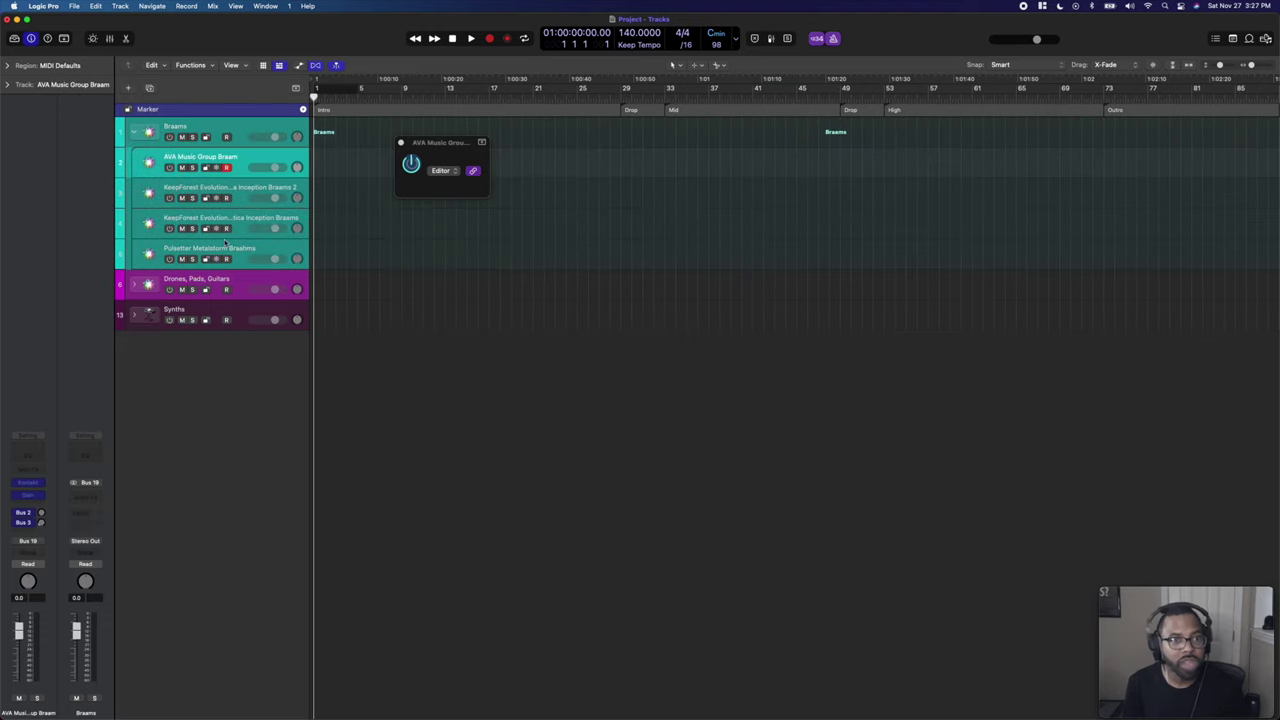
shift+click(236, 254)
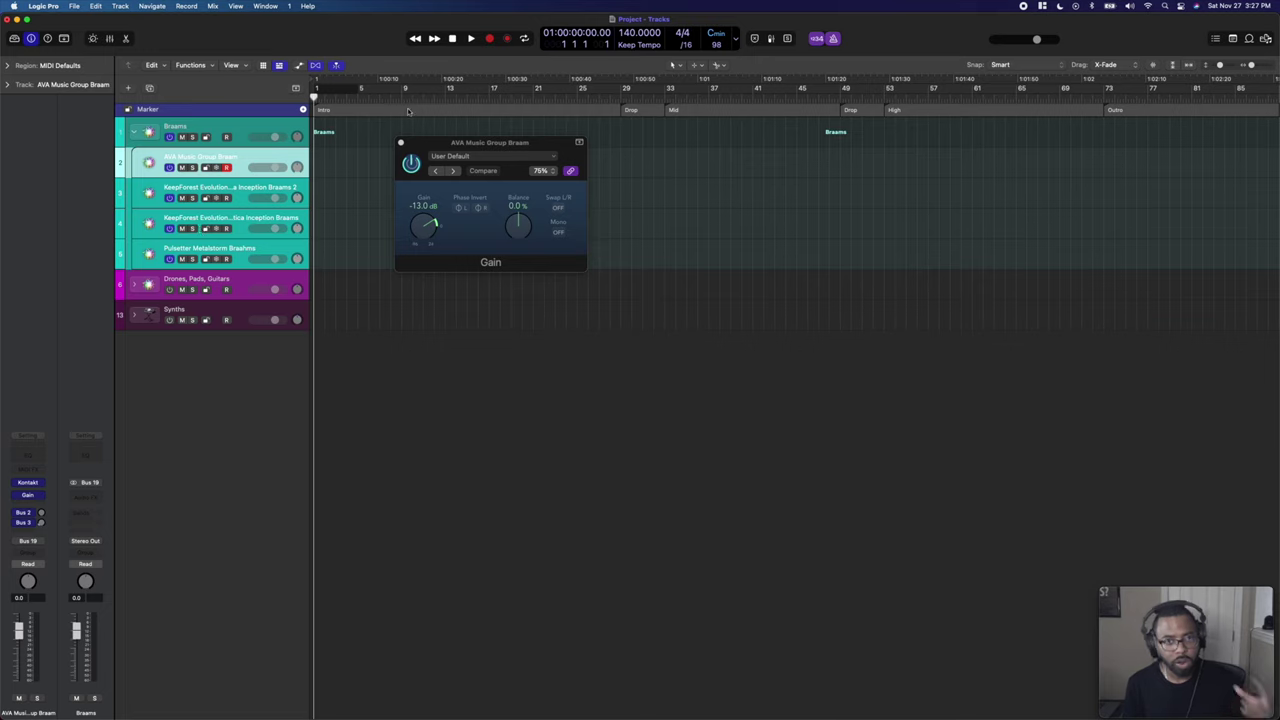
click(400, 143)
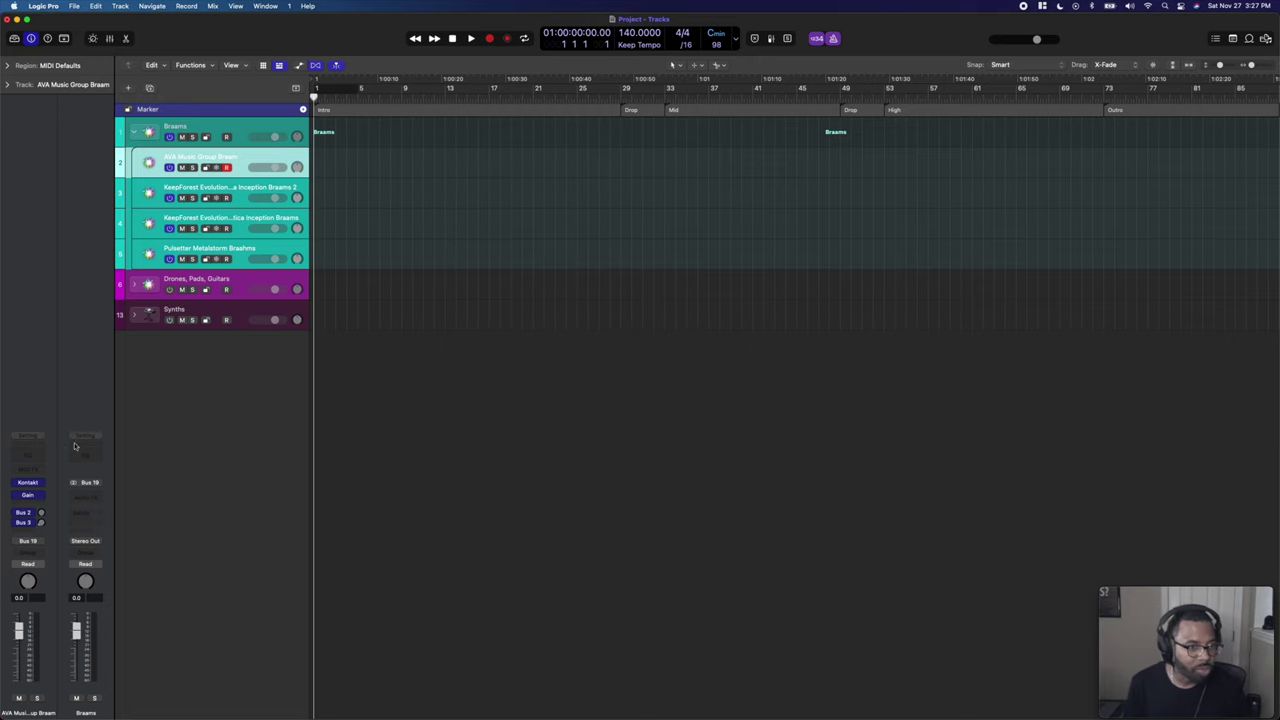
View the Kontakt instruments on the AVA Music Group Braam and both KeepForest Evolution Atlantica Inception Braams tracks.
click(30, 482)
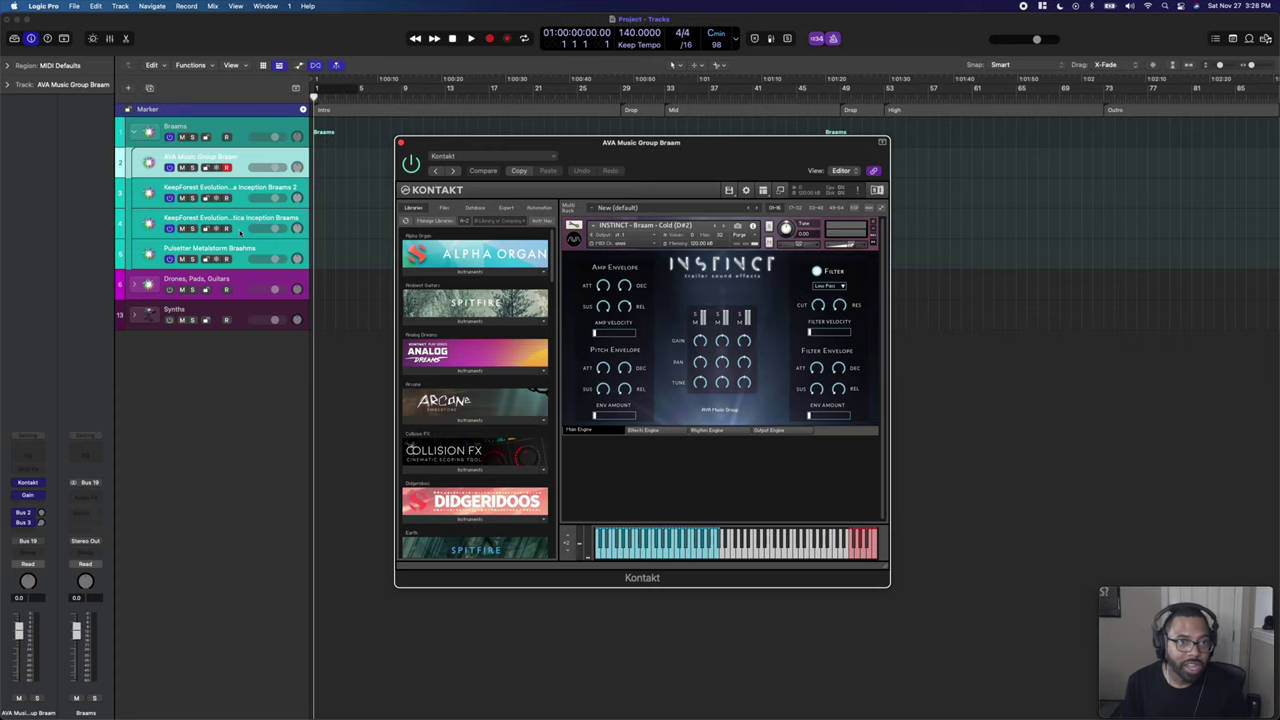
click(220, 187)
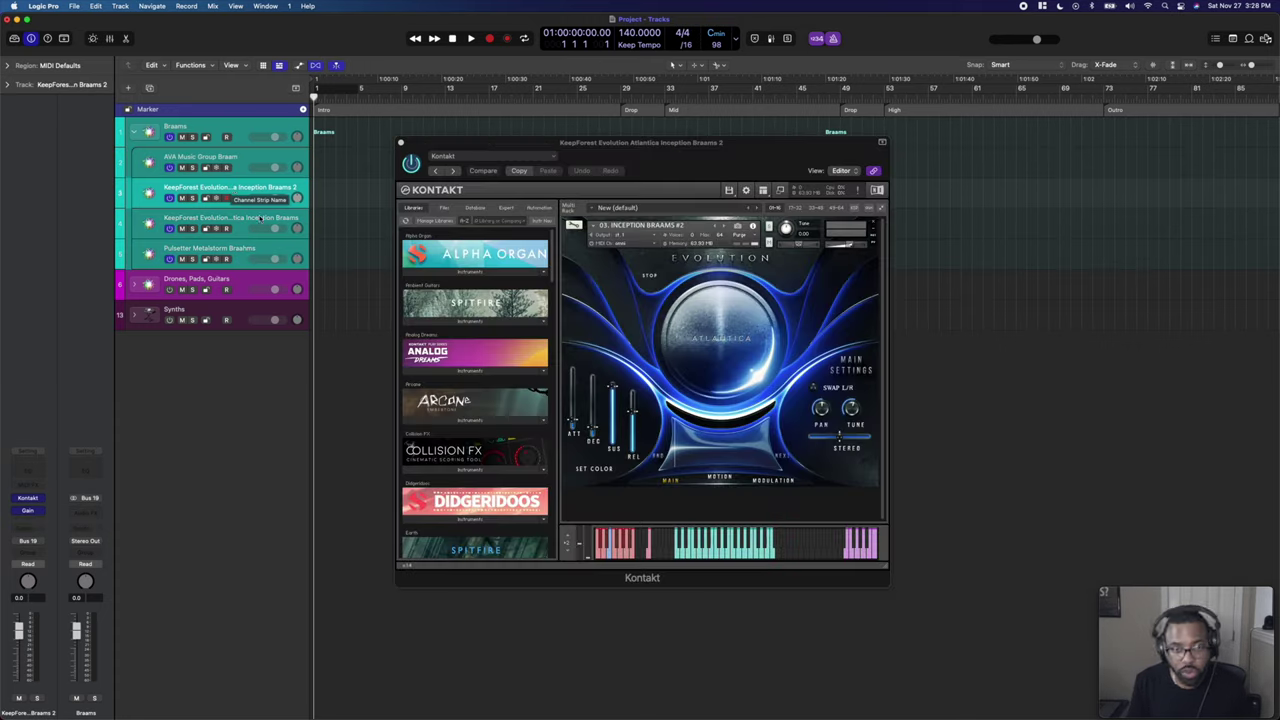
click(245, 218)
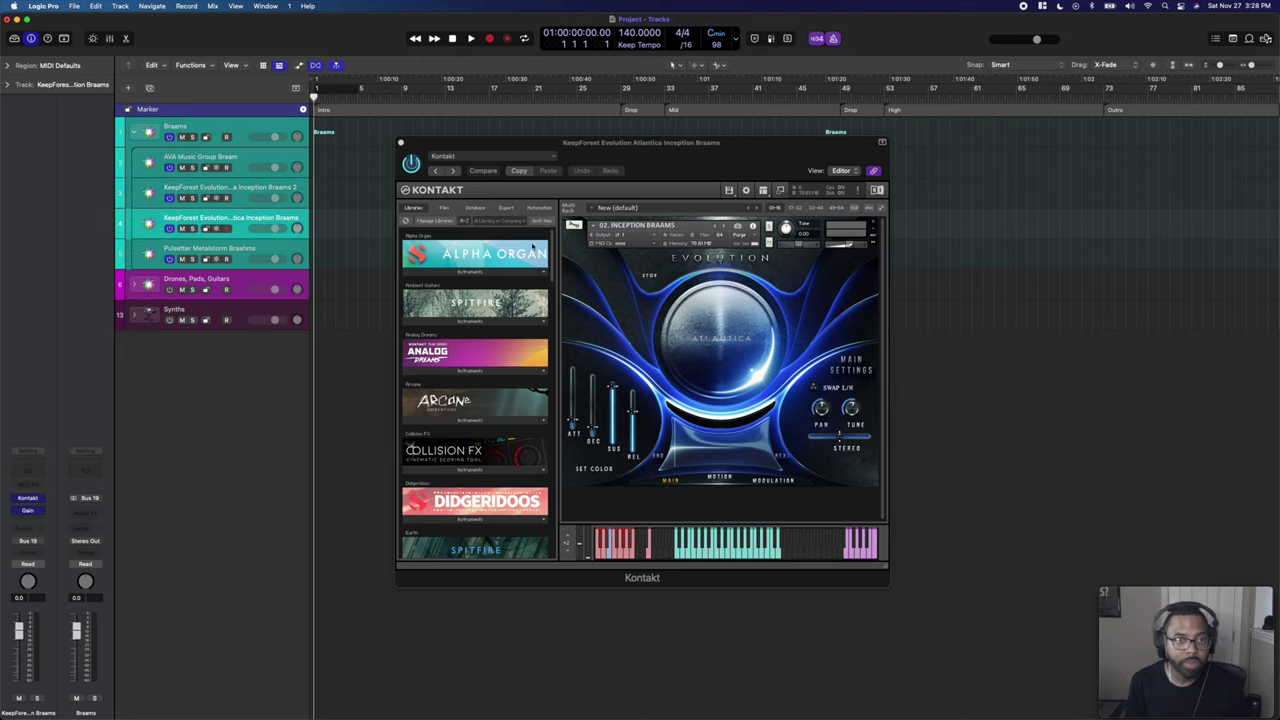
Examine the stacked Metalstorm braam patches in the Kontakt instrument on the Pulsetter Metalstorm Braahms track.
click(252, 248)
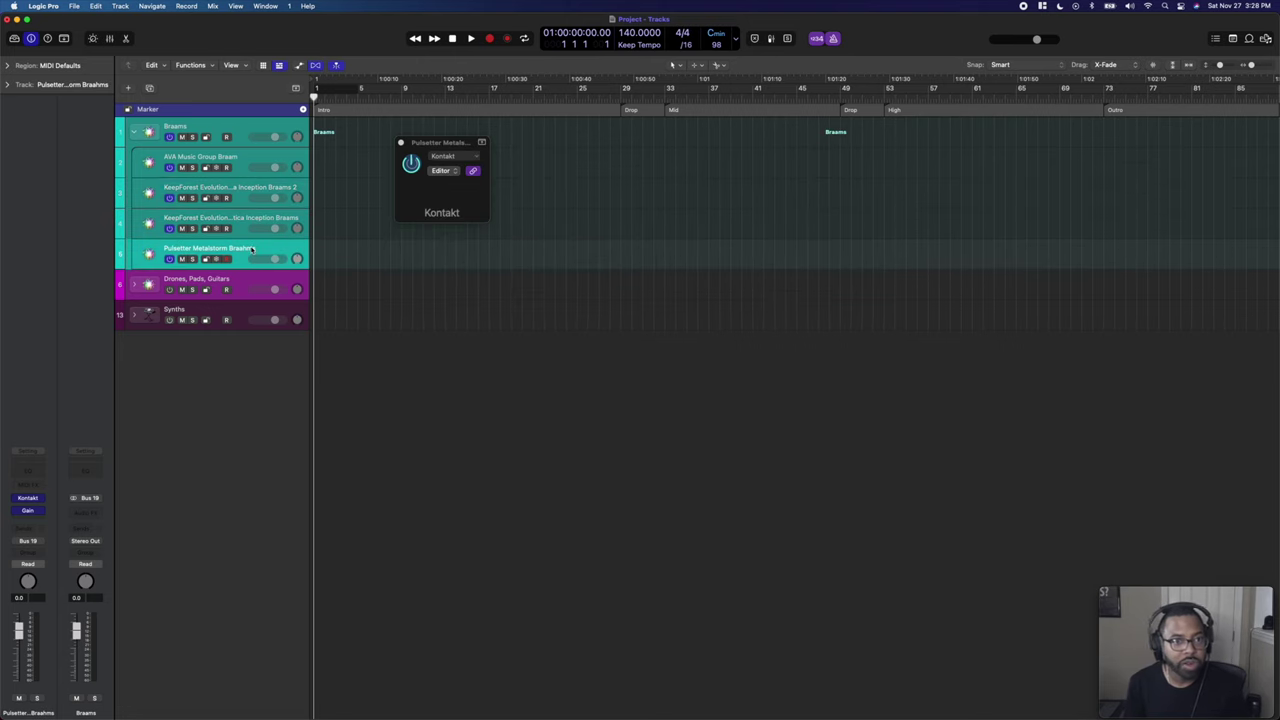
scroll(646, 320, down, 3)
scroll(648, 320, up, 2)
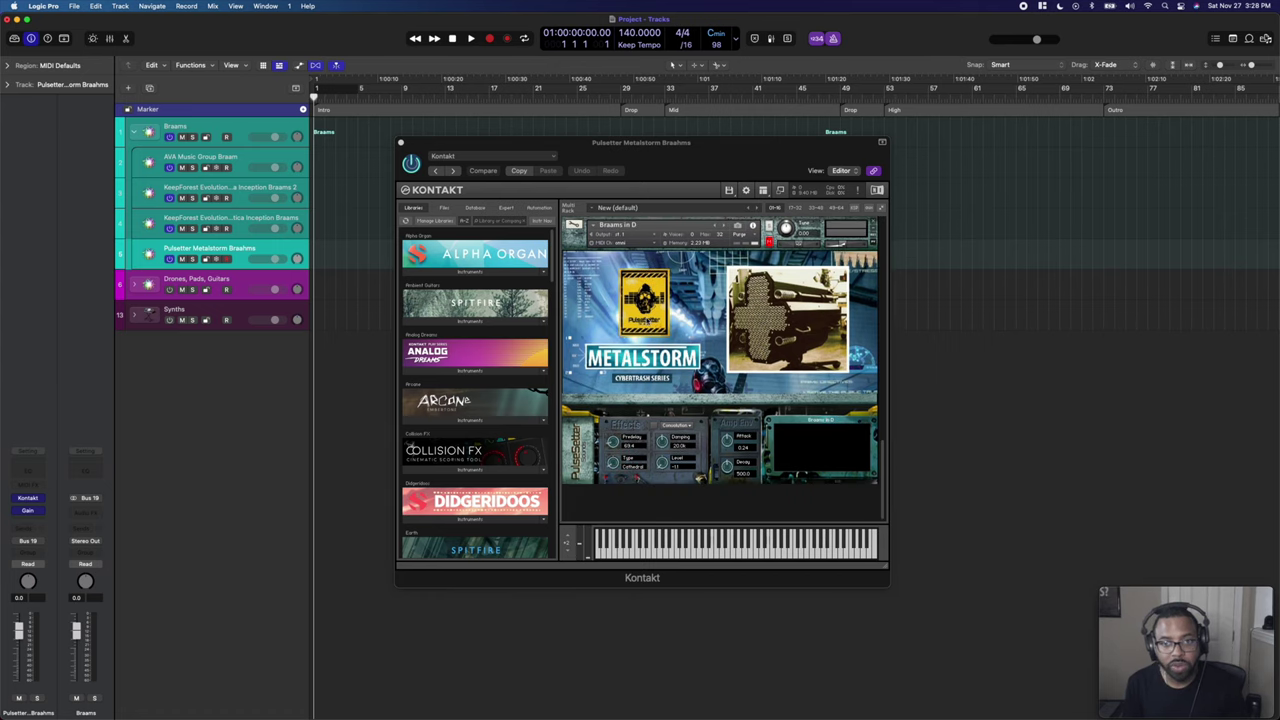
scroll(720, 370, down, 4)
scroll(720, 370, down, 6)
scroll(620, 436, down, 6)
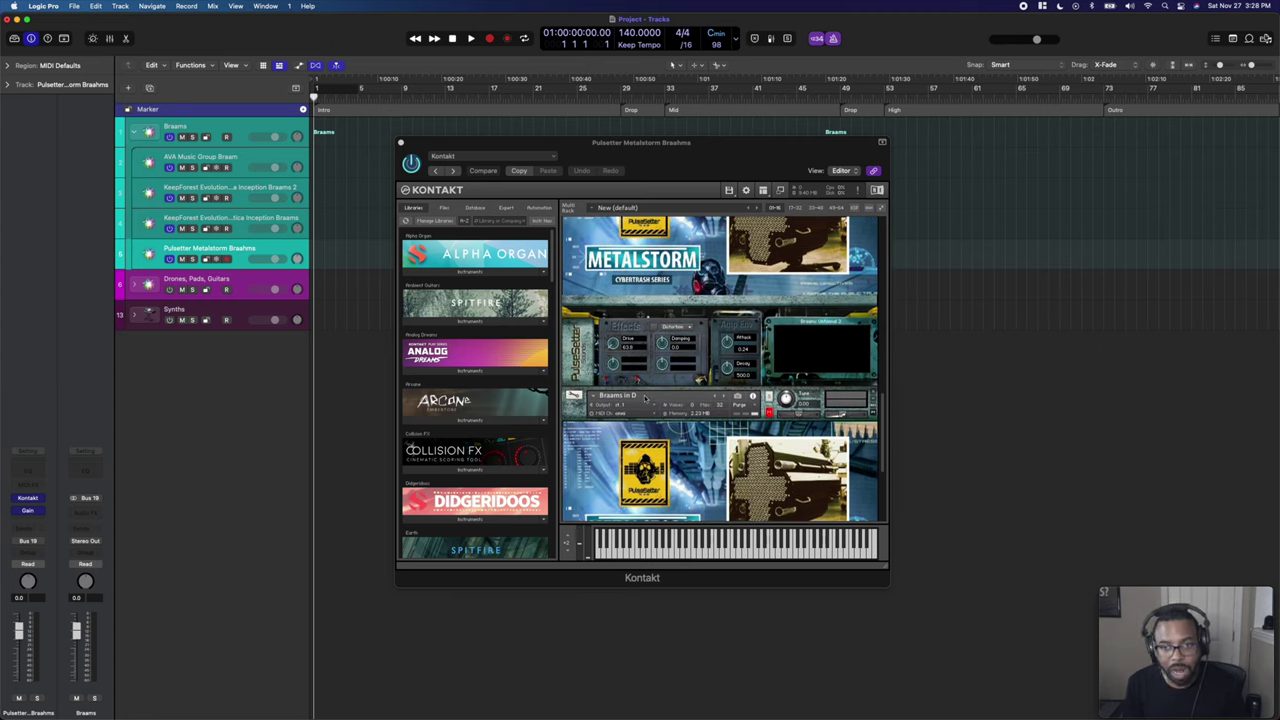
scroll(645, 397, down, 1)
click(786, 362)
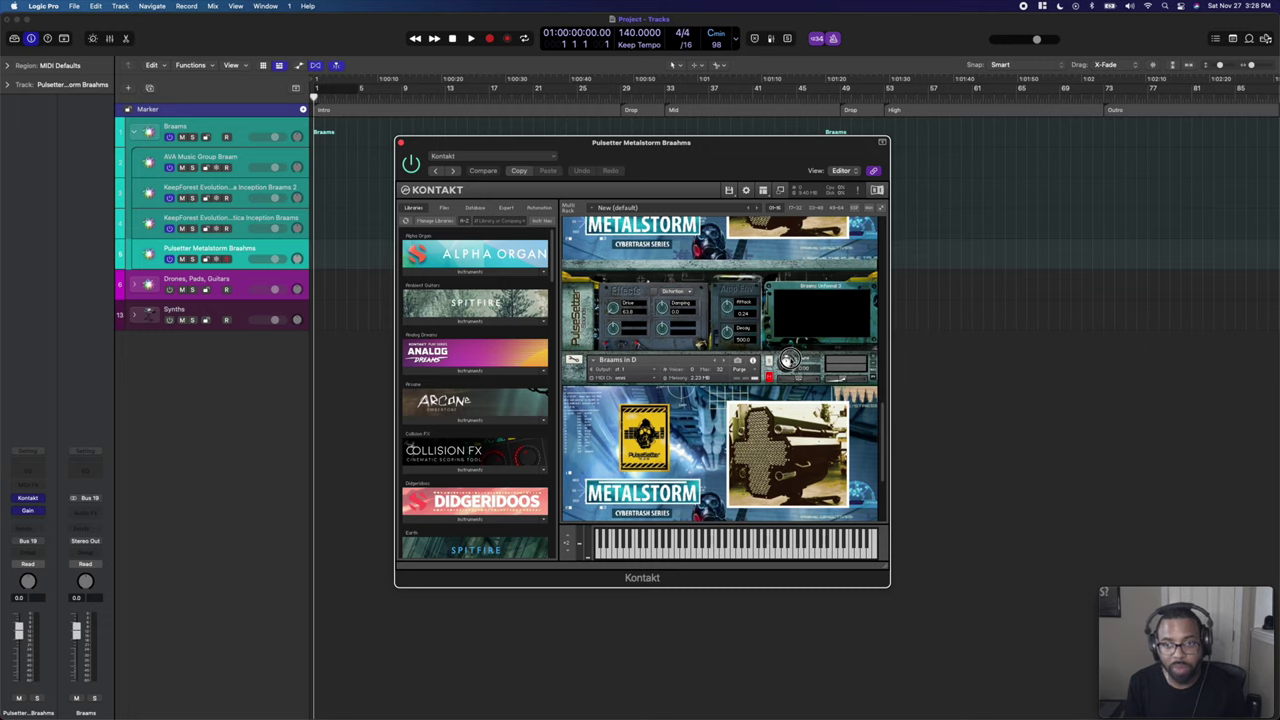
scroll(718, 411, down, 4)
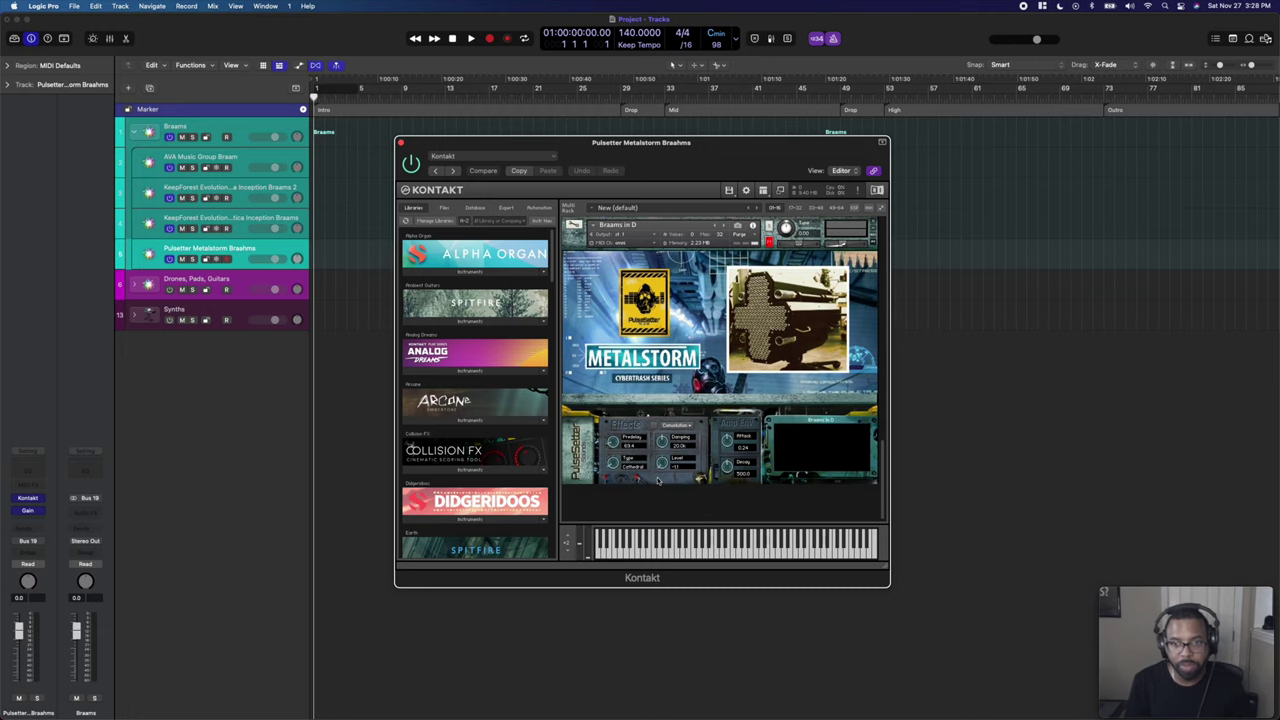
scroll(475, 390, down, 1)
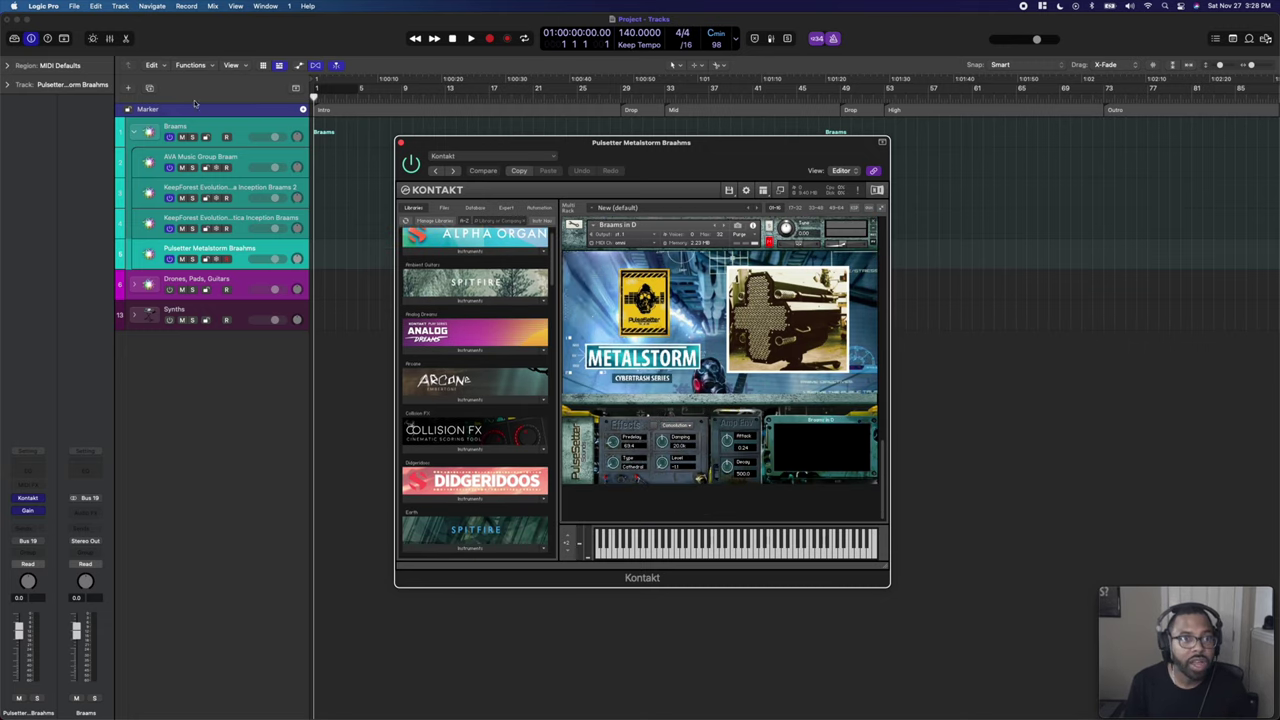
Delete the whole Braams track stack and expand the Drones, Pads, Guitars stack.
key(super+BackSpace)
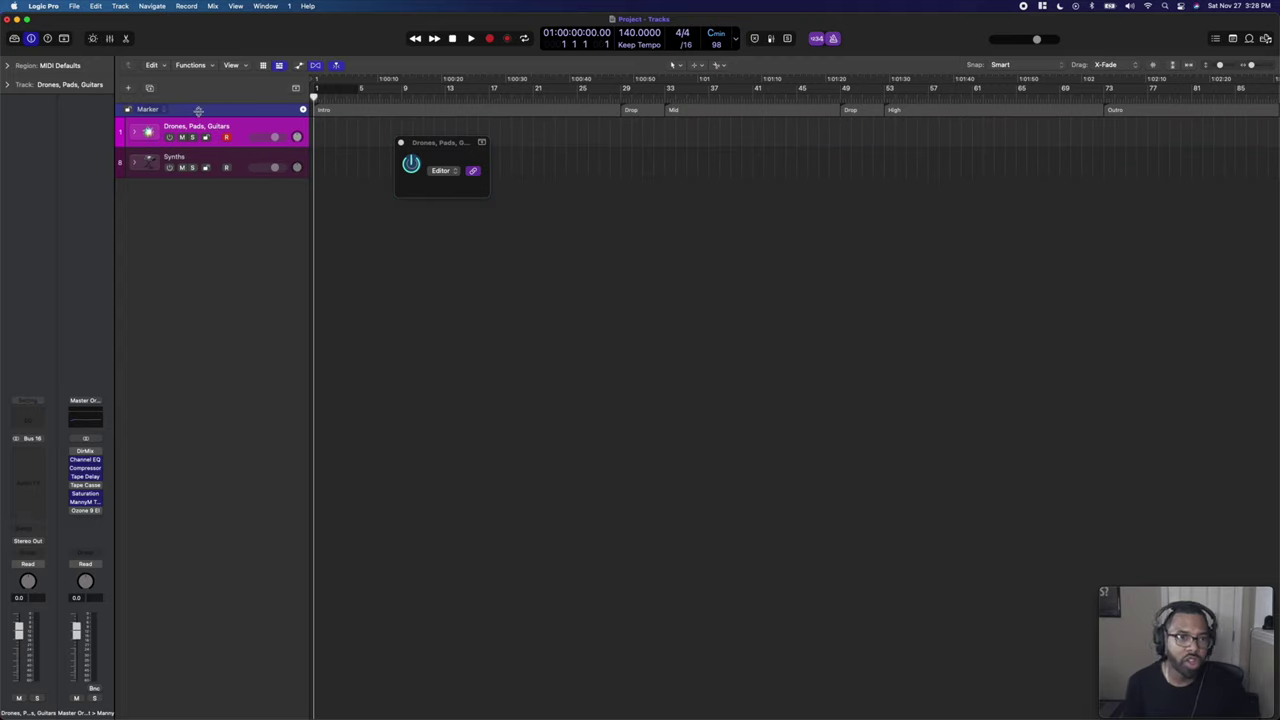
click(135, 131)
Turn on all tracks in the Drones, Pads, Guitars stack and select Heavyocity Scoring Guitars.
click(226, 154)
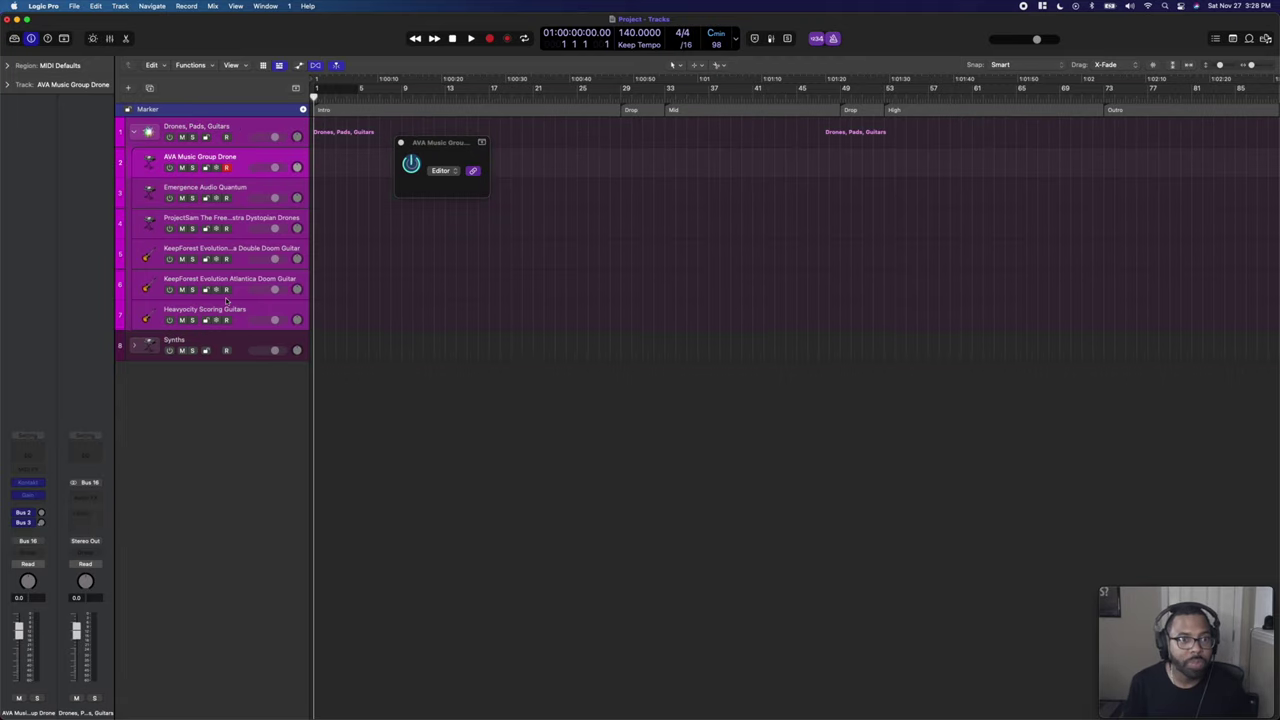
click(170, 160)
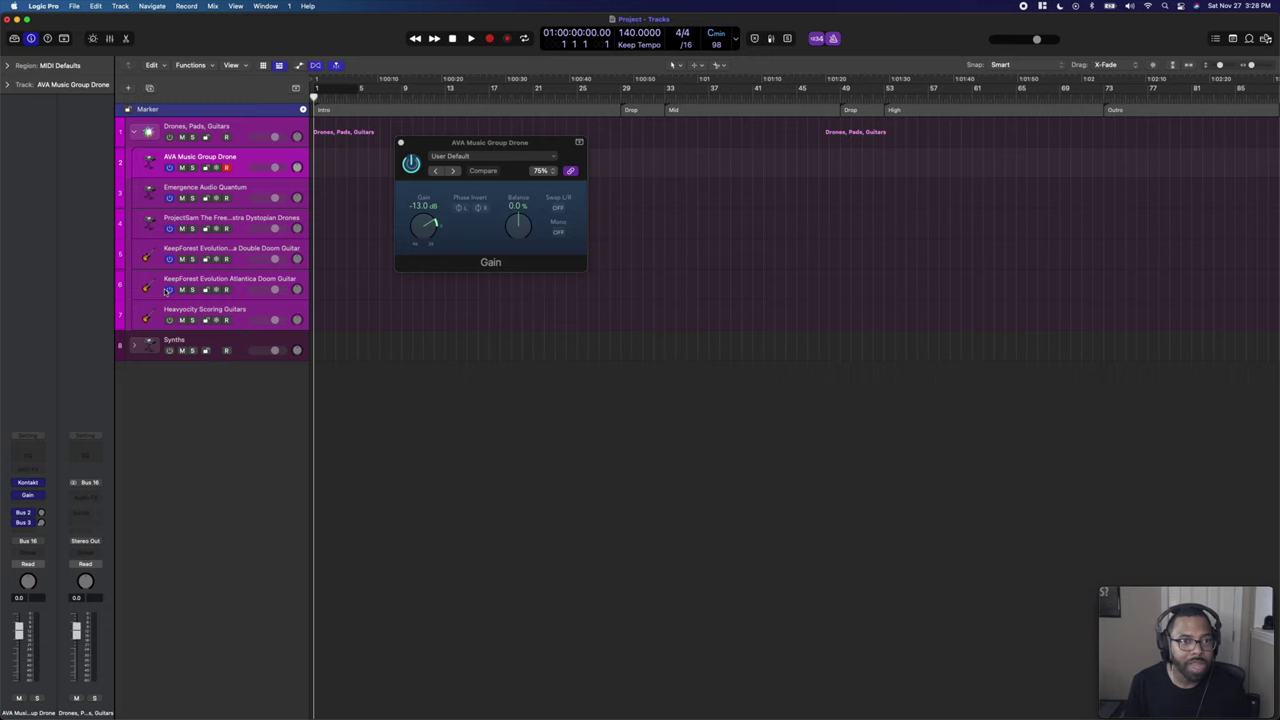
click(225, 311)
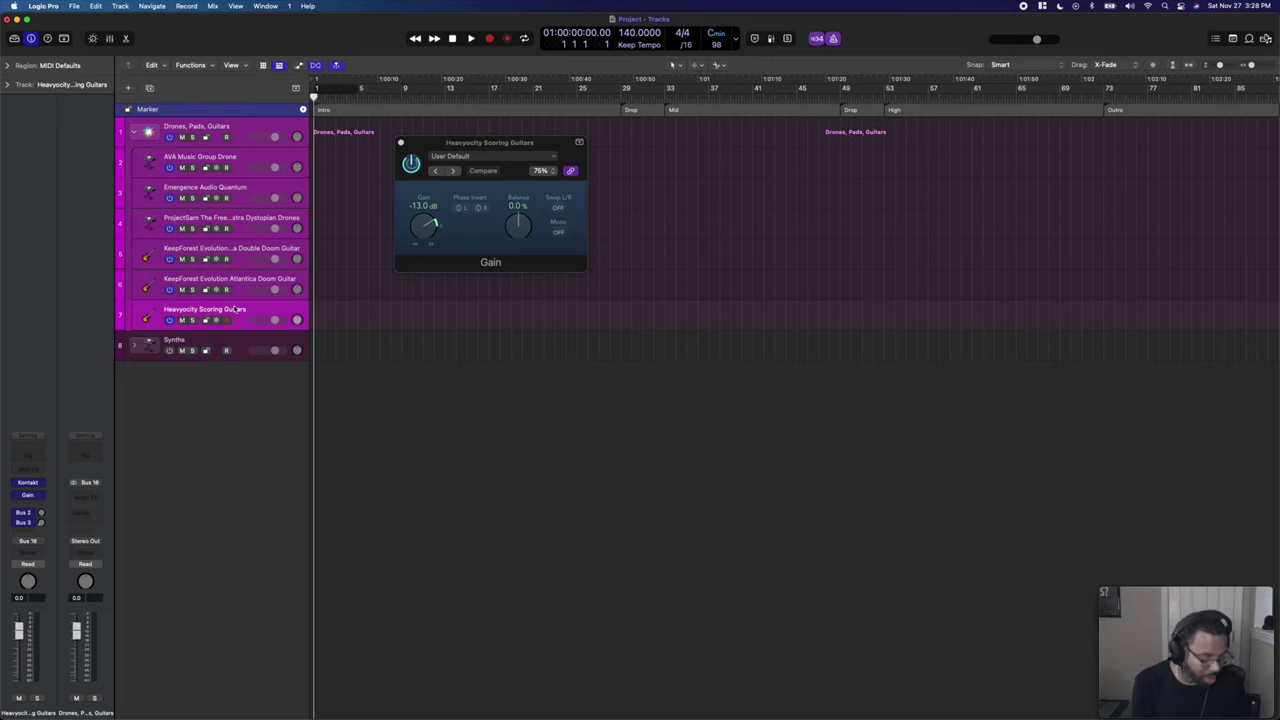
Add a new software instrument track below Heavyocity Scoring Guitars and replace its Kontakt with Originals - Cinematic Pads.
key(super+d)
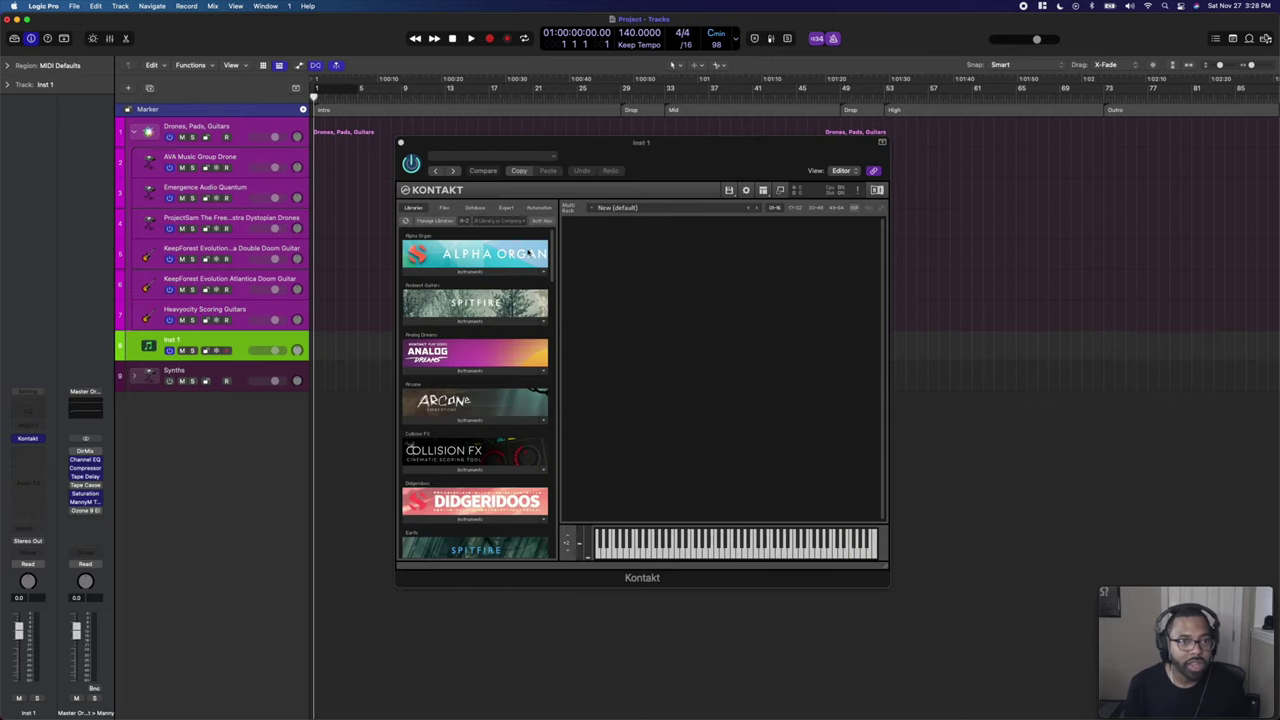
click(401, 143)
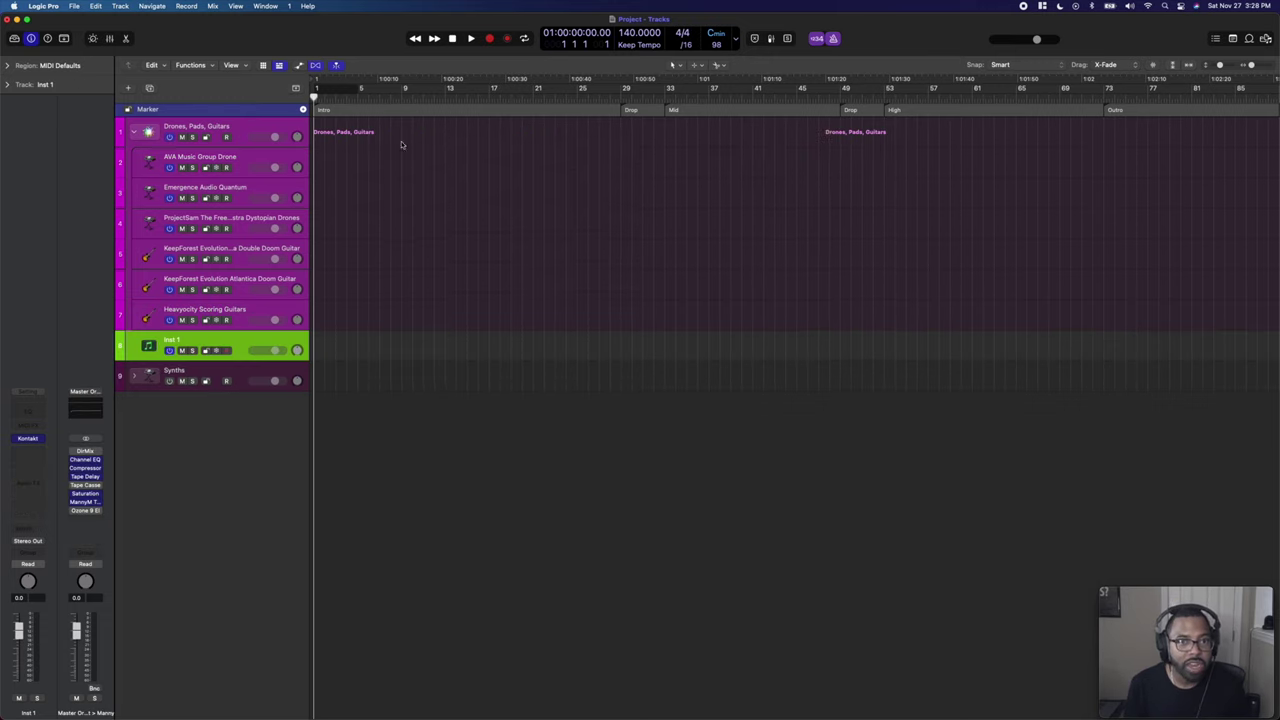
click(44, 440)
mouse_move(90, 591)
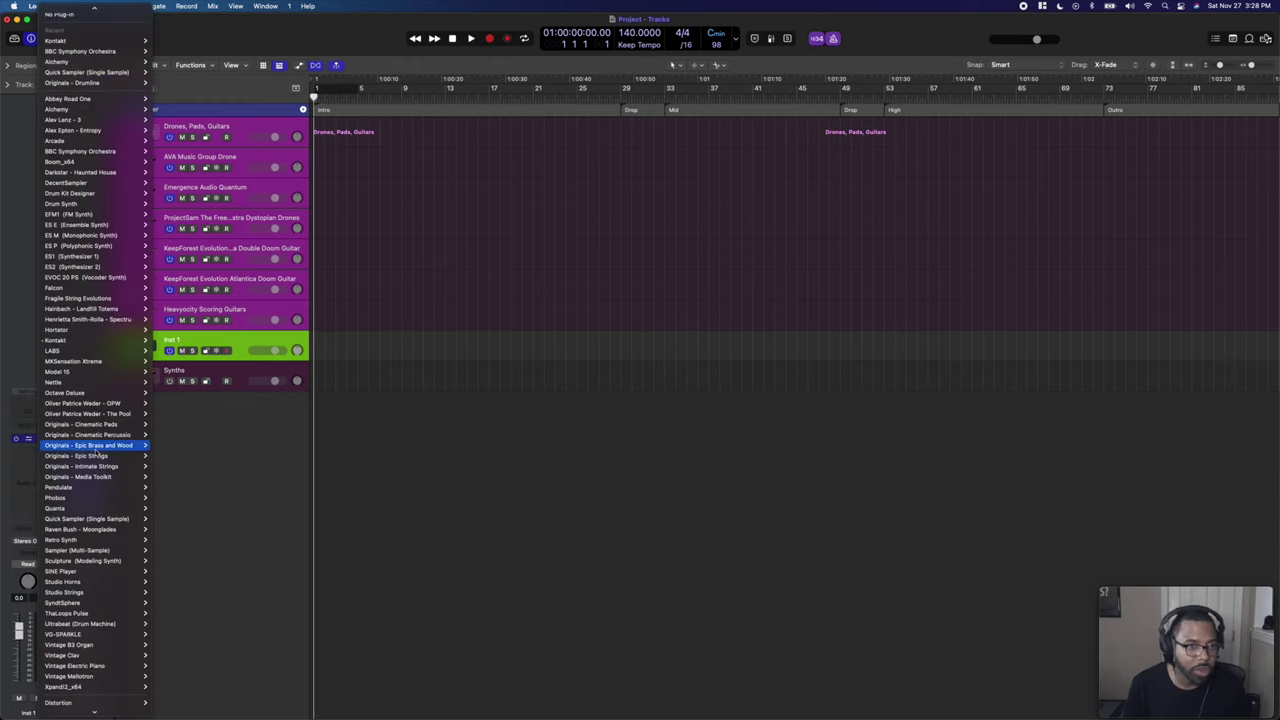
click(95, 424)
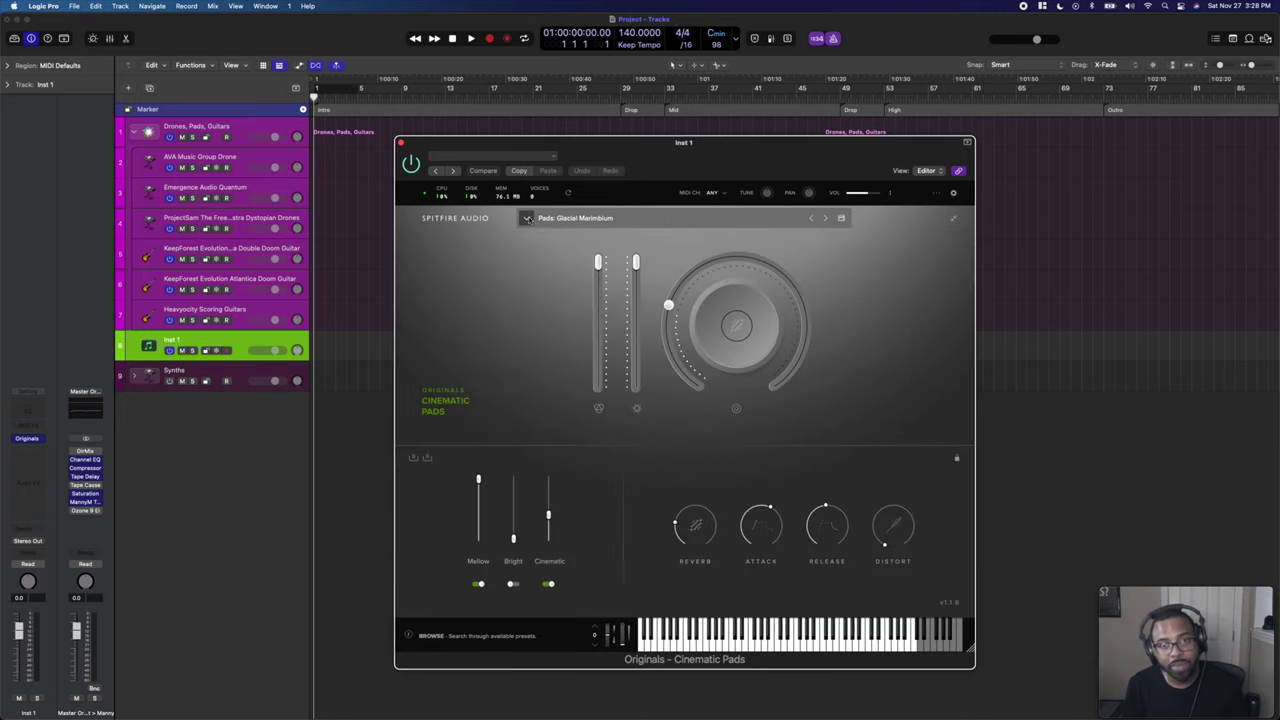
Browse the pad presets in Originals - Cinematic Pads and close the list without loading another preset.
click(551, 217)
scroll(689, 300, down, 5)
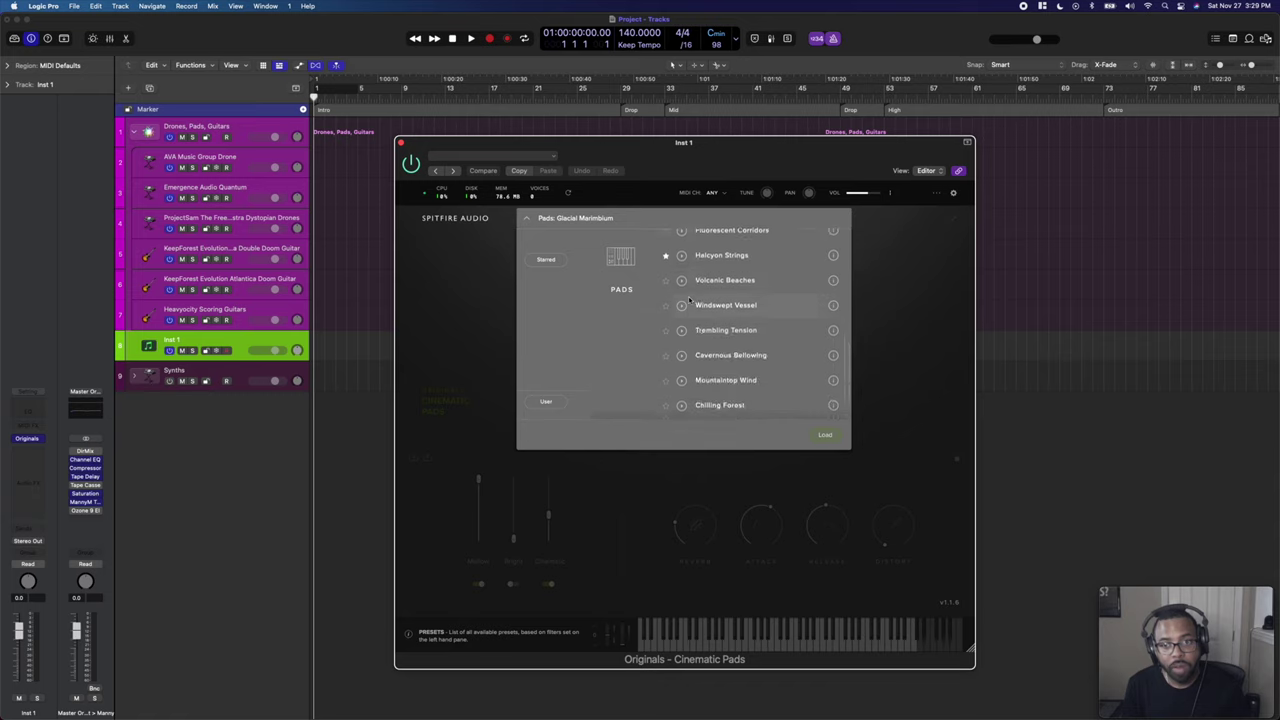
scroll(689, 300, up, 5)
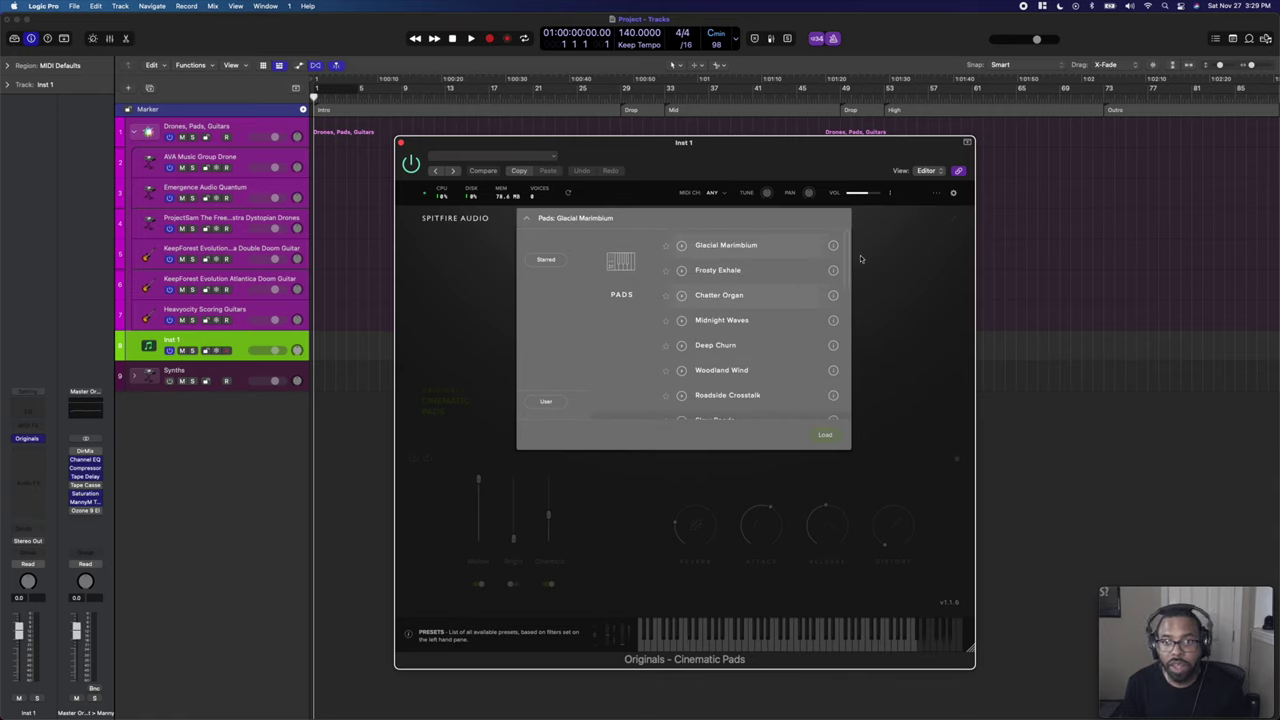
click(860, 259)
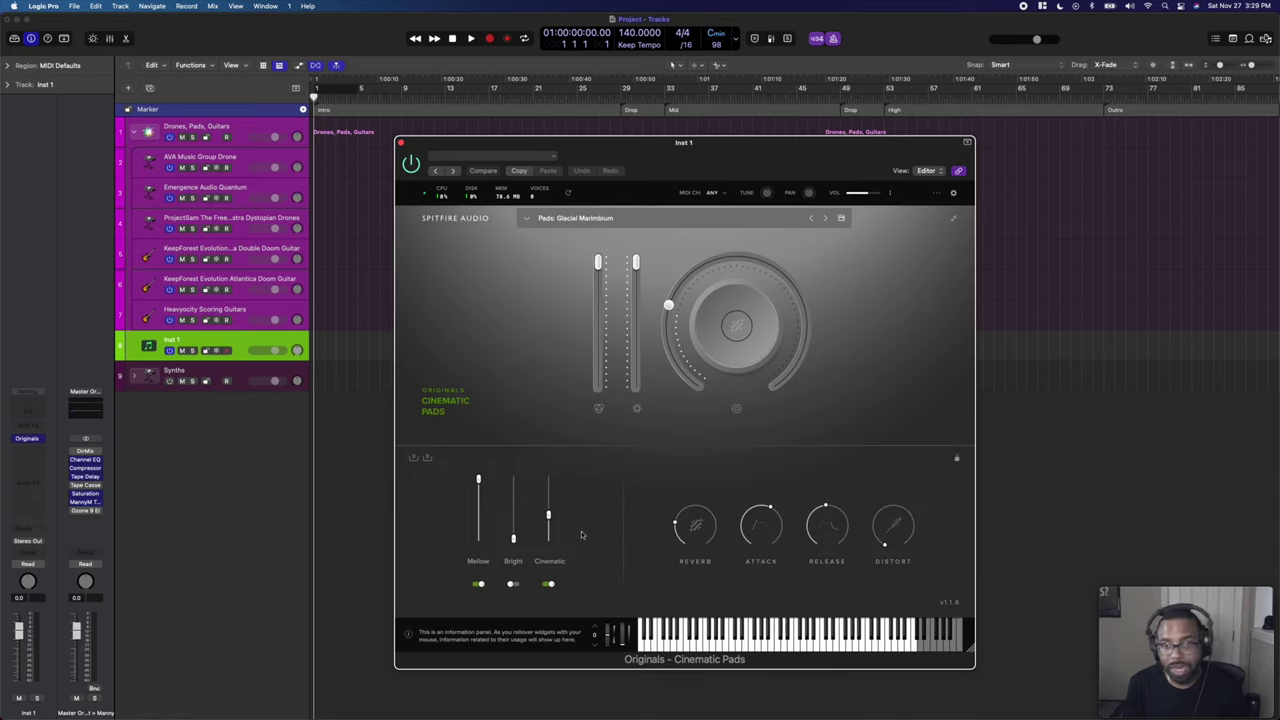
Raise the reverb of the Glacial Marimbium pad to just under halfway with the large knob.
mouse_move(535, 410)
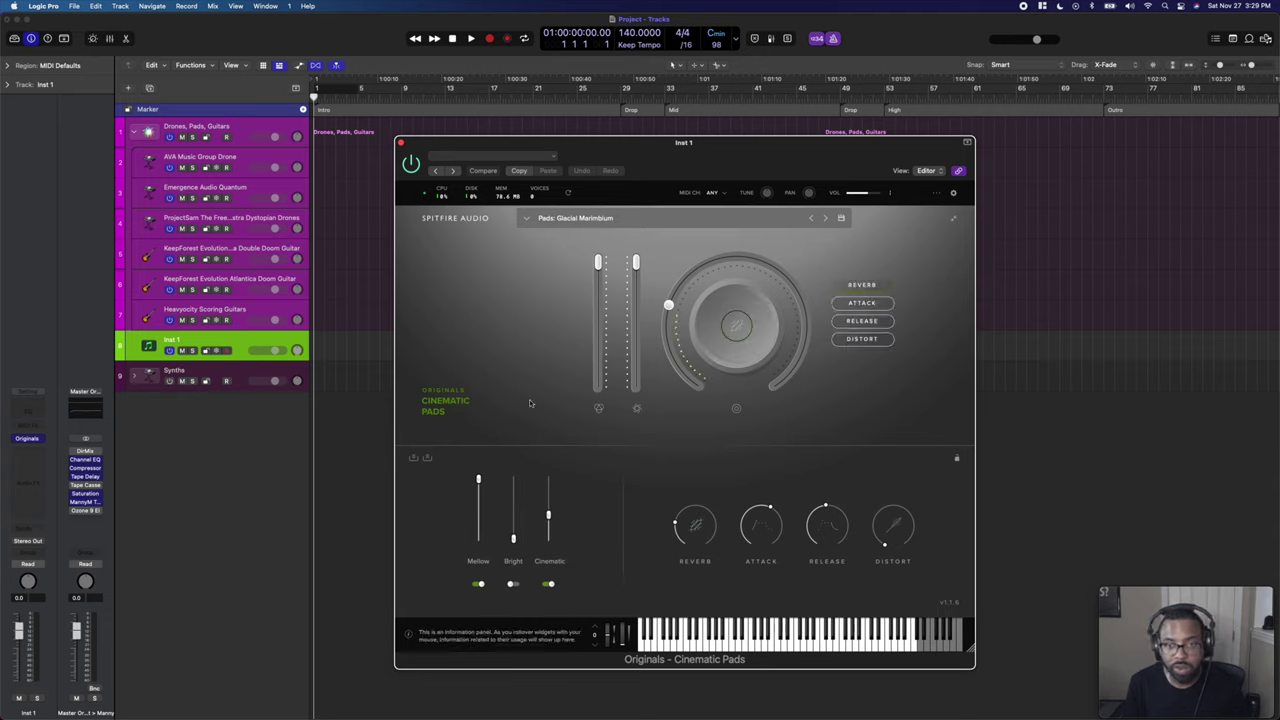
drag(672, 300, 728, 287)
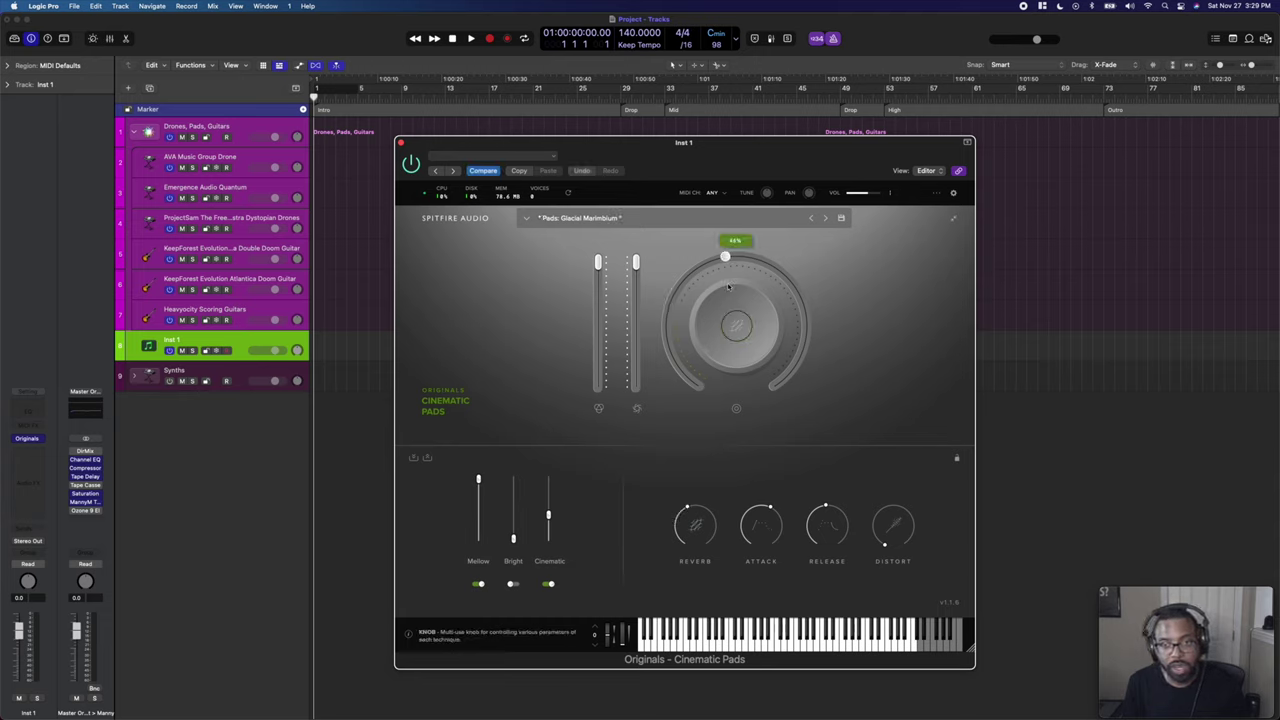
mouse_move(806, 352)
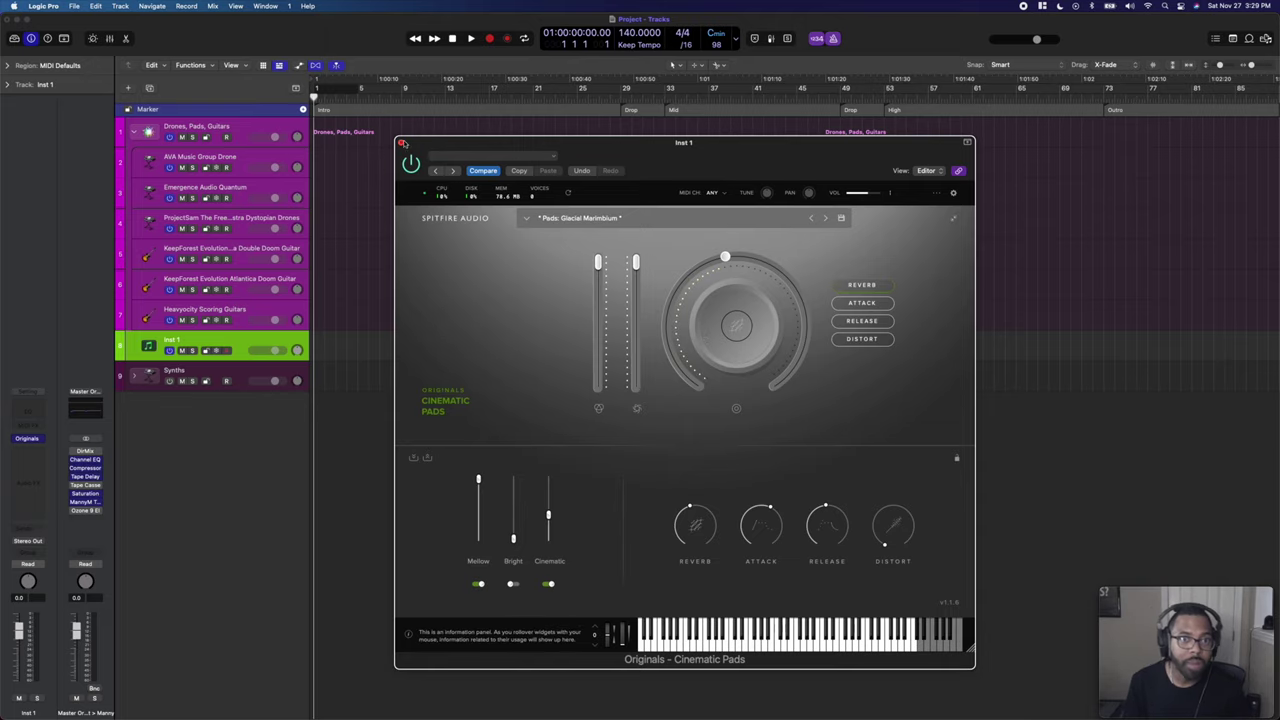
Close the Cinematic Pads instrument and rename the Inst 1 track to Originals Cinematic Pads.
click(399, 142)
double_click(191, 340)
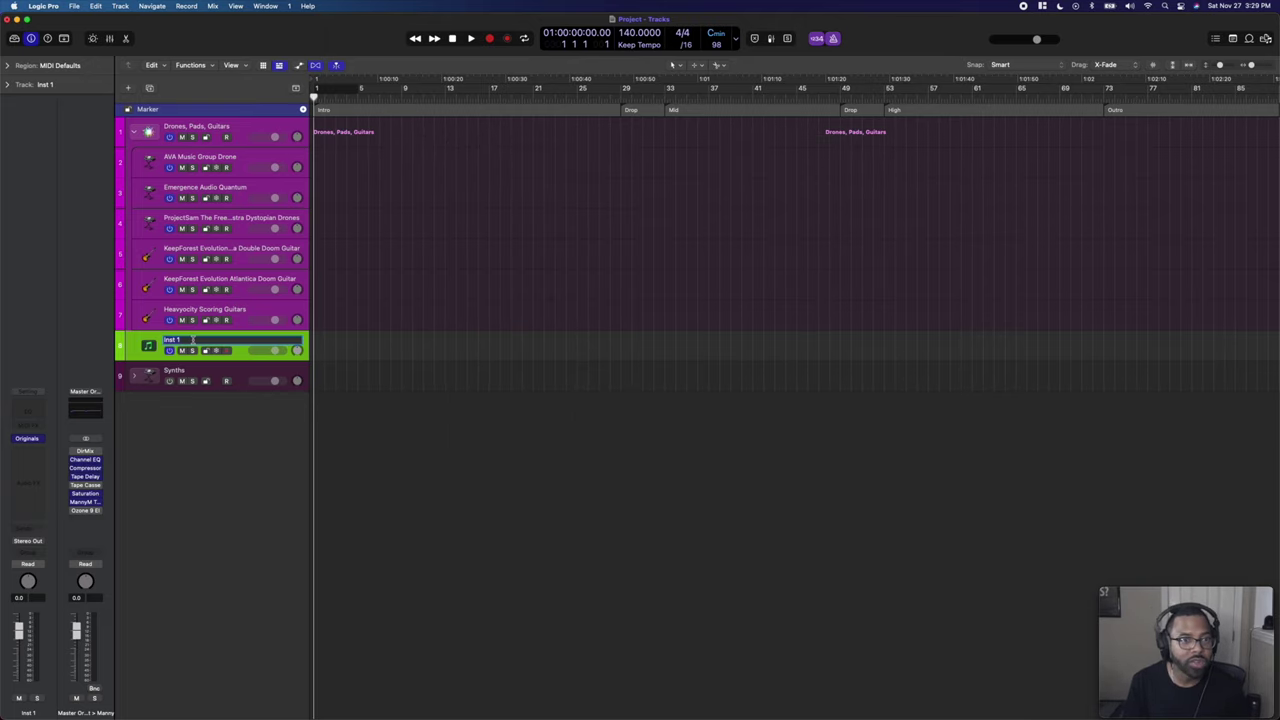
text(Poss)
key(BackSpace)
key(BackSpace)
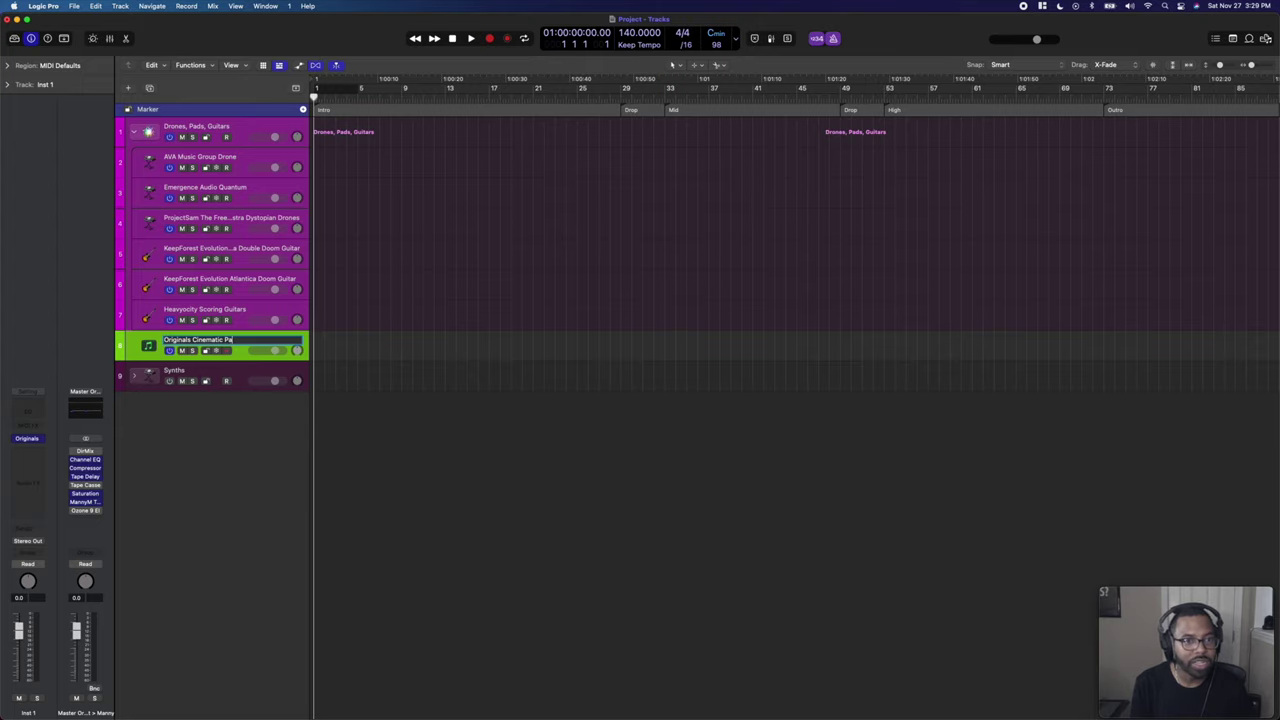
text(ds)
key(Return)
Review the instruments of the drone and doom guitar tracks, from AVA Music Group Drone through KeepForest Evolution Atlantica Doom Guitar.
click(242, 157)
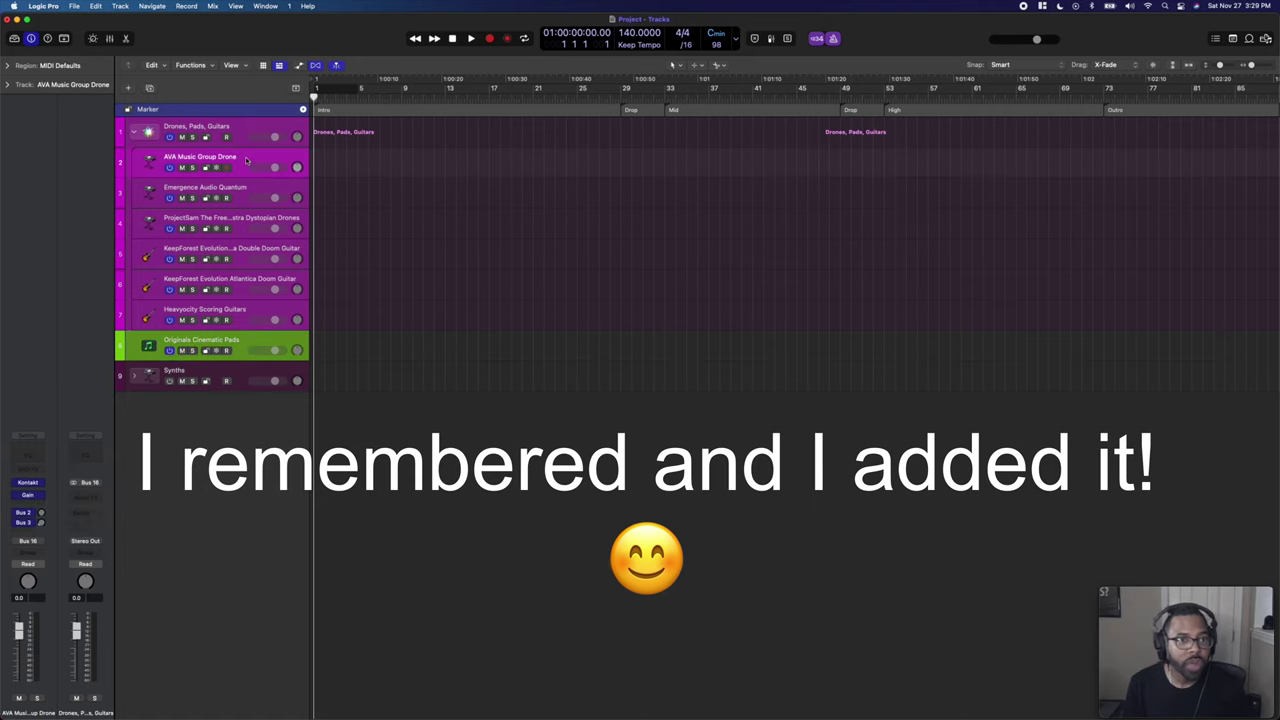
click(27, 482)
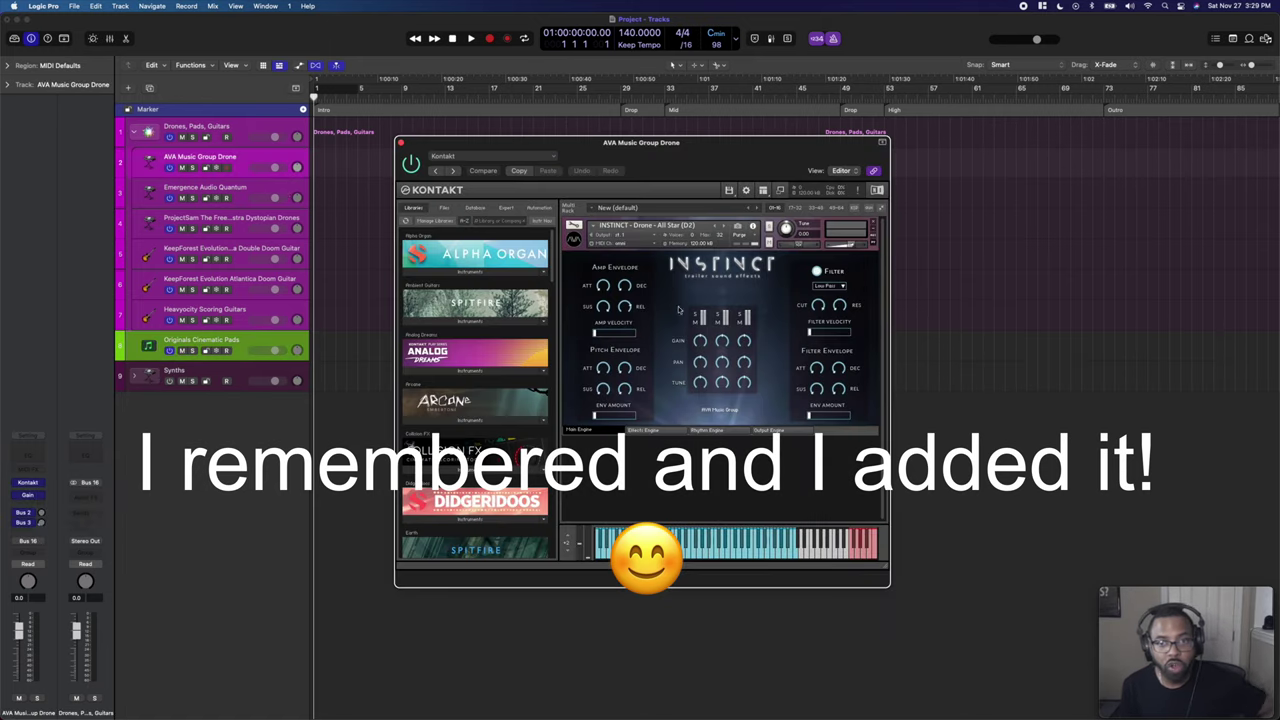
click(229, 186)
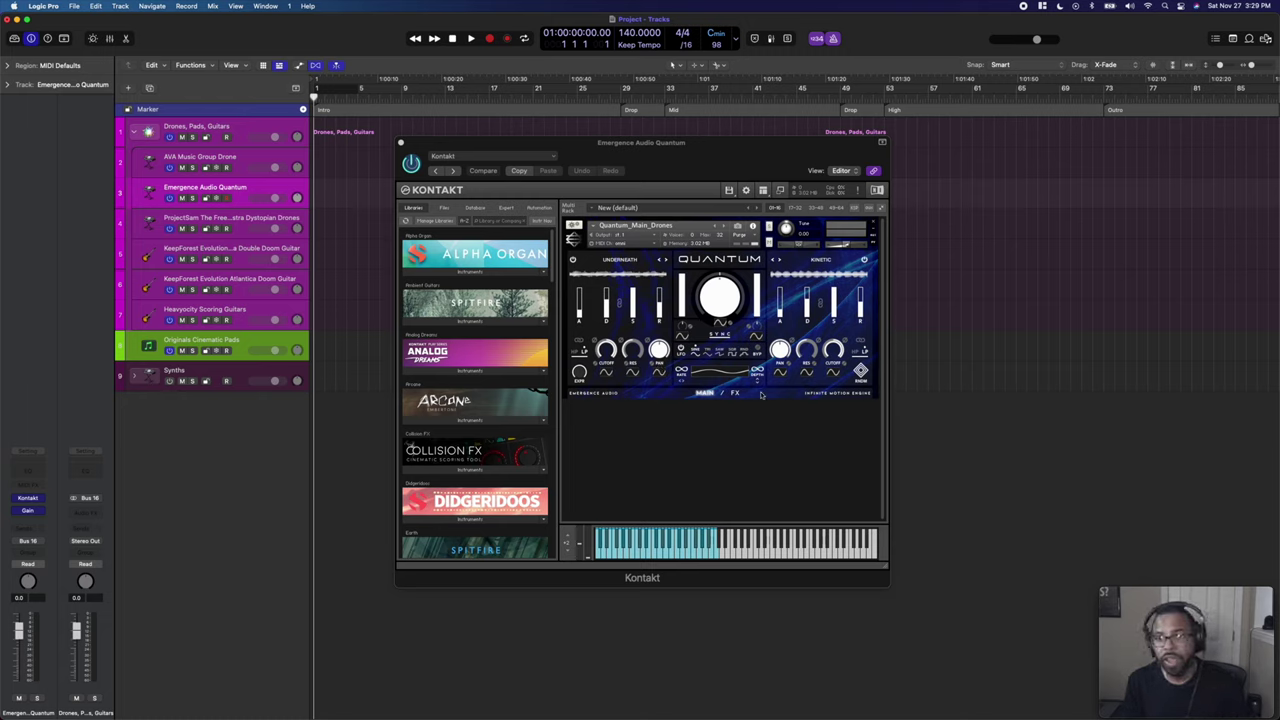
click(240, 219)
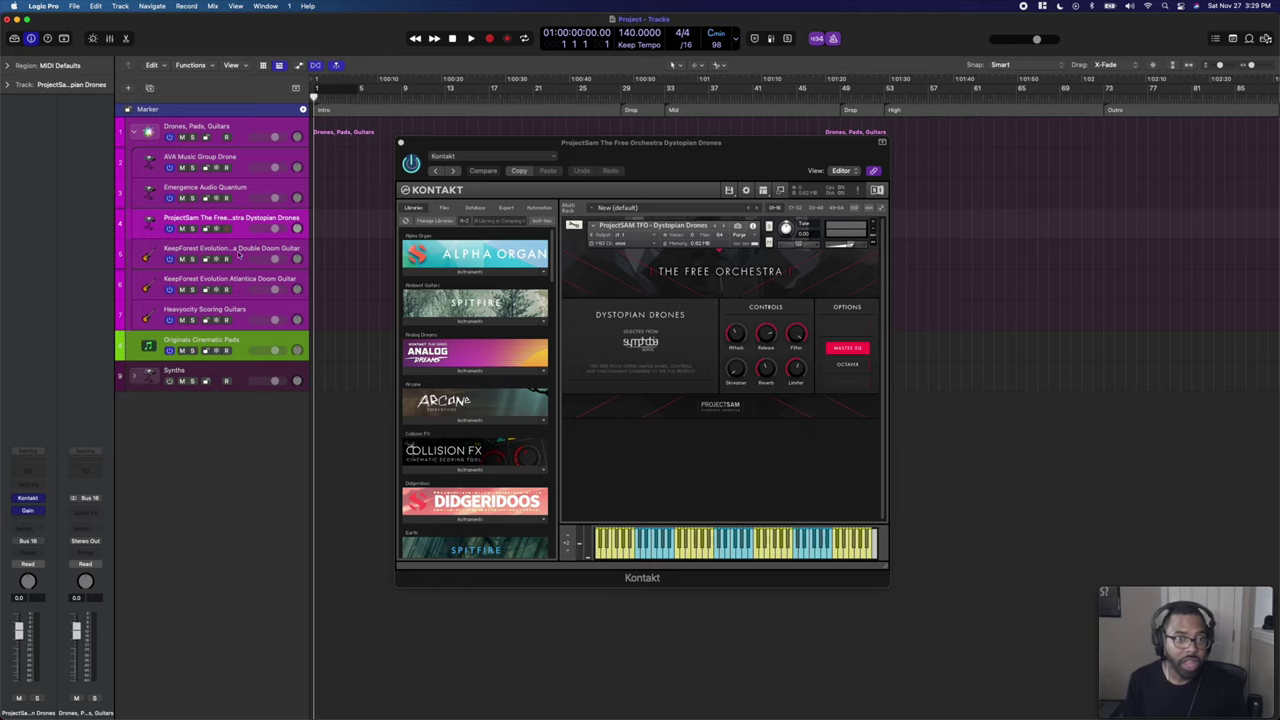
click(238, 254)
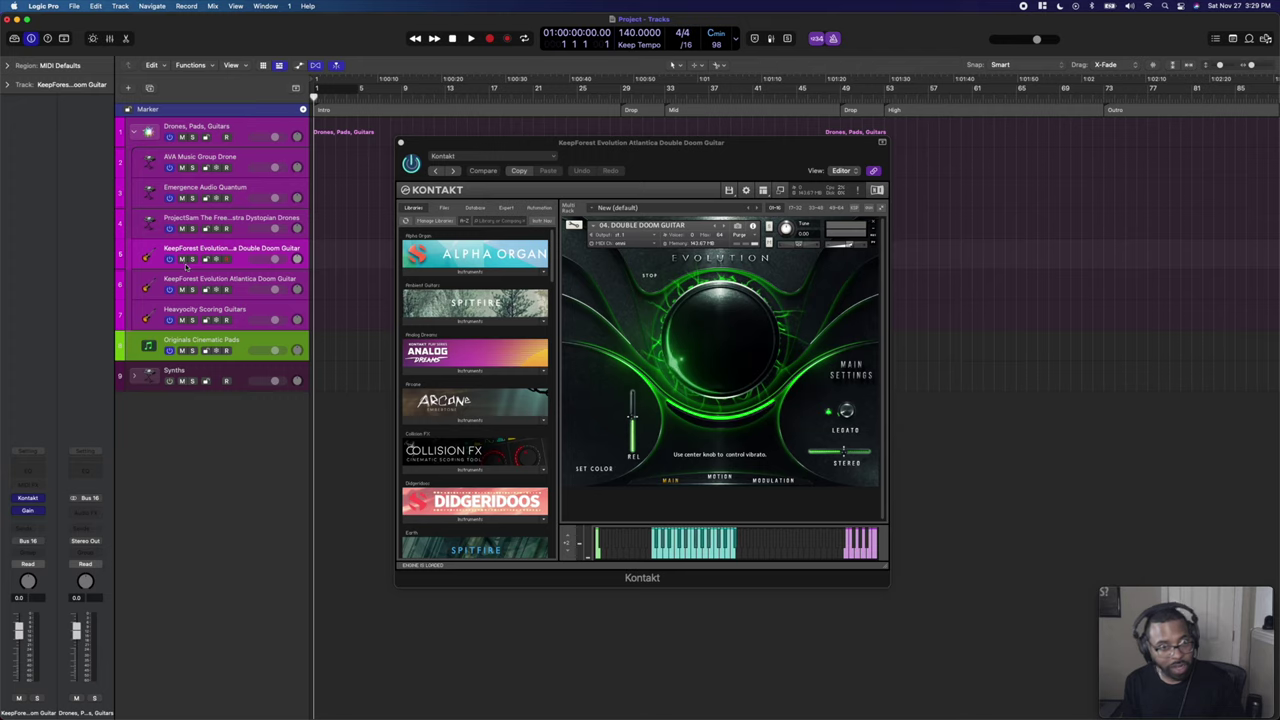
click(240, 289)
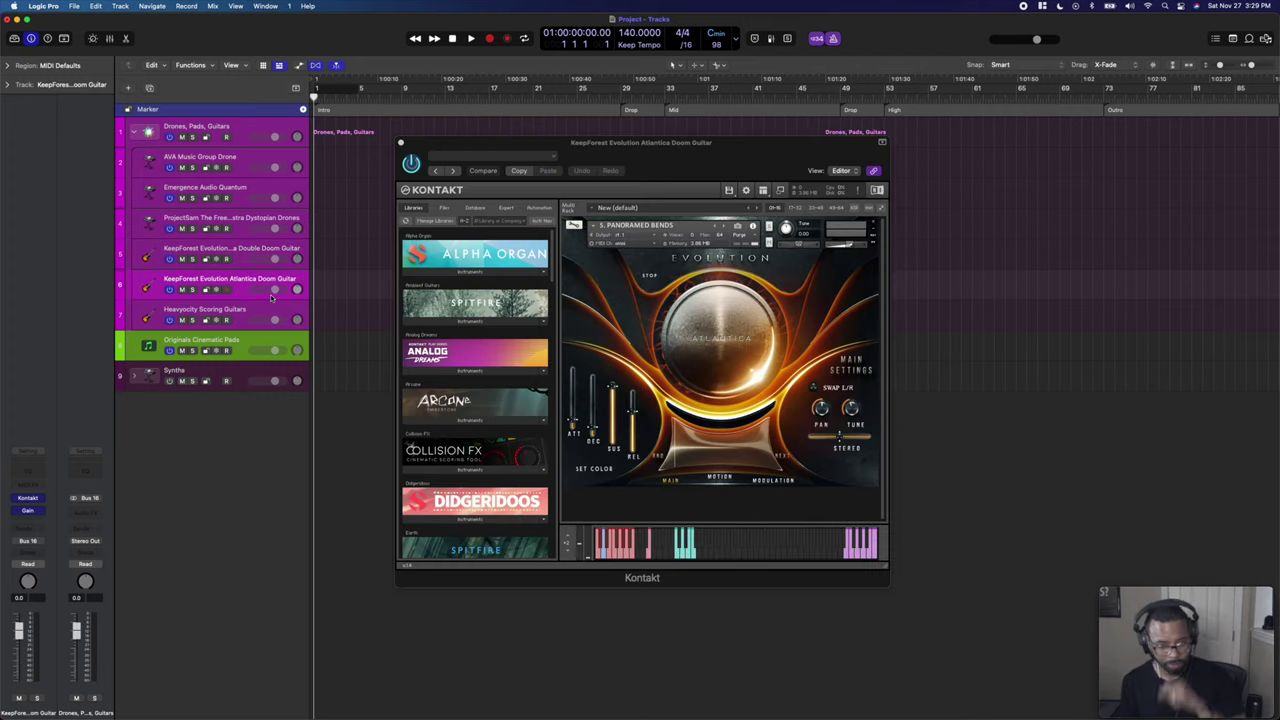
Load D minor - Phrase Menu (FWD).nki from the Scoring Guitars 2 library into Kontakt on the Heavyocity Scoring Guitars track.
click(239, 312)
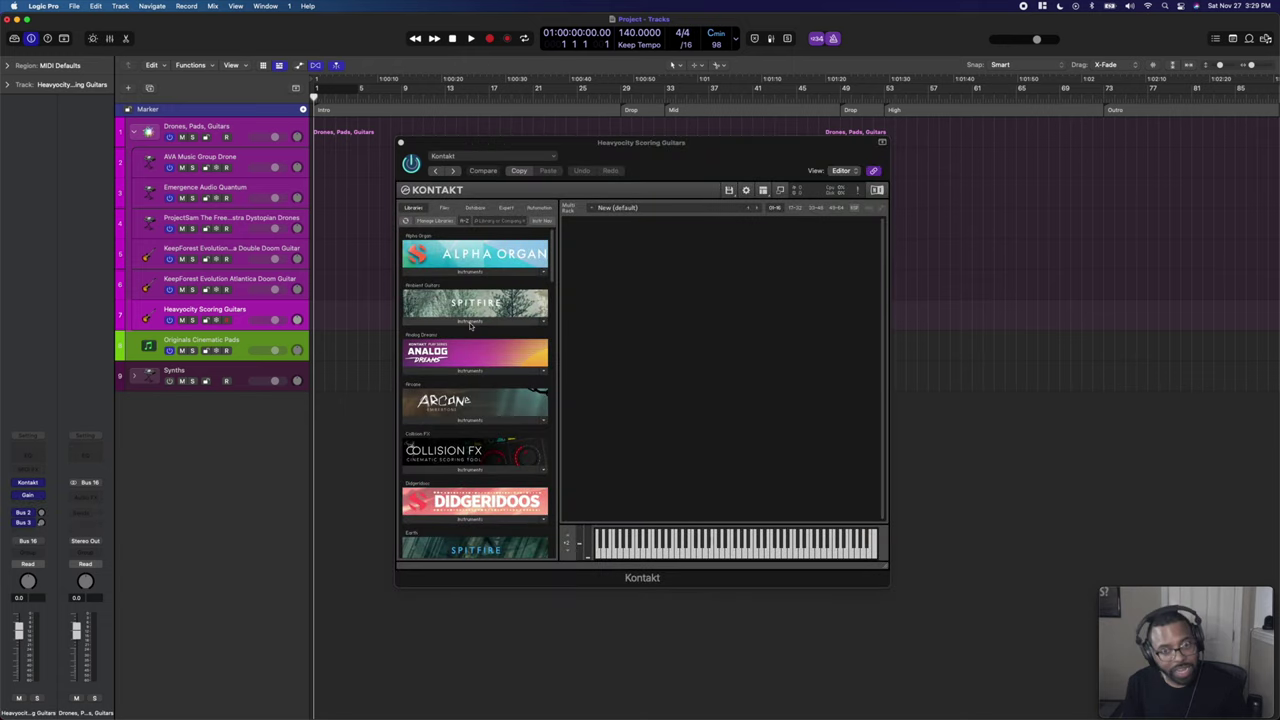
scroll(480, 390, down, 10)
scroll(485, 340, up, 3)
scroll(489, 307, down, 5)
scroll(489, 307, up, 5)
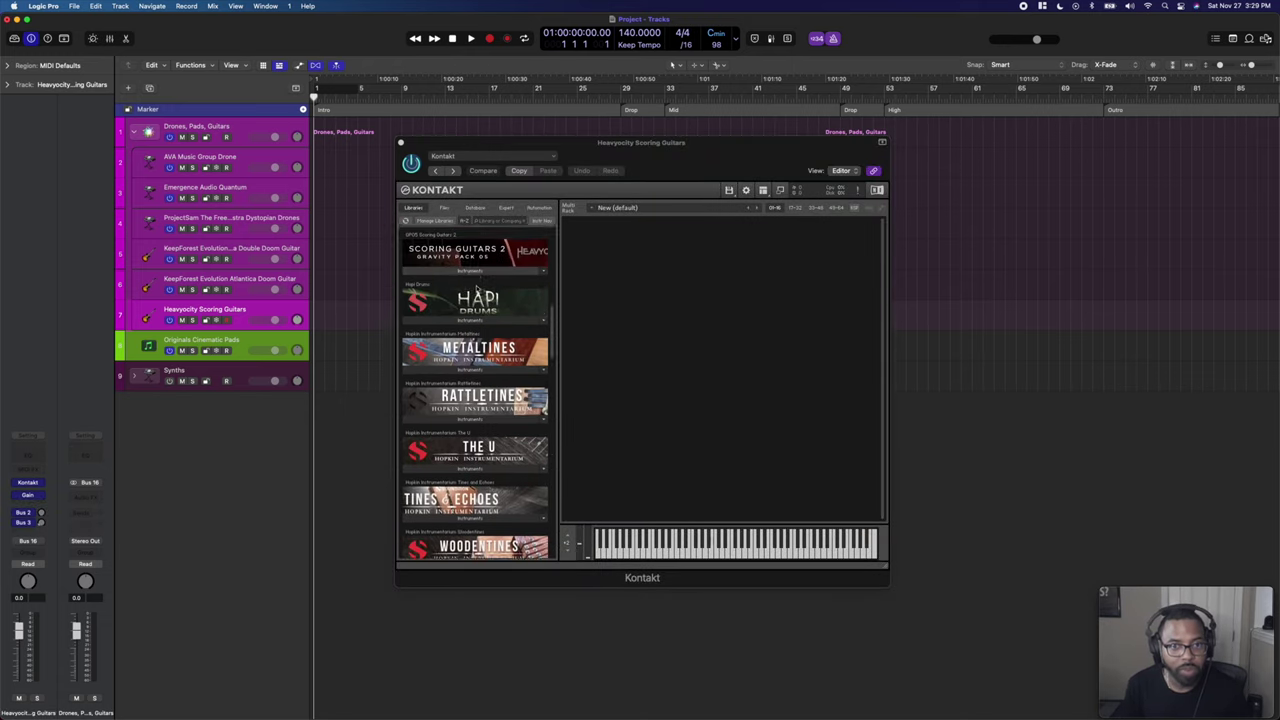
click(472, 265)
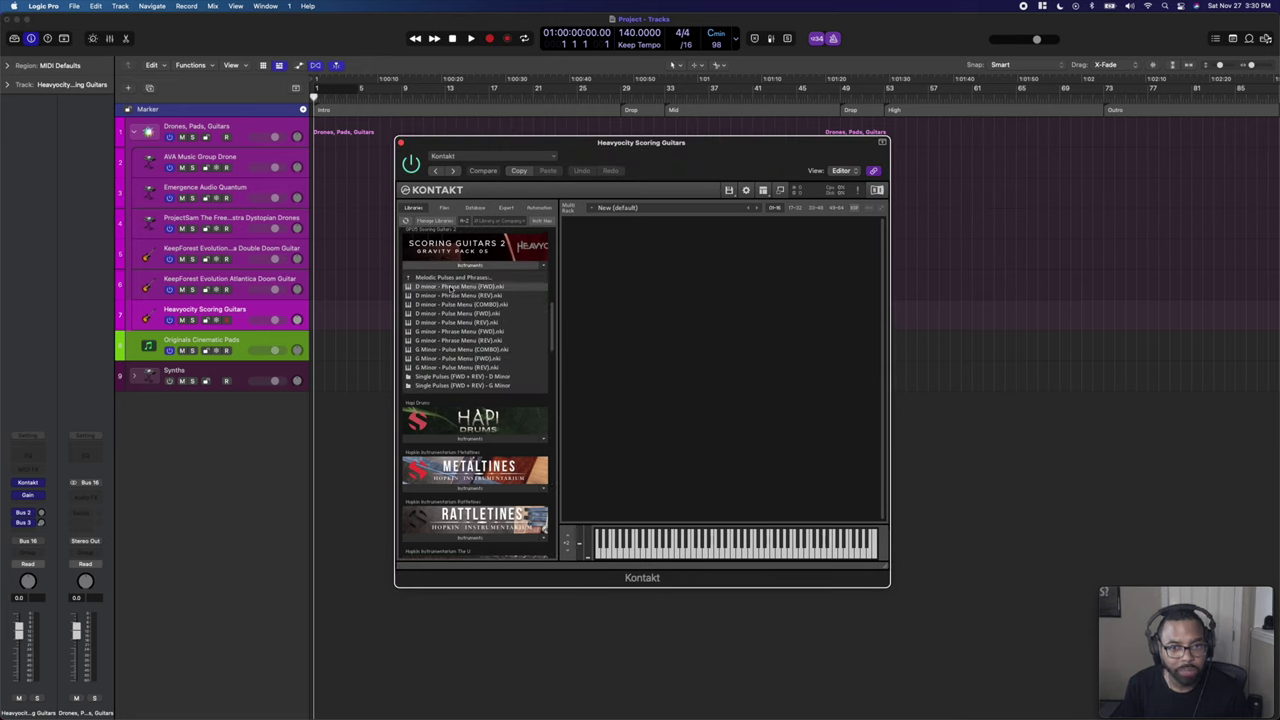
double_click(452, 287)
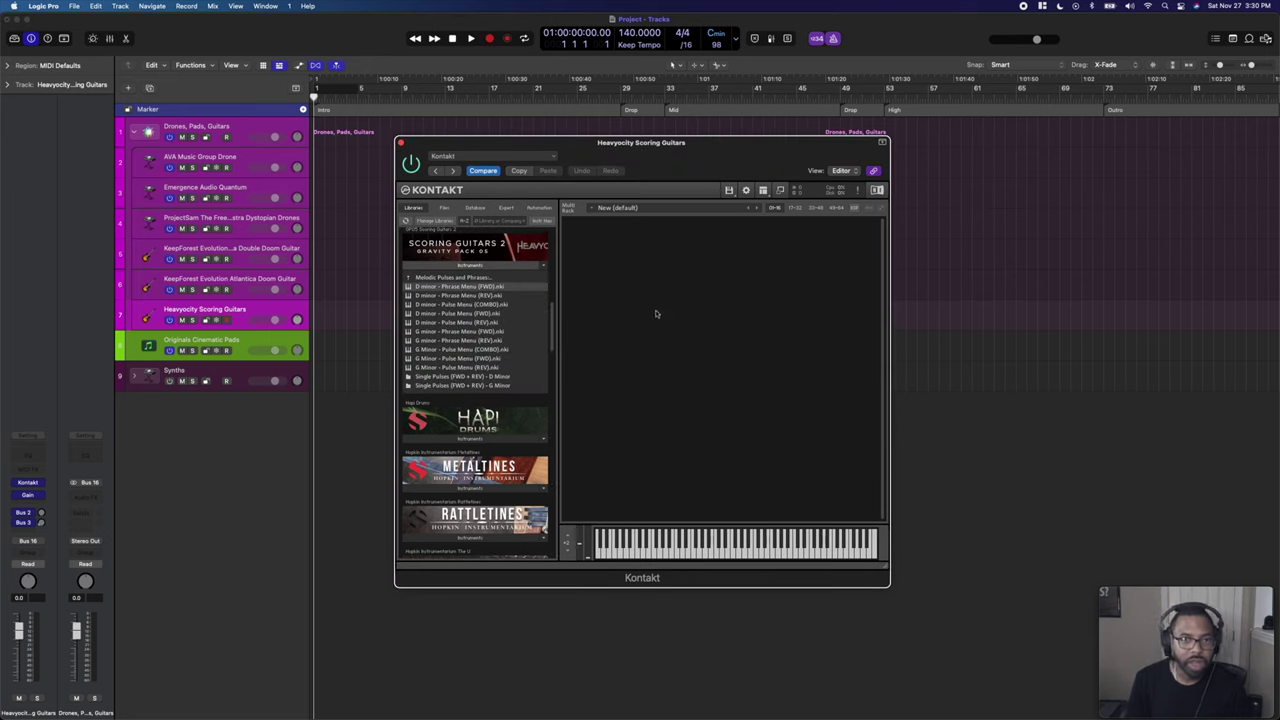
Examine the Punch, Sample and Twist pages of the Scoring Guitars 2 instrument.
scroll(709, 349, up, 10)
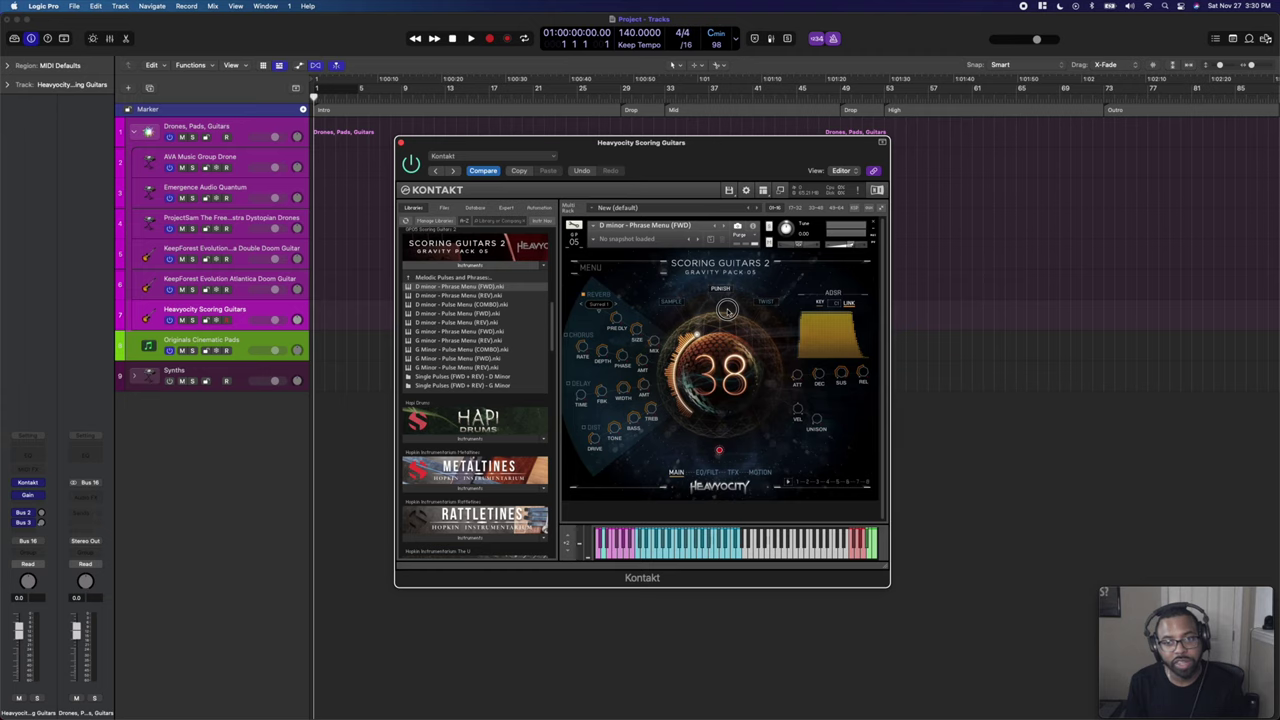
scroll(706, 354, down, 4)
scroll(706, 354, down, 1)
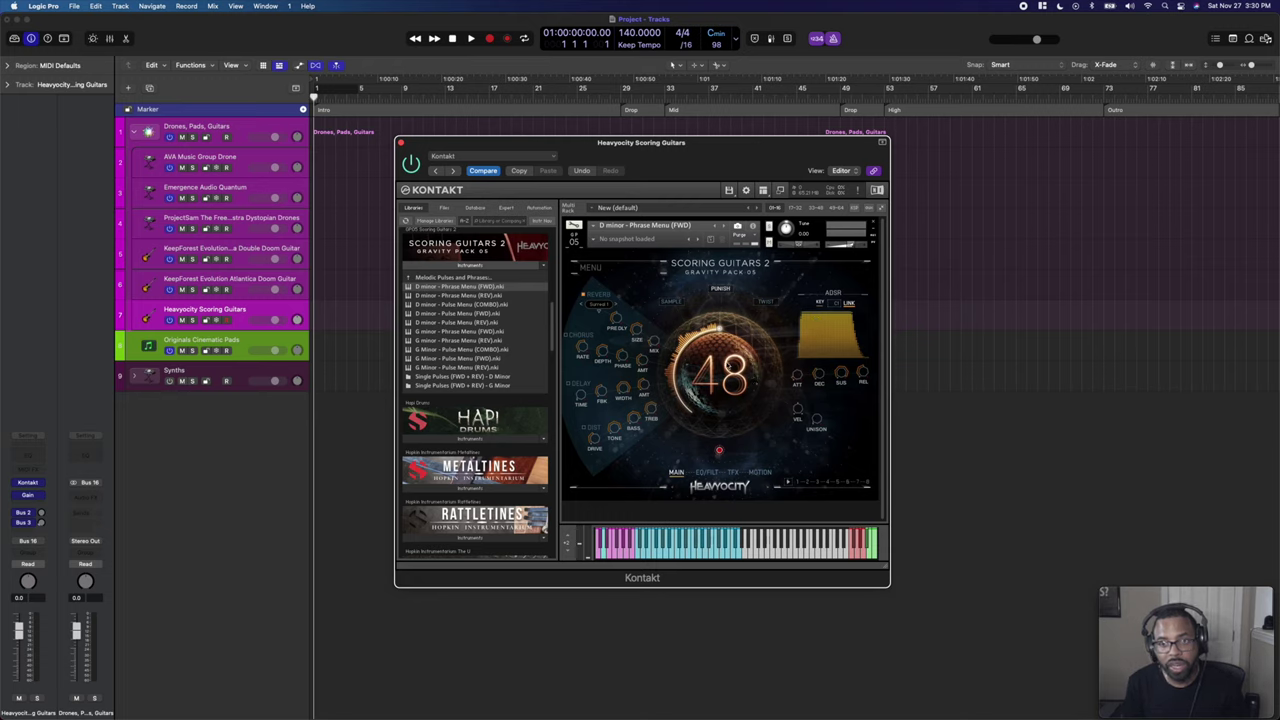
scroll(690, 385, down, 4)
click(706, 388)
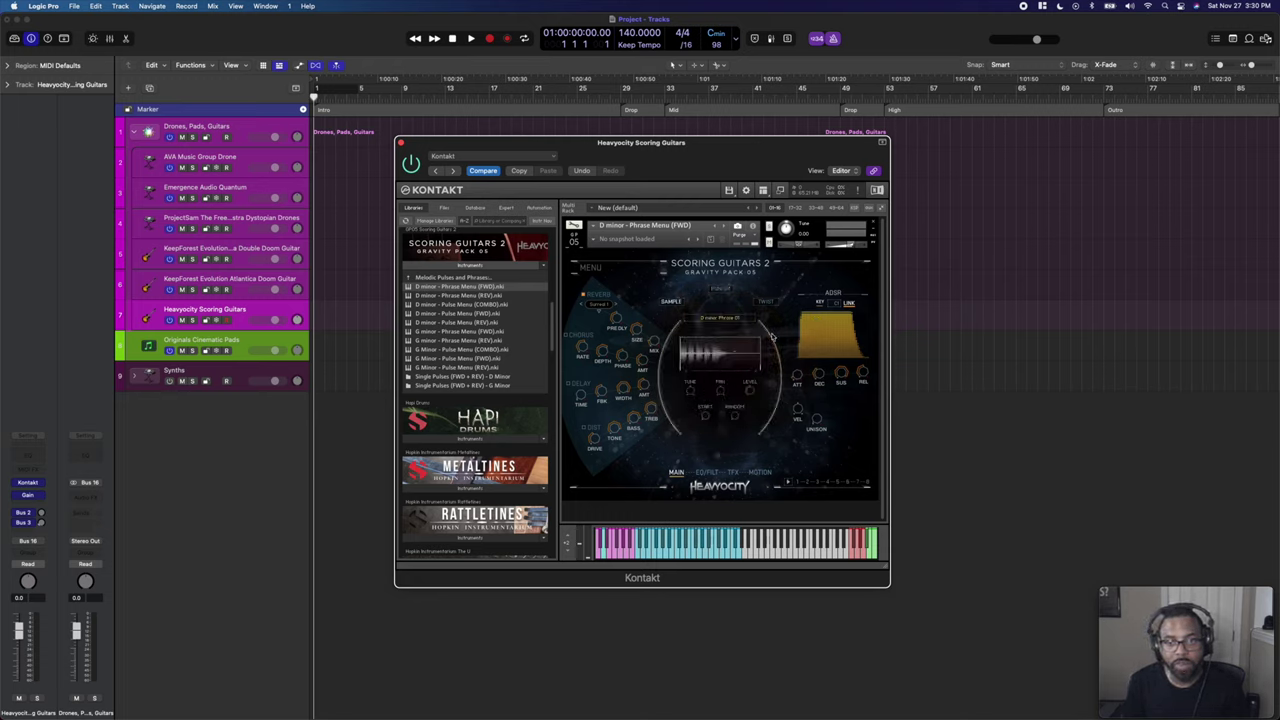
click(766, 301)
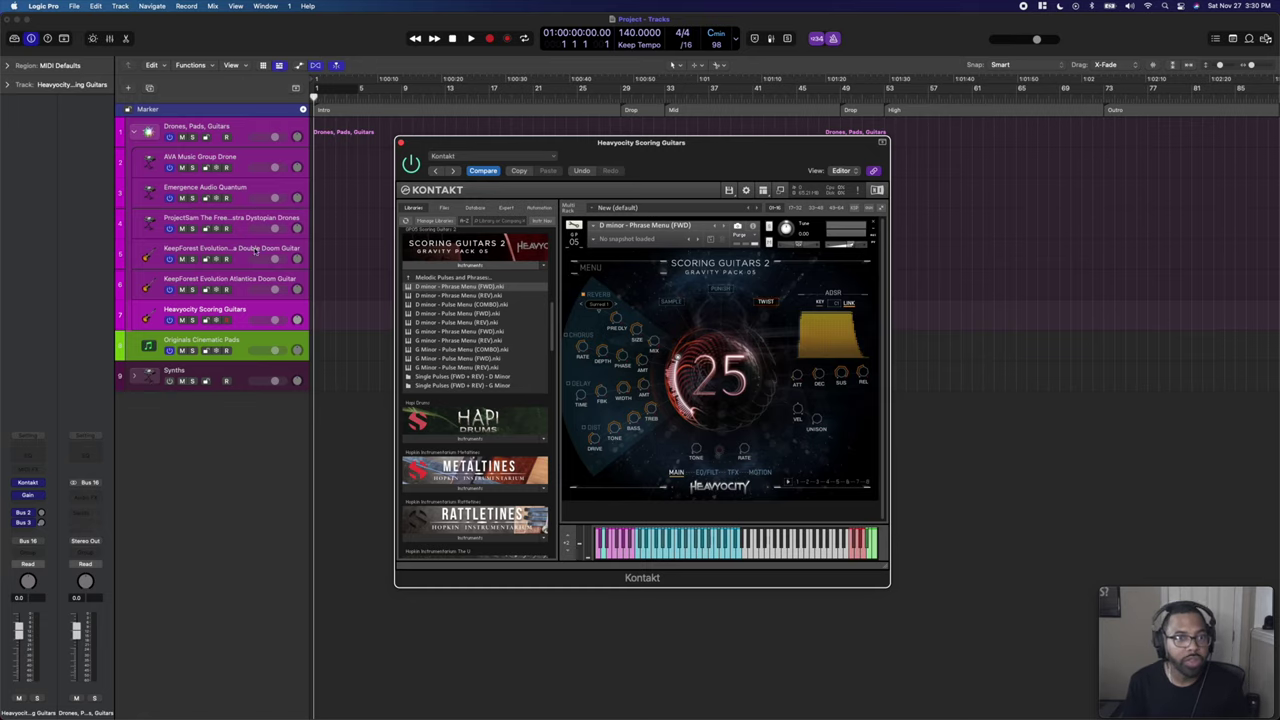
Delete the Drones, Pads, Guitars stack and the Originals Cinematic Pads track.
click(212, 133)
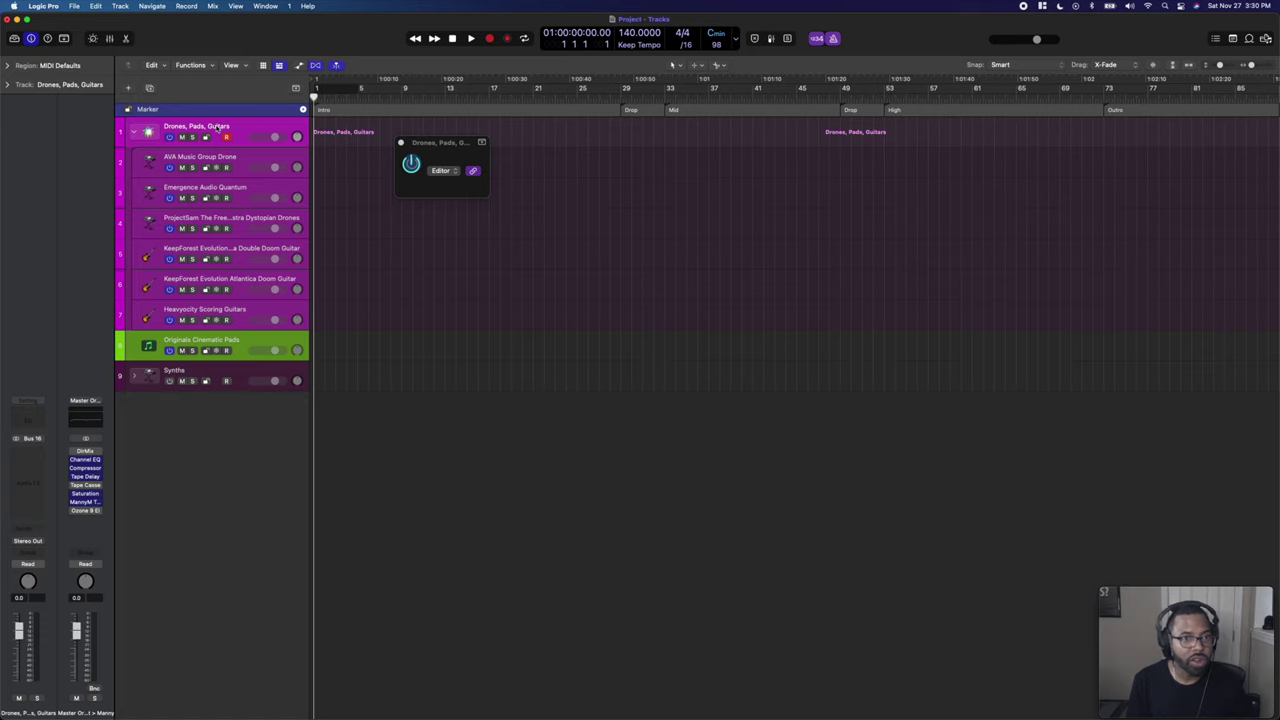
click(224, 342)
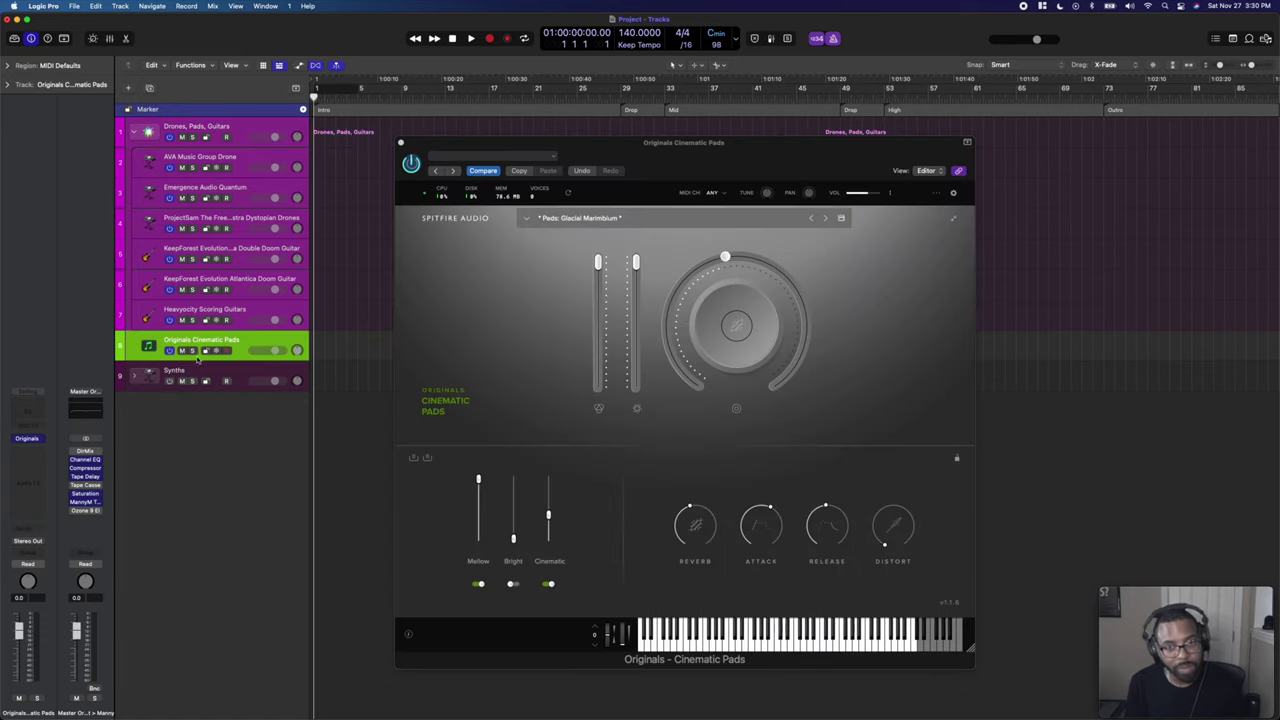
click(239, 126)
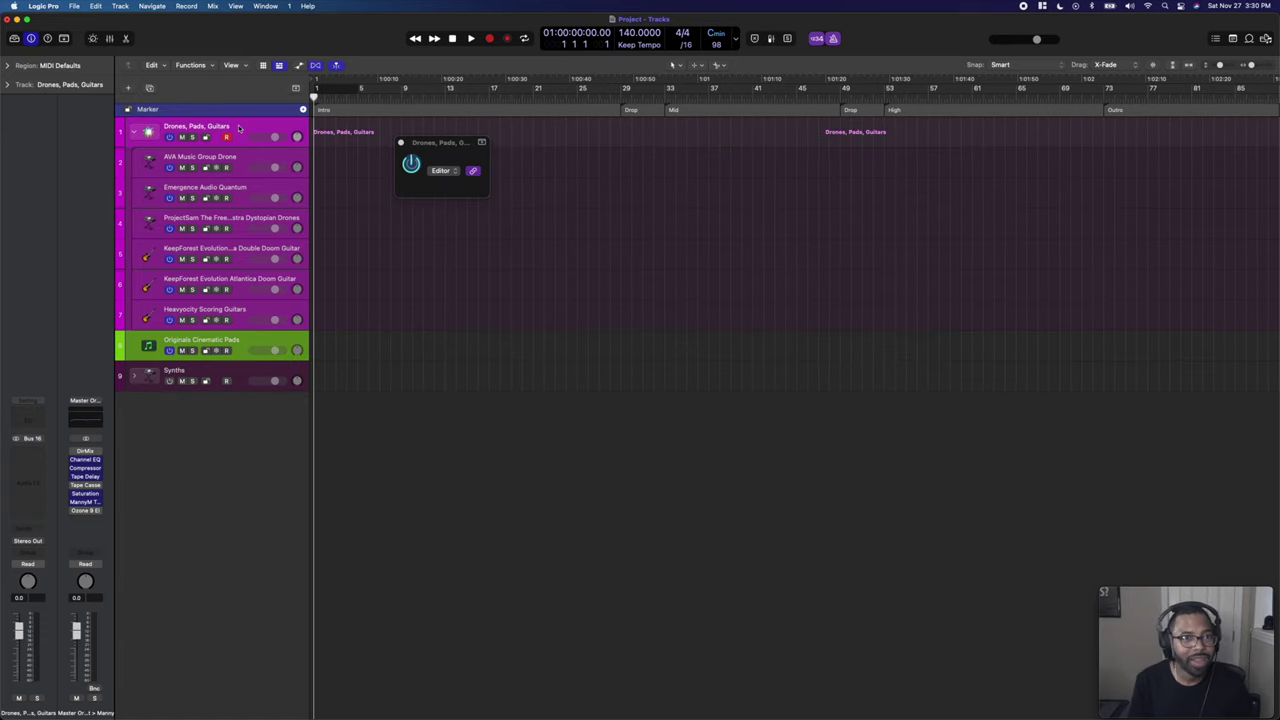
key(super+BackSpace)
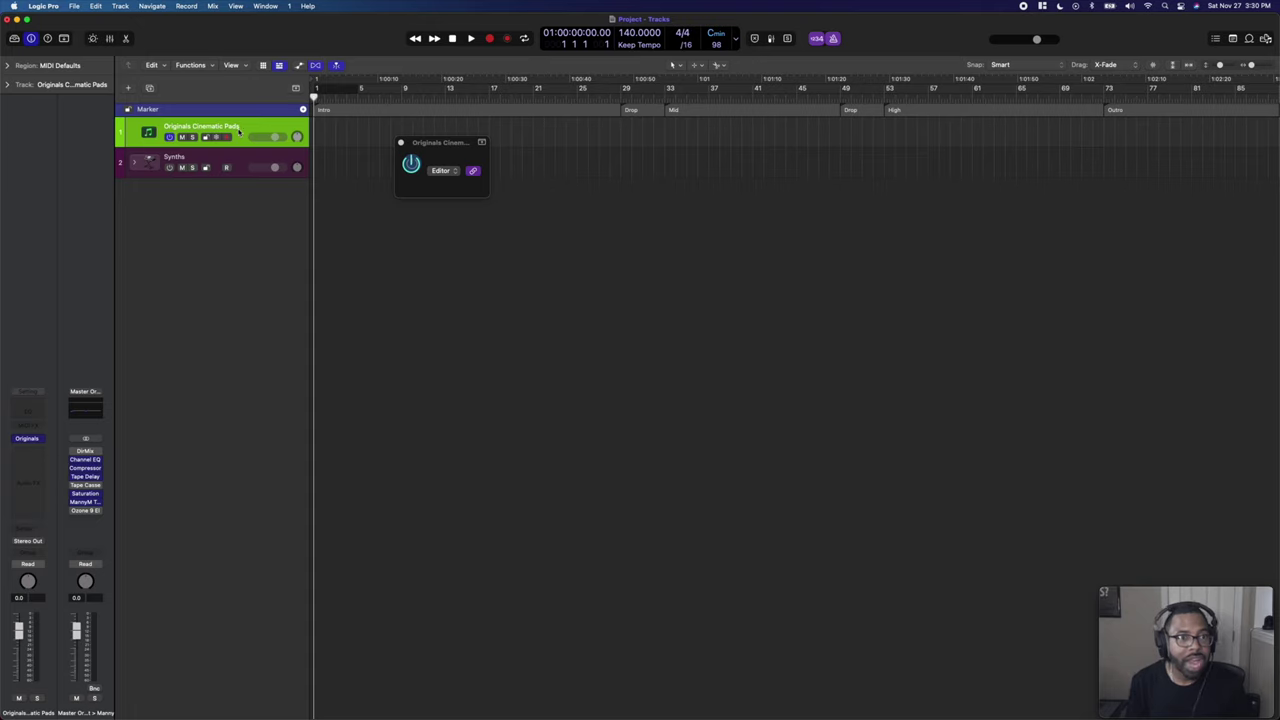
key(super+BackSpace)
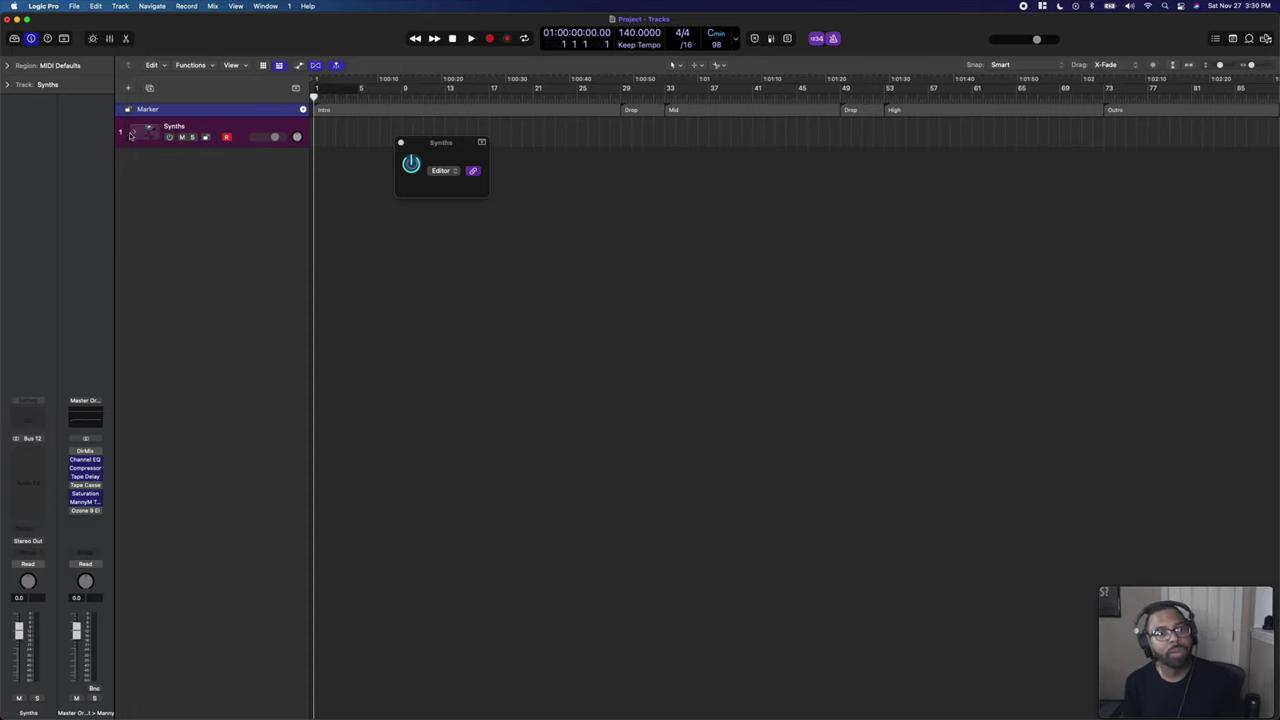
Expand the Synths stack, turn on its tracks and show the KeepForest Evolution Atlantica Pulses instrument.
click(131, 134)
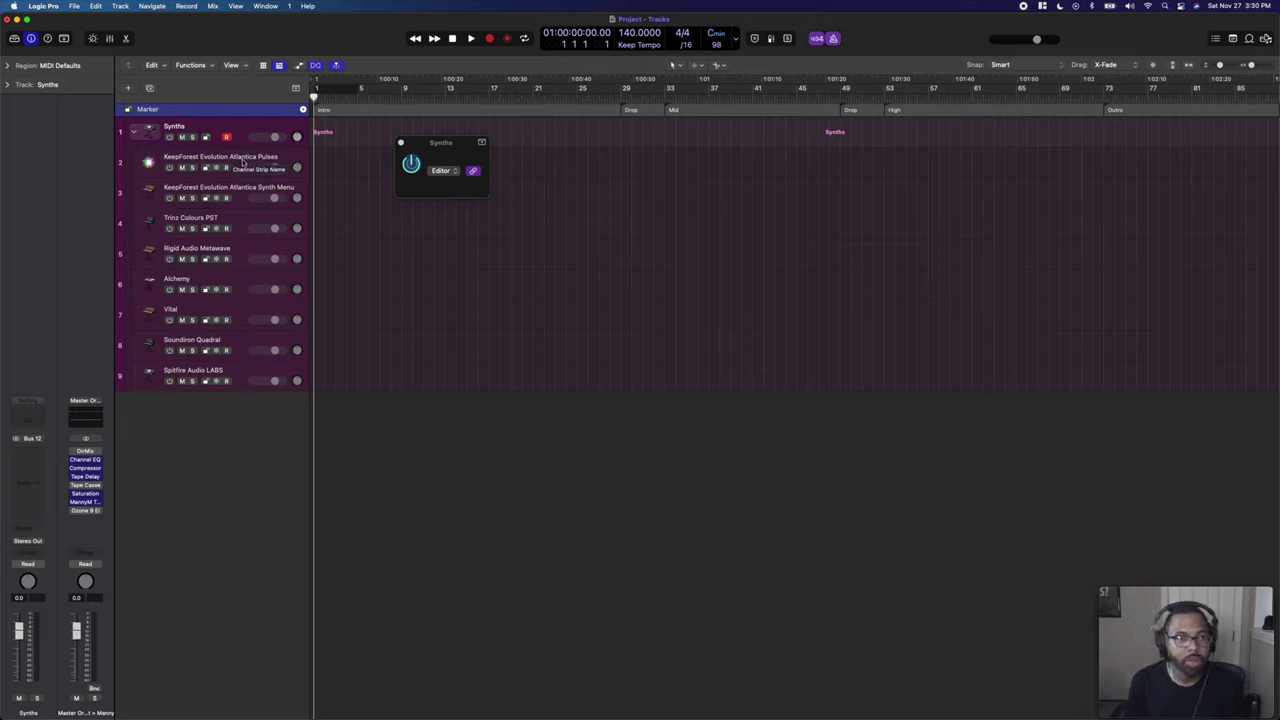
click(201, 157)
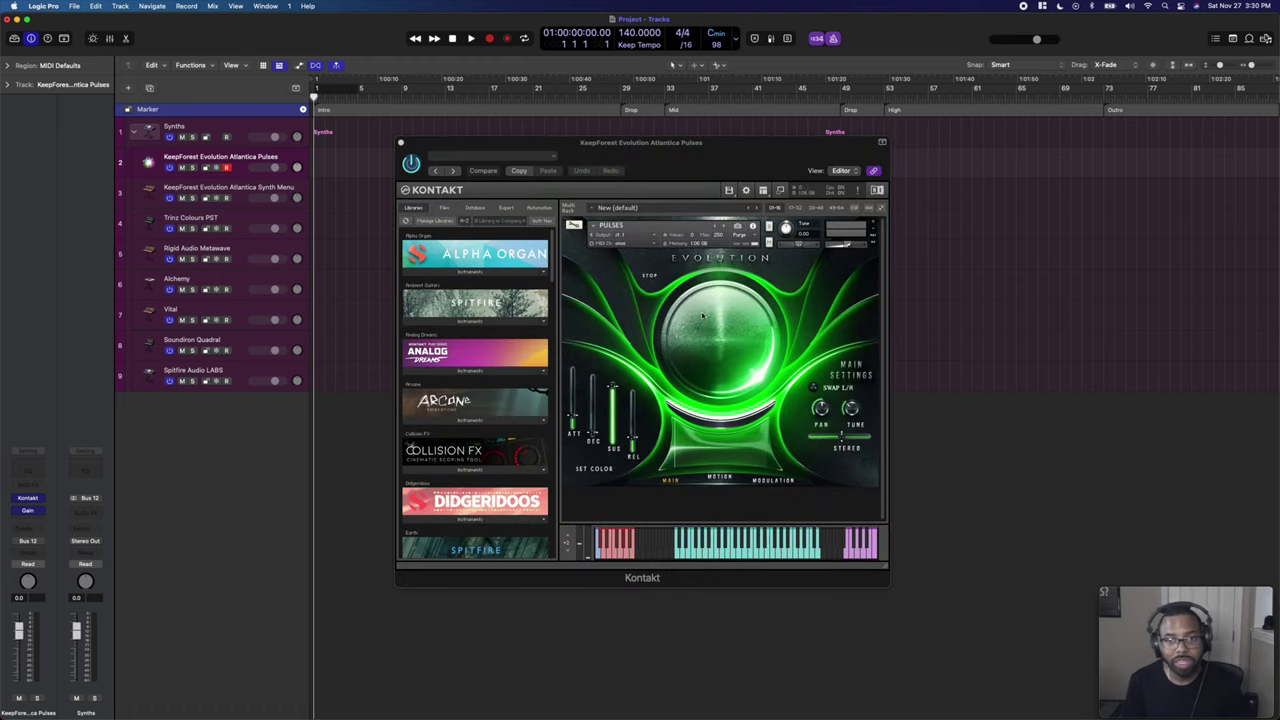
Load the Battlefield, Self Esteem and Castle Escape basses in the KeepForest Evolution Atlantica Synth Menu and return to its main page.
click(236, 191)
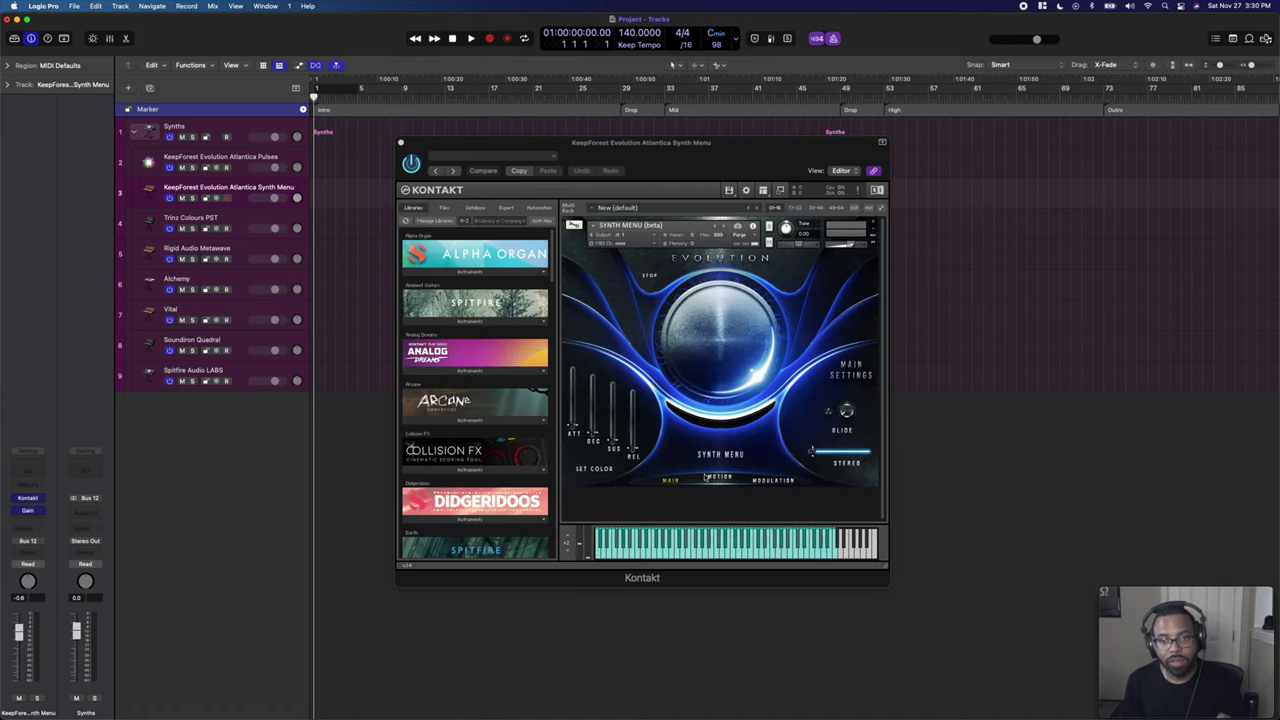
click(712, 460)
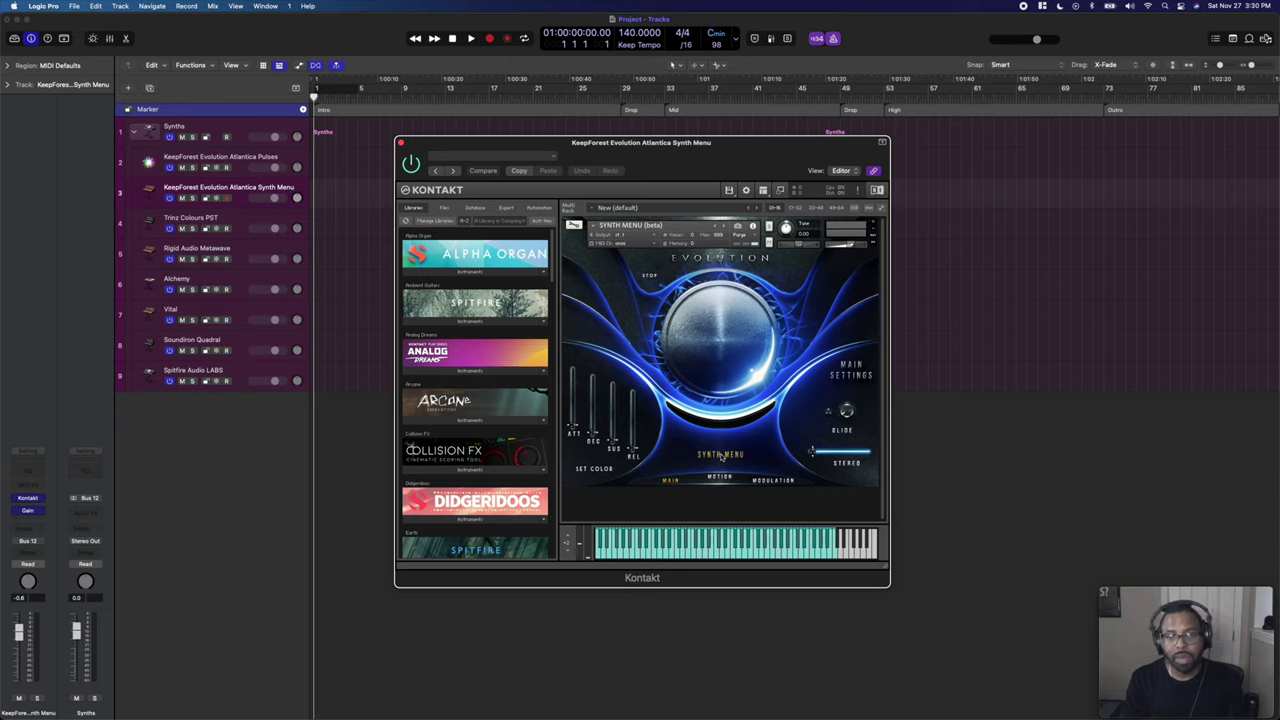
click(721, 455)
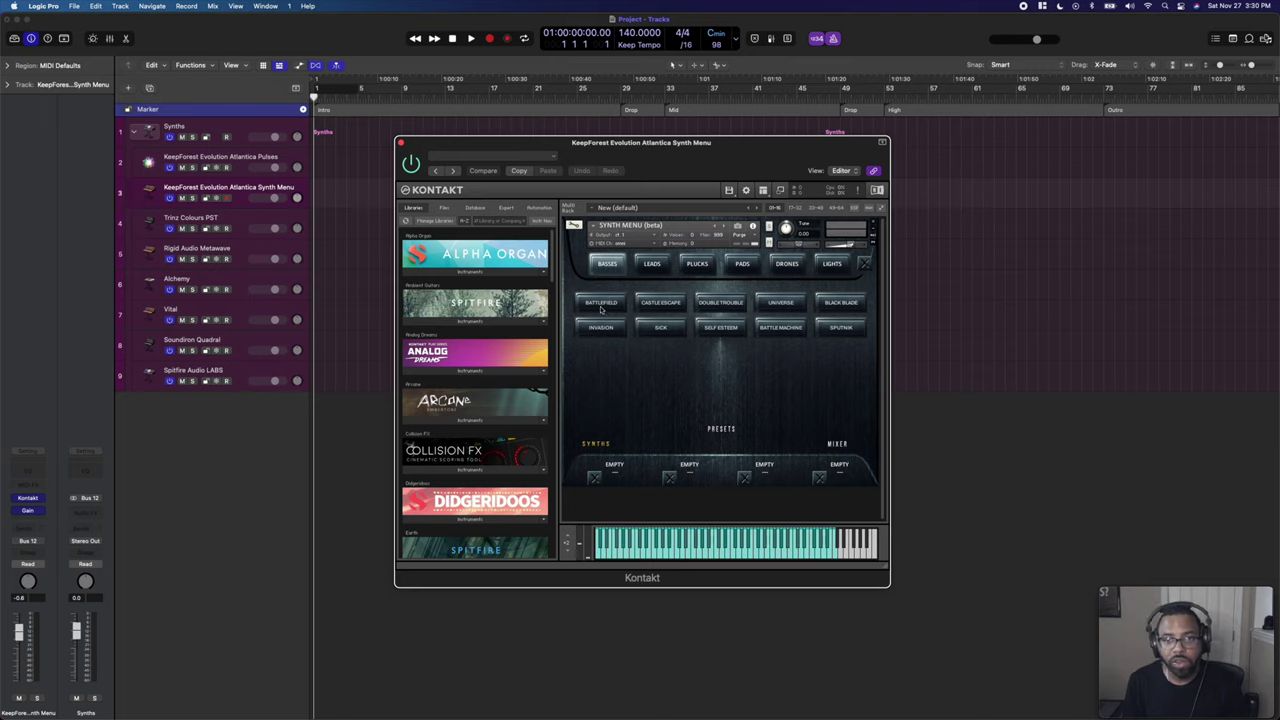
click(600, 302)
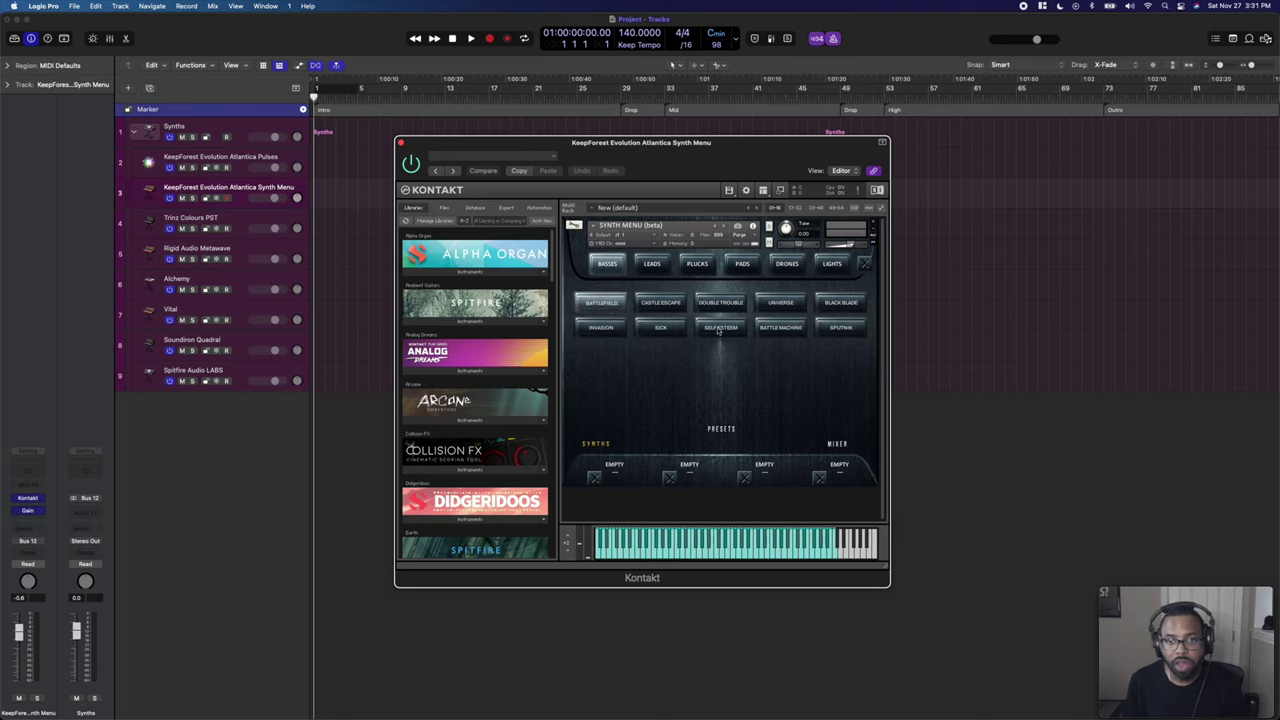
click(720, 327)
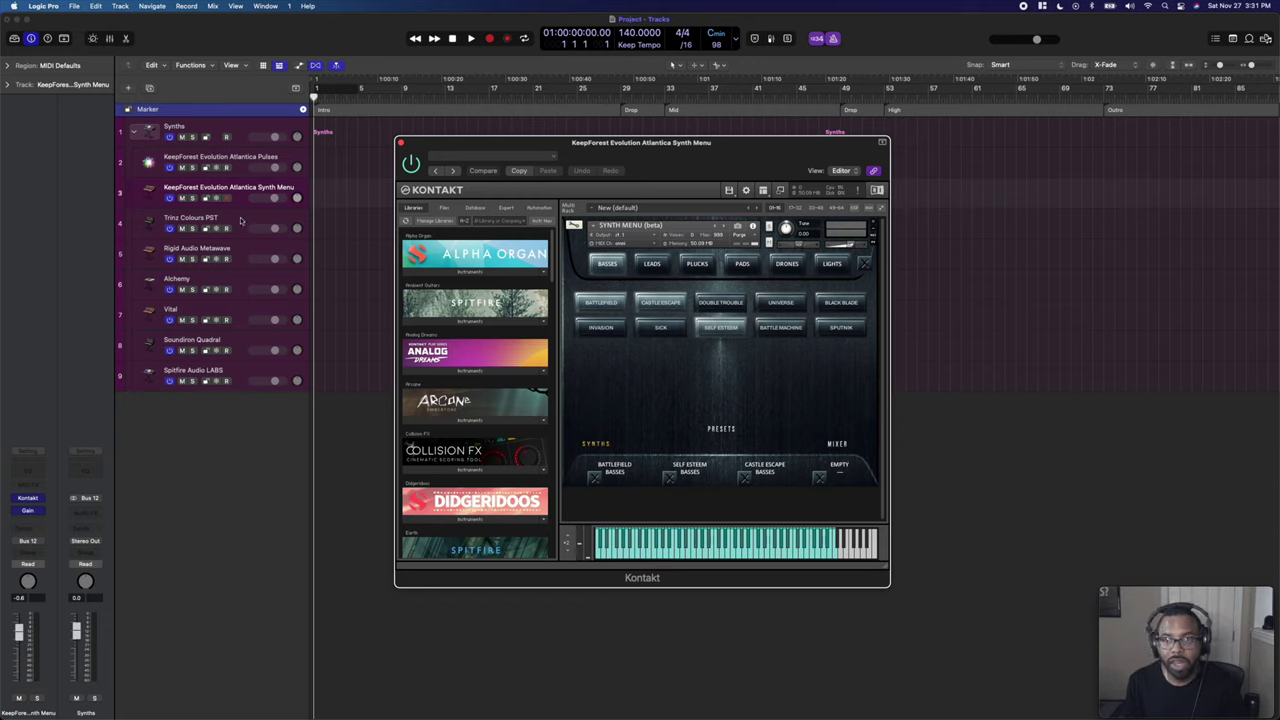
click(864, 264)
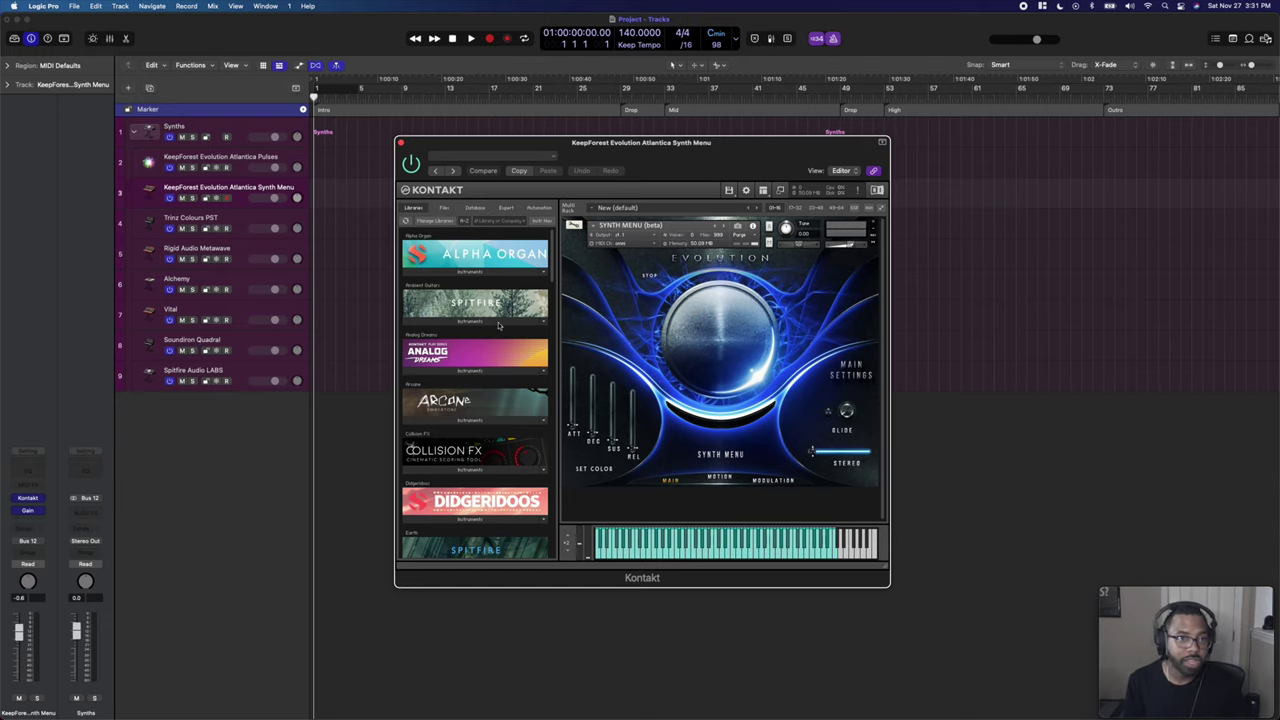
Browse the Bass presets of the Trinz Colours PST instrument and close the list without loading another preset.
click(232, 224)
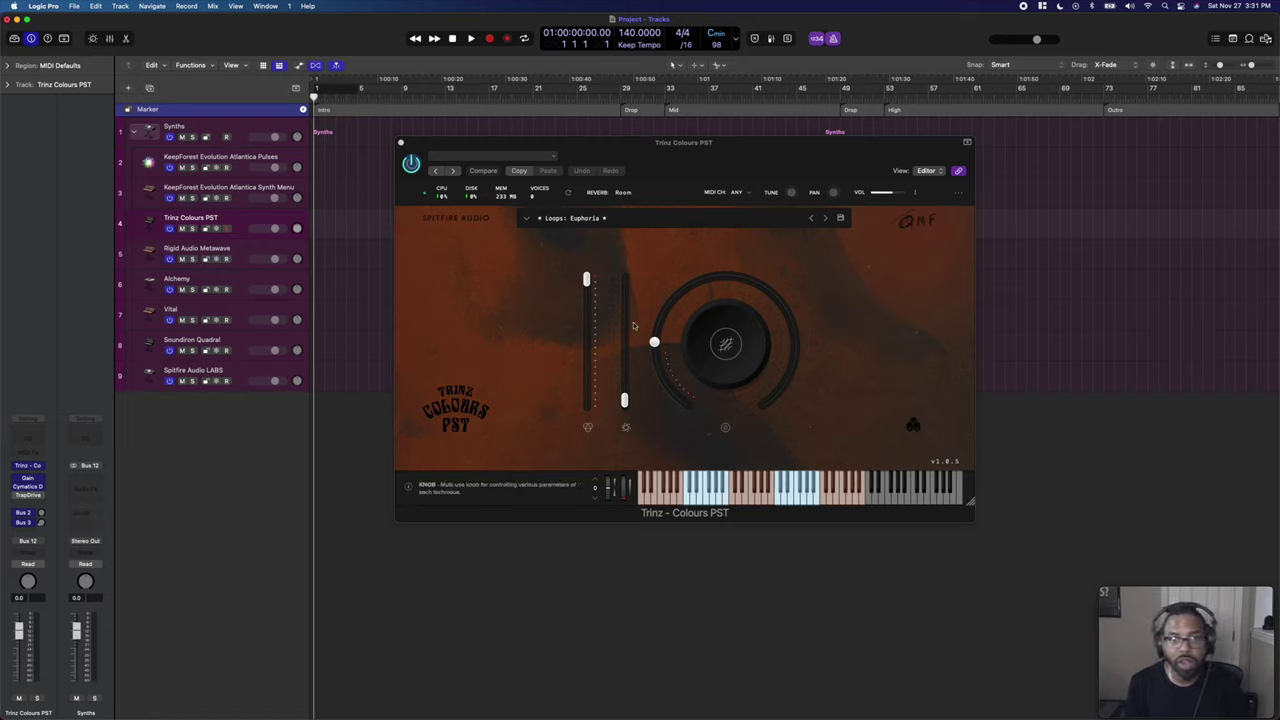
click(578, 229)
click(584, 219)
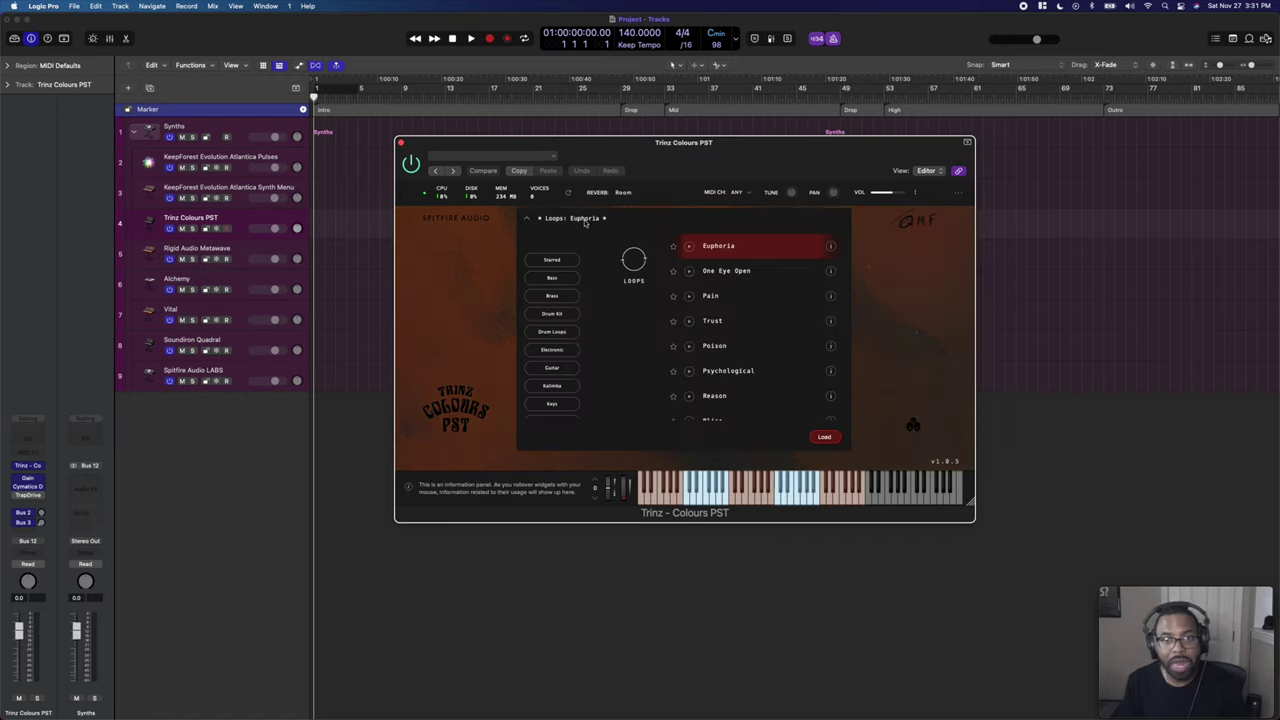
click(552, 277)
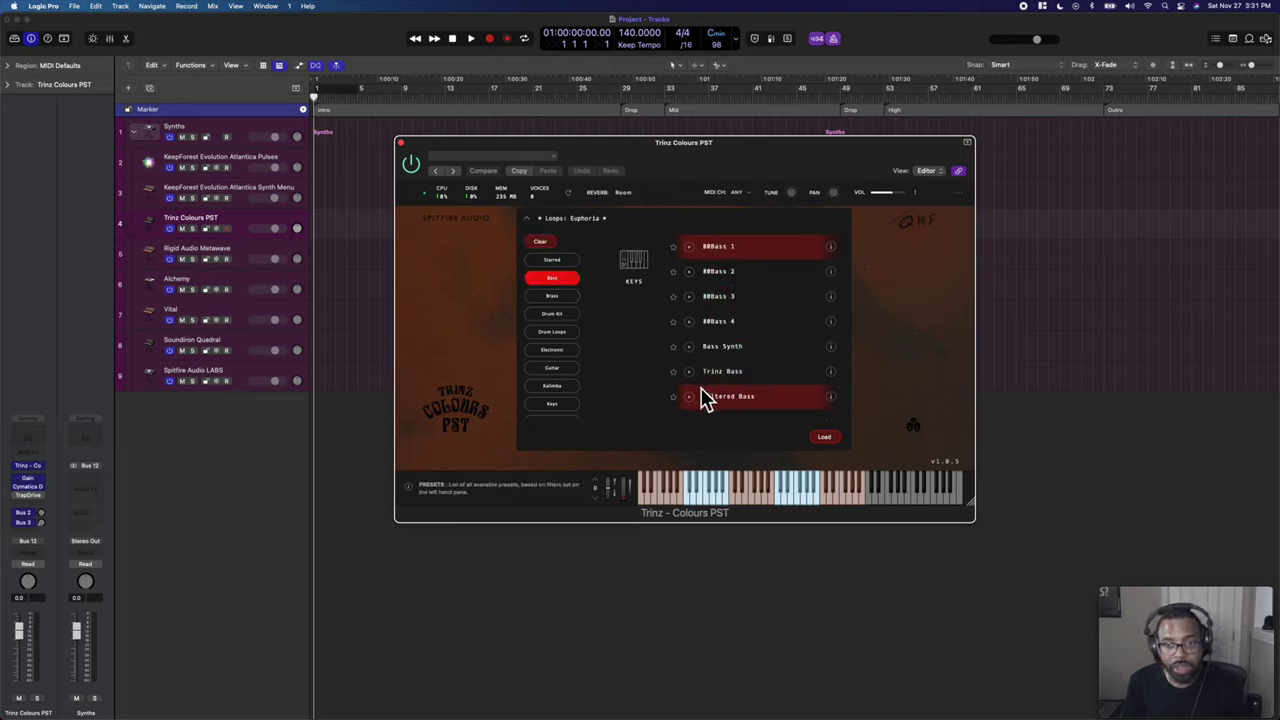
click(863, 350)
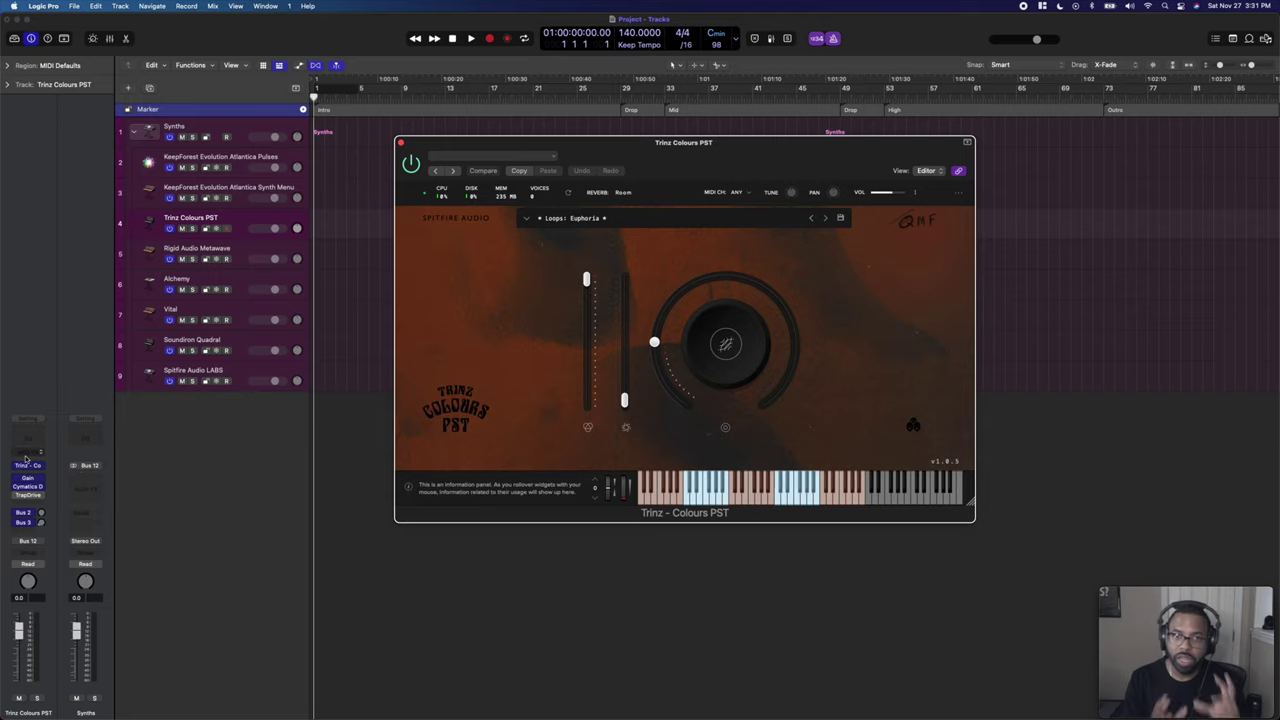
Show the Rigid Audio Metawave instrument and look through the presets on its library page.
click(230, 252)
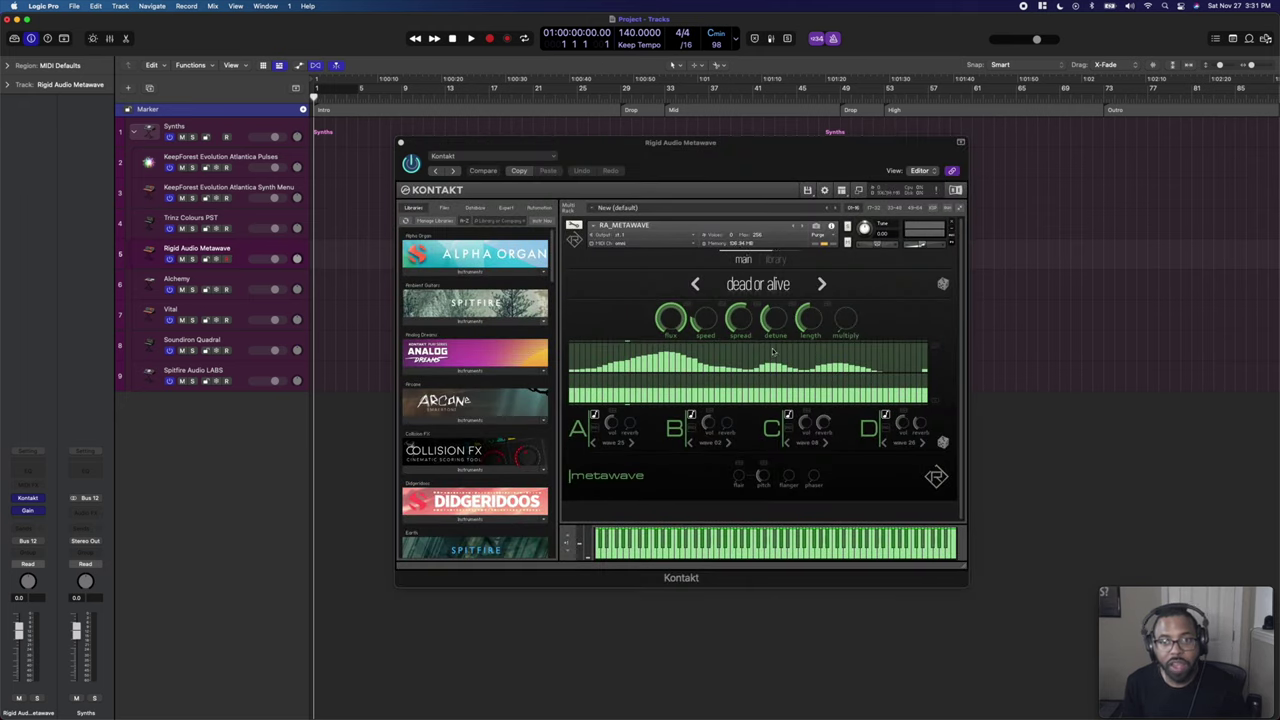
click(763, 288)
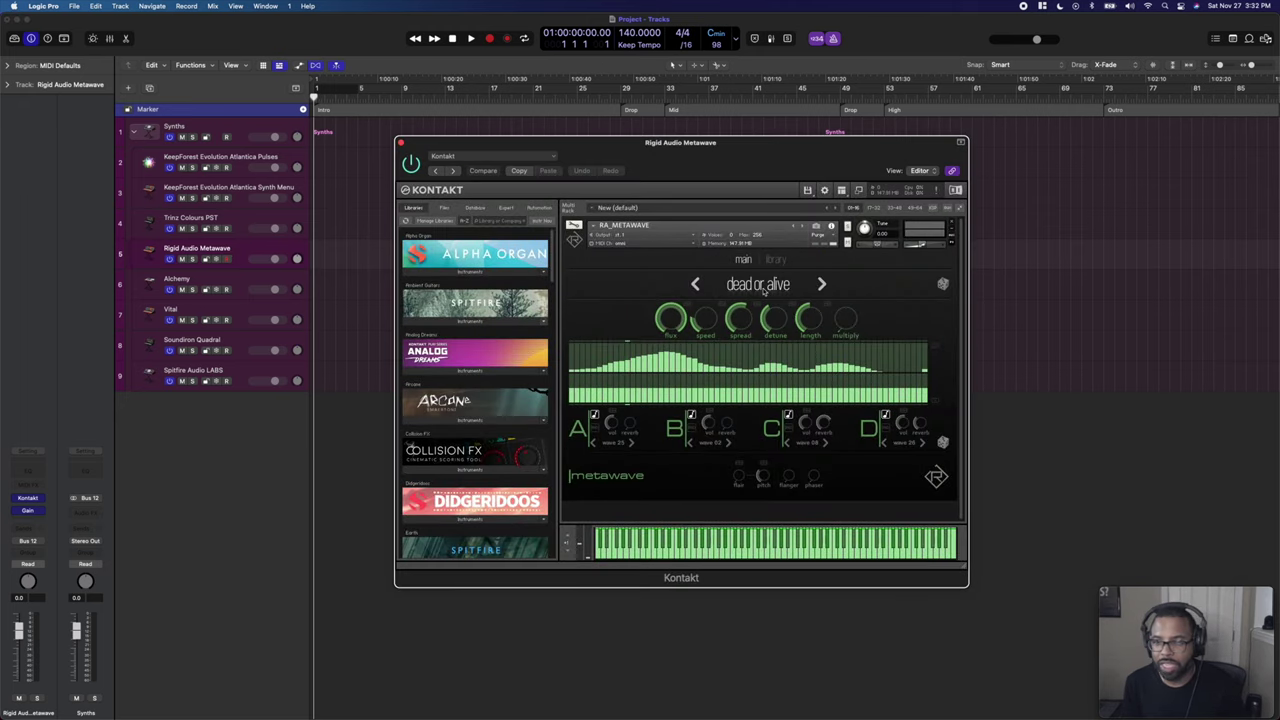
click(777, 259)
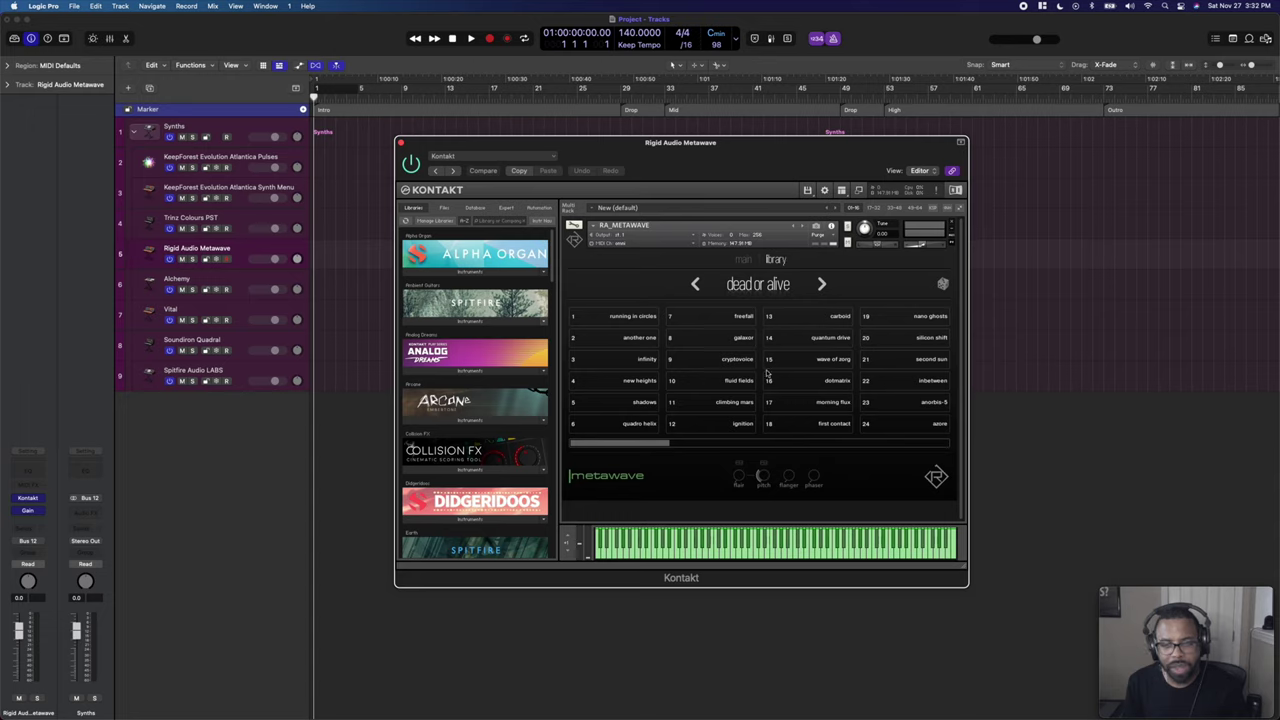
drag(656, 443, 694, 445)
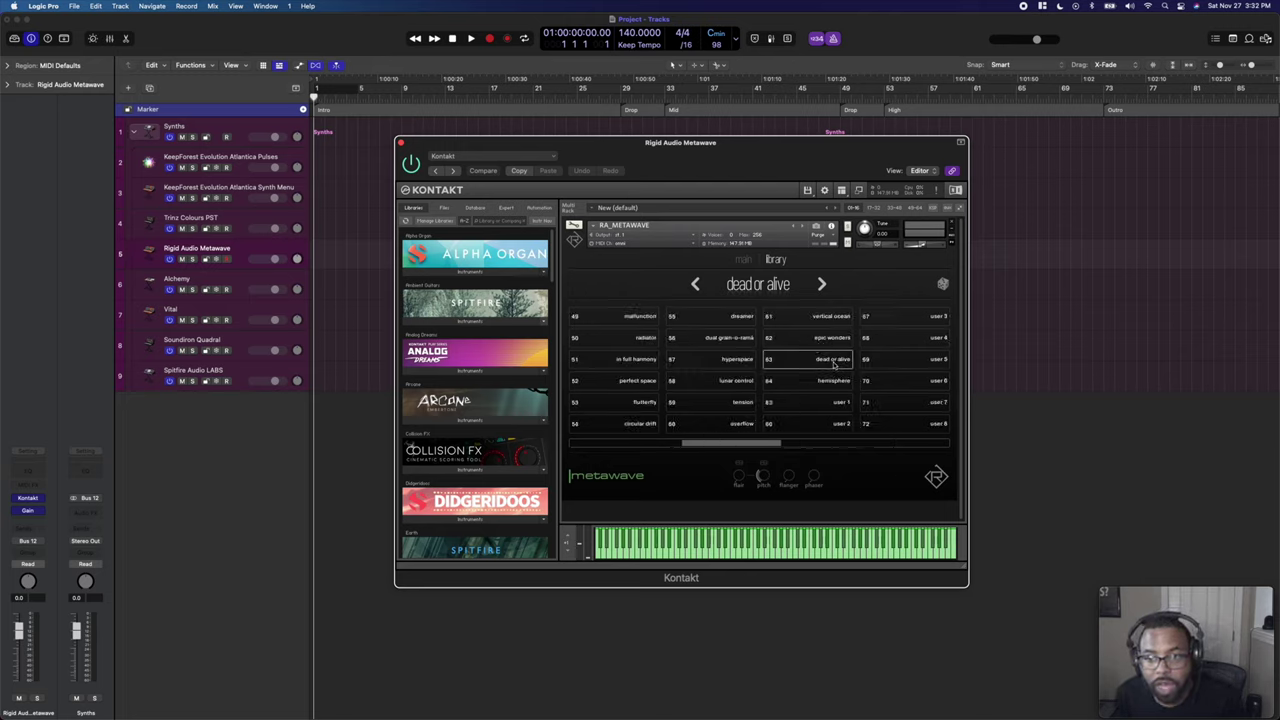
scroll(718, 440, left, 10)
Return to Metawave's main page and randomize the waves of slots A to D twice.
click(746, 262)
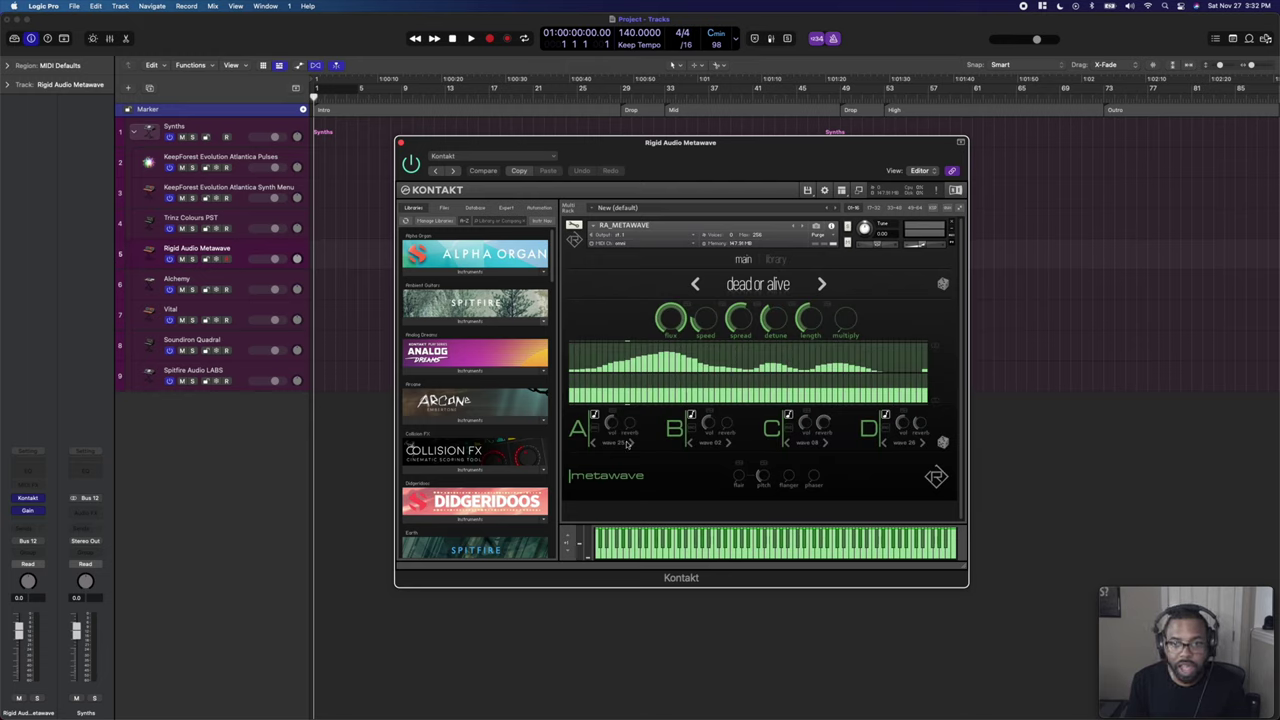
click(942, 441)
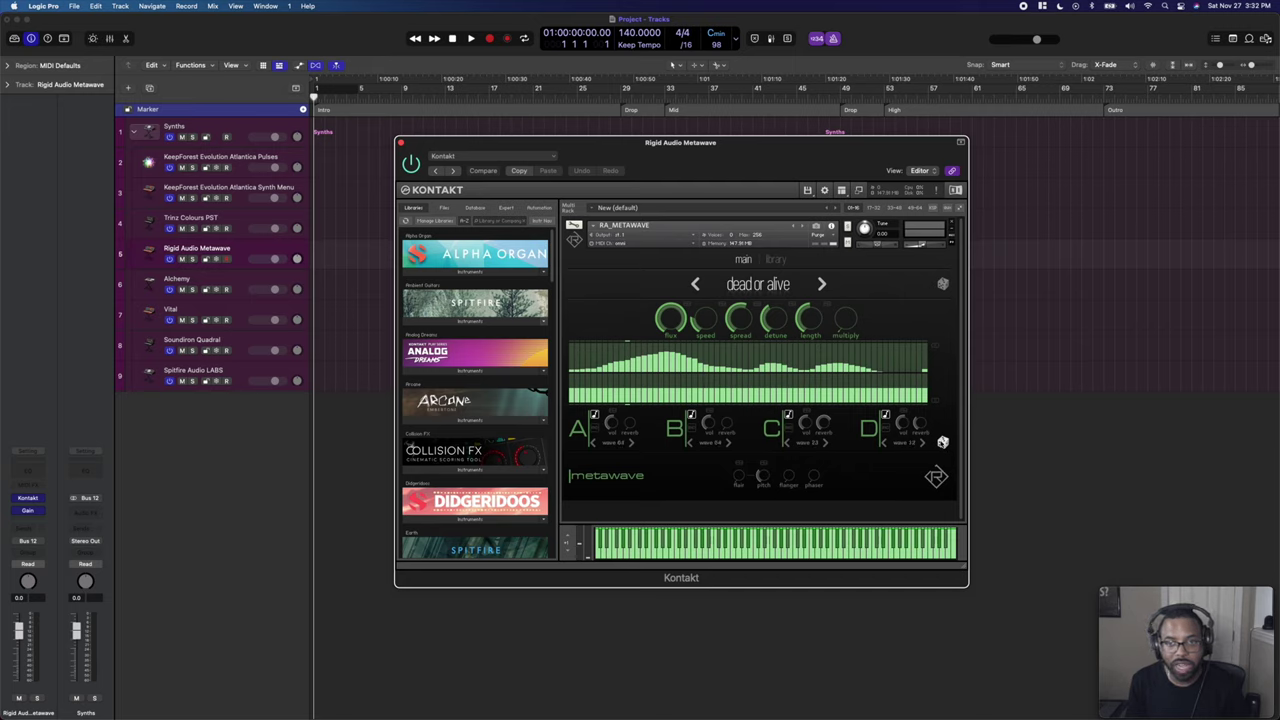
click(942, 441)
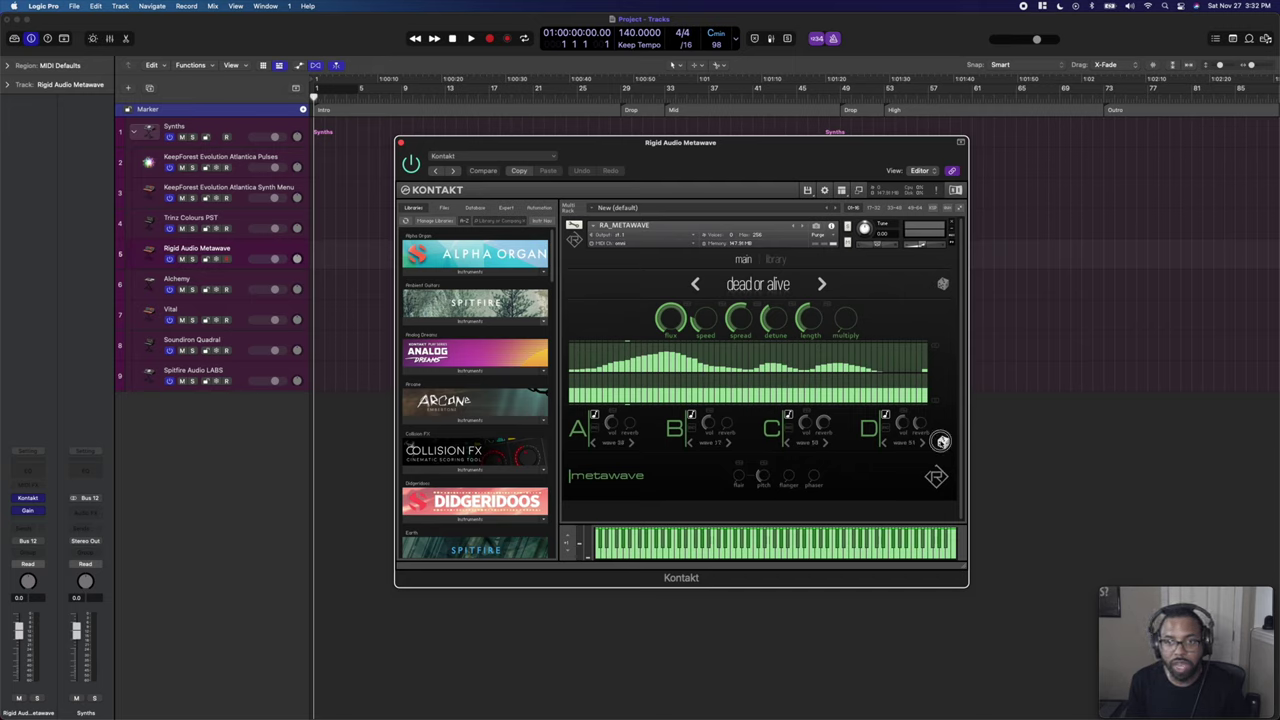
Show the Alchemy instrument, look through its presets and filter them to the Synths category.
click(243, 282)
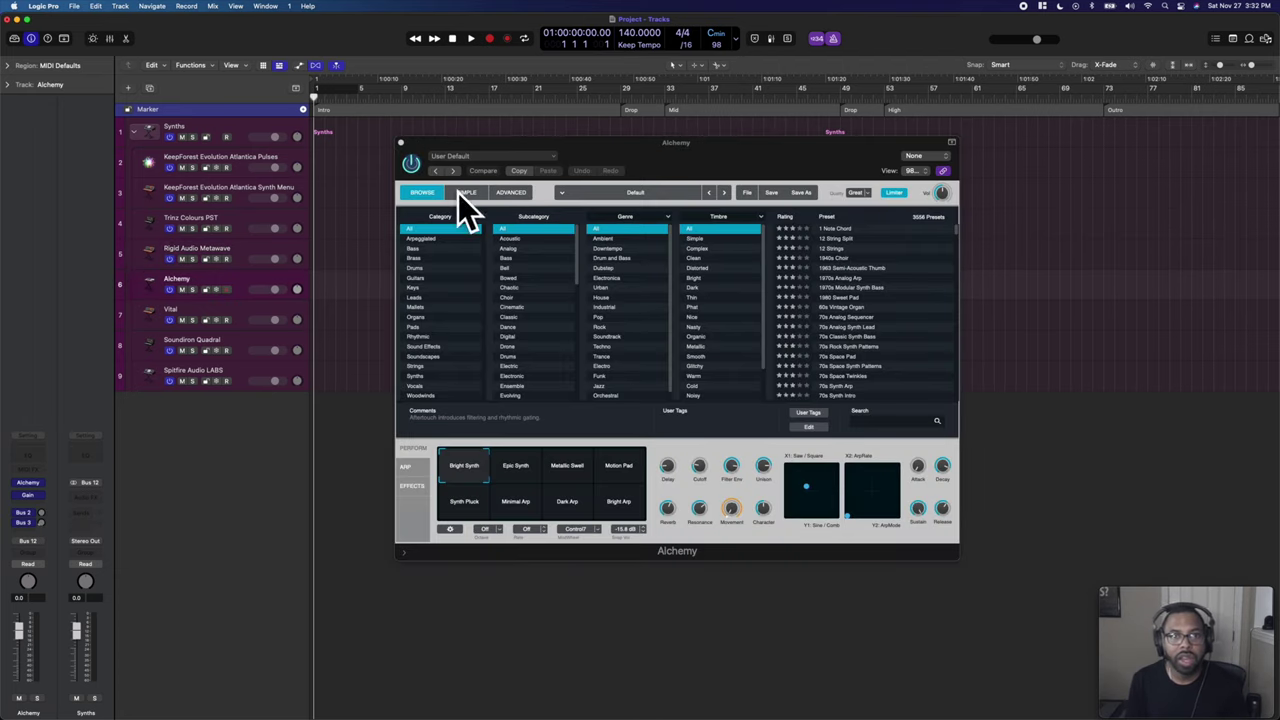
scroll(850, 300, down, 15)
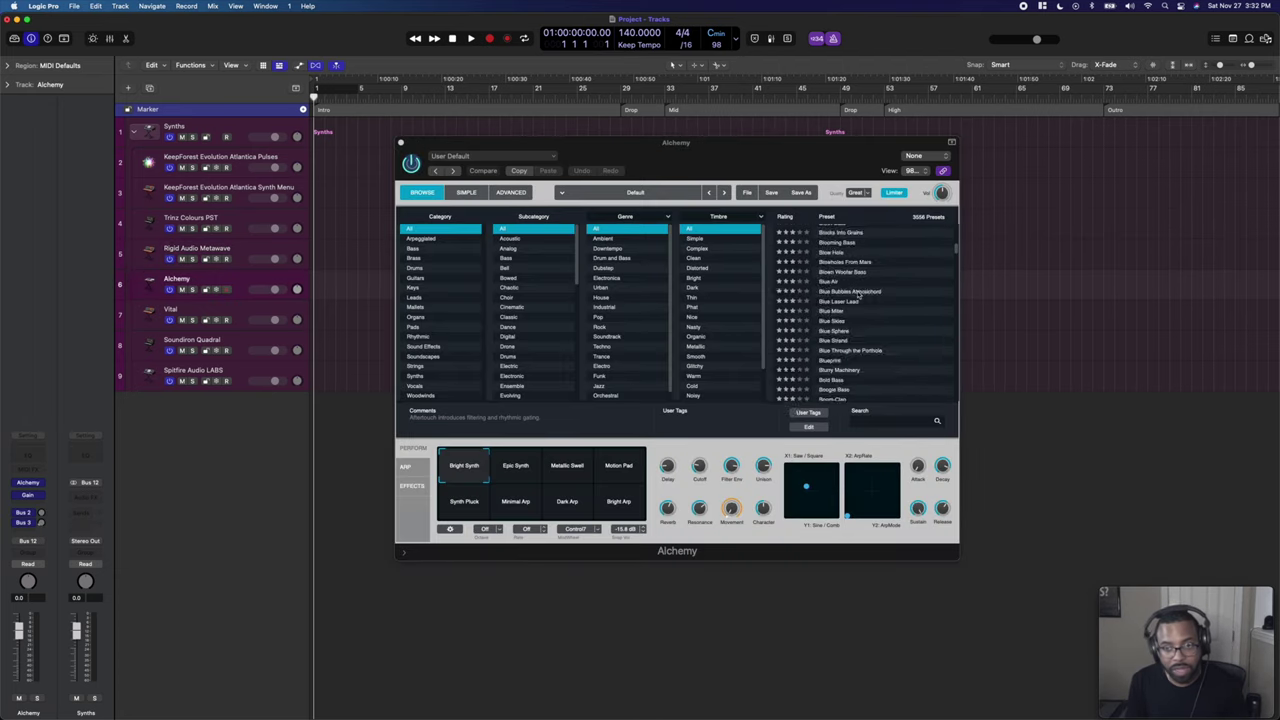
scroll(857, 293, down, 5)
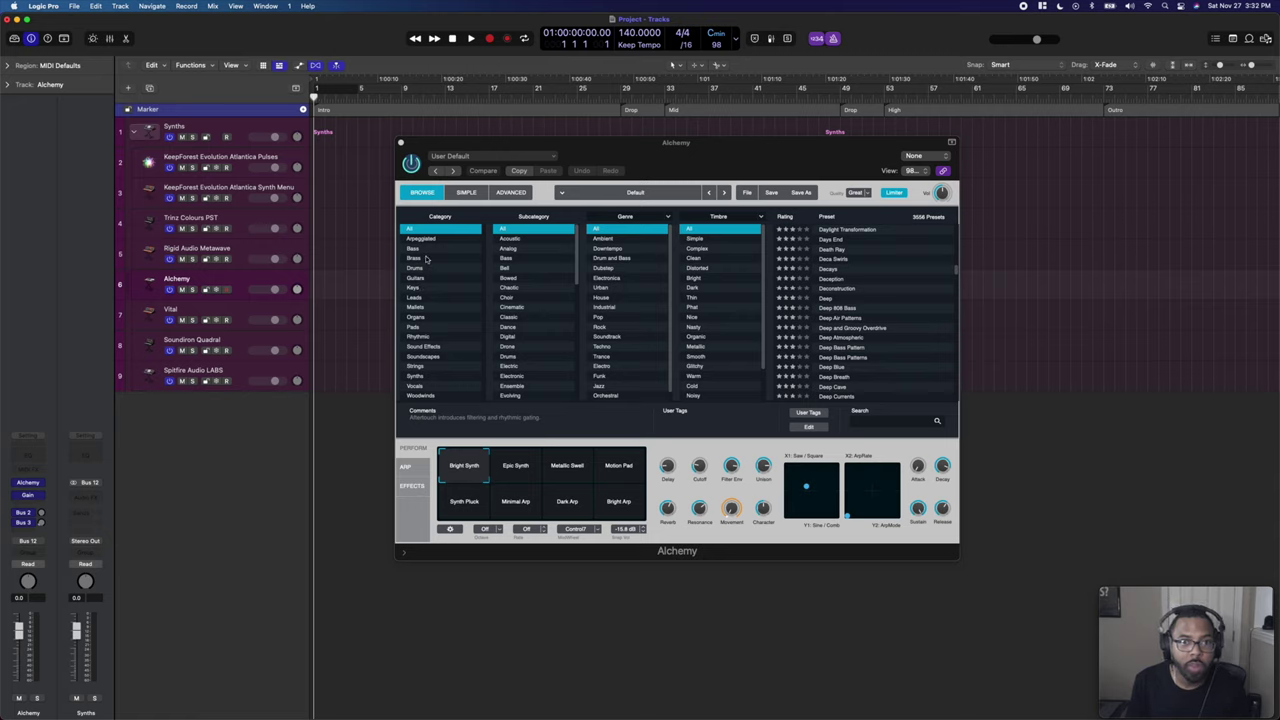
click(432, 367)
click(432, 376)
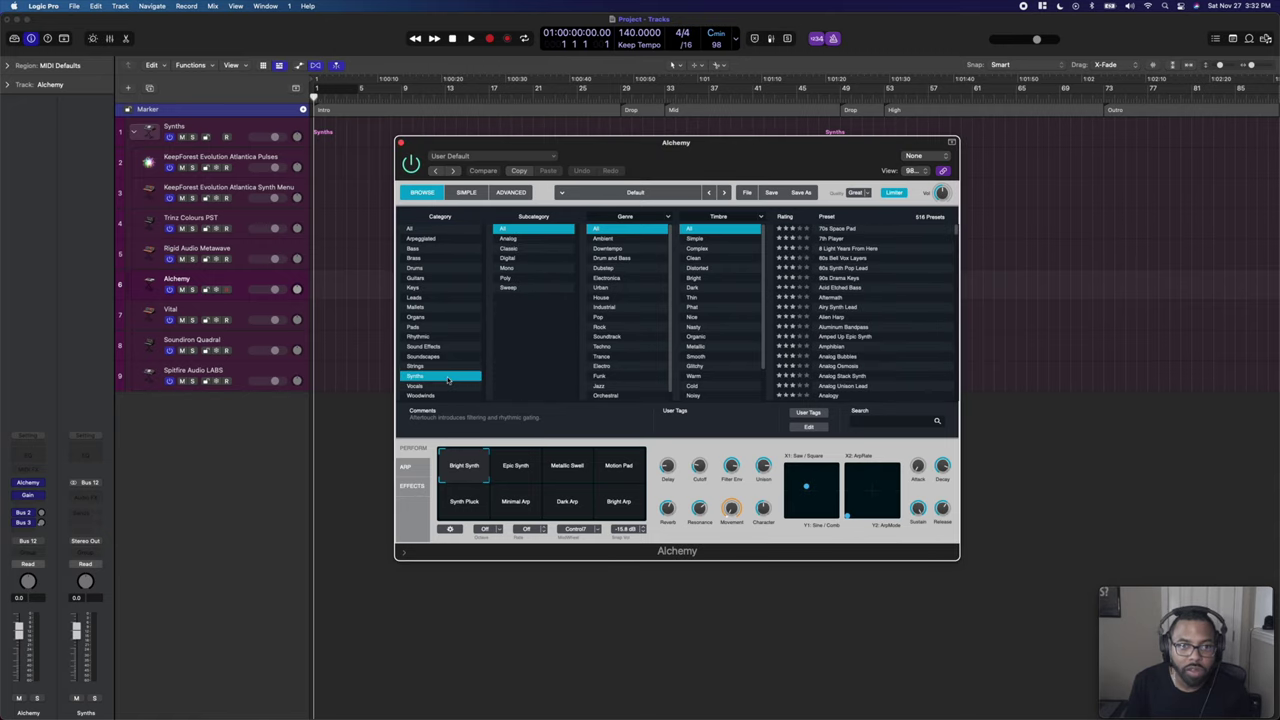
scroll(845, 338, up, 15)
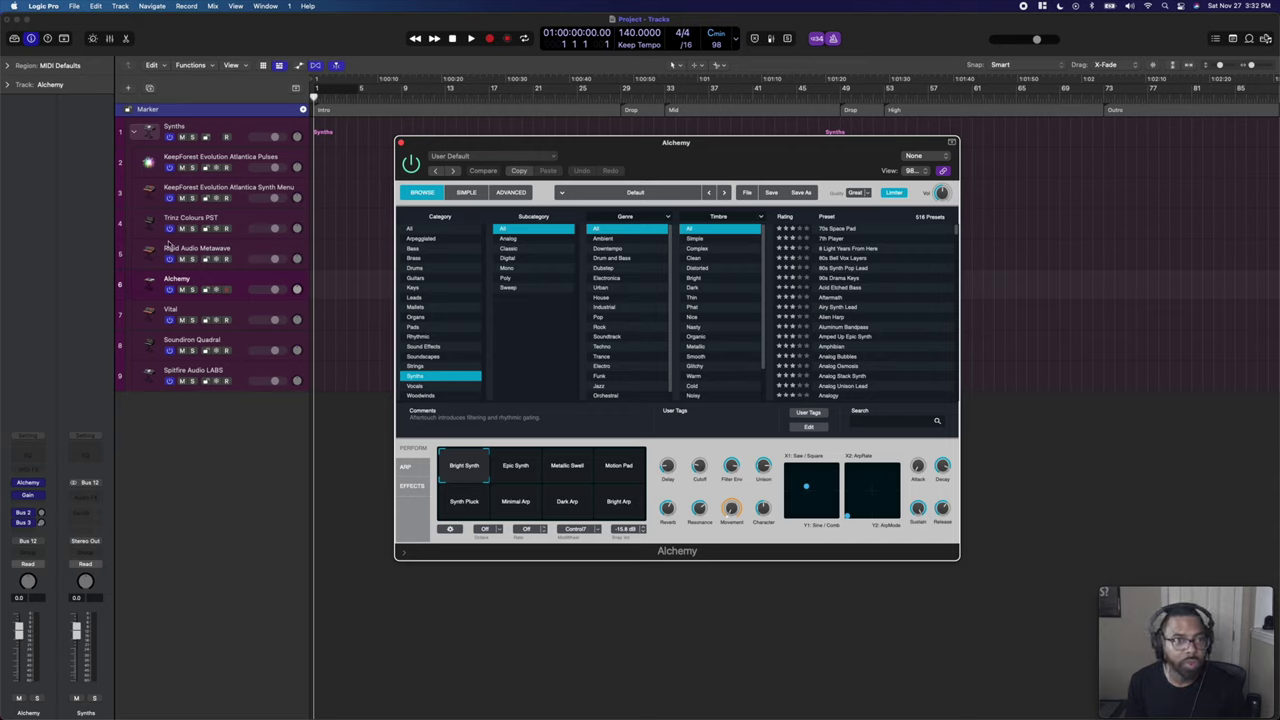
Show the Vital synth, look through its full preset list and close the preset browser without loading a preset.
click(251, 308)
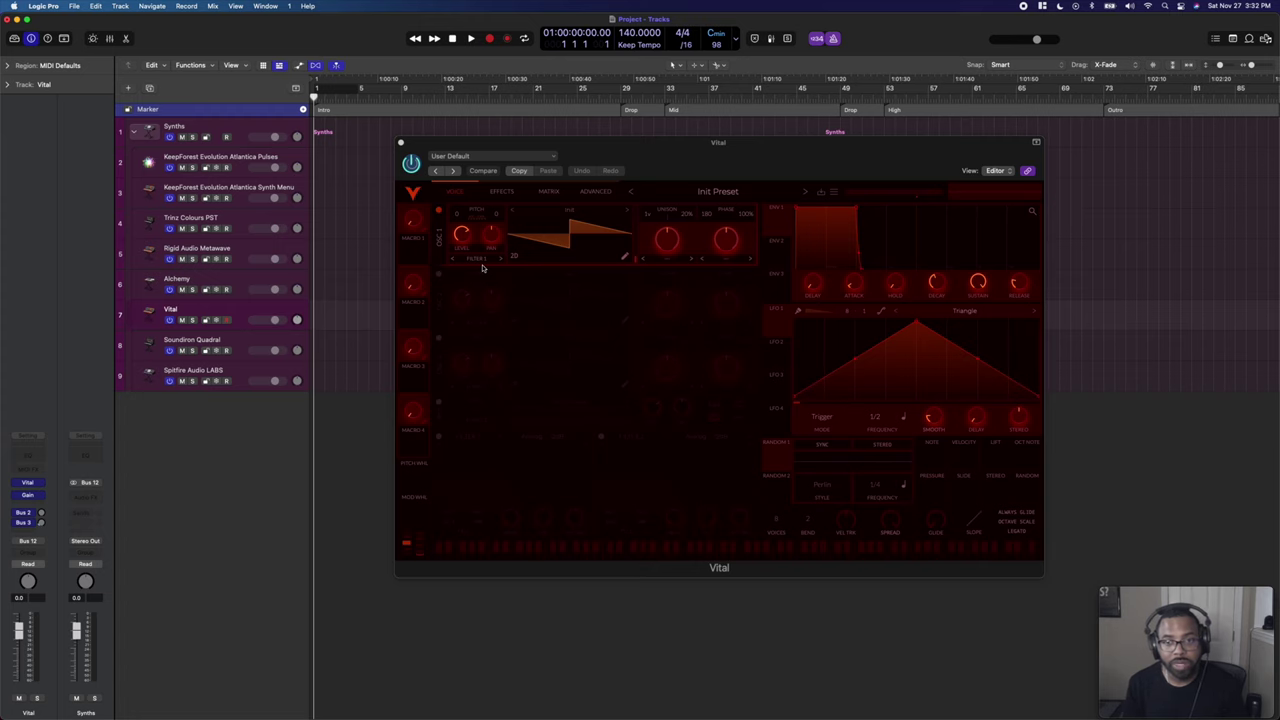
click(711, 192)
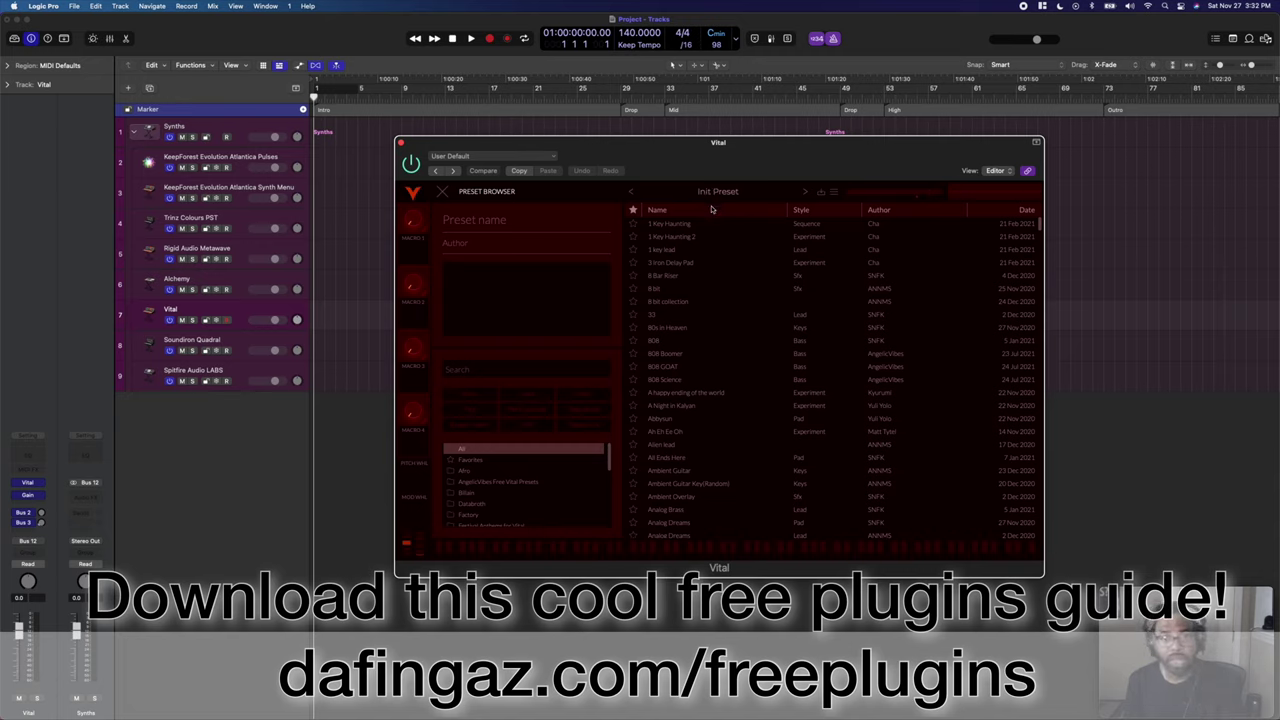
scroll(710, 320, down, 5)
scroll(710, 320, down, 15)
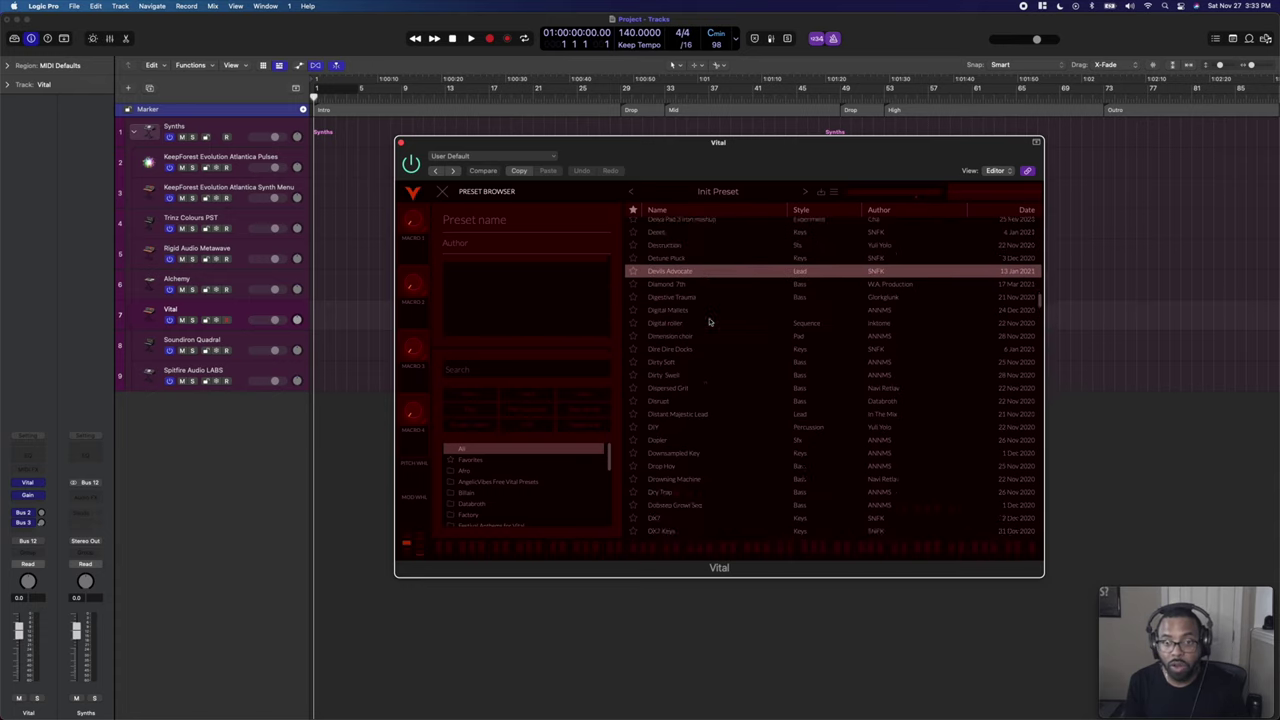
scroll(709, 320, down, 10)
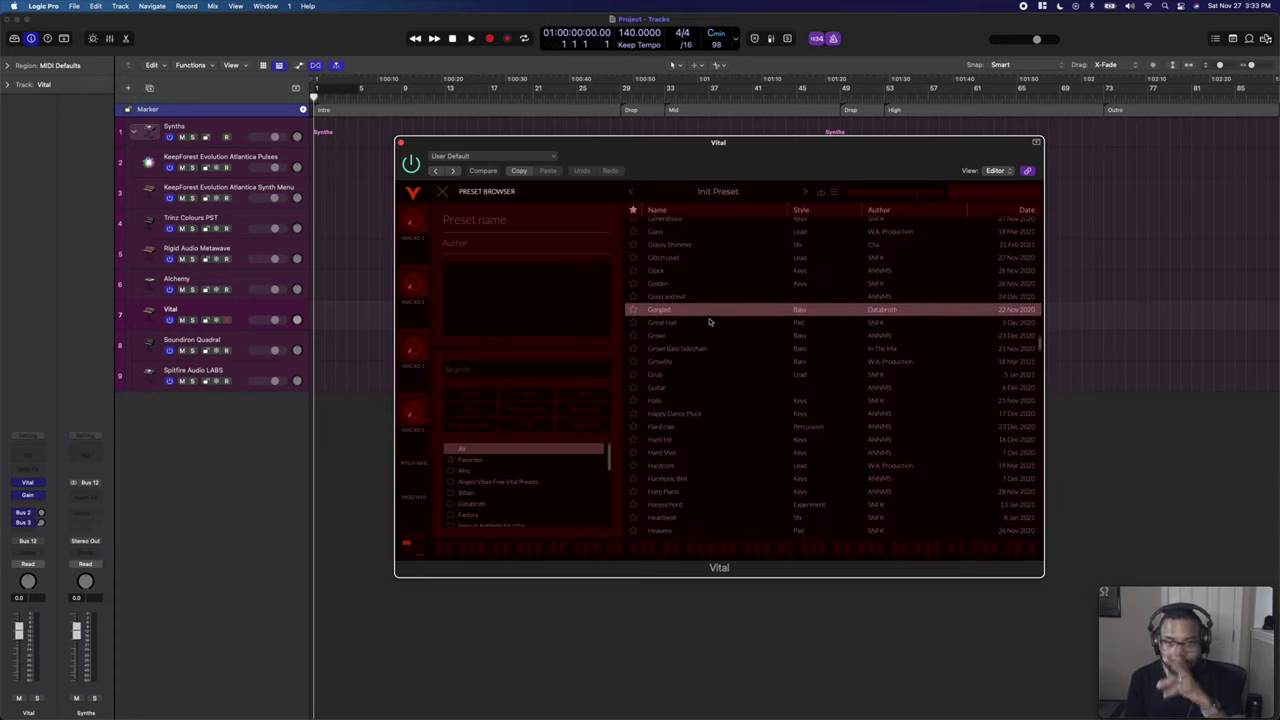
scroll(709, 321, down, 20)
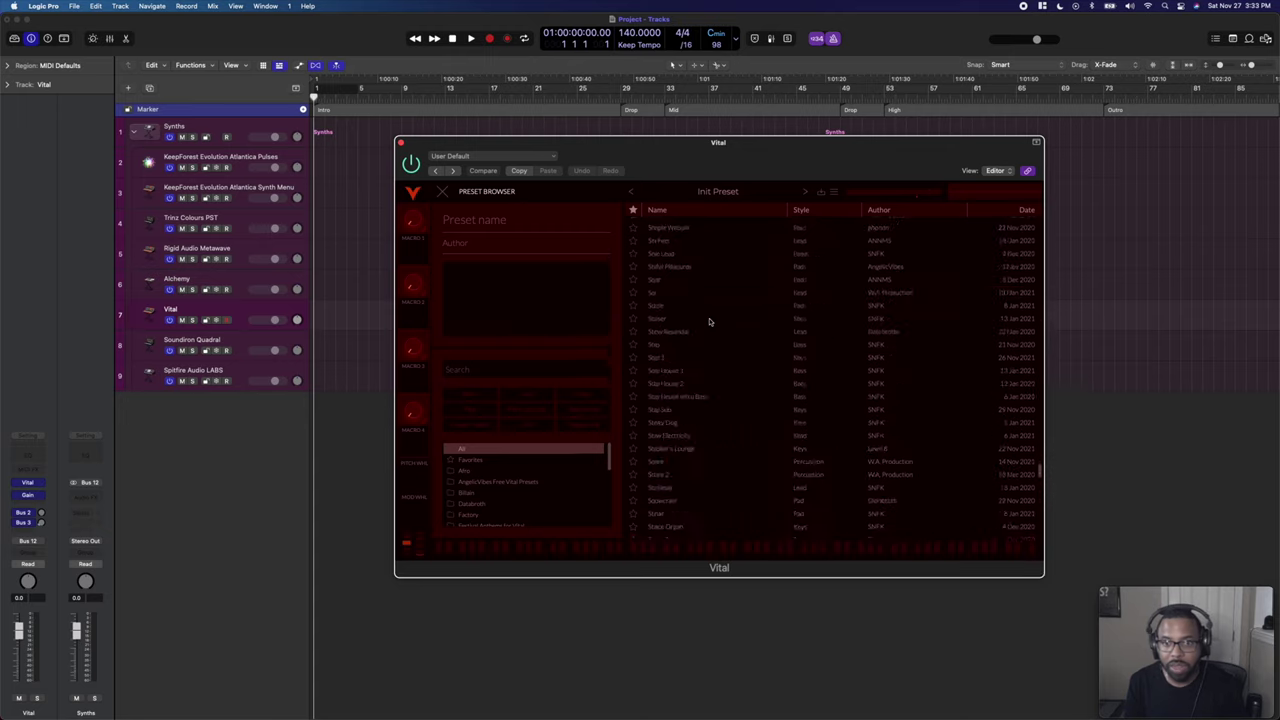
scroll(709, 321, up, 15)
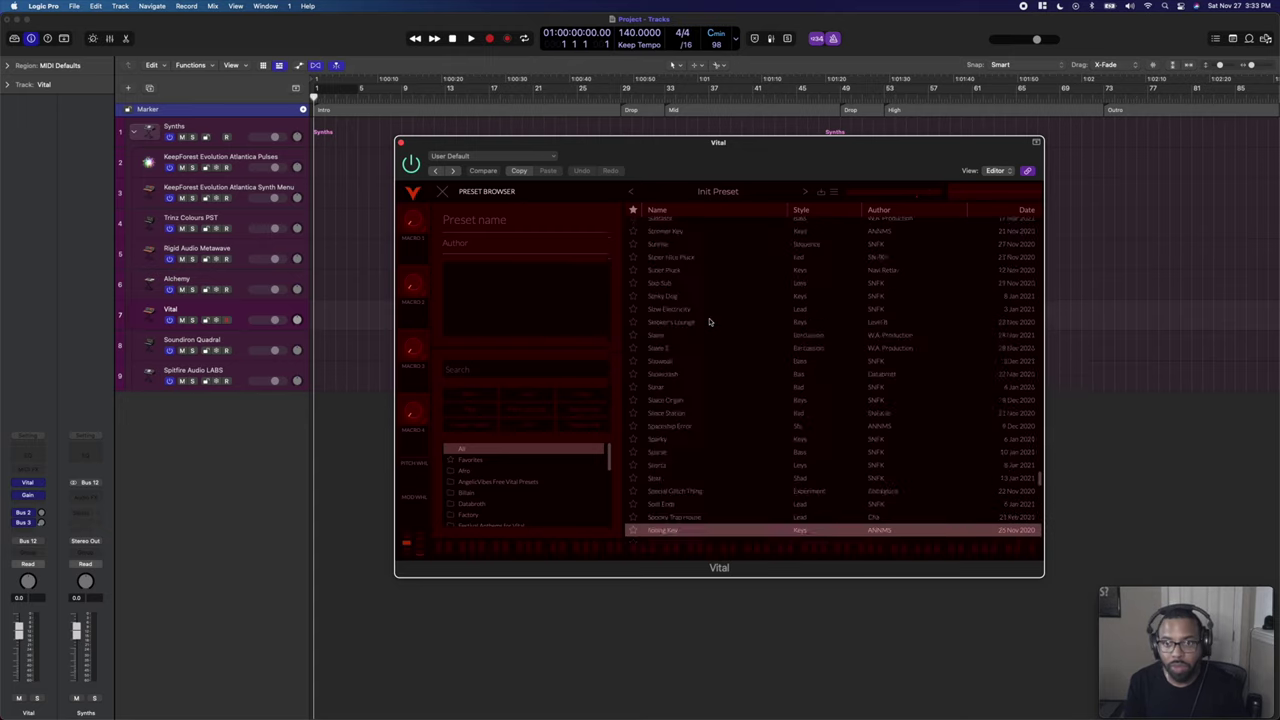
scroll(709, 322, up, 10)
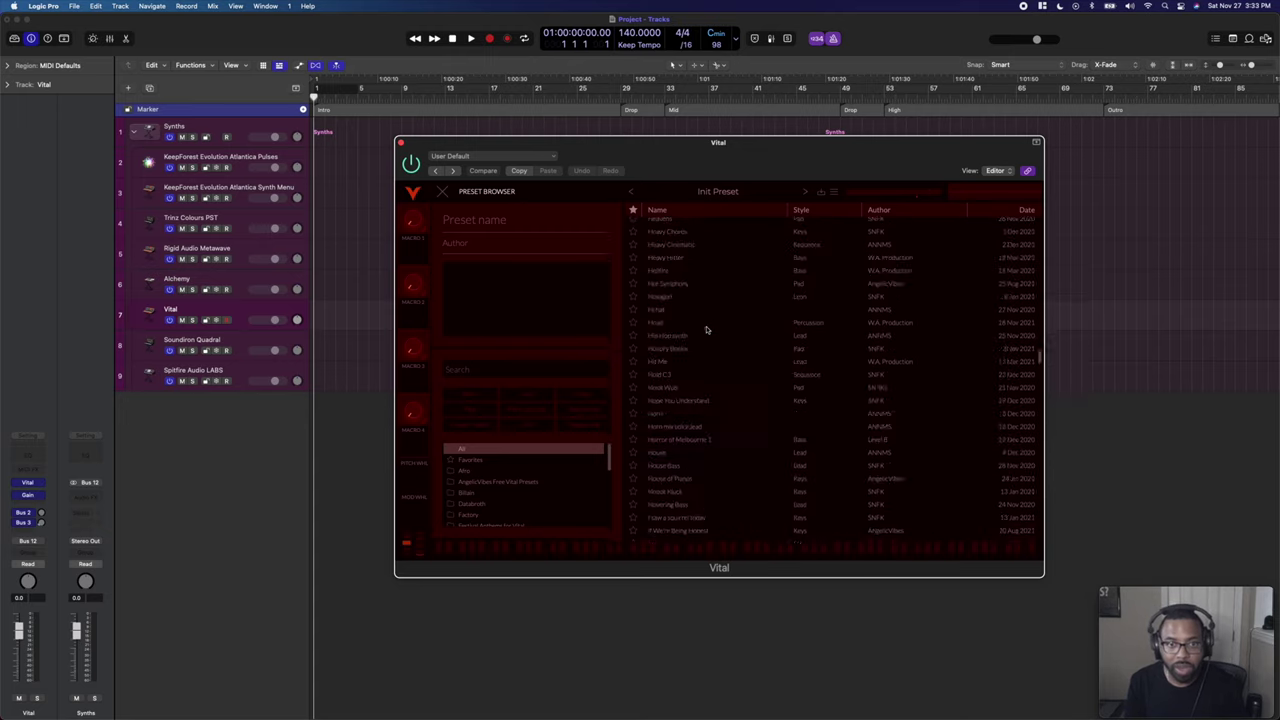
click(443, 192)
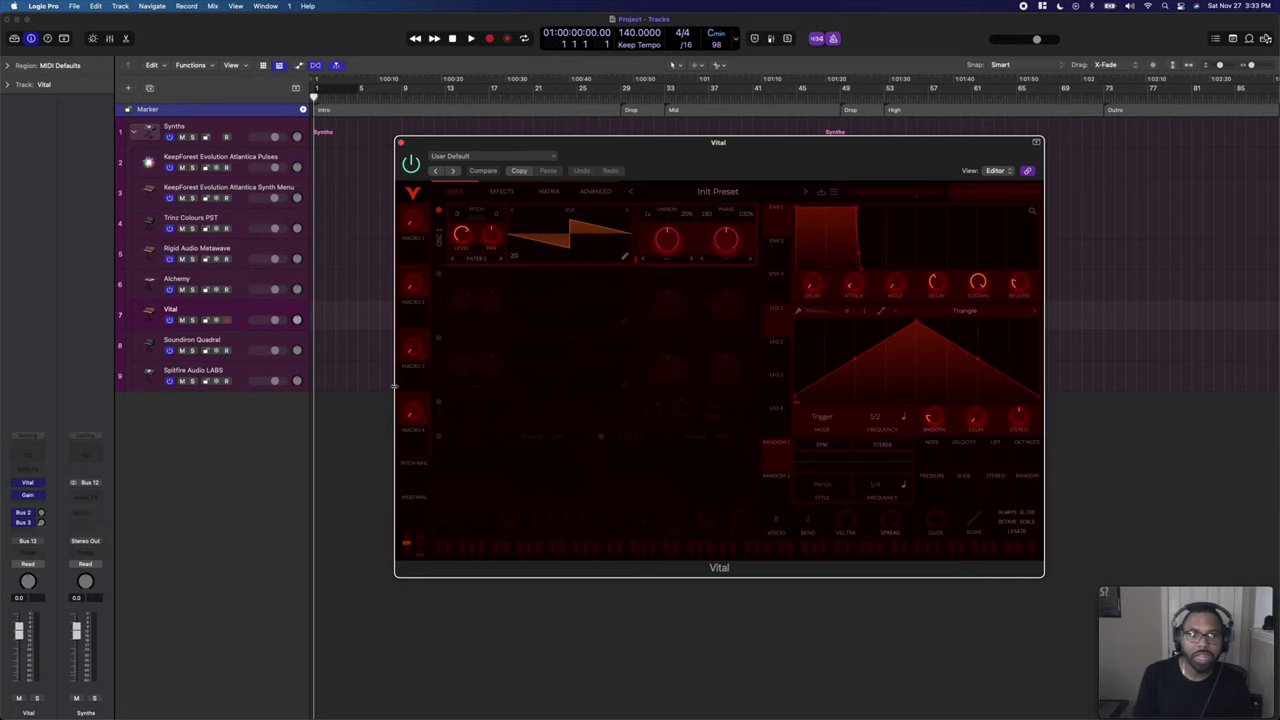
Show the Soundiron Quadral instrument, check its preset folders and close the list without loading a preset.
click(242, 340)
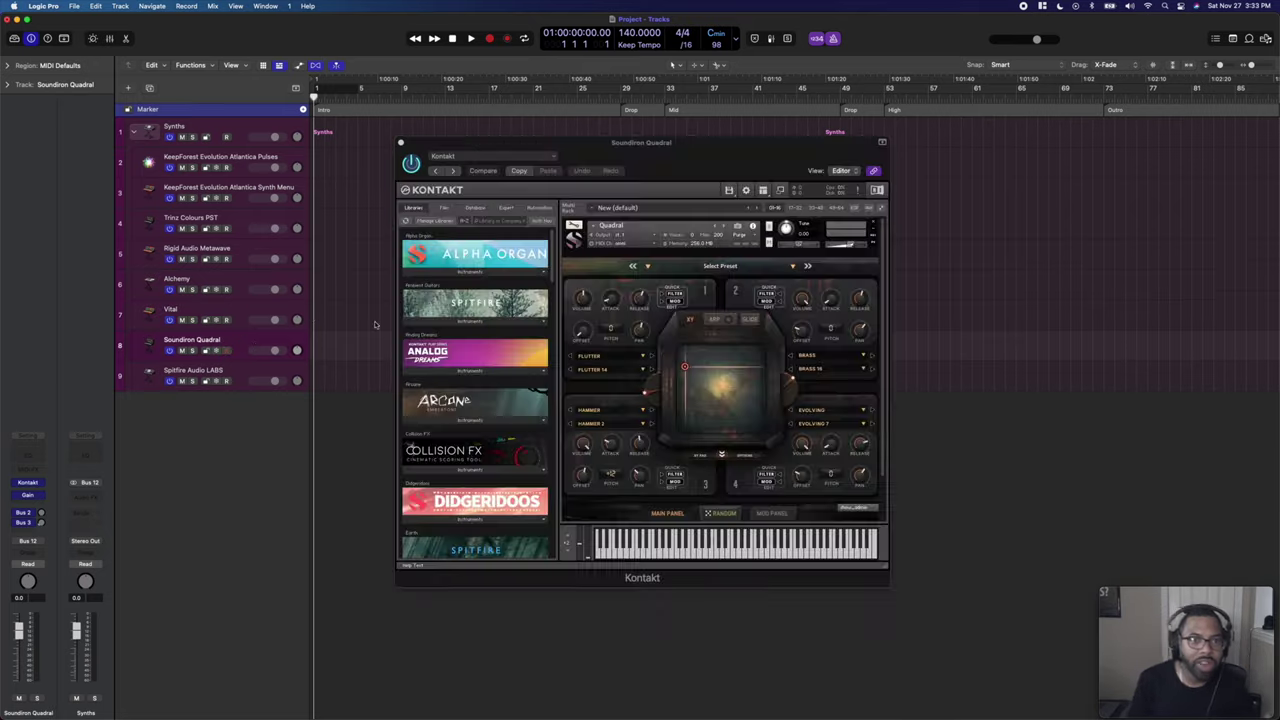
click(724, 262)
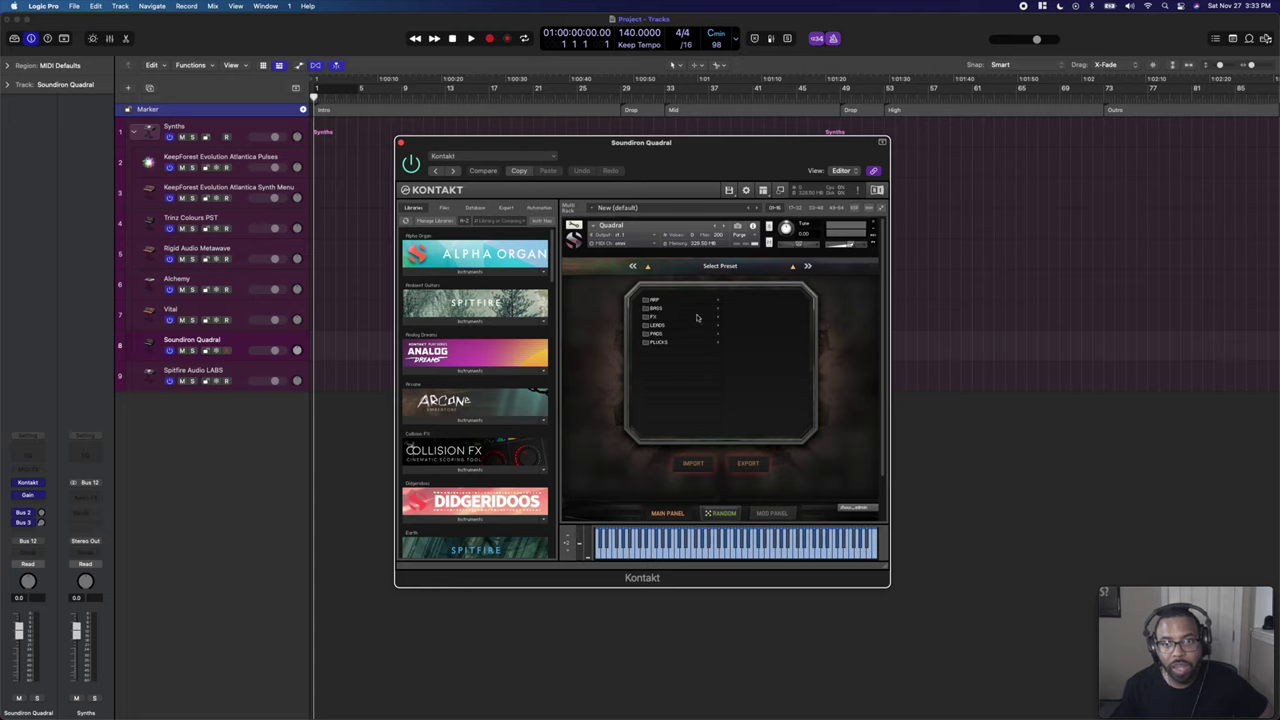
click(722, 267)
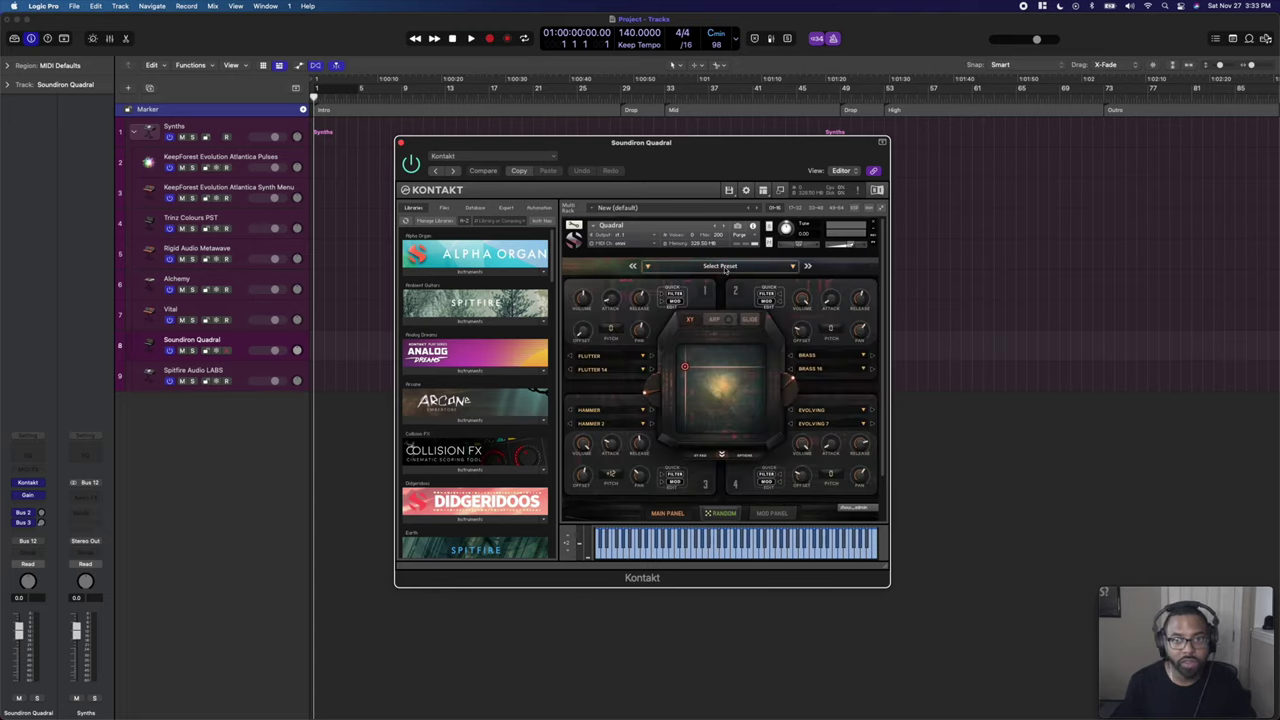
Examine Quadral's FX Rack page and return to its main page.
scroll(706, 332, down, 3)
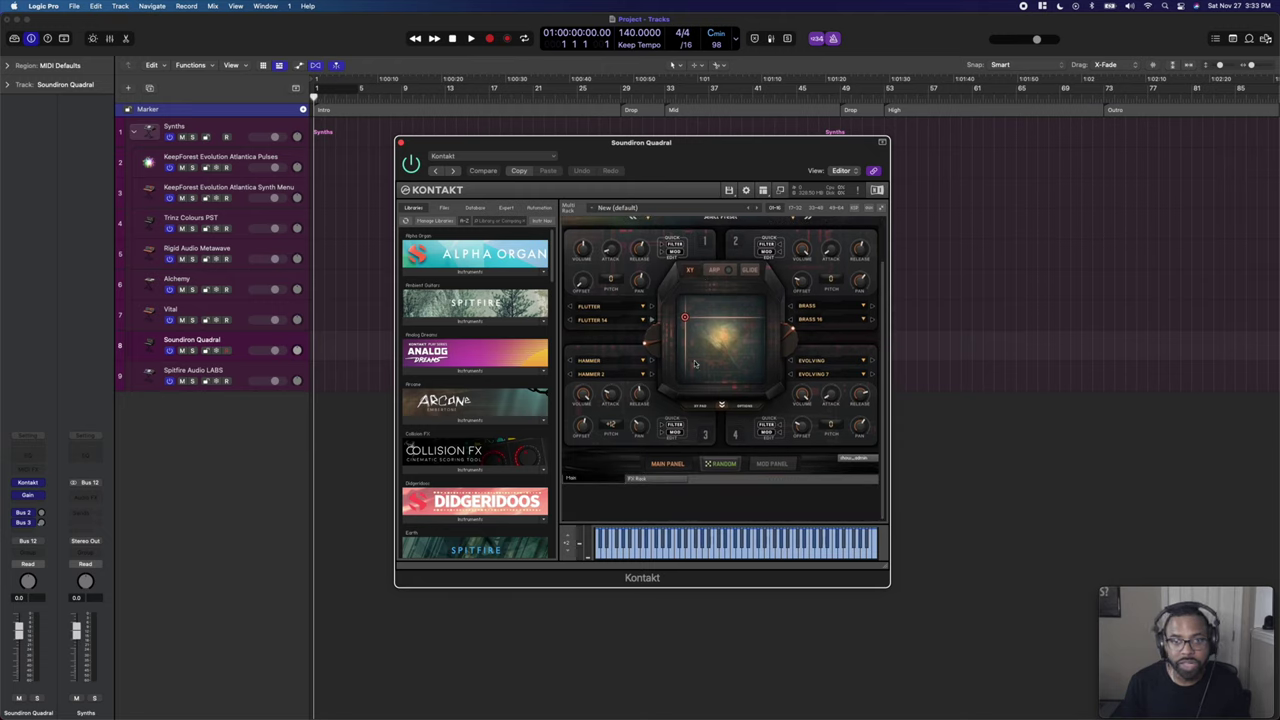
click(626, 482)
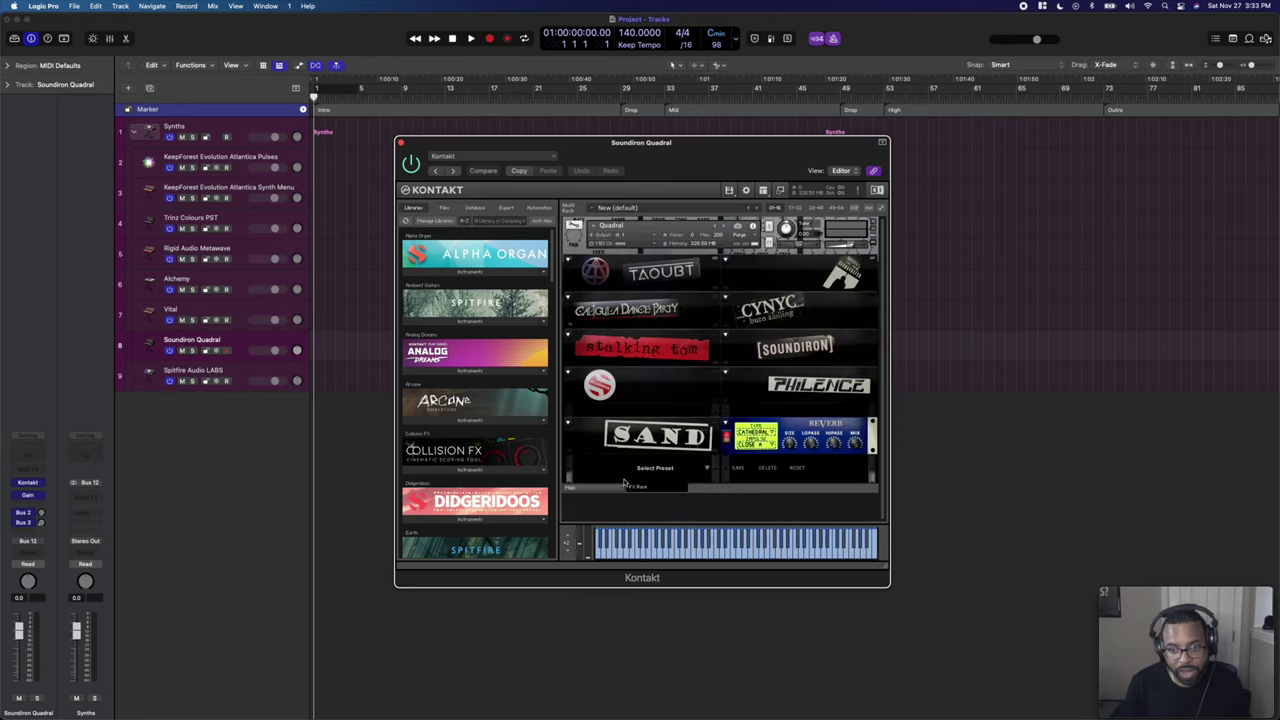
click(577, 488)
scroll(655, 440, down, 3)
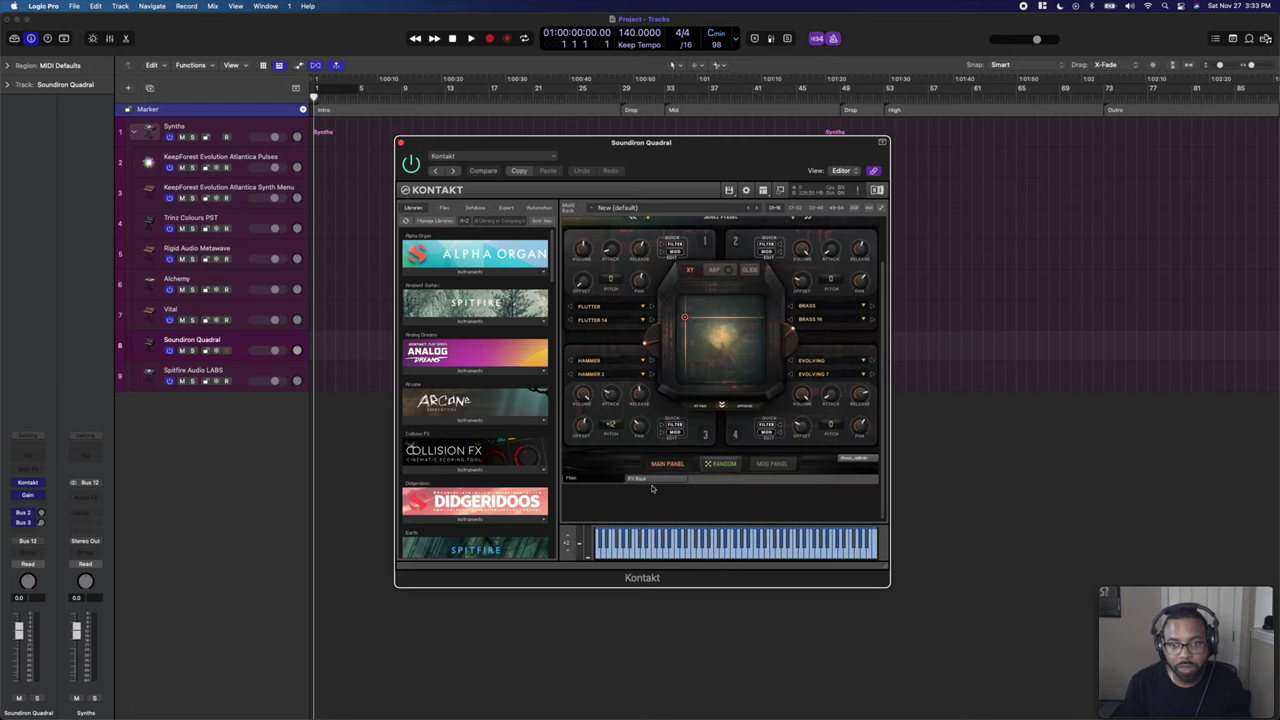
click(653, 484)
click(614, 489)
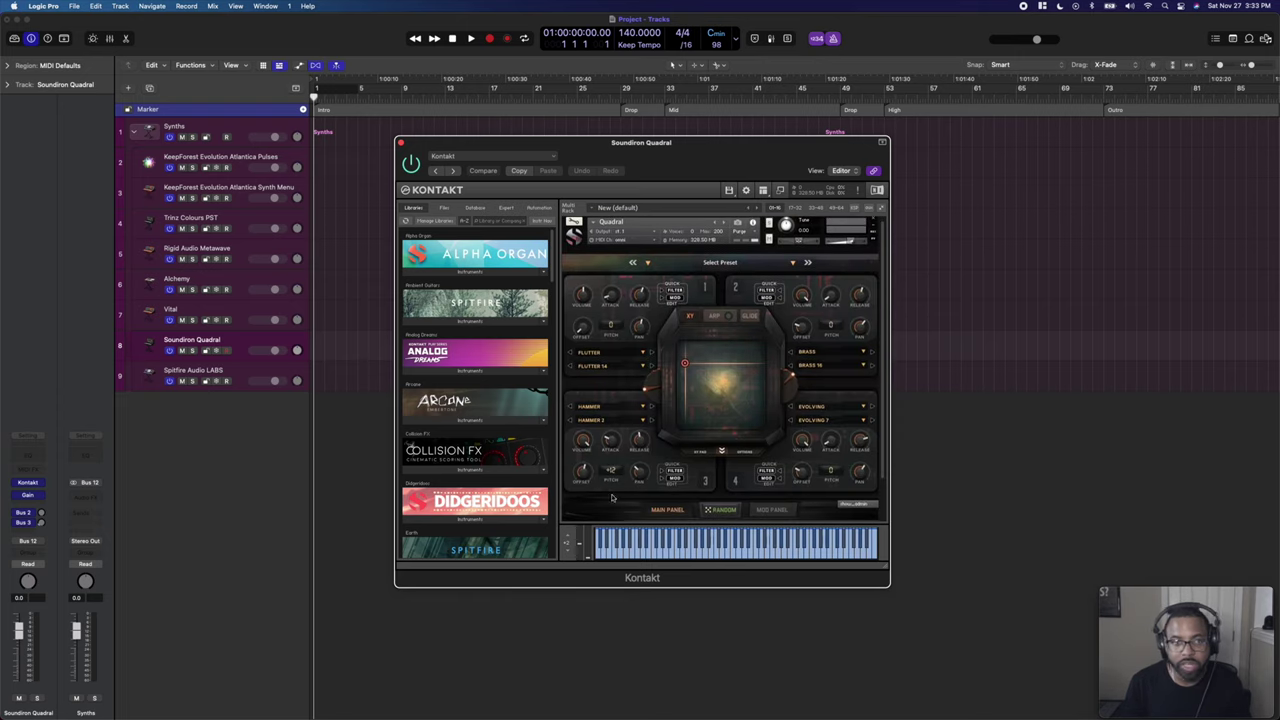
Show Spitfire Audio LABS, filter its presets to Synth, look through them and close the instrument window.
click(224, 372)
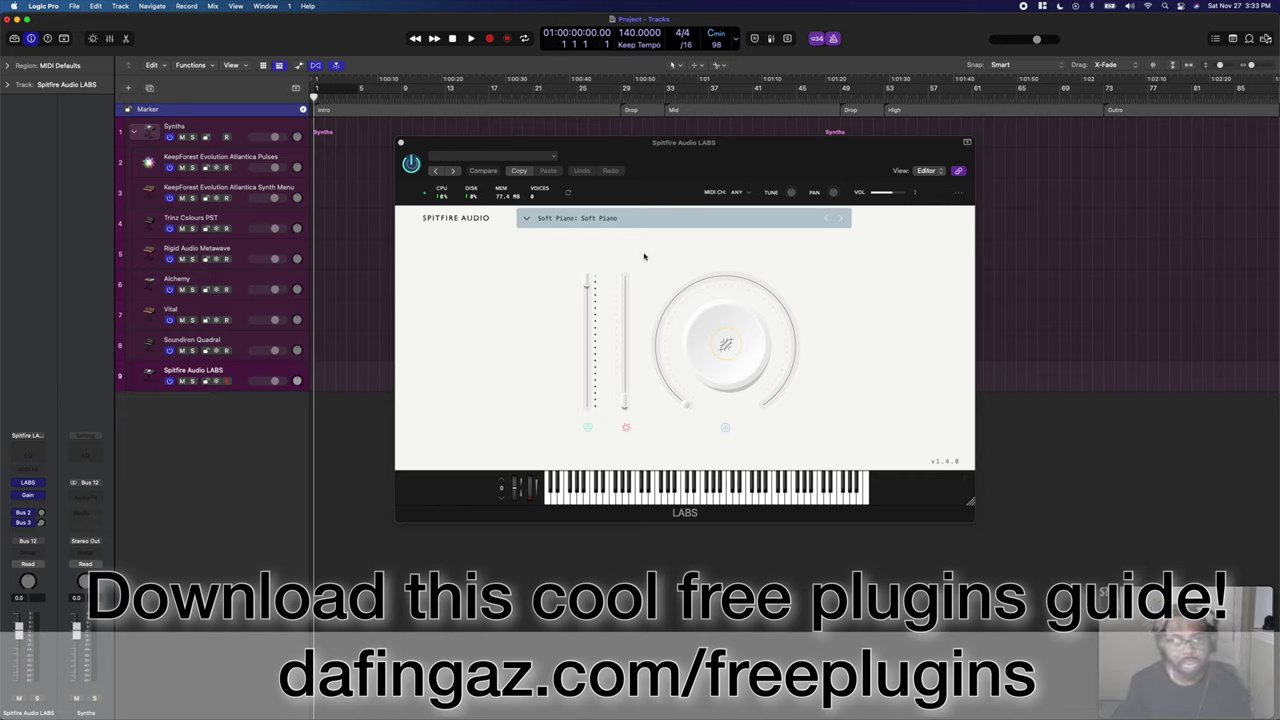
click(527, 218)
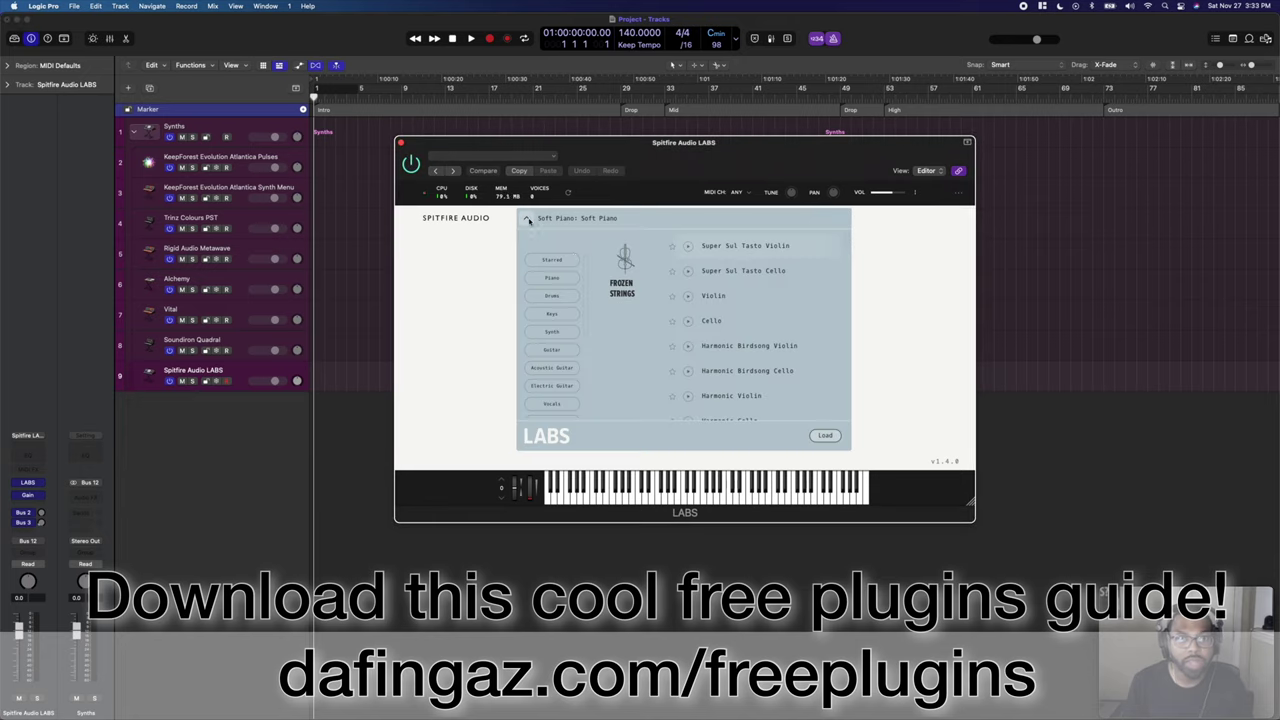
click(553, 331)
scroll(700, 288, down, 10)
scroll(695, 290, down, 5)
scroll(677, 287, down, 6)
scroll(643, 345, up, 15)
scroll(693, 307, down, 1)
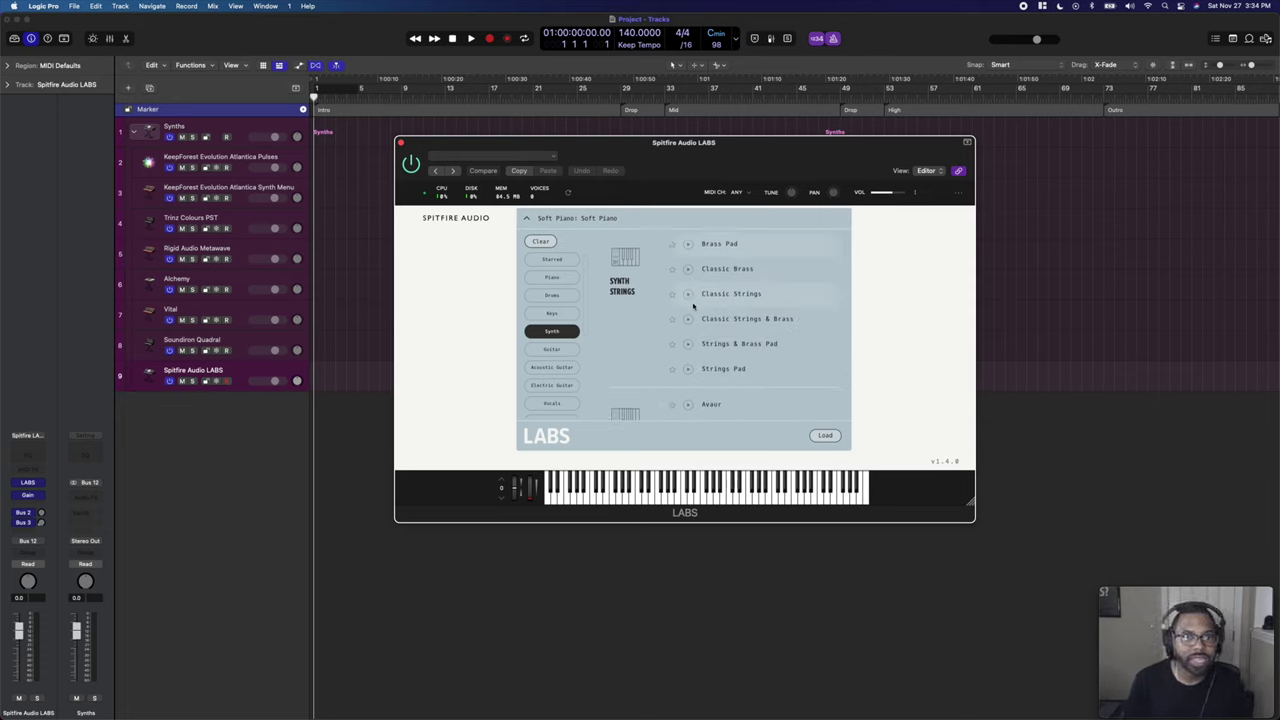
click(401, 143)
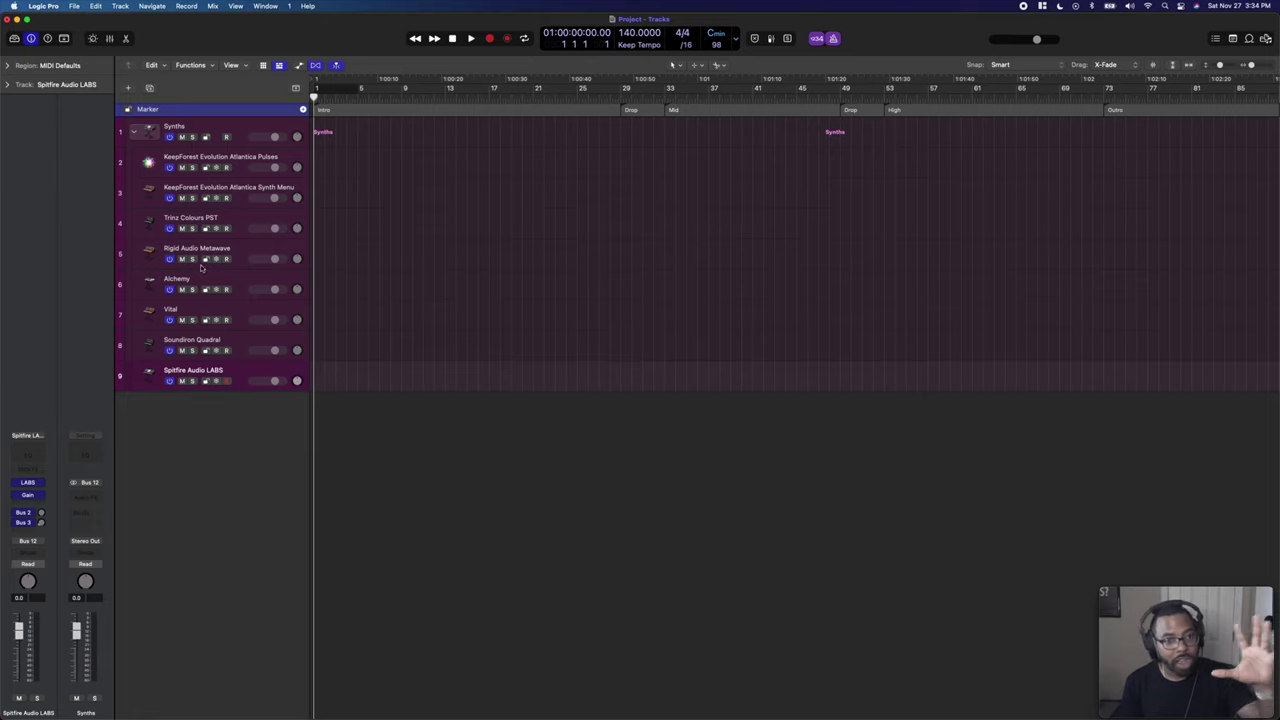
Close the current project and start a new one from Da Fingaz Synch Template in My Templates.
click(219, 134)
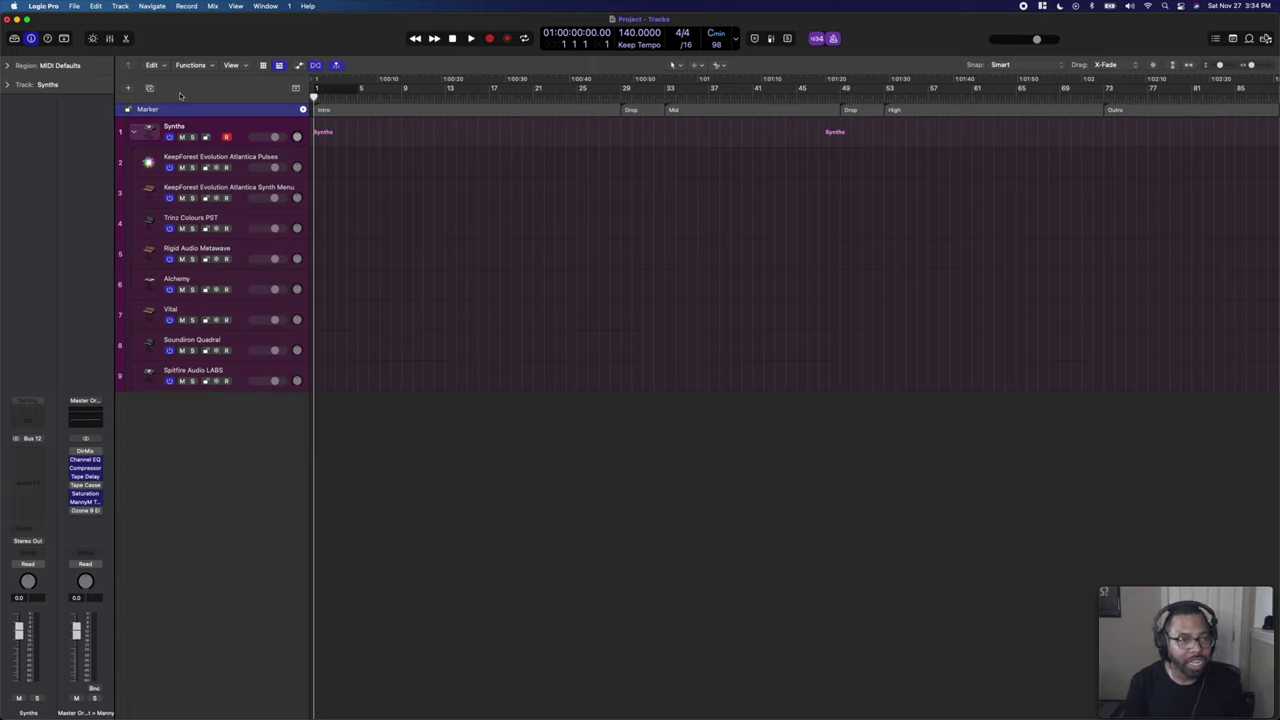
click(75, 6)
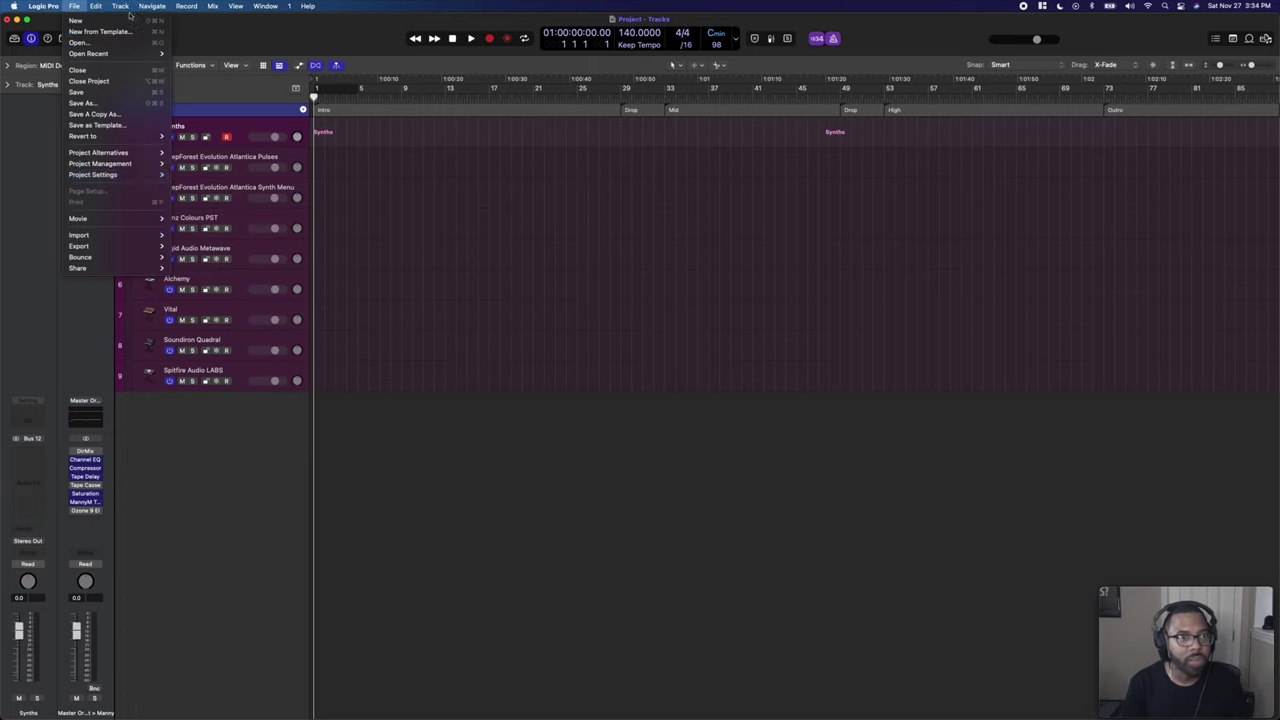
click(400, 204)
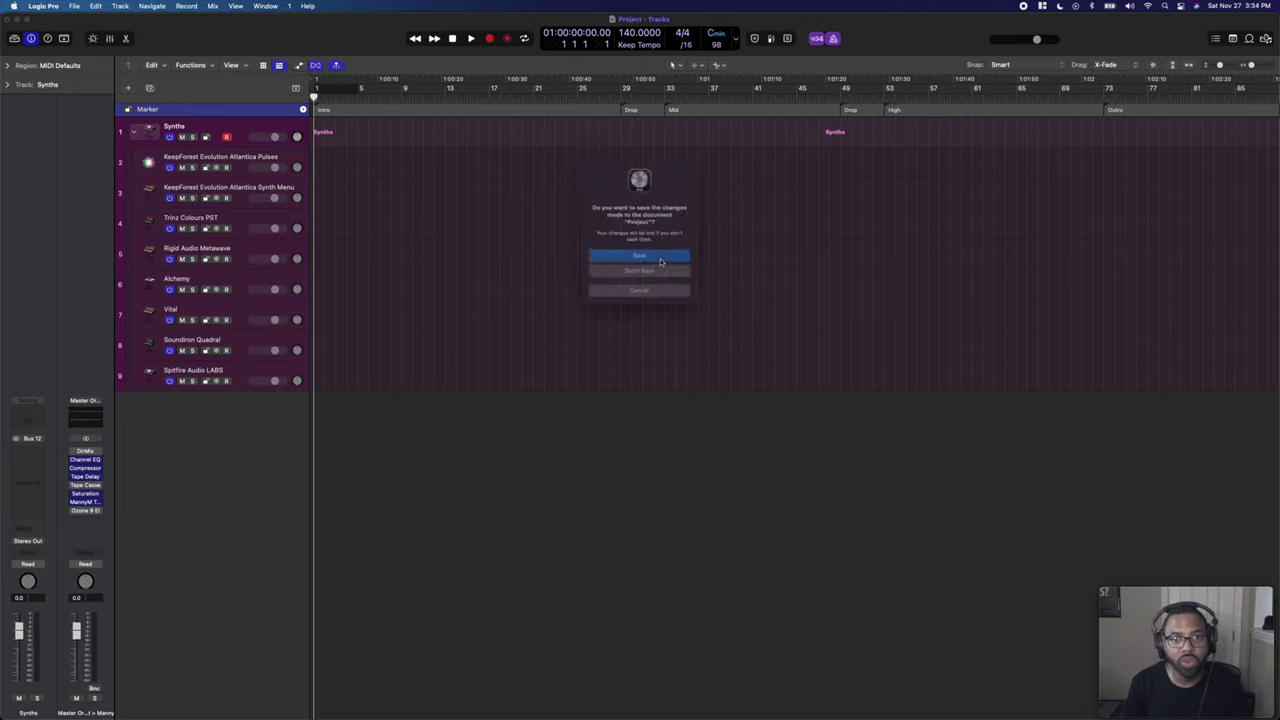
click(660, 260)
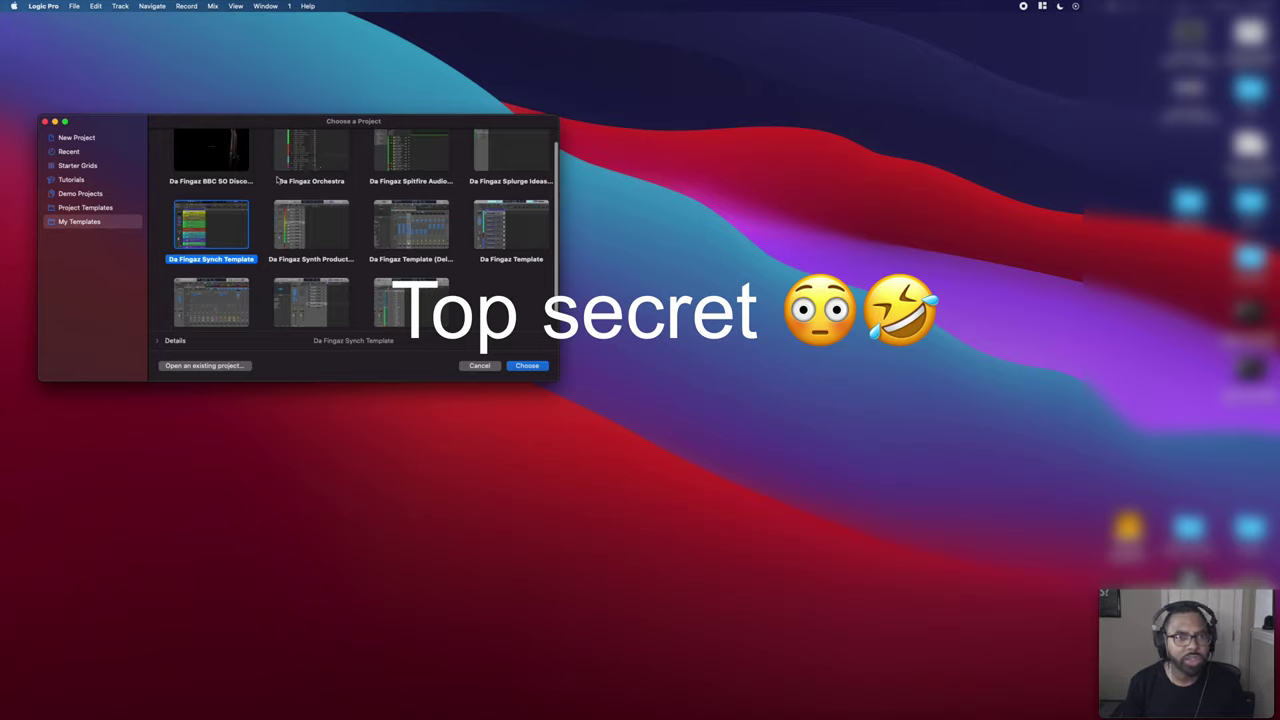
double_click(233, 228)
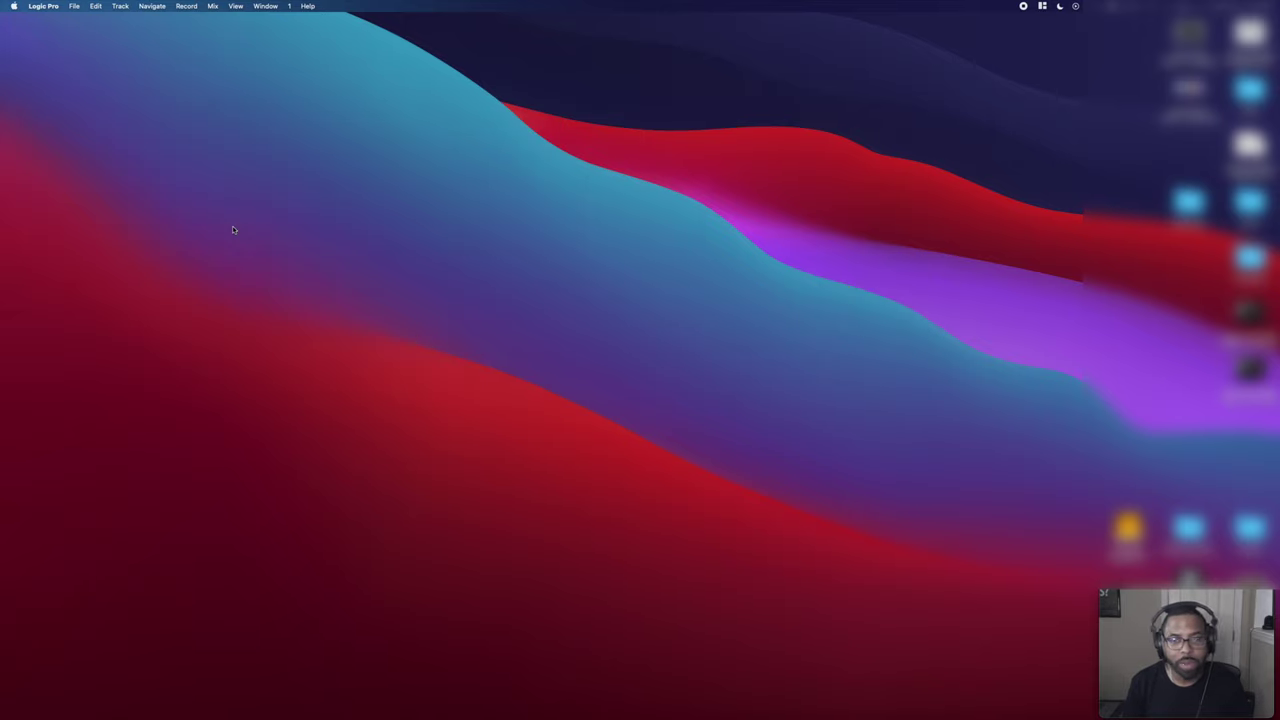